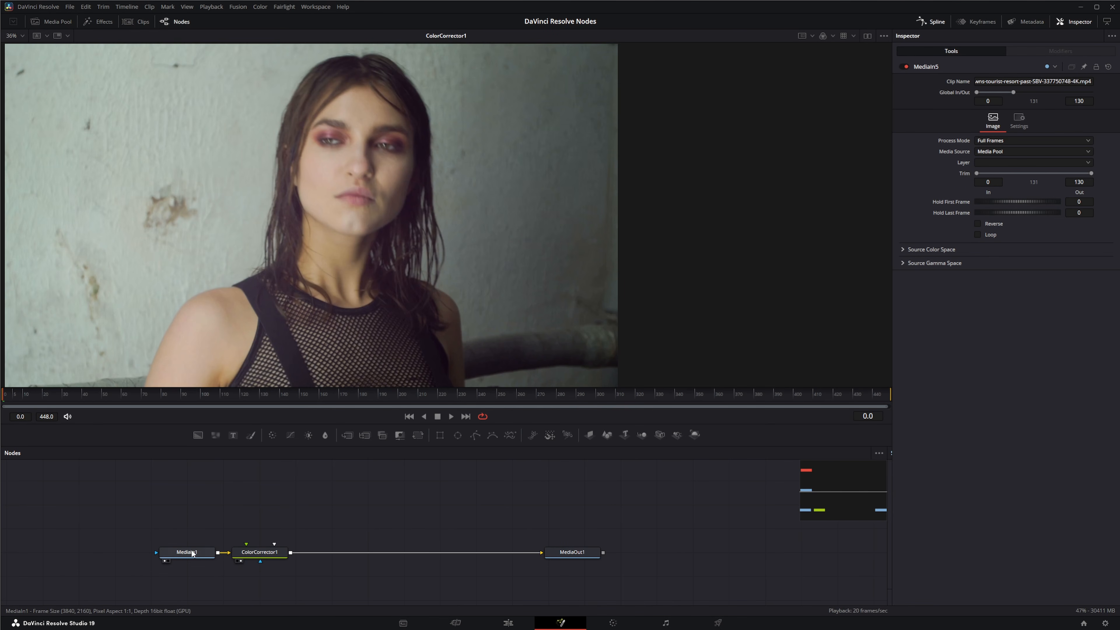
# Show the ColorCorrector1 output in the viewer, play through the clip to review it, and return to the first frame.
pyautogui.moveTo(190, 553); pyautogui.dragTo(191, 298)
pyautogui.moveTo(274, 556); pyautogui.dragTo(265, 298)
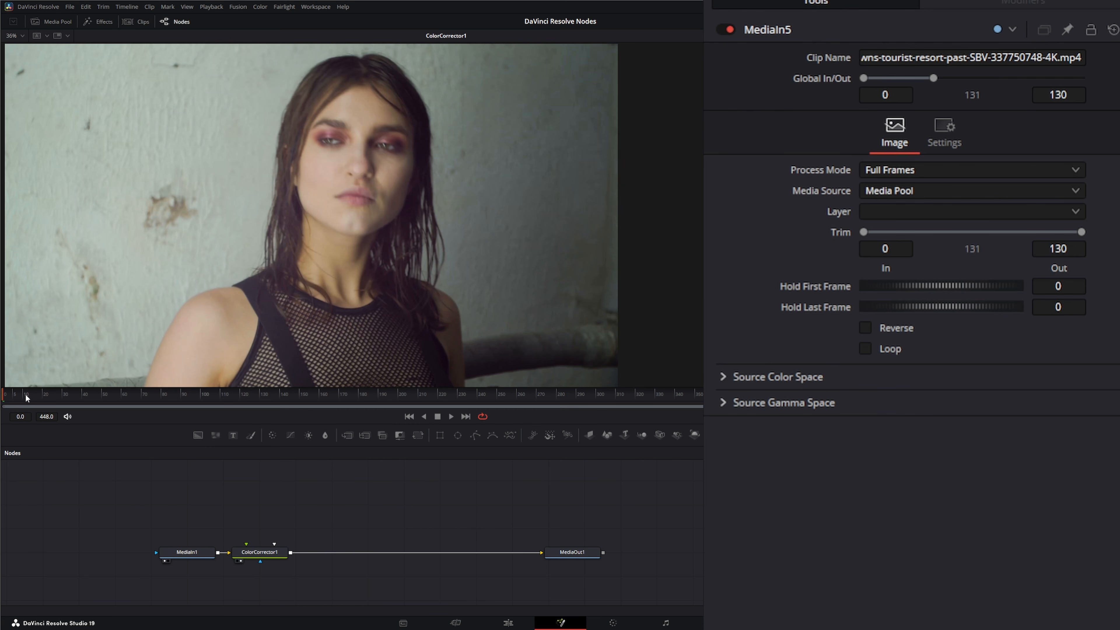
pyautogui.moveTo(28, 393)
pyautogui.mouseDown()
pyautogui.moveTo(587, 397)
pyautogui.moveTo(11, 401)
pyautogui.mouseUp()
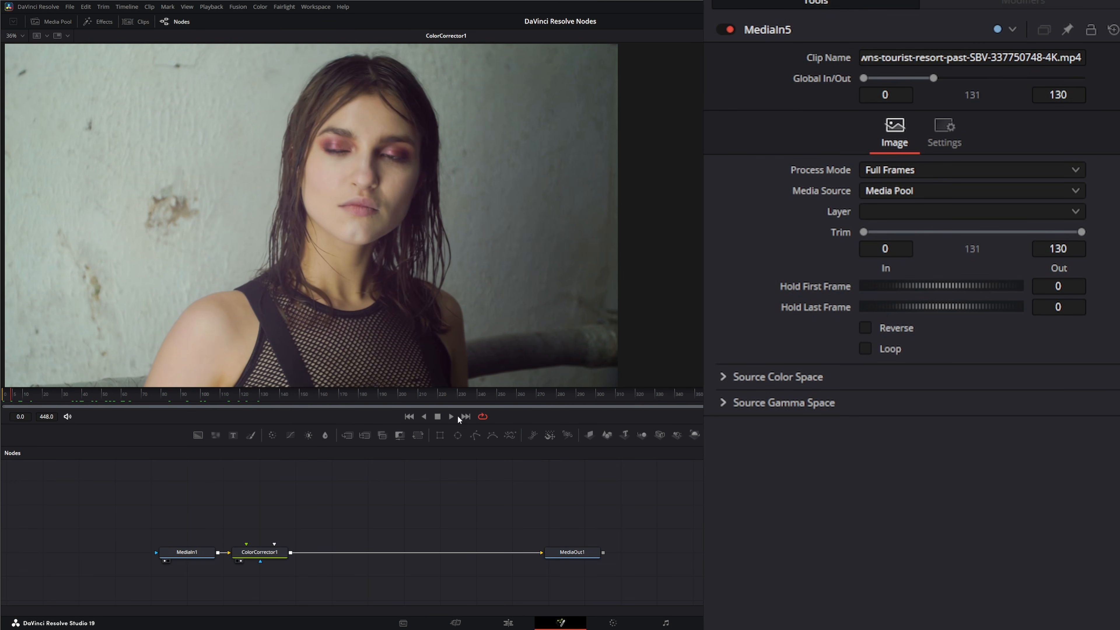
pyautogui.click(451, 416)
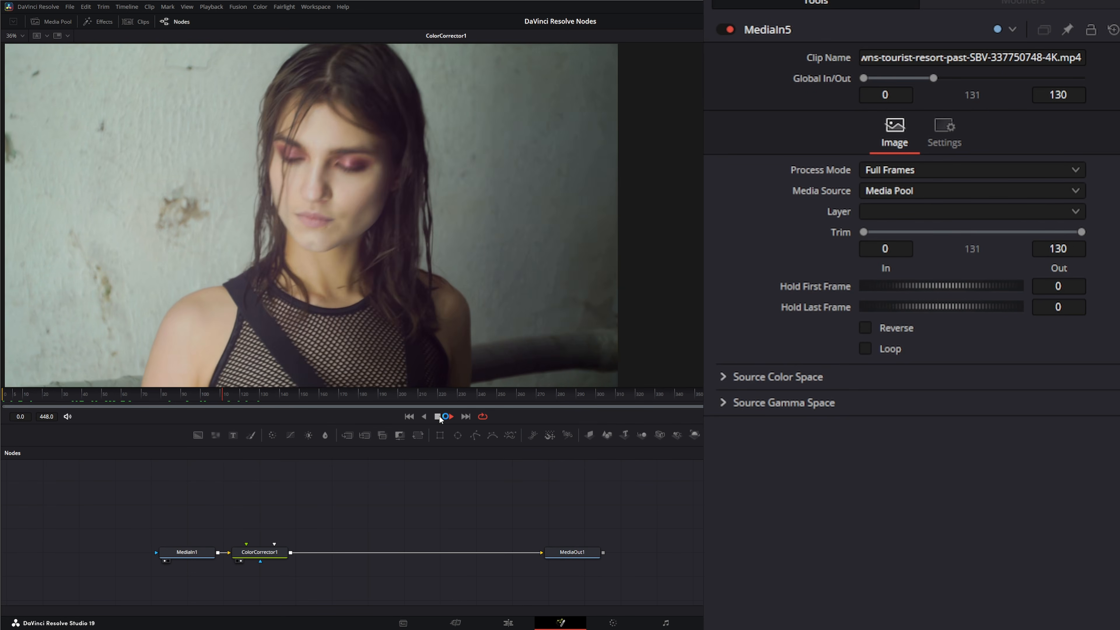
pyautogui.click(438, 417)
pyautogui.click(409, 417)
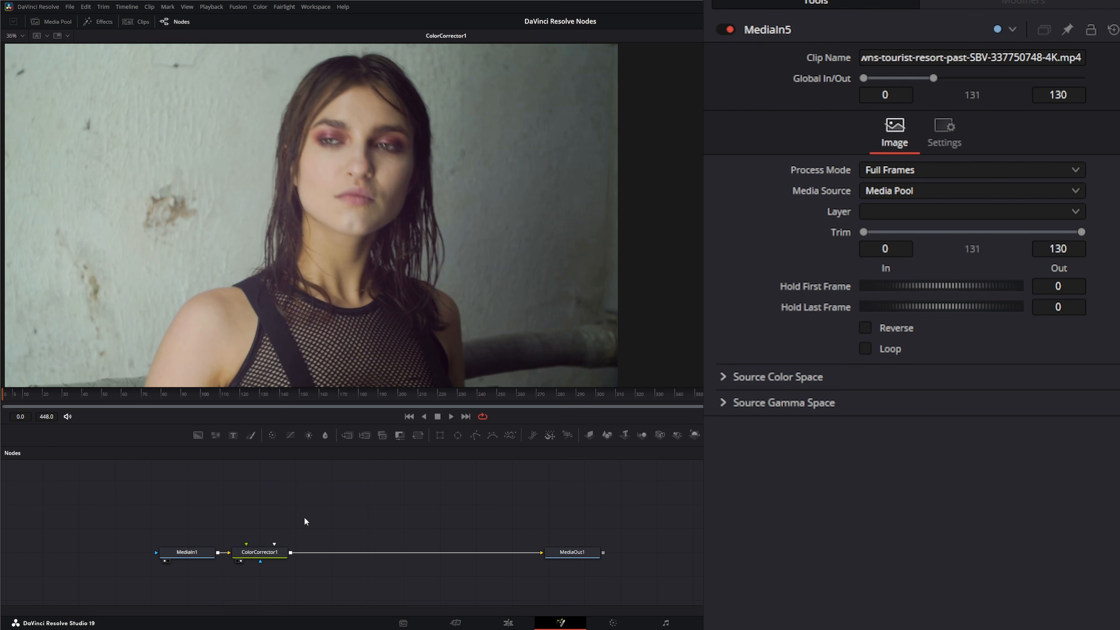
# Add a Tracker node and connect it between ColorCorrector1 and MediaOut1.
pyautogui.hotkey('shift', 'space')
pyautogui.write('tr')
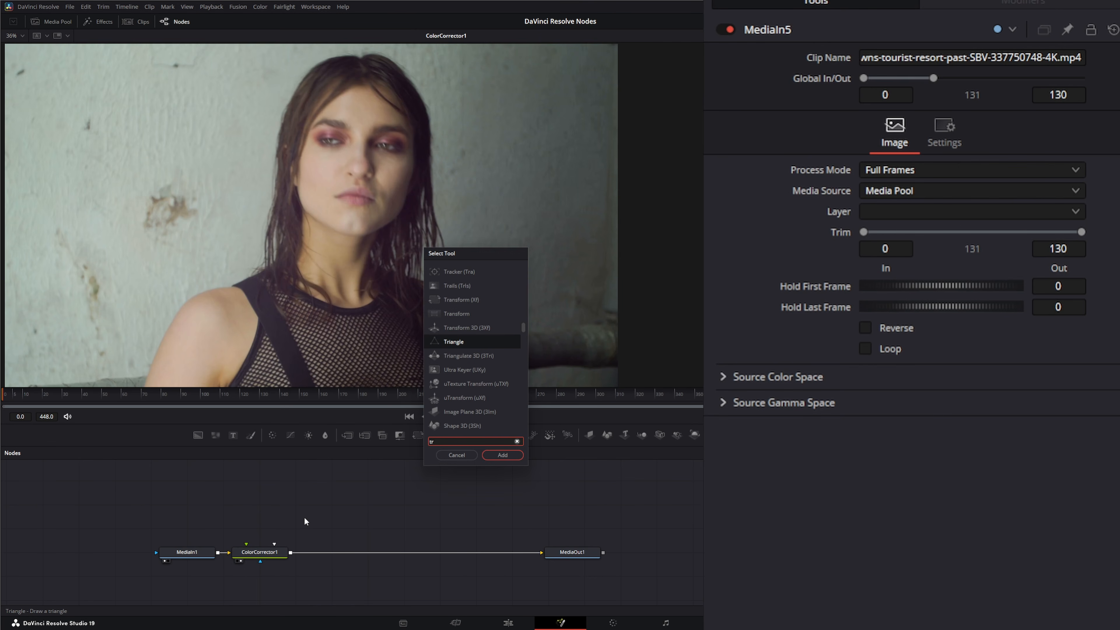
pyautogui.write('a')
pyautogui.press('Return')
pyautogui.moveTo(313, 517); pyautogui.dragTo(341, 553)
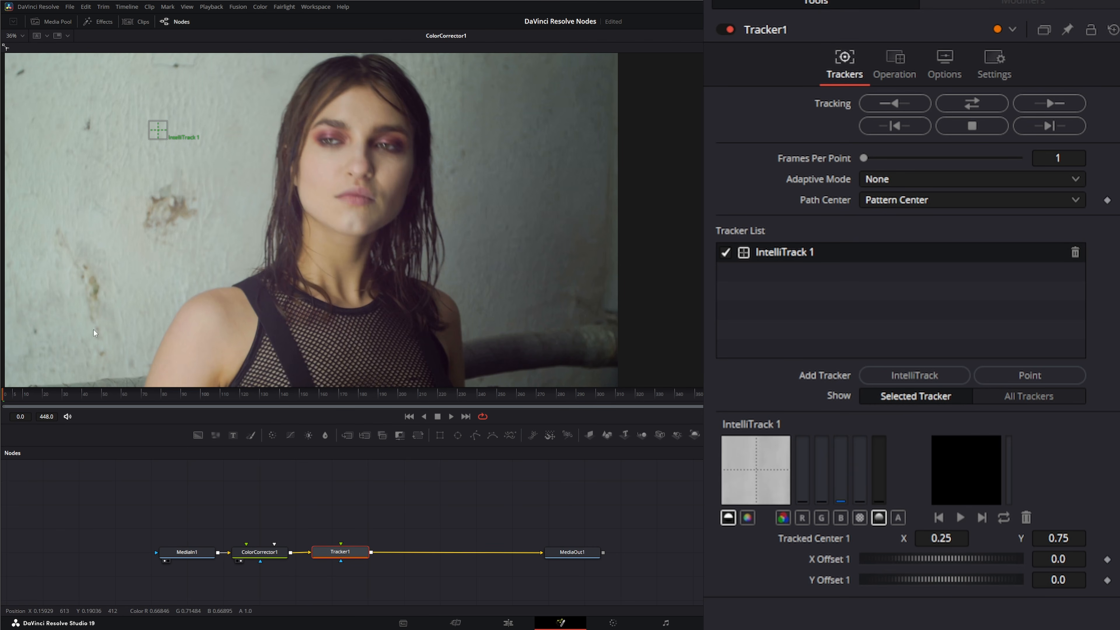
# Place IntelliTrack 1 on the dark wall spot in the upper-left of the image and enable automatic channel selection.
pyautogui.moveTo(59, 397); pyautogui.dragTo(5, 395)
pyautogui.moveTo(157, 132)
pyautogui.mouseDown()
pyautogui.moveTo(129, 149)
pyautogui.moveTo(88, 127)
pyautogui.mouseUp()
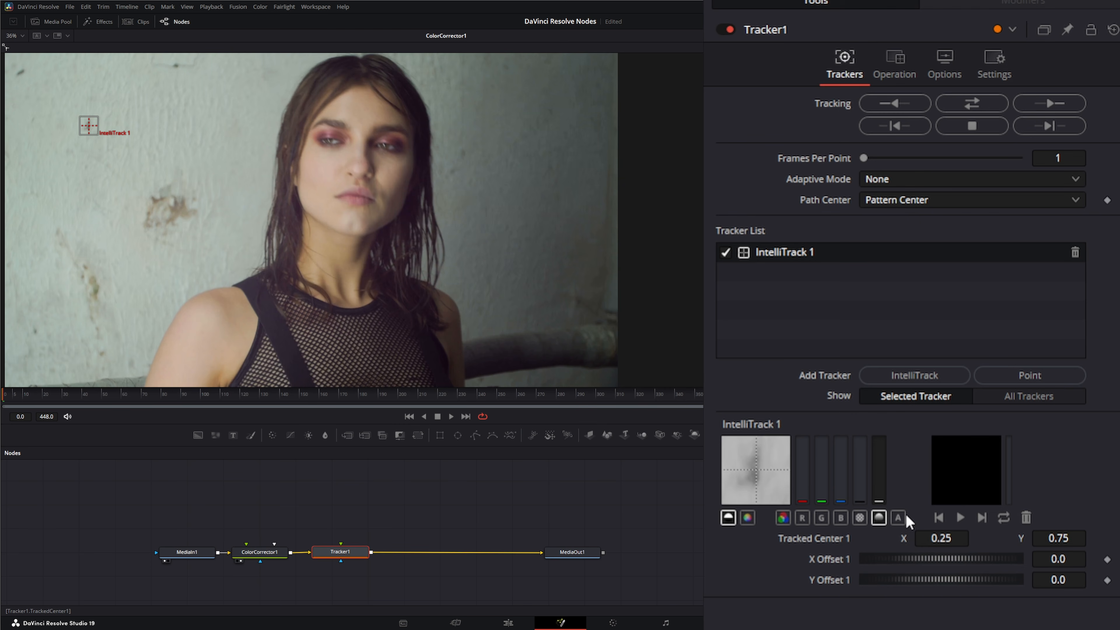
pyautogui.click(898, 518)
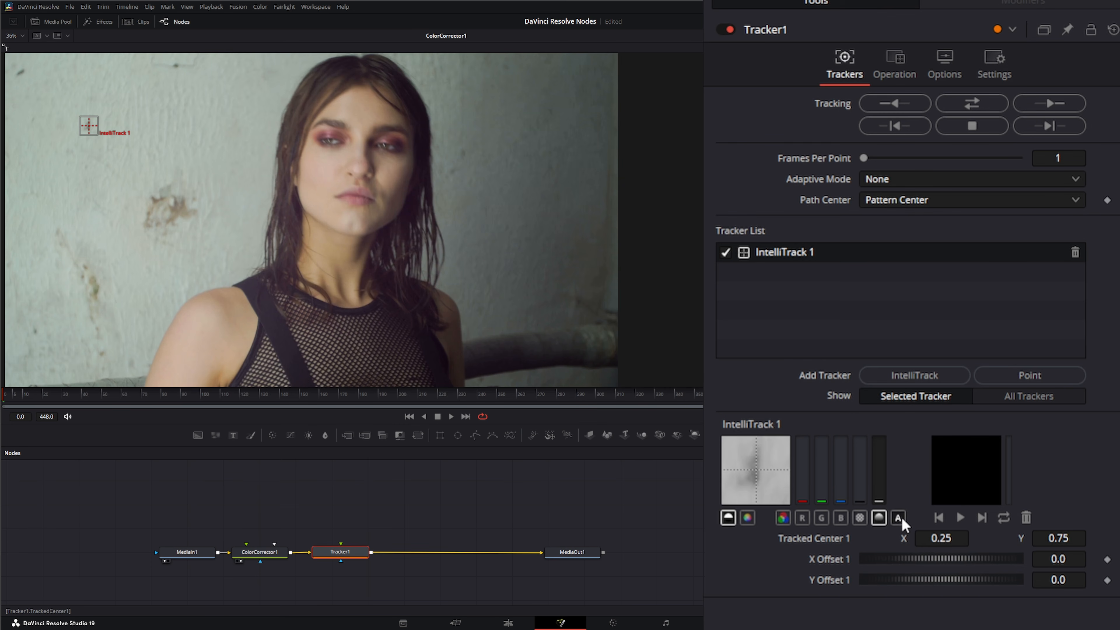
# Add a second IntelliTrack point with automatic channel selection on the wall mark near the image's top edge, left of the woman's head.
pyautogui.click(901, 379)
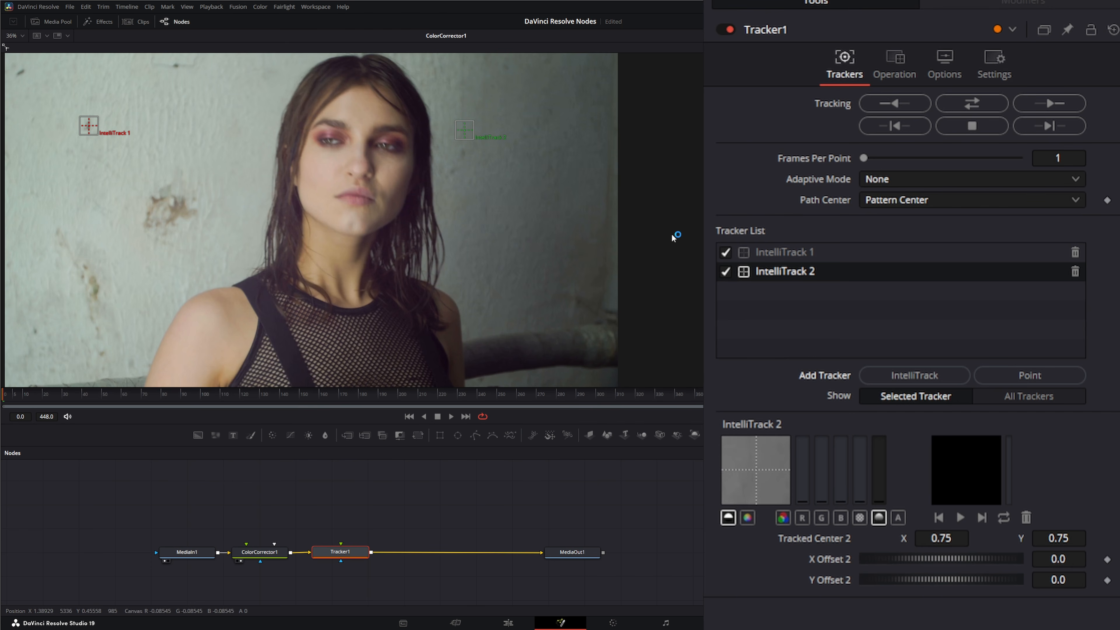
pyautogui.moveTo(465, 131)
pyautogui.mouseDown()
pyautogui.moveTo(530, 185)
pyautogui.moveTo(527, 210)
pyautogui.moveTo(313, 236)
pyautogui.moveTo(187, 153)
pyautogui.moveTo(178, 75)
pyautogui.moveTo(199, 98)
pyautogui.moveTo(178, 98)
pyautogui.moveTo(166, 65)
pyautogui.moveTo(175, 68)
pyautogui.mouseUp()
pyautogui.moveTo(9, 397)
pyautogui.mouseDown()
pyautogui.moveTo(878, 409)
pyautogui.moveTo(2, 414)
pyautogui.mouseUp()
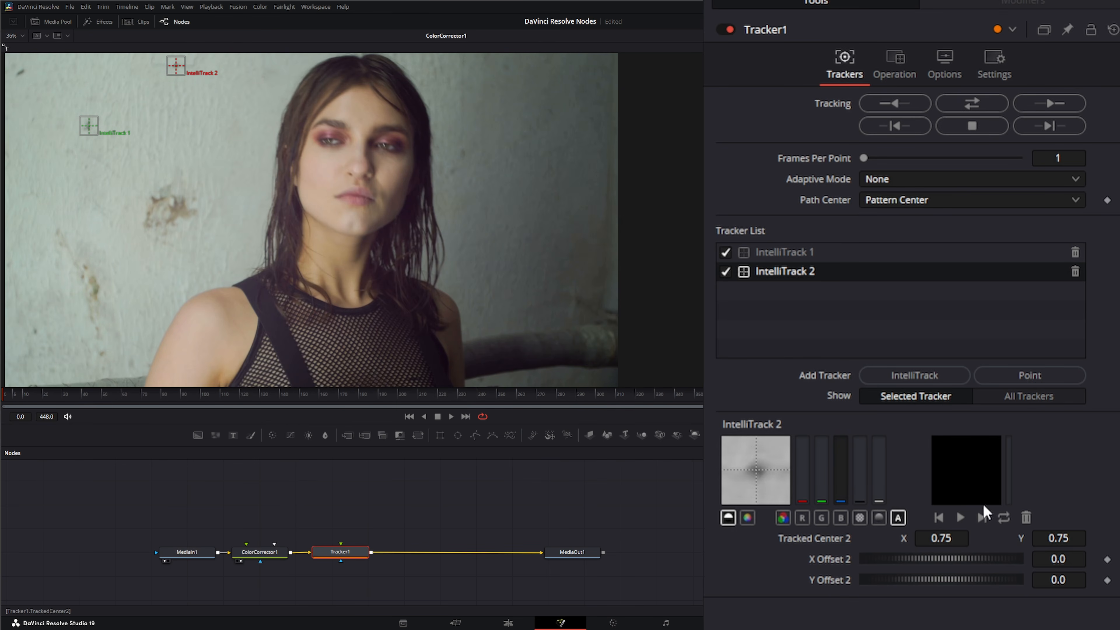
# Add a third IntelliTrack point on the wall to the right of the woman's face and enable automatic channel selection.
pyautogui.click(915, 375)
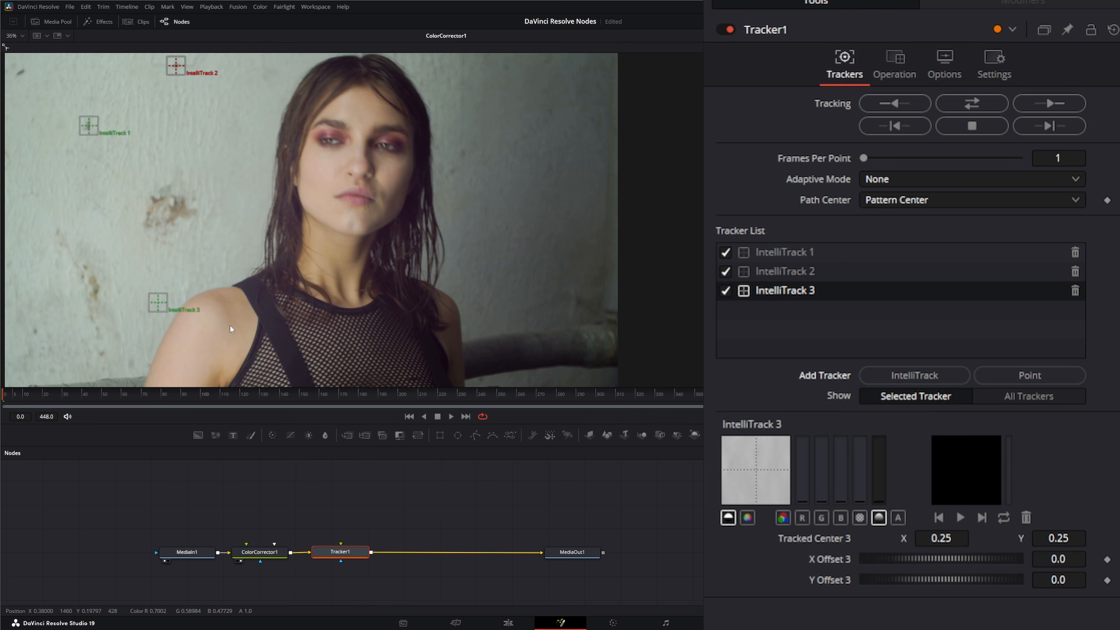
pyautogui.moveTo(158, 305)
pyautogui.mouseDown()
pyautogui.moveTo(100, 268)
pyautogui.moveTo(148, 231)
pyautogui.moveTo(118, 239)
pyautogui.moveTo(551, 230)
pyautogui.moveTo(554, 255)
pyautogui.moveTo(539, 196)
pyautogui.moveTo(457, 164)
pyautogui.moveTo(464, 153)
pyautogui.mouseUp()
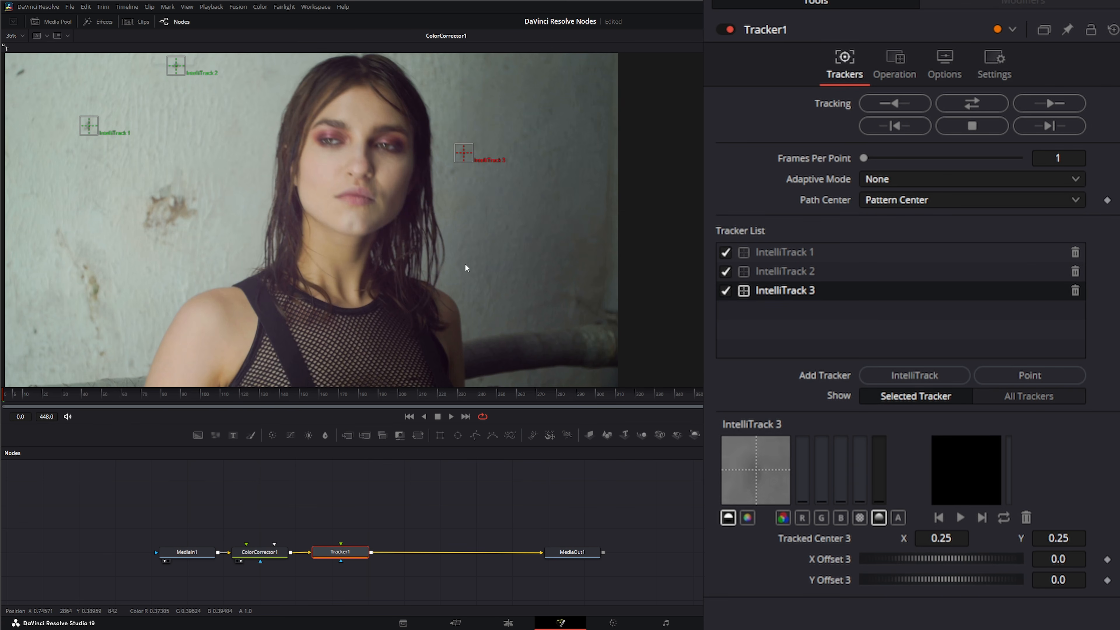
pyautogui.click(898, 518)
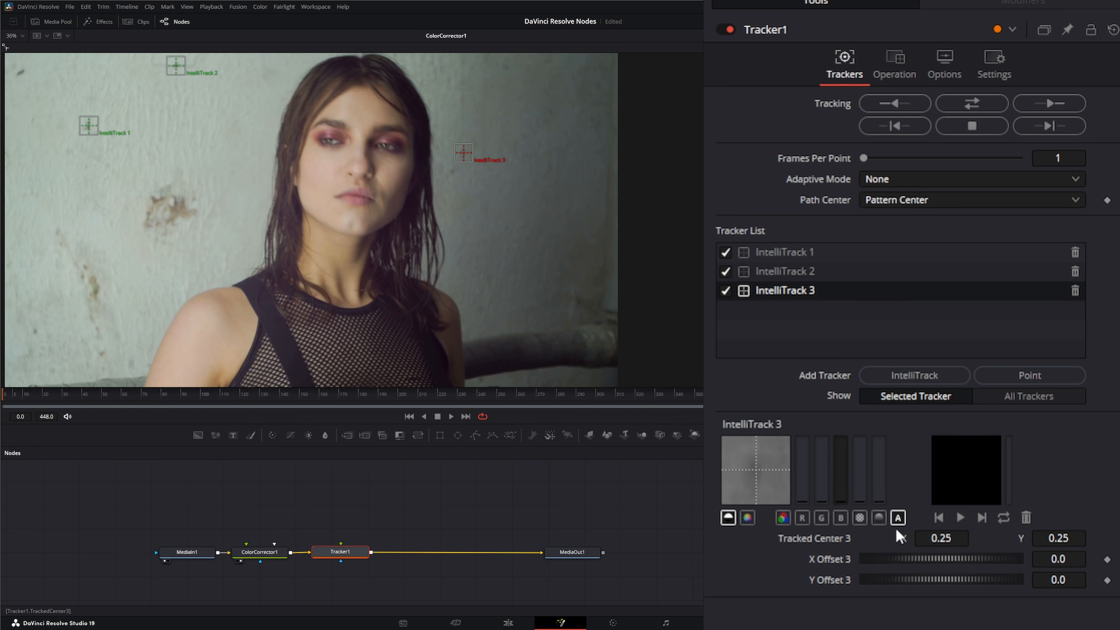
# Add a fourth IntelliTrack point on the wall spot in the image's lower-left corner and enable automatic channel selection.
pyautogui.click(922, 375)
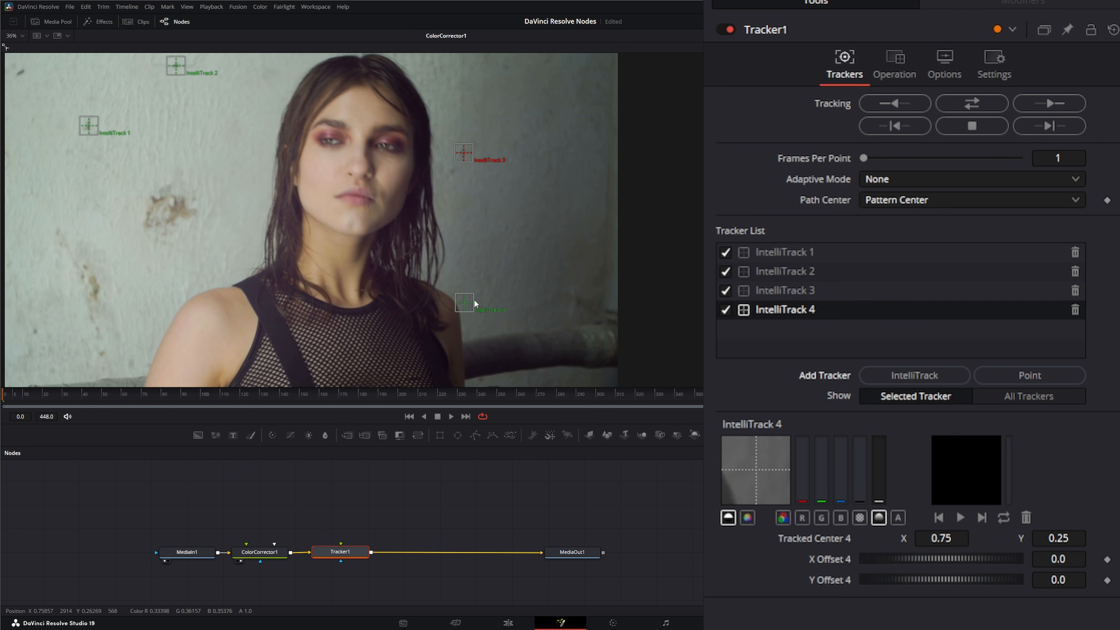
pyautogui.moveTo(465, 302)
pyautogui.mouseDown()
pyautogui.moveTo(136, 344)
pyautogui.moveTo(36, 333)
pyautogui.mouseUp()
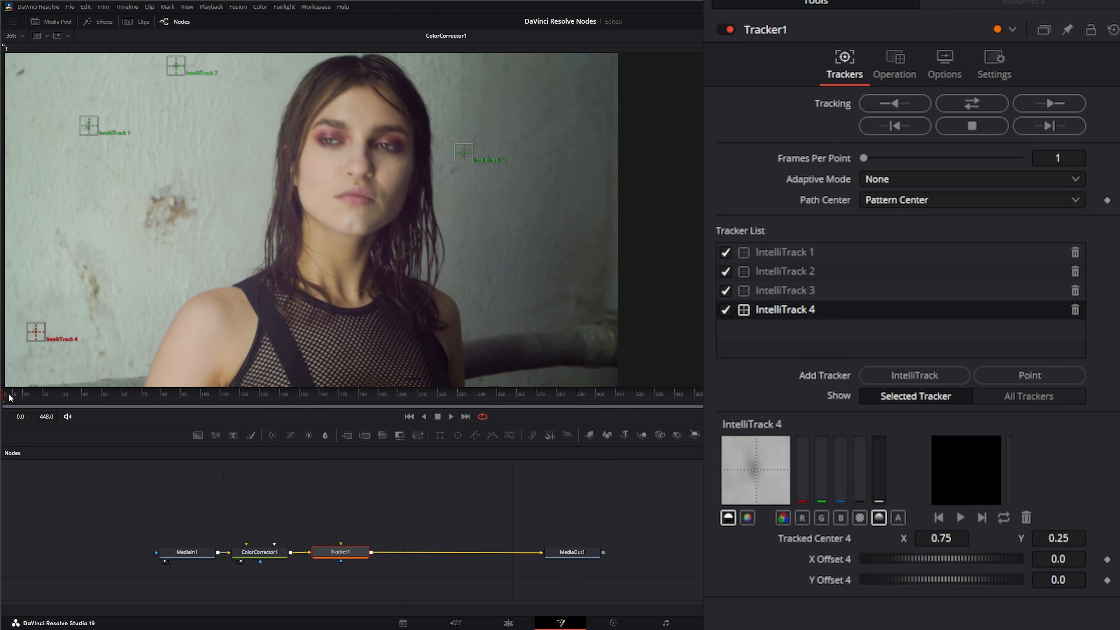
pyautogui.moveTo(10, 397)
pyautogui.mouseDown()
pyautogui.moveTo(776, 406)
pyautogui.moveTo(3, 418)
pyautogui.mouseUp()
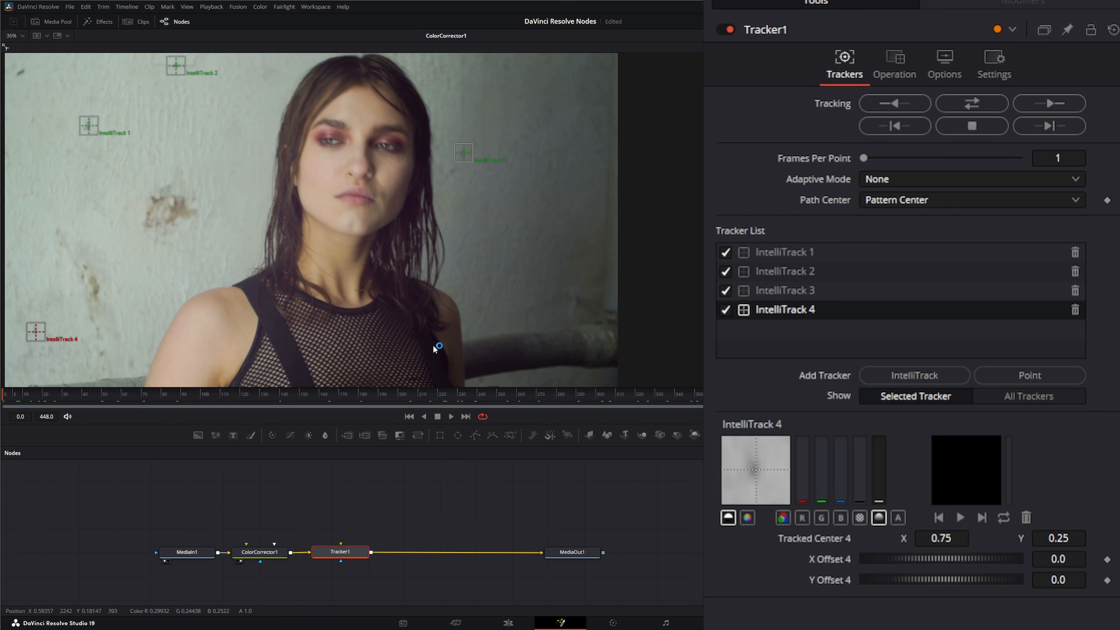
pyautogui.click(899, 518)
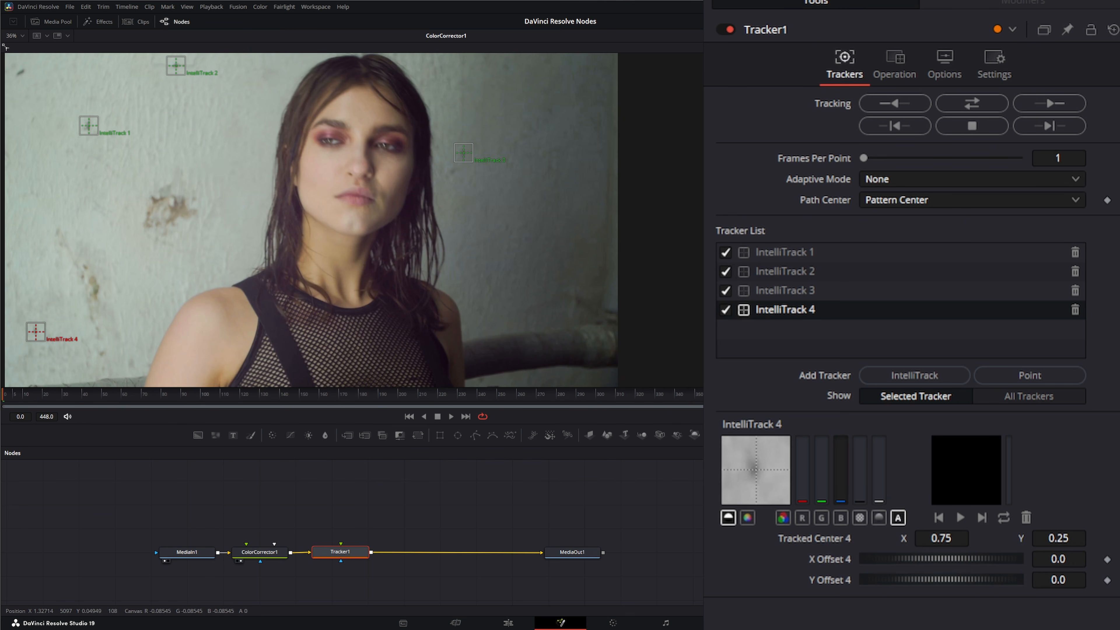
# Track all four points forward through the clip and return to the first frame.
pyautogui.click(1055, 105)
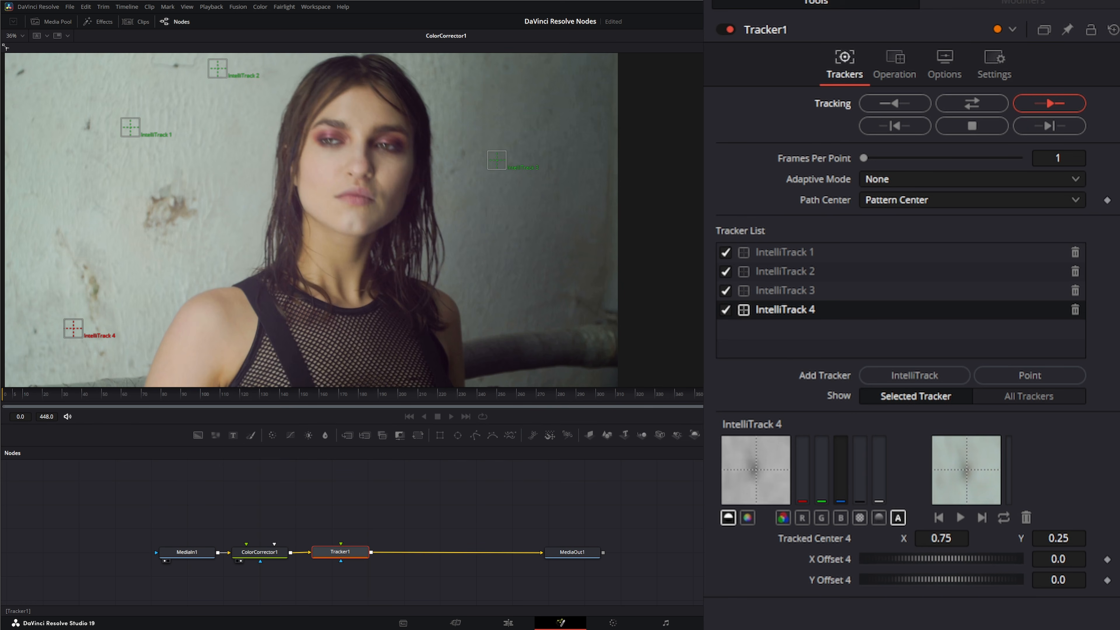
pyautogui.moveTo(890, 395); pyautogui.dragTo(3, 413)
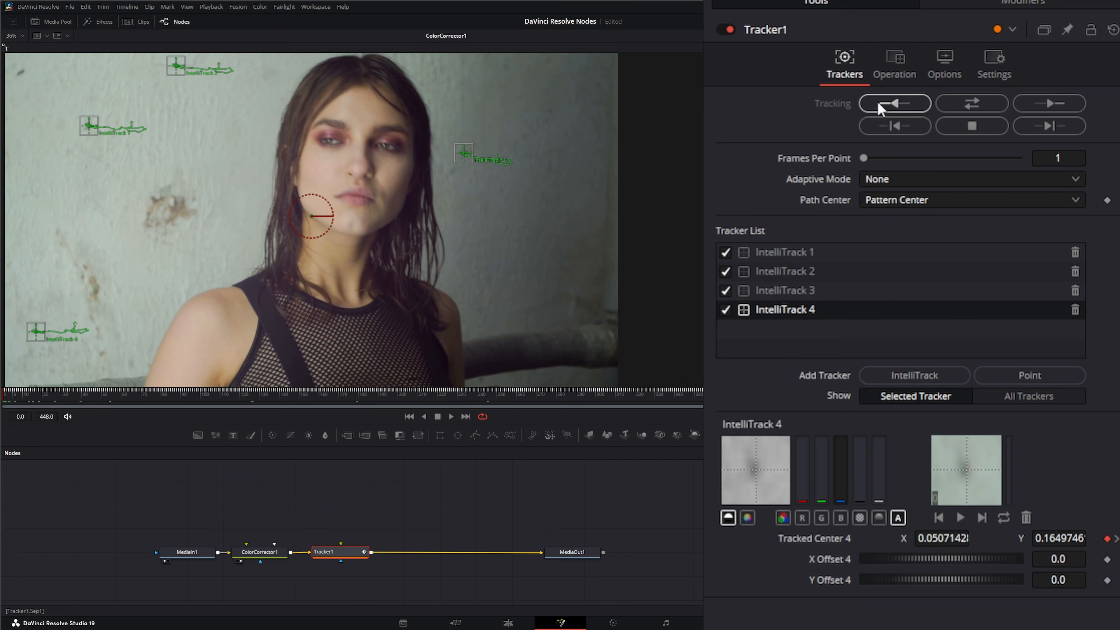
# Expand the tracker's Match Move settings and set its operation to Match Move.
pyautogui.click(903, 59)
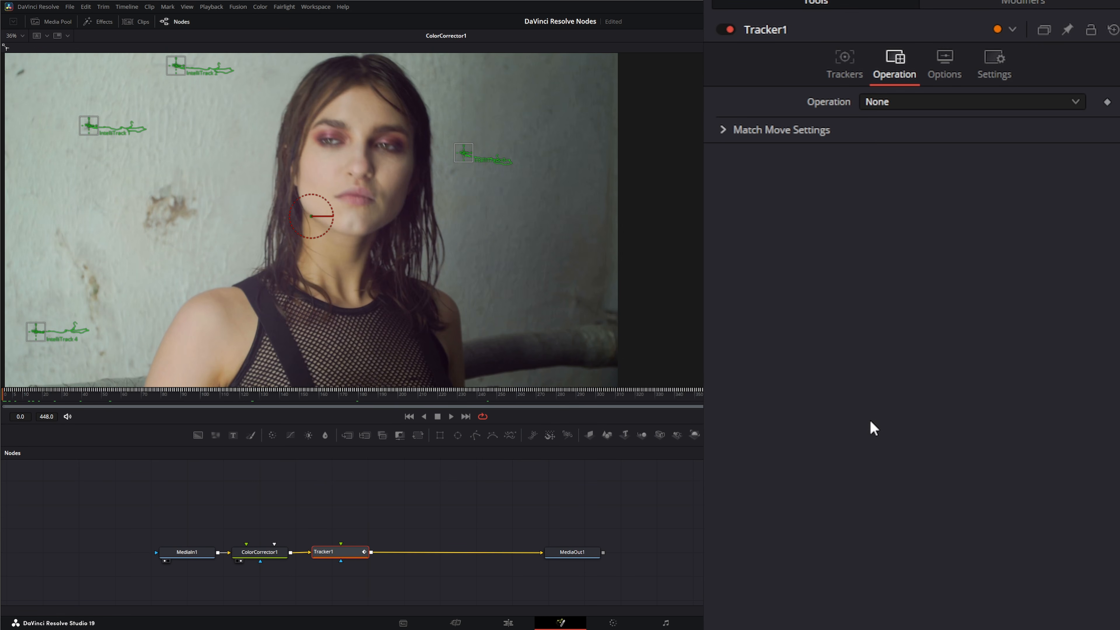
pyautogui.click(723, 129)
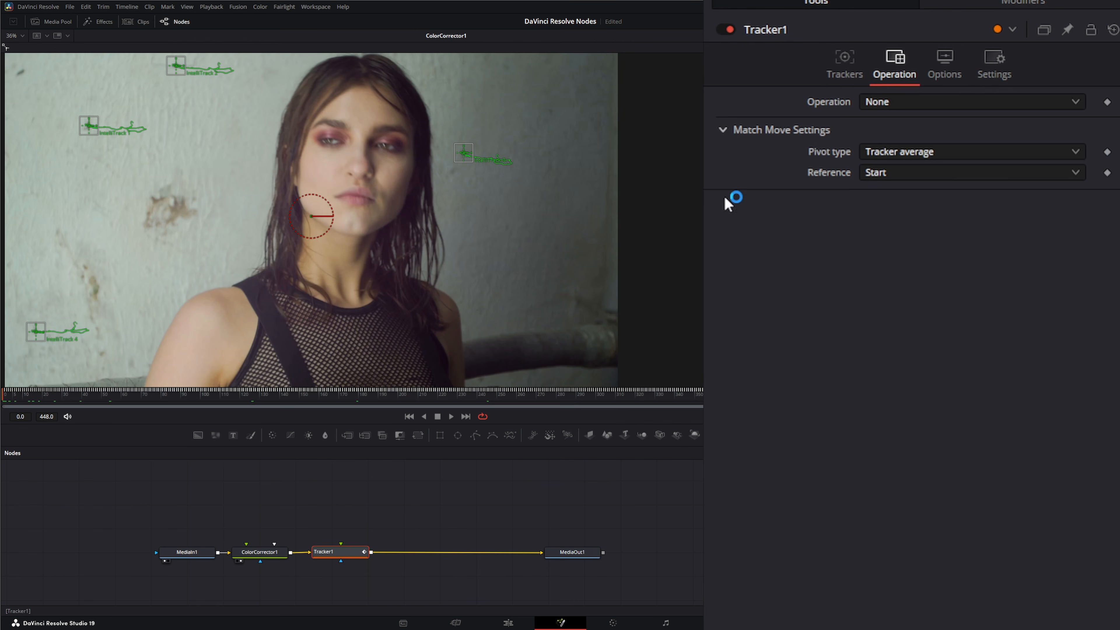
pyautogui.click(888, 105)
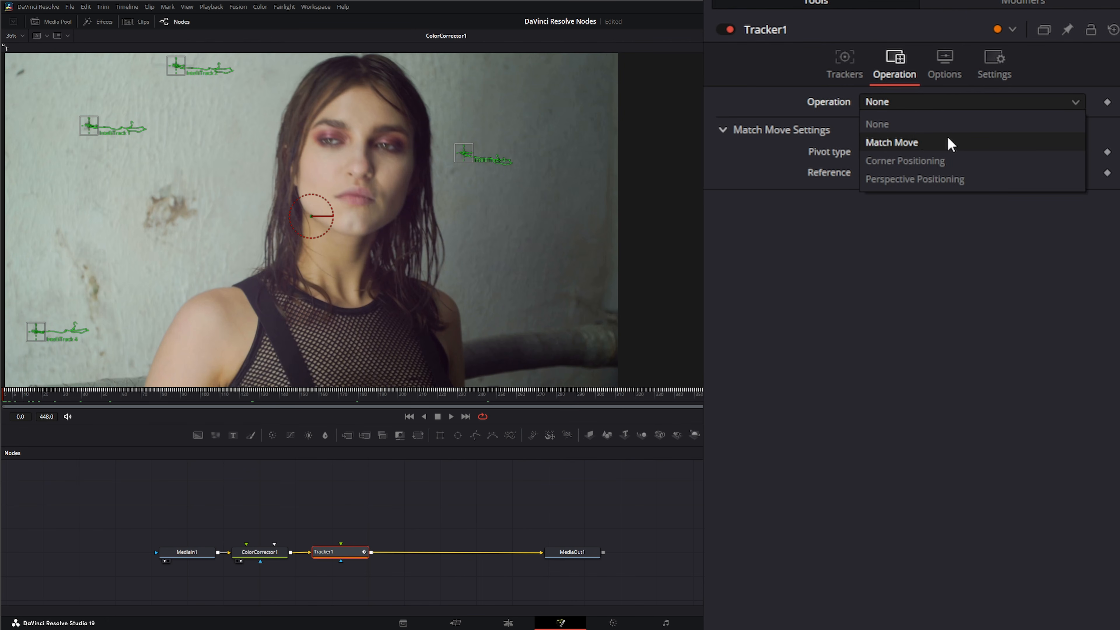
pyautogui.click(920, 145)
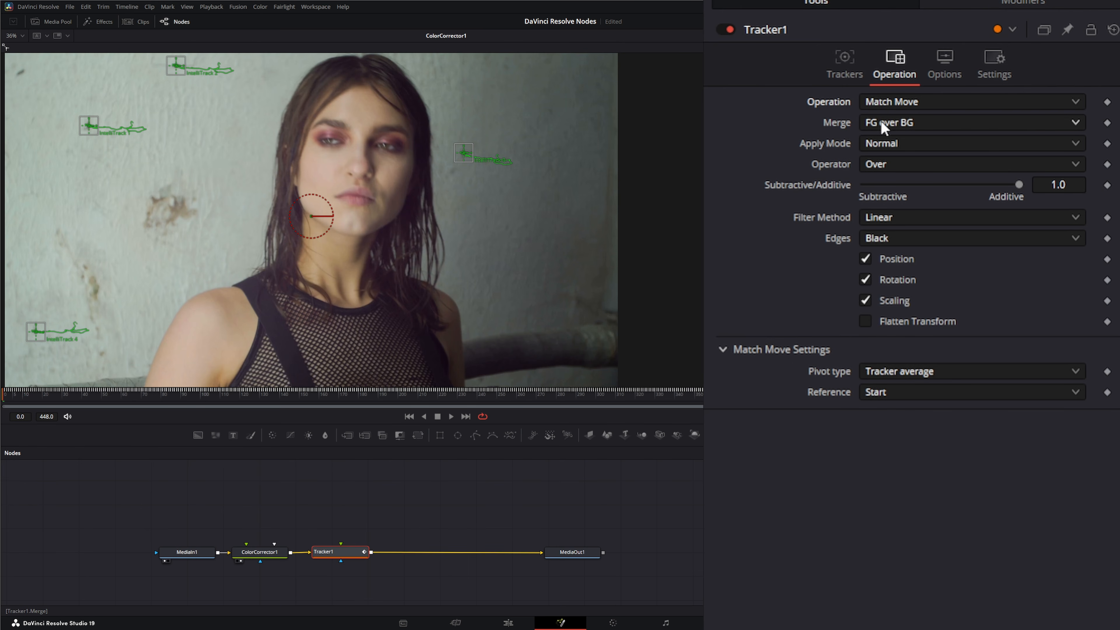
# Set the Match Move merge mode to BG only.
pyautogui.click(900, 126)
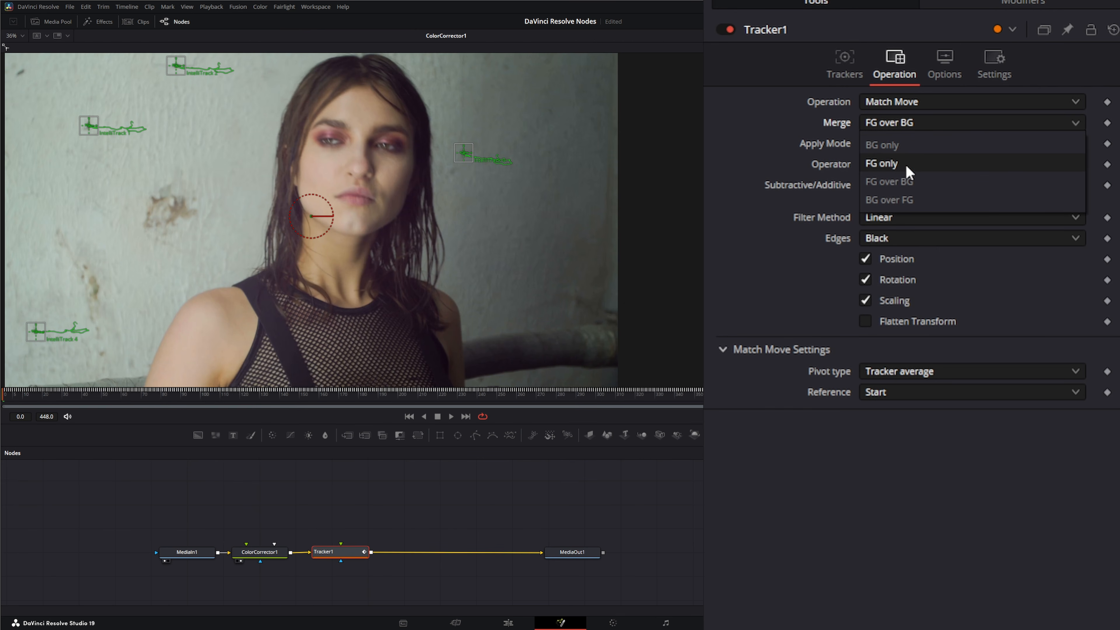
pyautogui.click(340, 544)
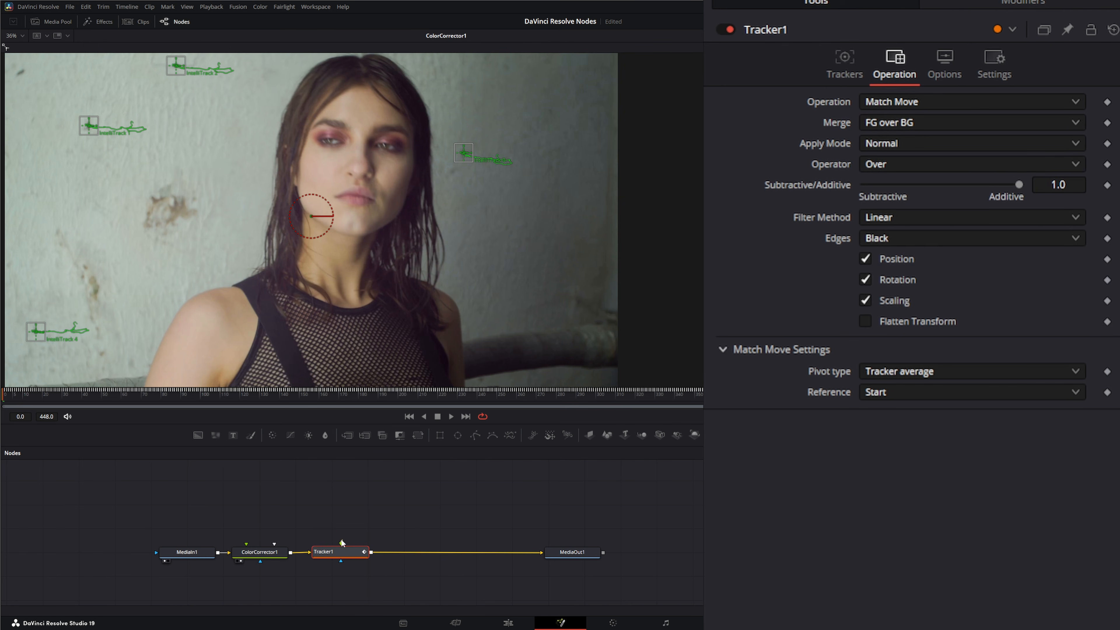
pyautogui.click(919, 124)
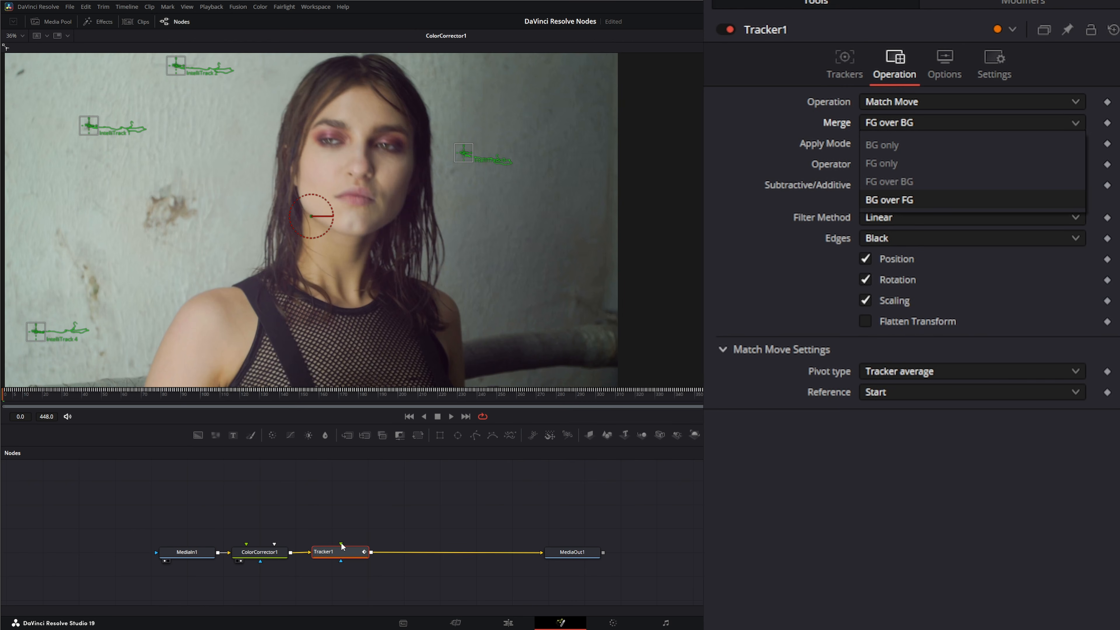
pyautogui.moveTo(342, 547); pyautogui.dragTo(341, 494)
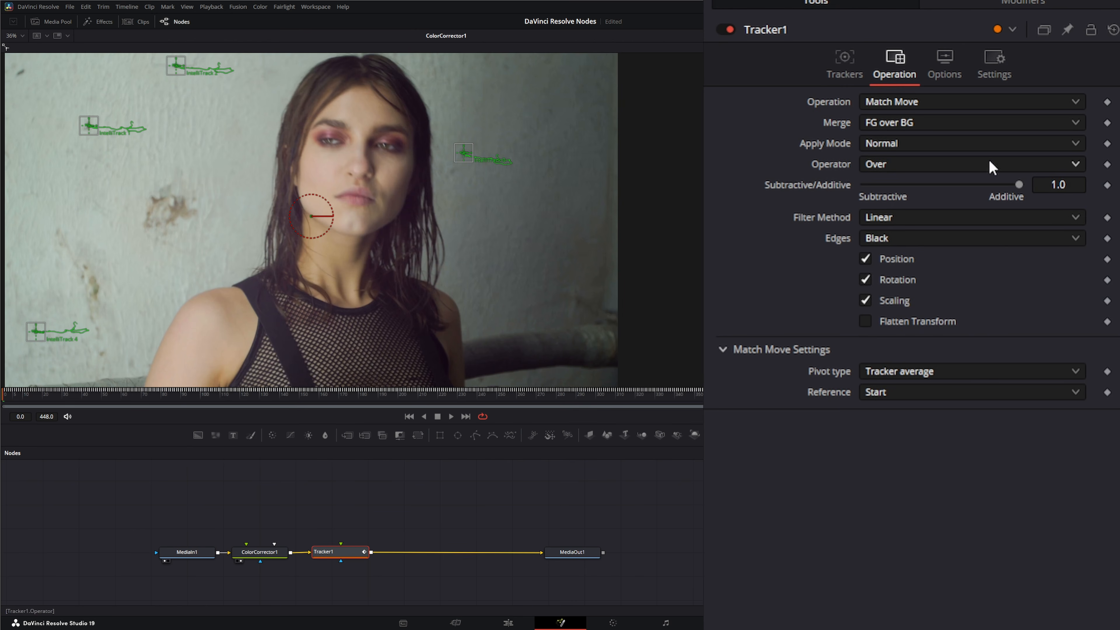
pyautogui.click(906, 123)
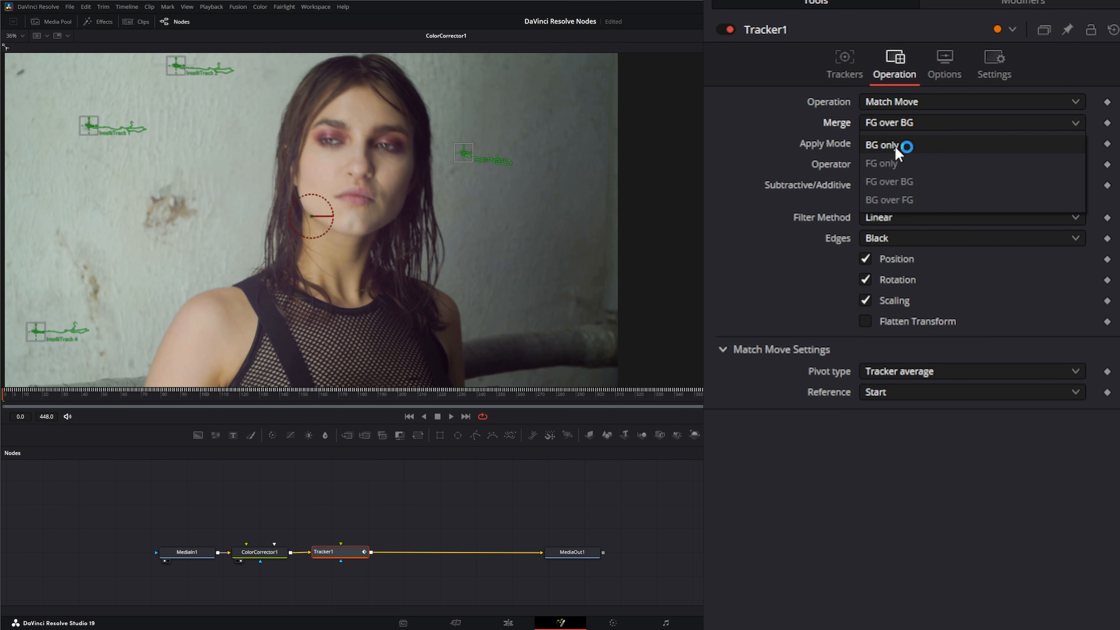
pyautogui.click(909, 148)
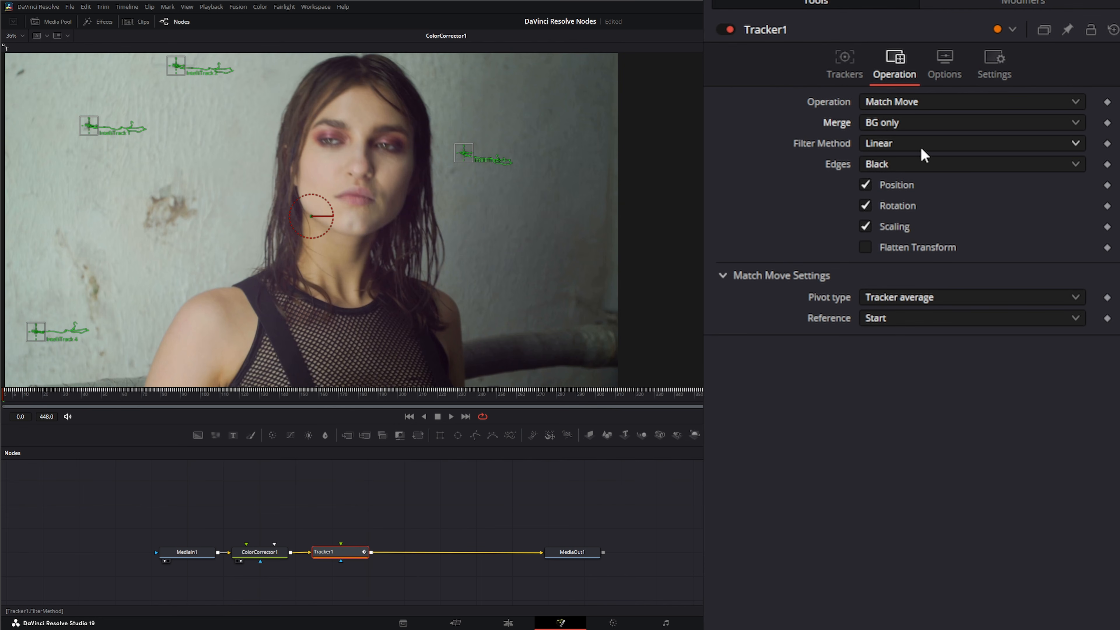
pyautogui.click(904, 146)
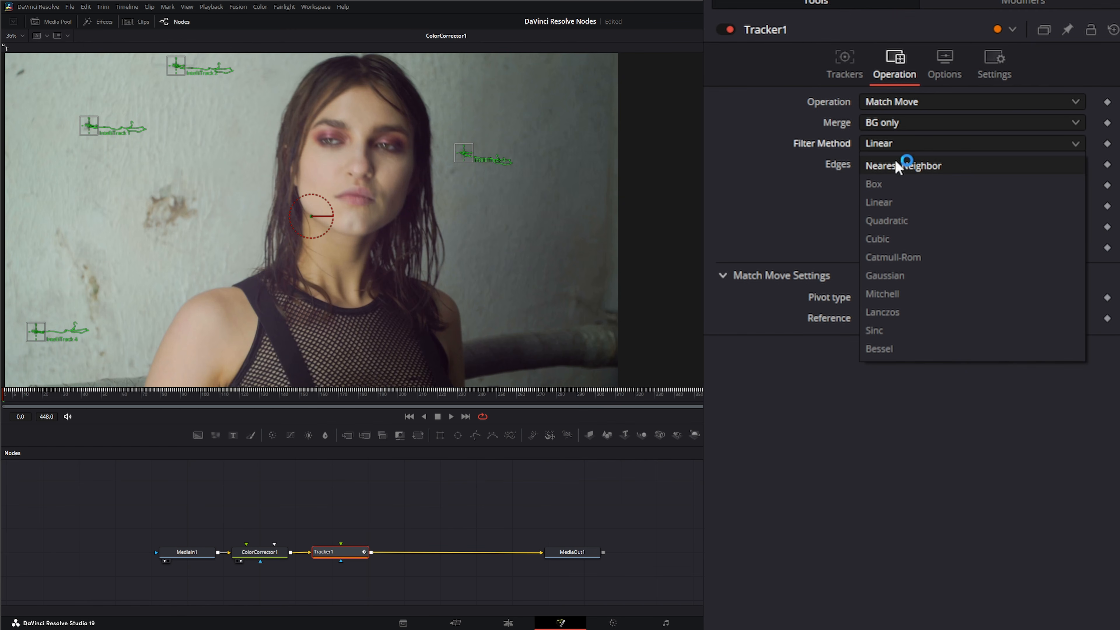
pyautogui.click(898, 493)
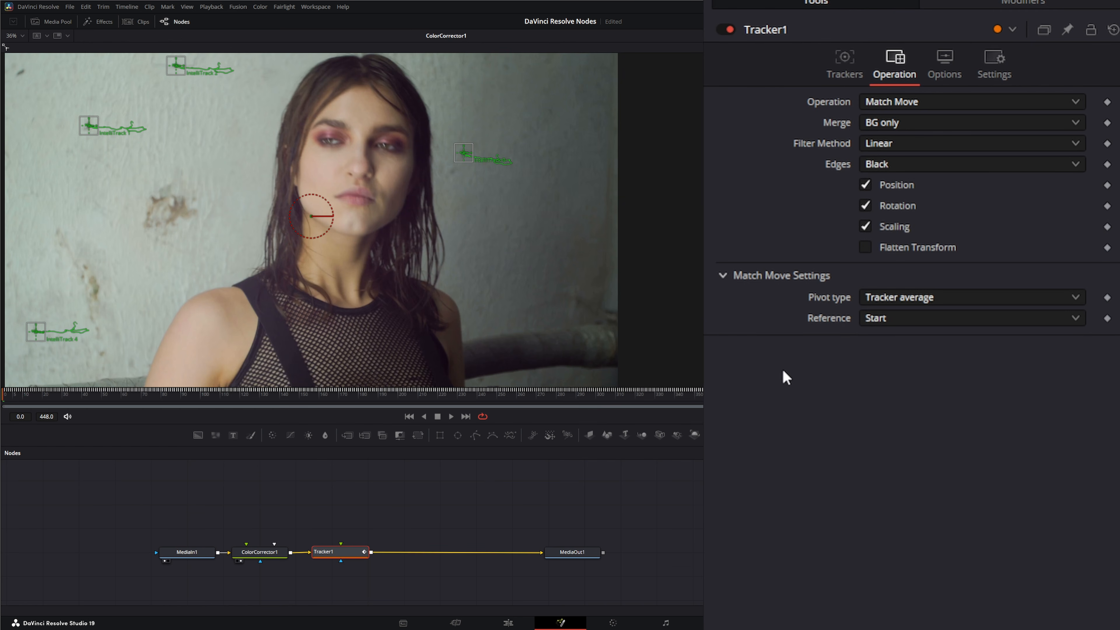
pyautogui.click(895, 168)
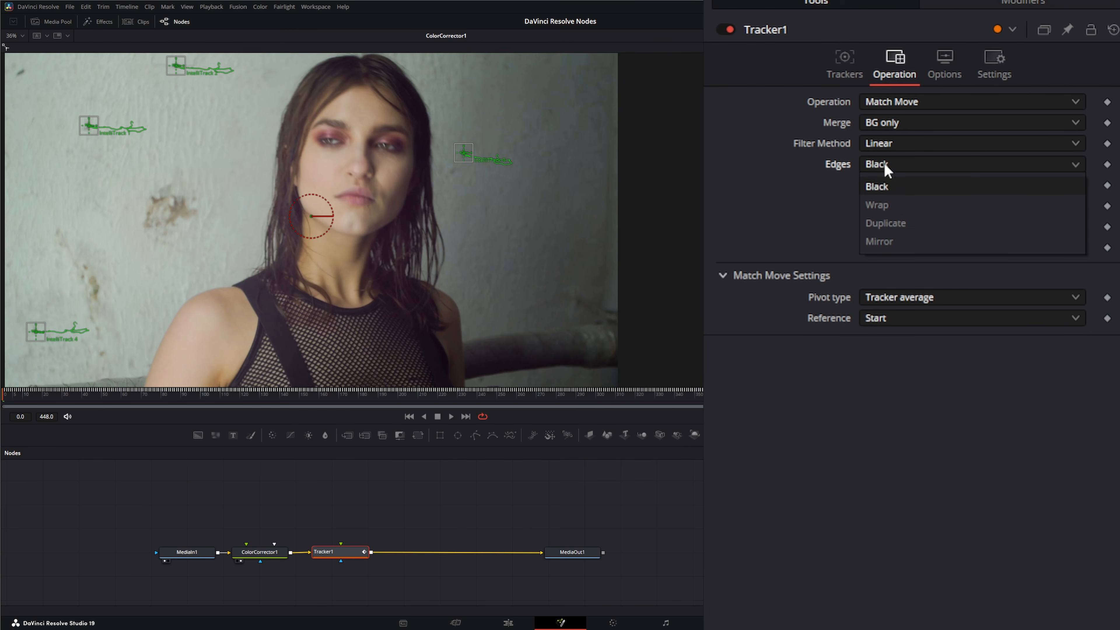
pyautogui.click(886, 168)
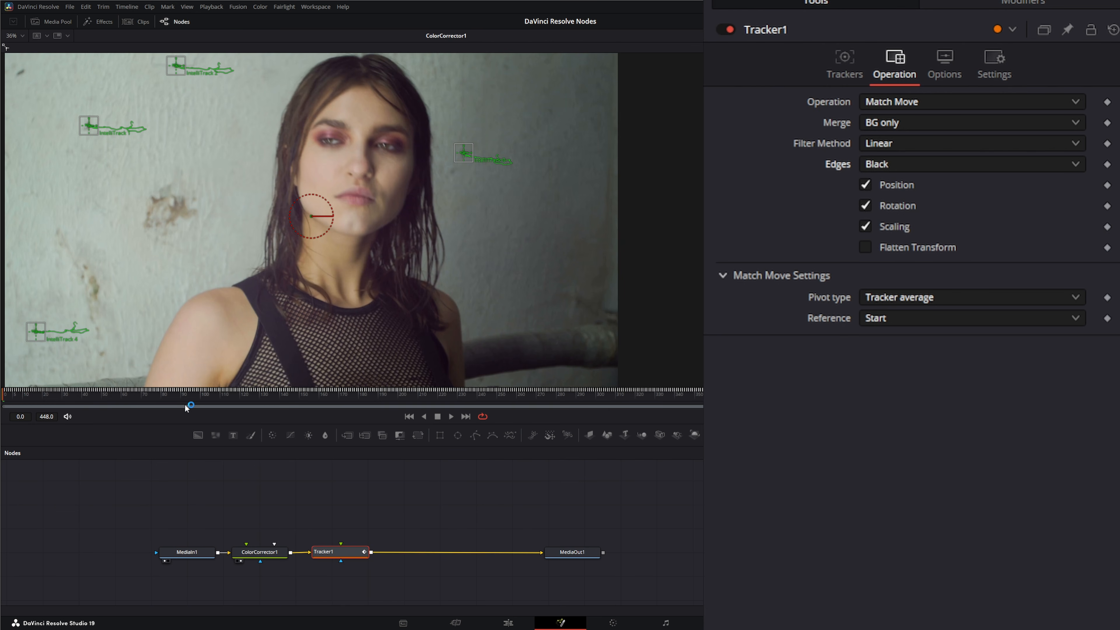
# View the Tracker1 output at about frame 180 and set the tracker's edge handling to Wrap.
pyautogui.moveTo(162, 398); pyautogui.dragTo(357, 397)
pyautogui.moveTo(341, 553); pyautogui.dragTo(351, 331)
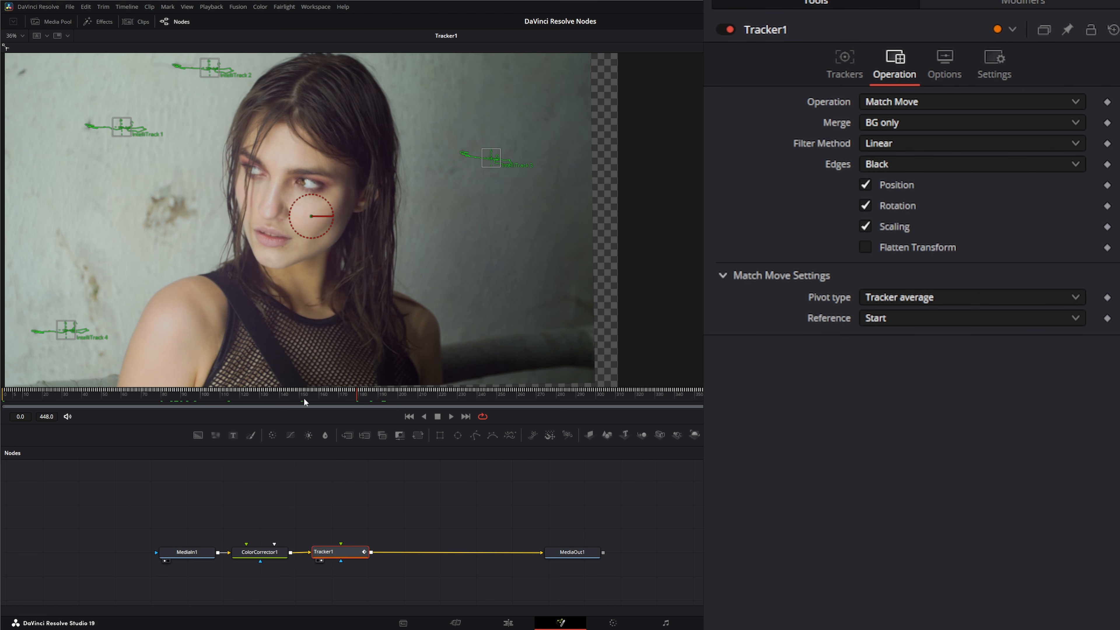
pyautogui.click(883, 163)
pyautogui.click(905, 204)
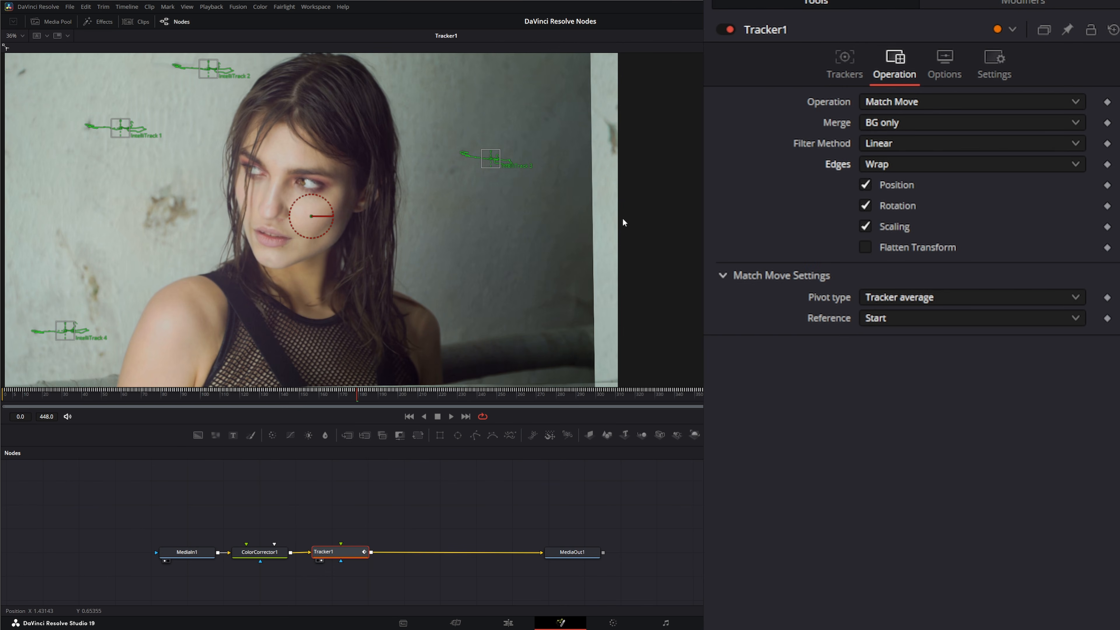
# Try the Duplicate and Mirror edge handling modes on the tracker.
pyautogui.click(894, 167)
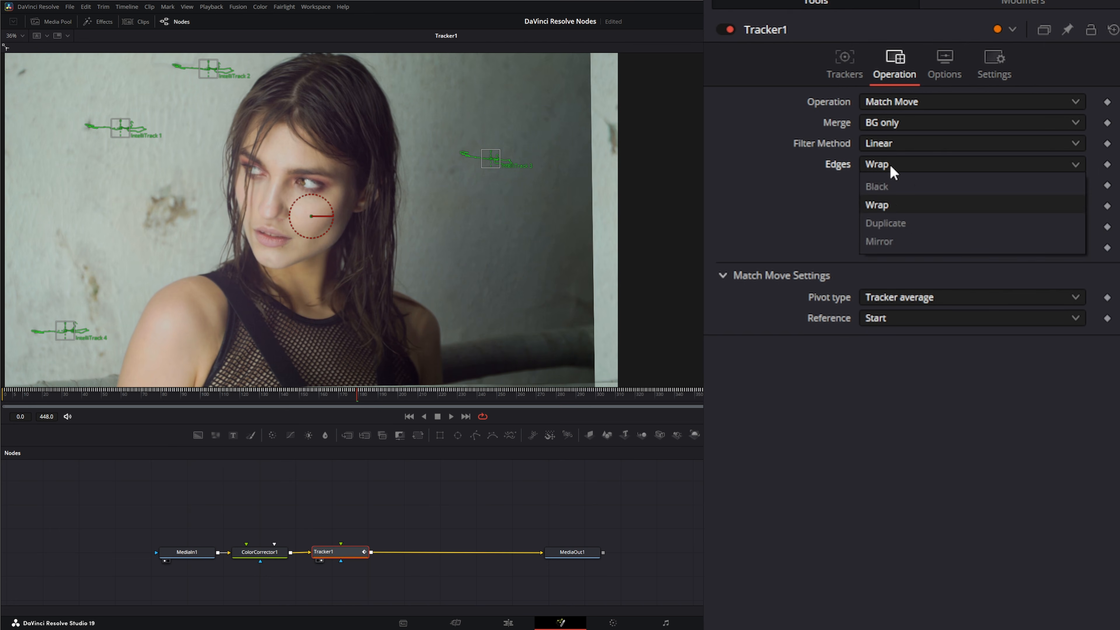
pyautogui.click(905, 221)
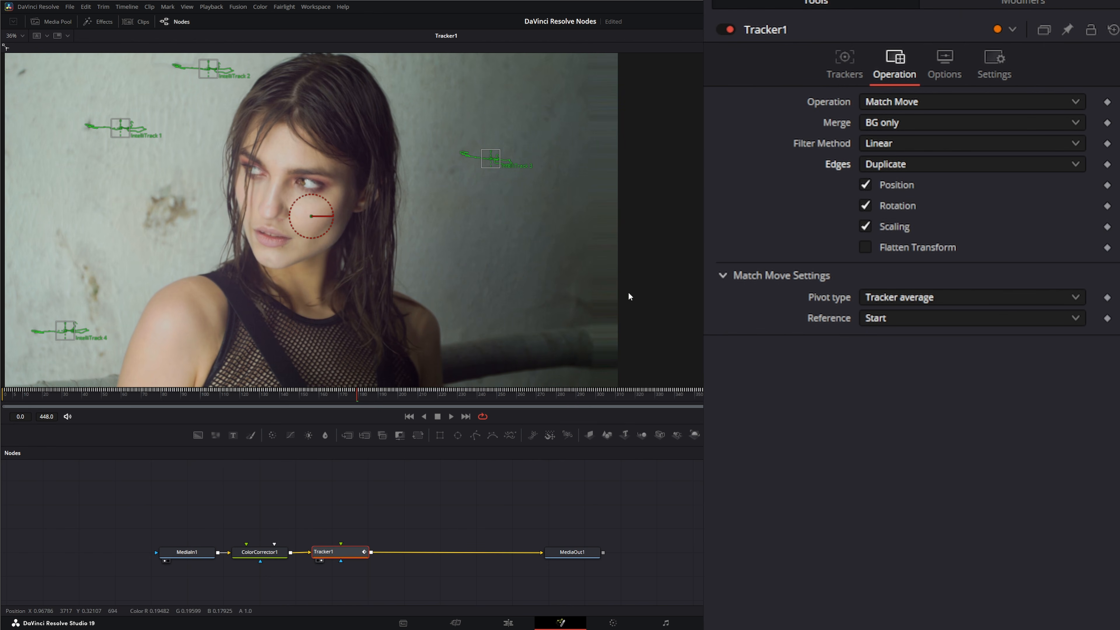
pyautogui.click(893, 167)
pyautogui.click(902, 241)
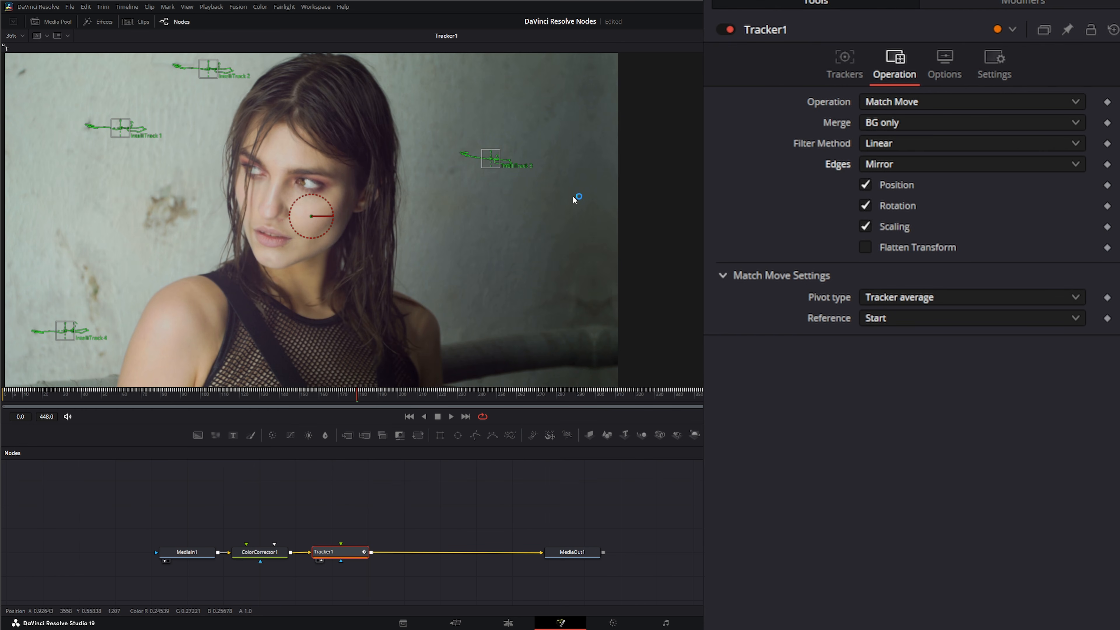
# Set the tracker's edge handling to Black, play the stabilized clip from the start and return to the first frame.
pyautogui.click(895, 167)
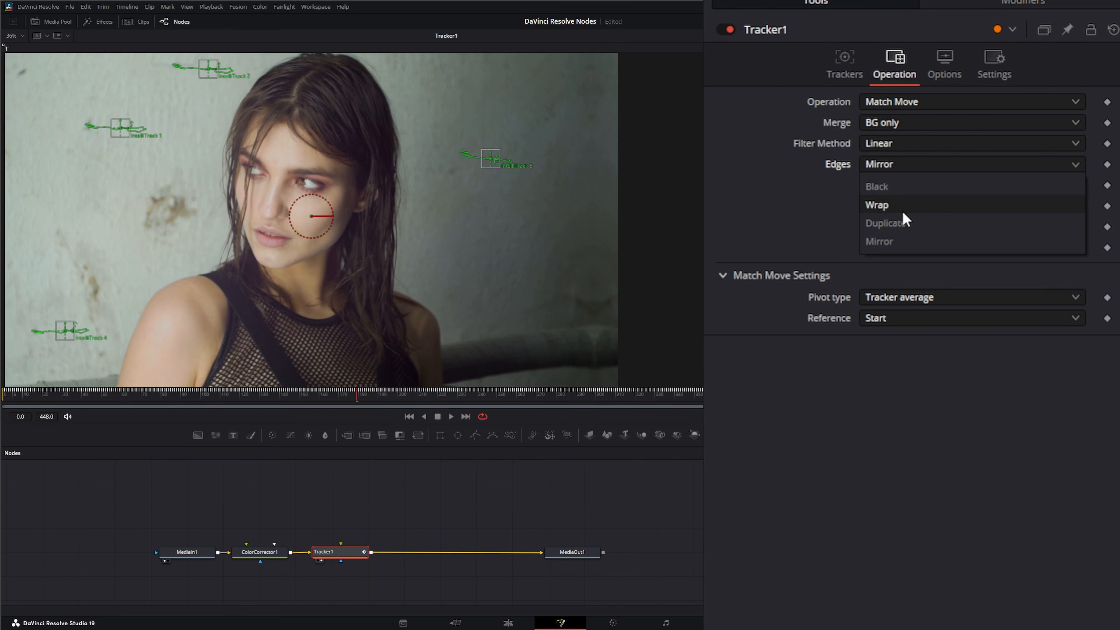
pyautogui.click(888, 185)
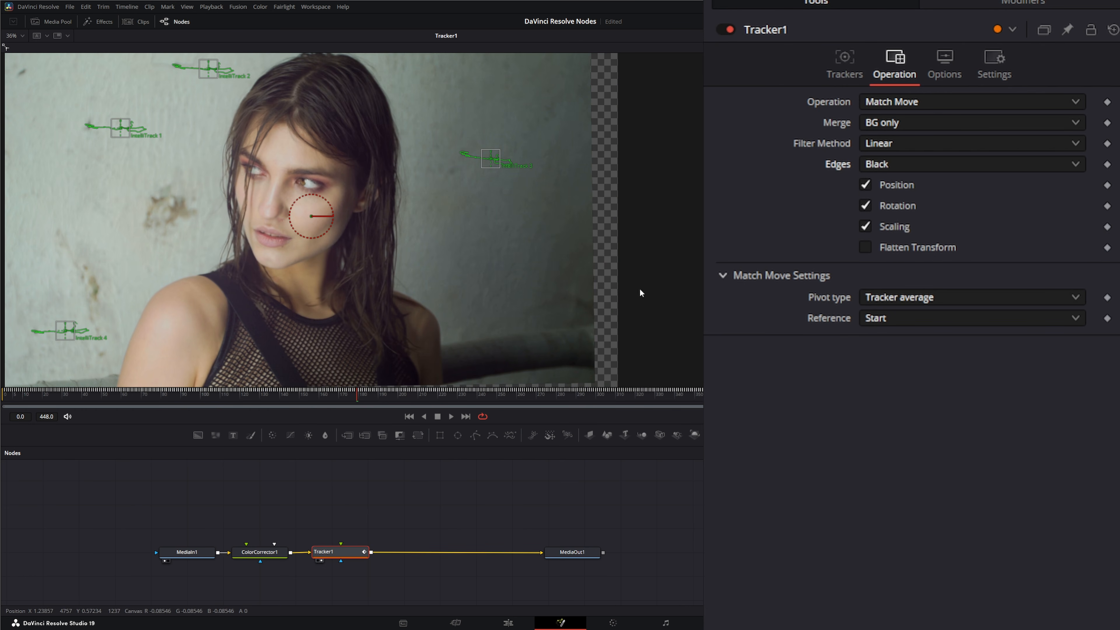
pyautogui.moveTo(355, 397); pyautogui.dragTo(2, 403)
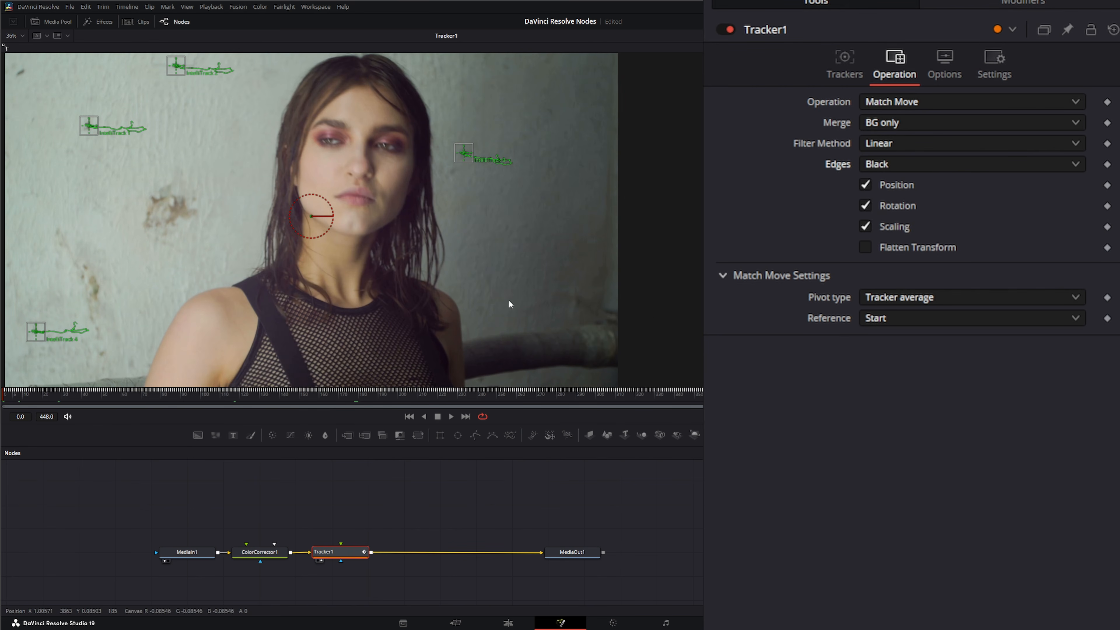
pyautogui.click(451, 416)
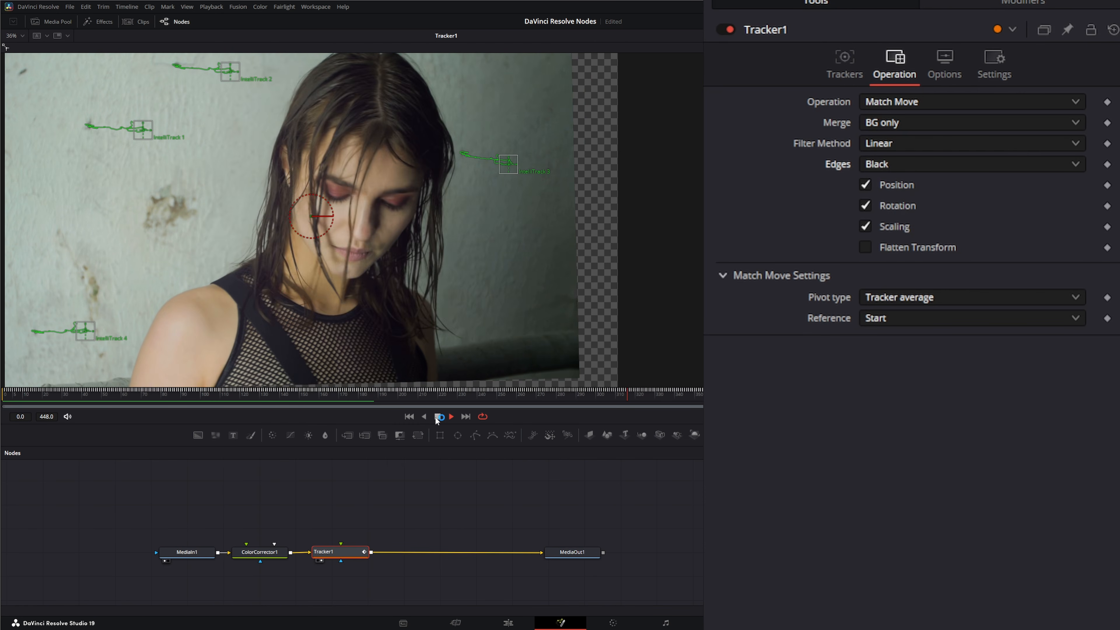
pyautogui.click(409, 416)
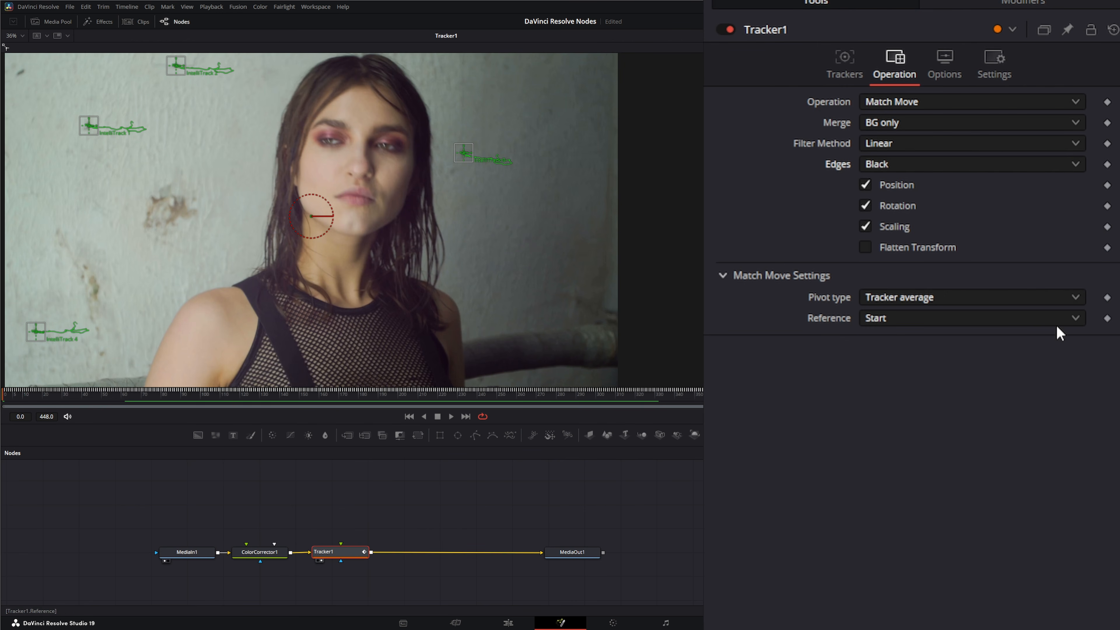
# Turn off Scaling and Flatten Transform for the tracker's match move, keeping Position and Rotation on.
pyautogui.click(866, 226)
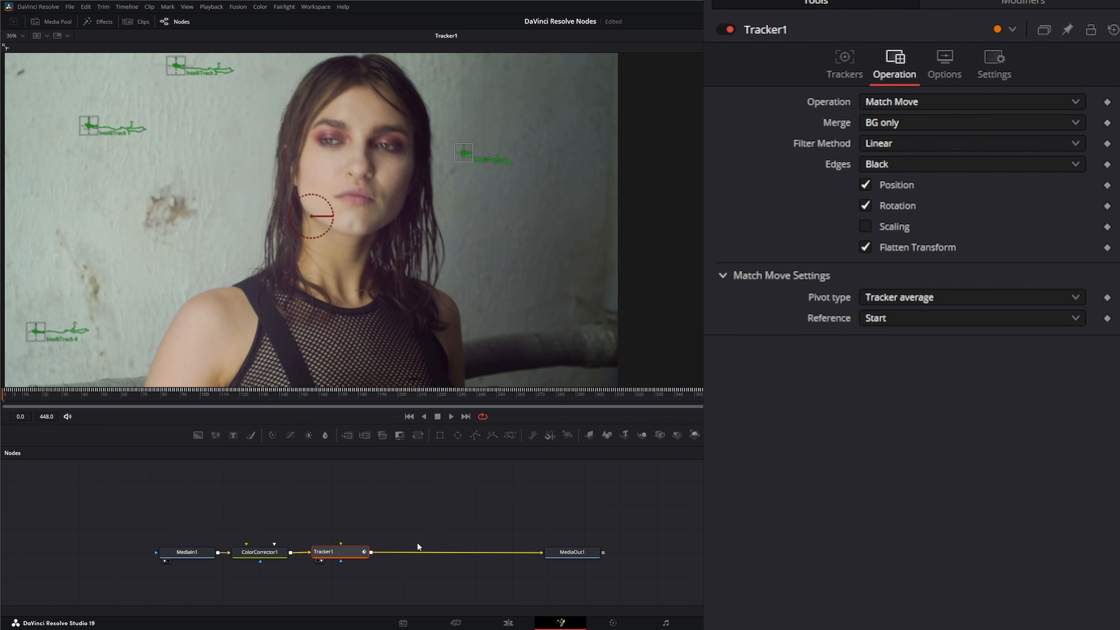
pyautogui.click(866, 246)
# Try Selected tracker as the pivot type with IntelliTrack 1 and play the clip.
pyautogui.click(929, 298)
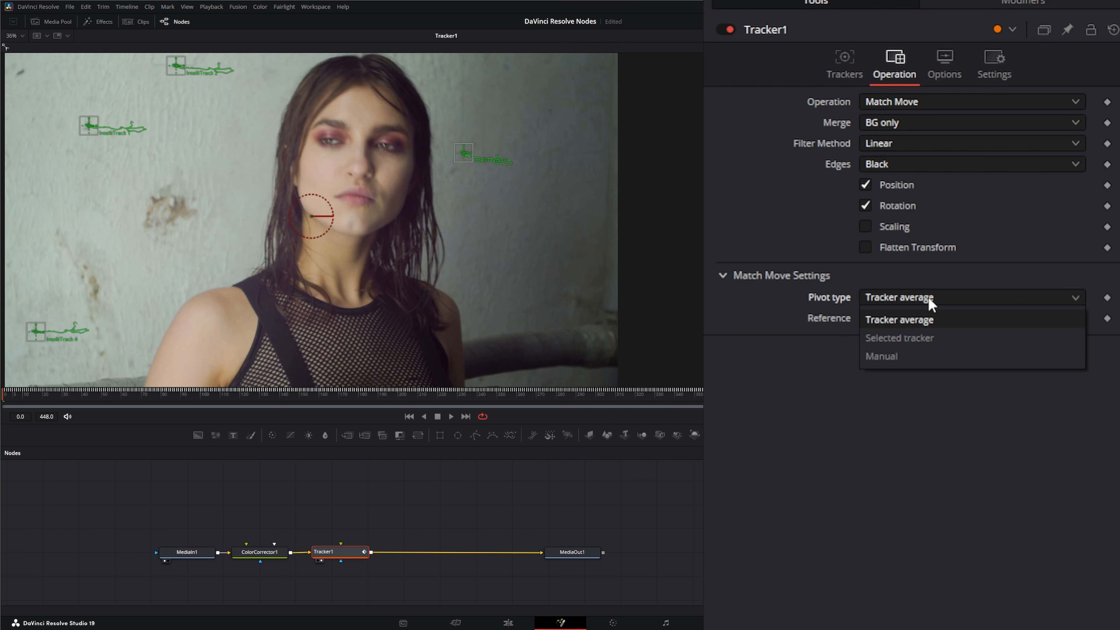
pyautogui.click(939, 340)
pyautogui.click(921, 313)
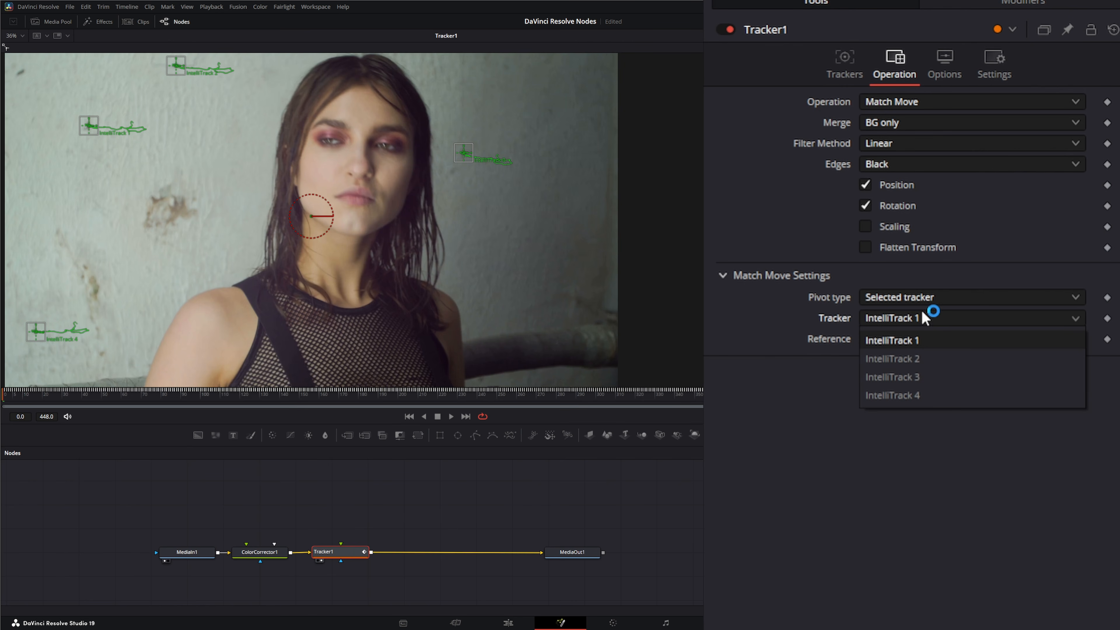
pyautogui.click(872, 446)
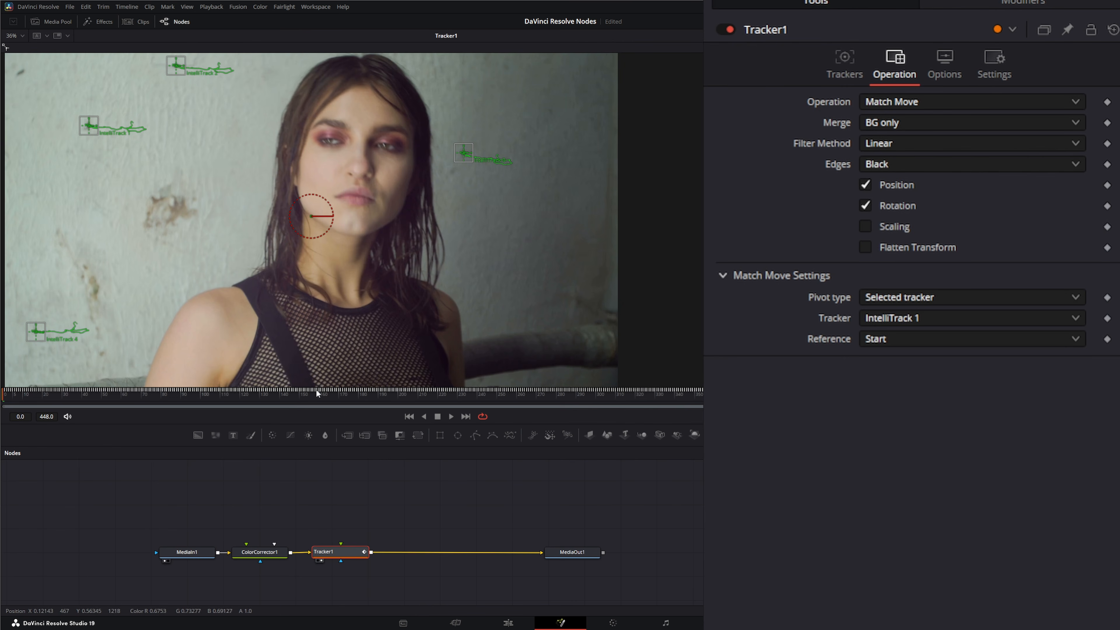
pyautogui.click(450, 416)
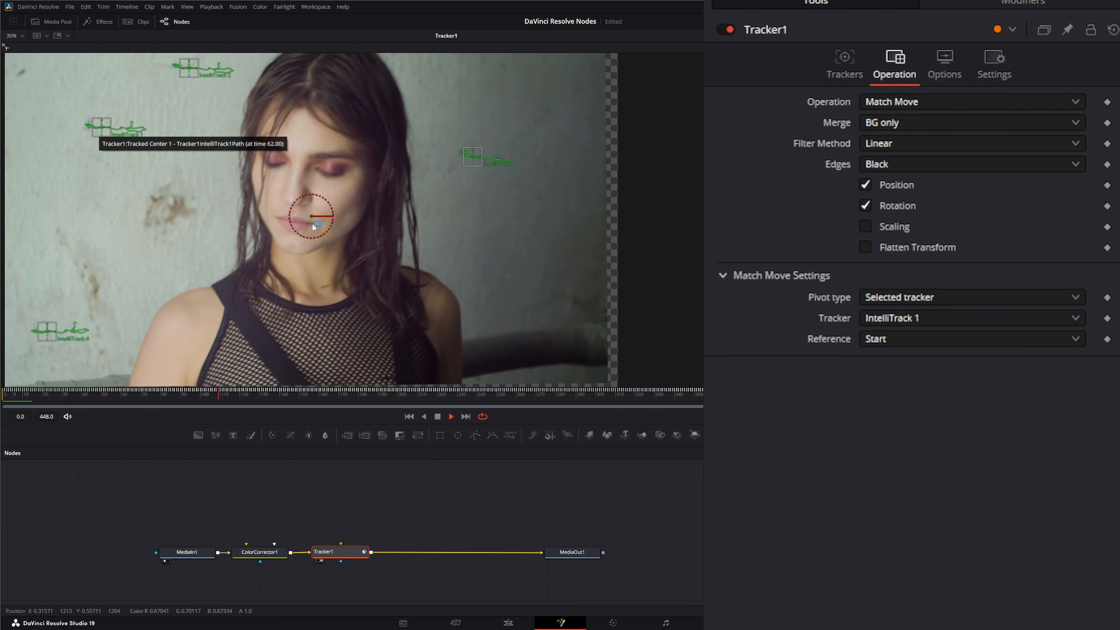
# Try IntelliTrack 4 as the pivot tracker, and switch the pivot type back to Tracker average.
pyautogui.click(907, 317)
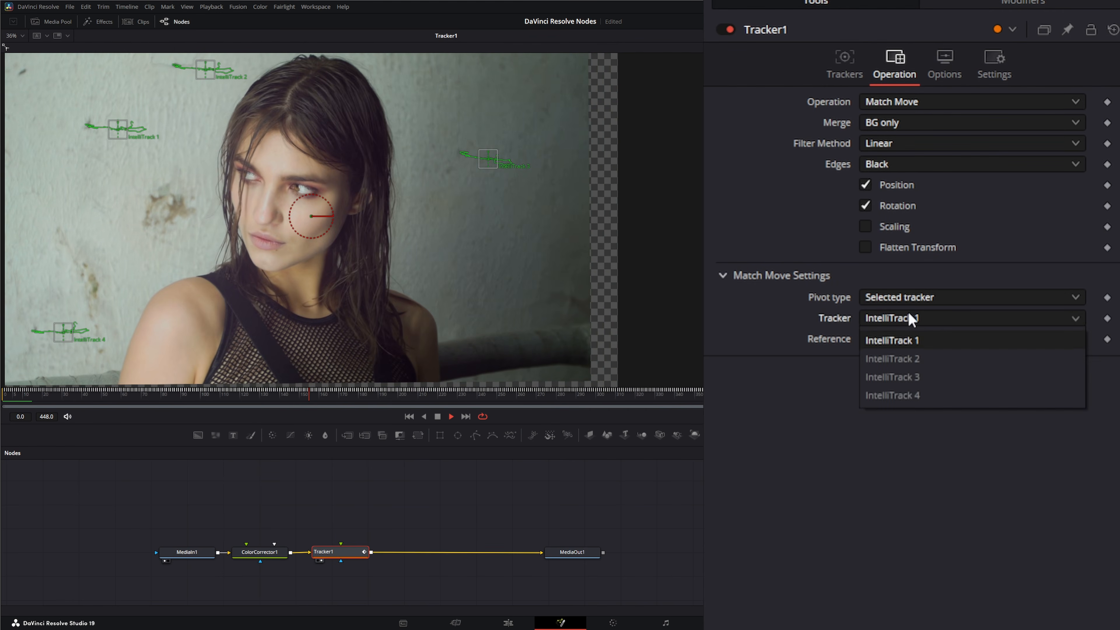
pyautogui.click(909, 395)
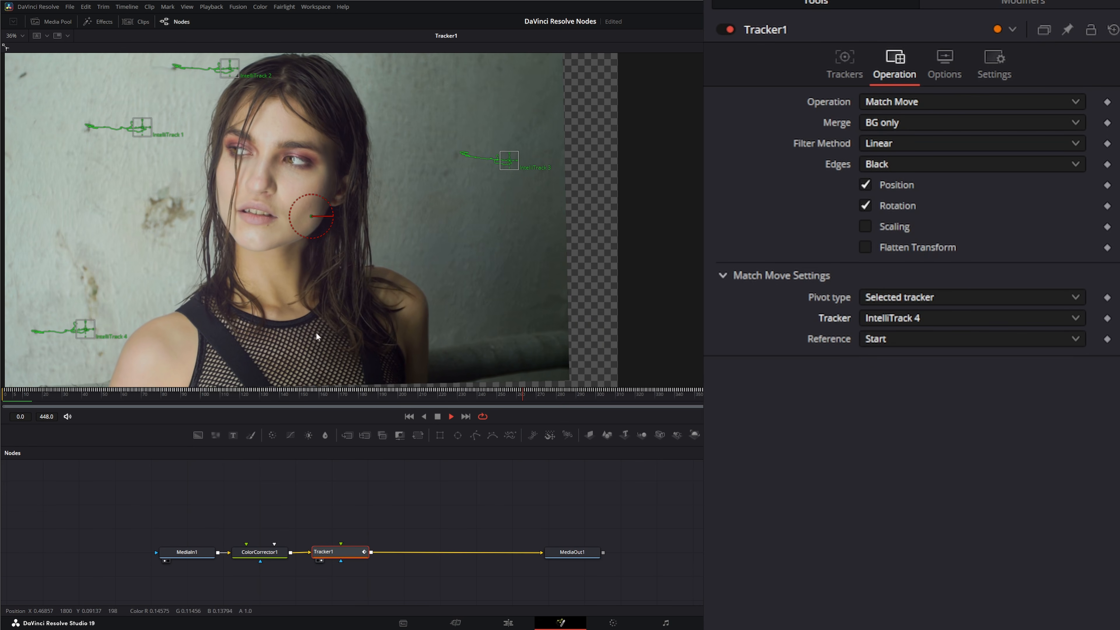
pyautogui.click(895, 298)
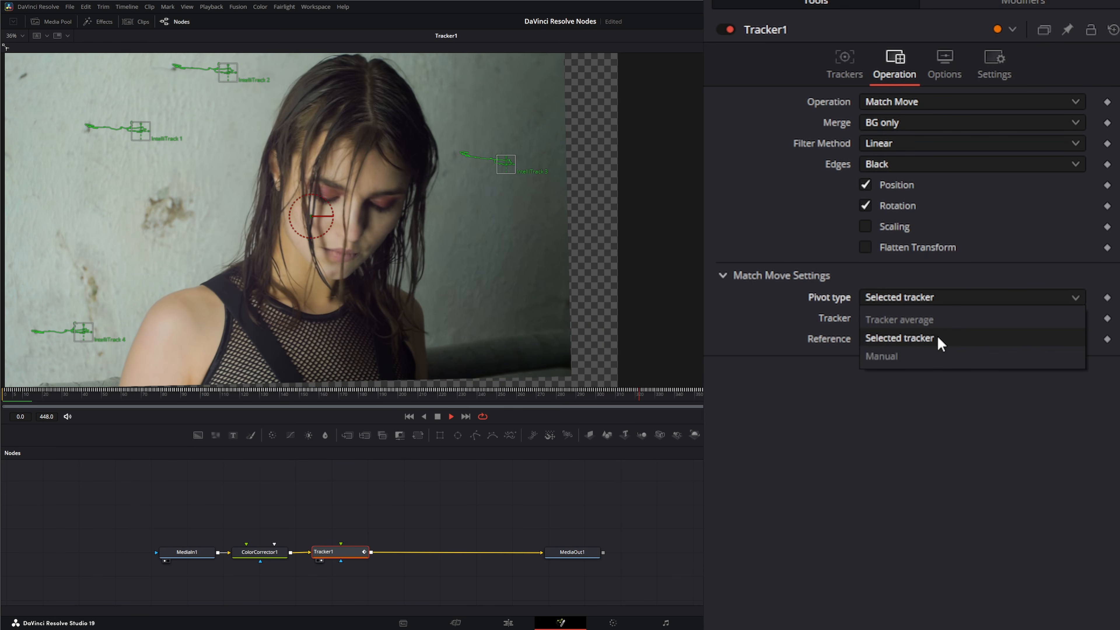
pyautogui.click(926, 320)
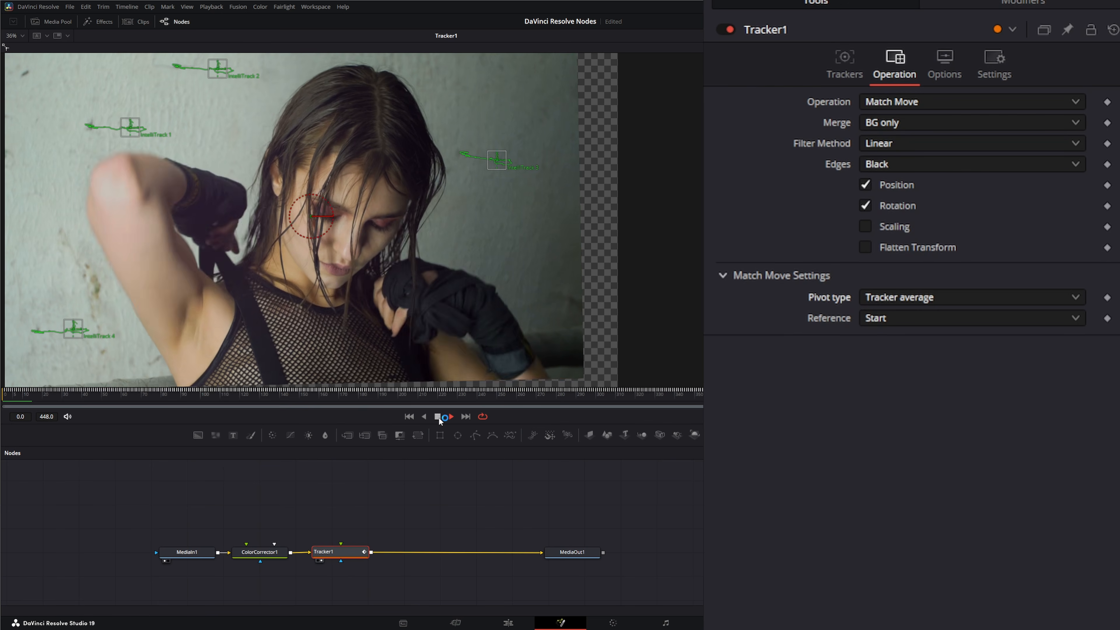
# Try a Manual pivot at X 0.288 and Y 0.478, and restore the Tracker average pivot type.
pyautogui.click(899, 300)
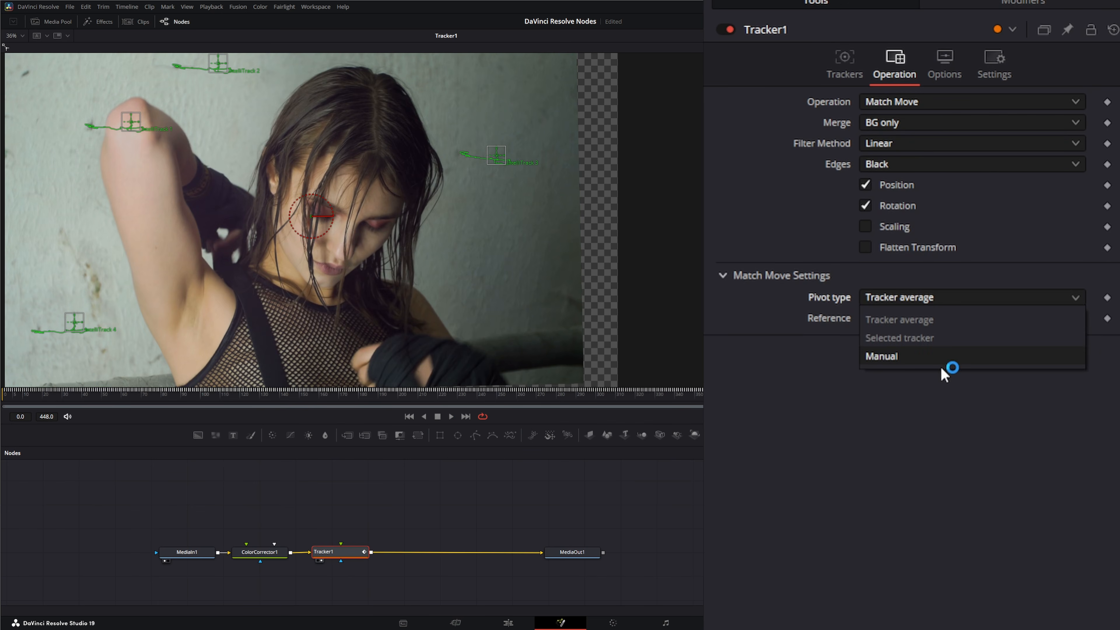
pyautogui.click(926, 356)
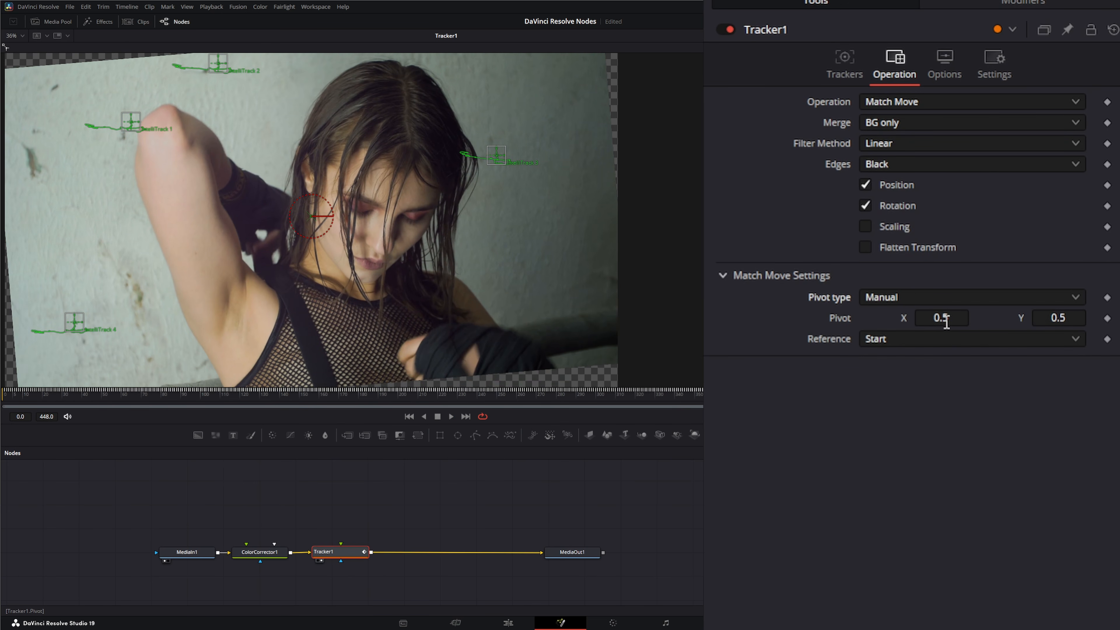
pyautogui.moveTo(947, 322); pyautogui.dragTo(850, 322)
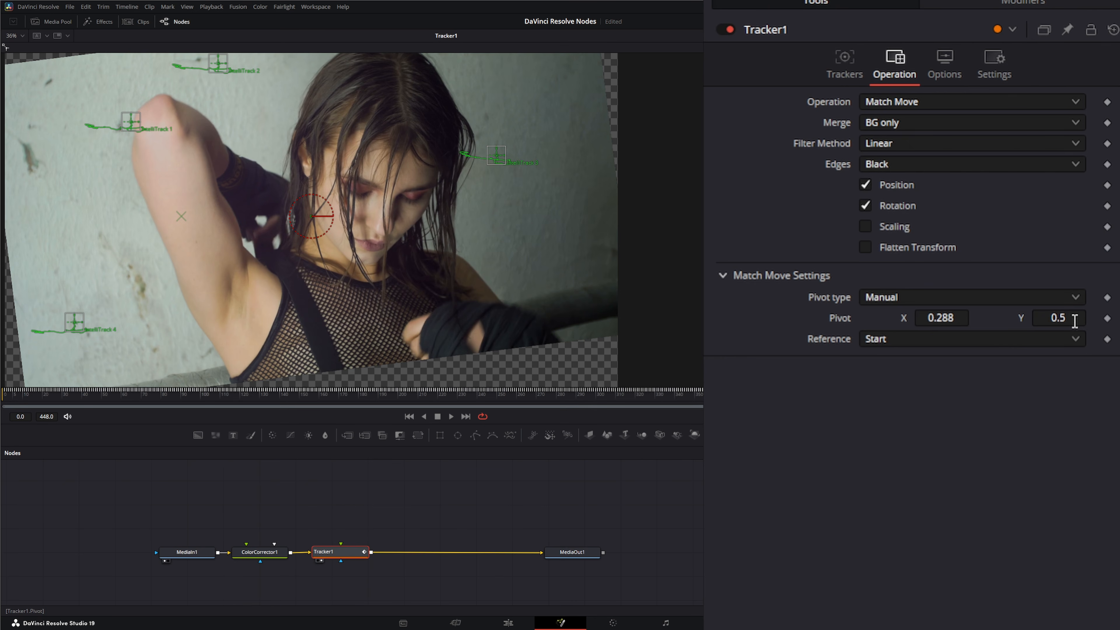
pyautogui.moveTo(1075, 321)
pyautogui.mouseDown()
pyautogui.moveTo(936, 321)
pyautogui.moveTo(1065, 321)
pyautogui.mouseUp()
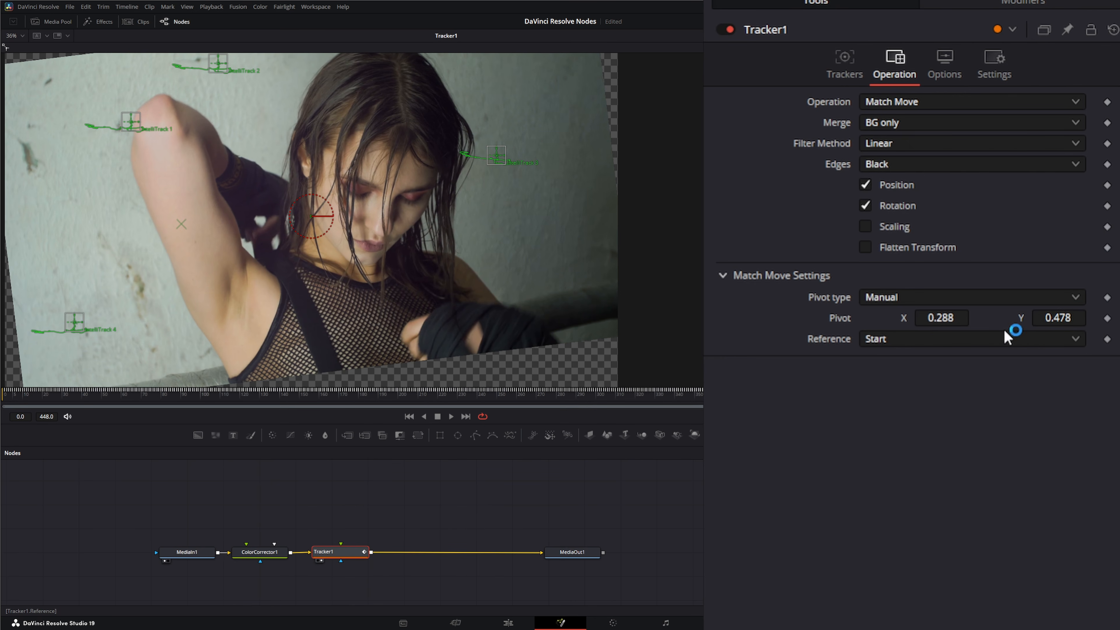
pyautogui.click(907, 300)
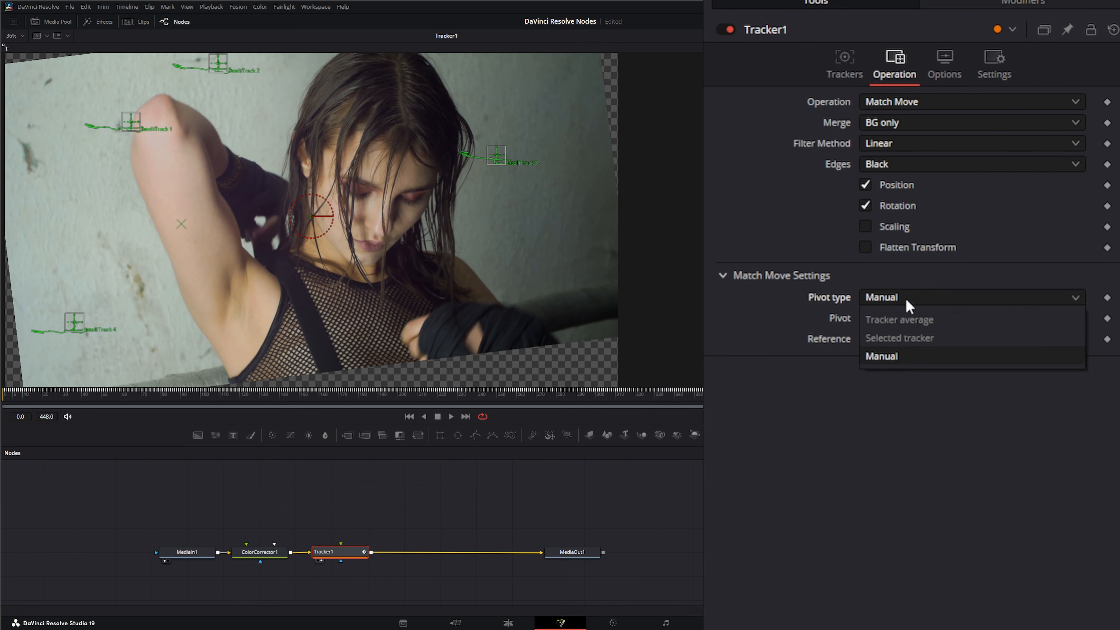
pyautogui.click(912, 320)
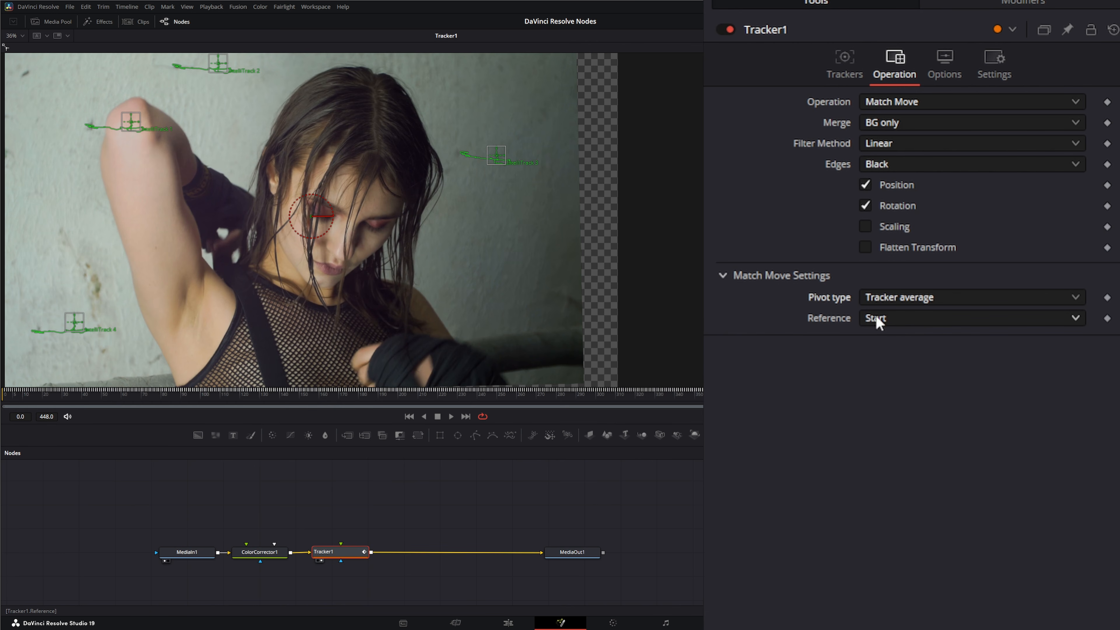
# Play back the clip to check the stabilization with the Tracker average pivot.
pyautogui.click(452, 417)
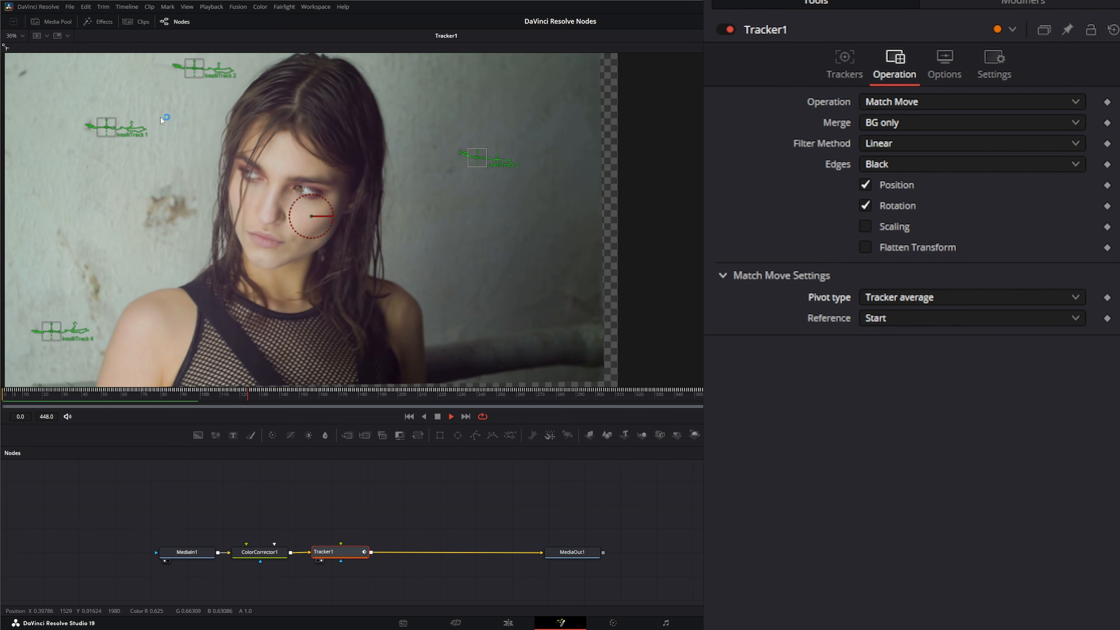
pyautogui.click(437, 417)
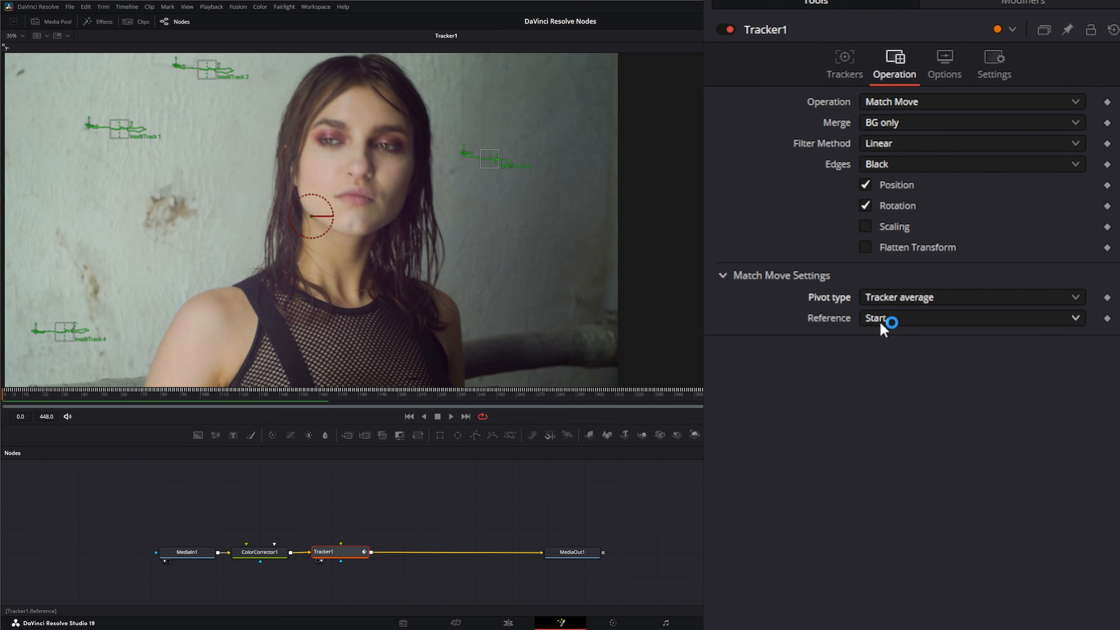
# Try End and Select time as the match move reference, checking the image at about frame 138.
pyautogui.click(909, 321)
pyautogui.click(904, 397)
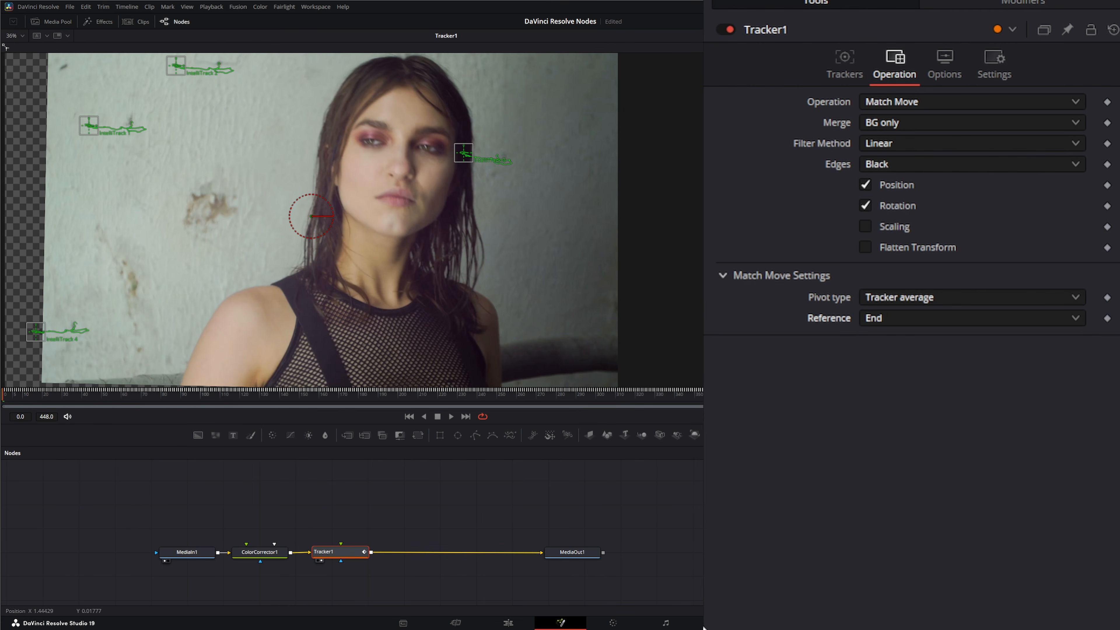
pyautogui.click(883, 326)
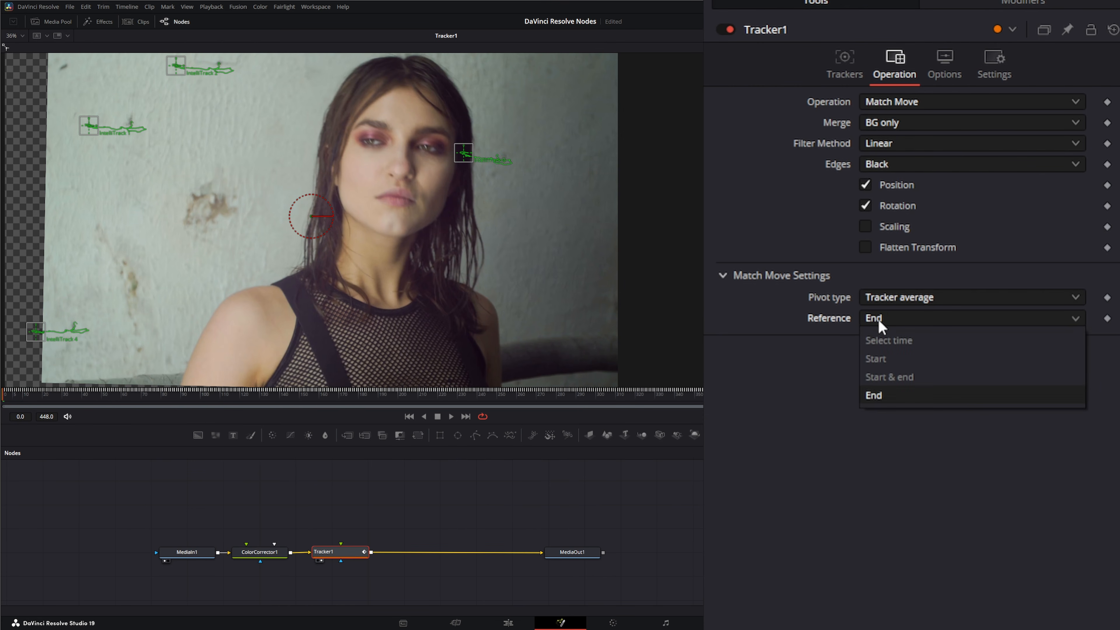
pyautogui.click(911, 343)
pyautogui.click(273, 393)
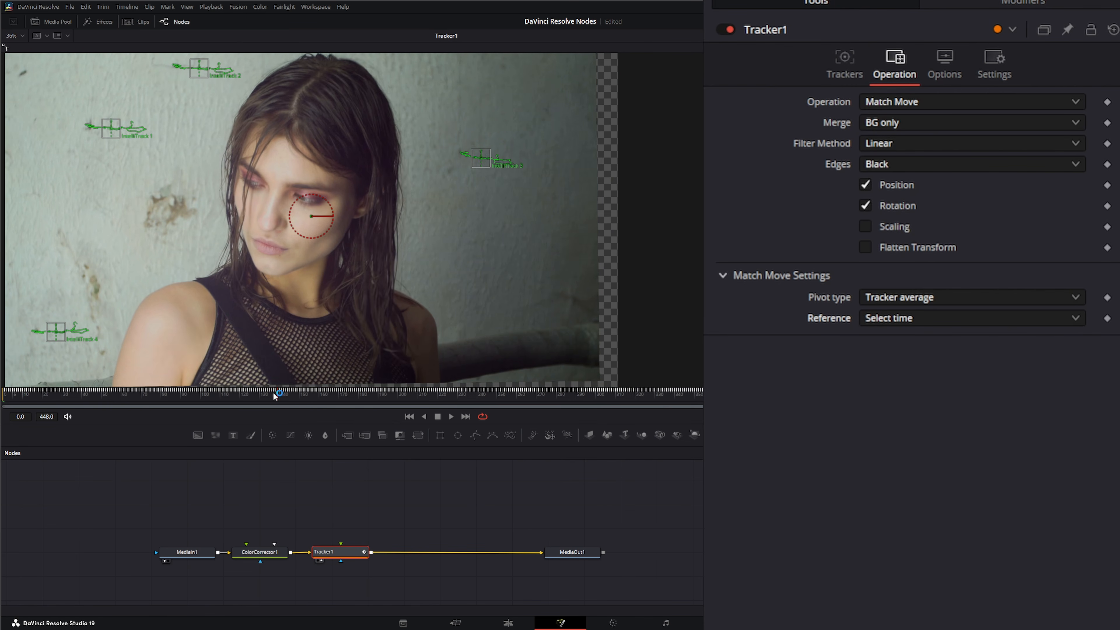
pyautogui.click(903, 326)
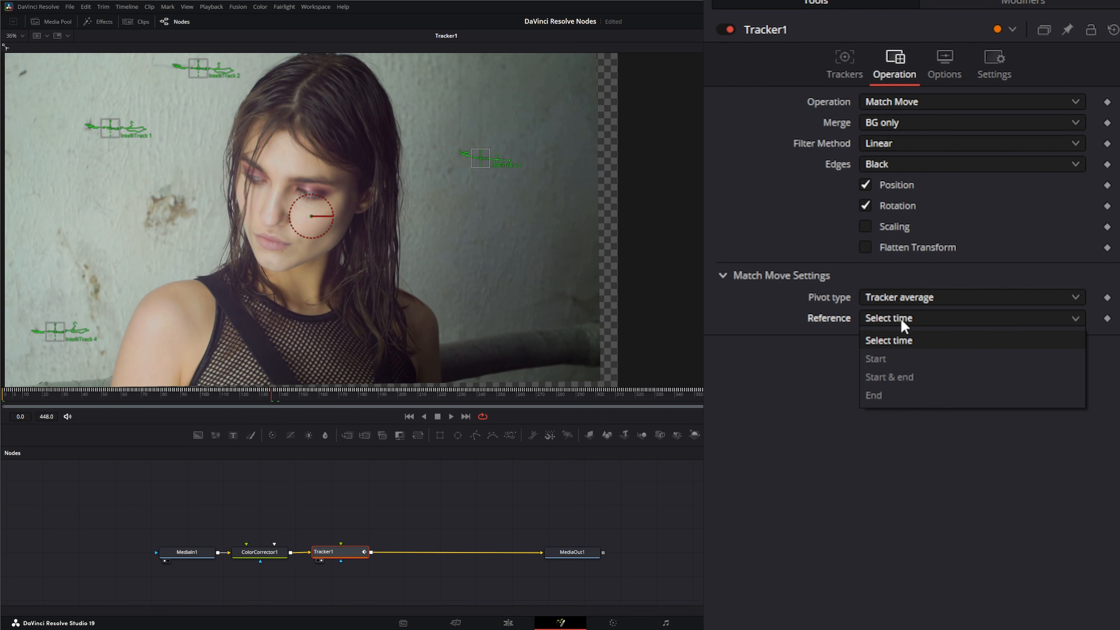
pyautogui.click(824, 489)
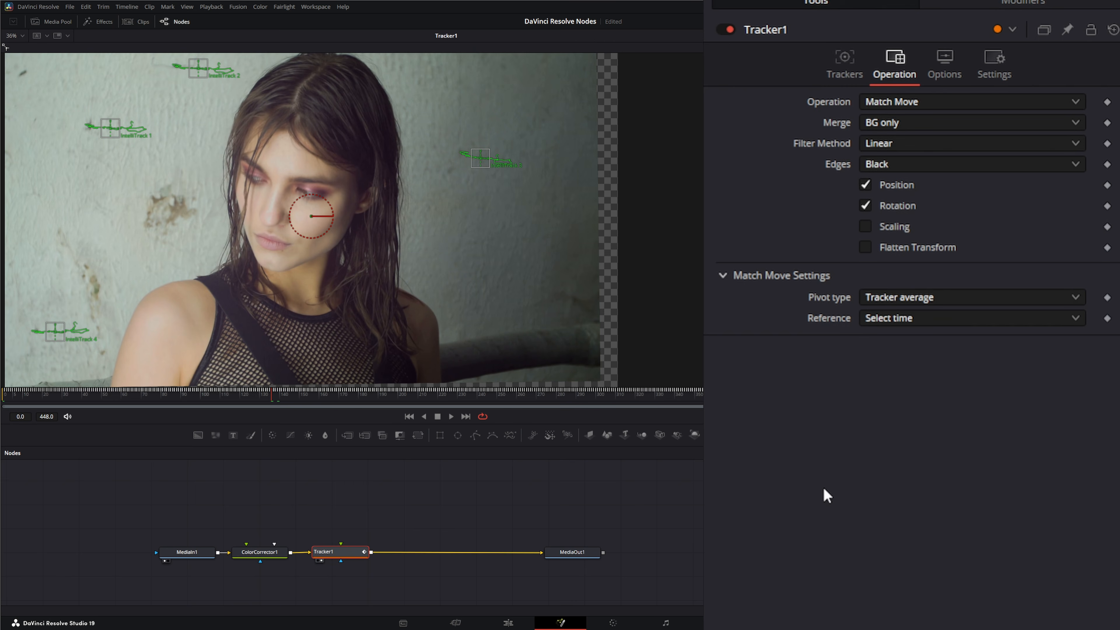
# Try the Start & end reference, return to the first frame and adjust the Reference Intermediate Points.
pyautogui.click(897, 322)
pyautogui.click(899, 376)
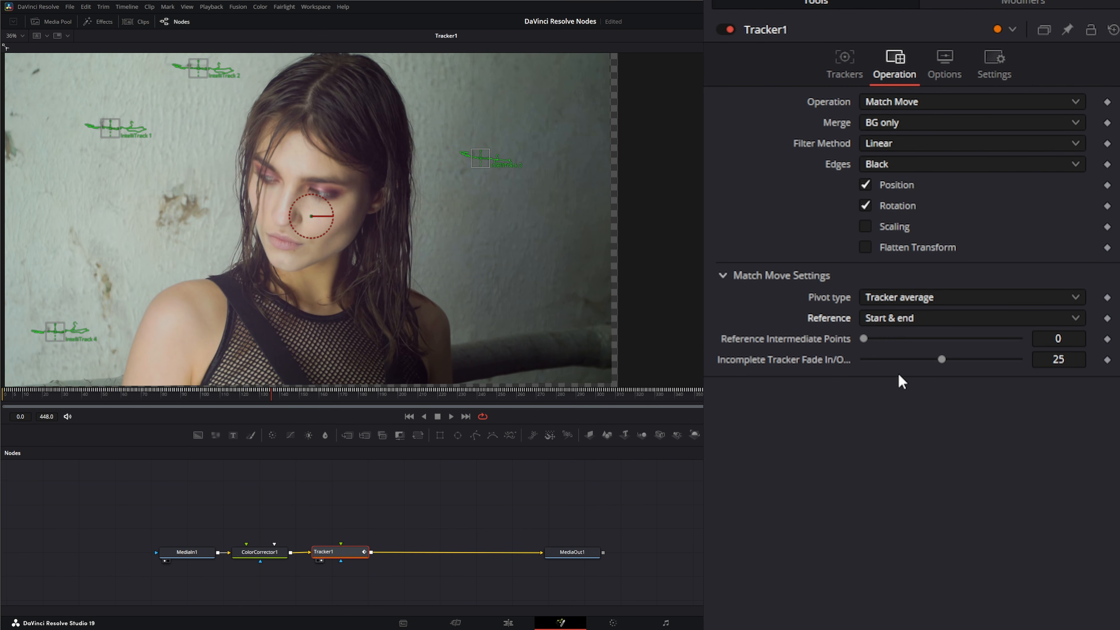
pyautogui.click(409, 417)
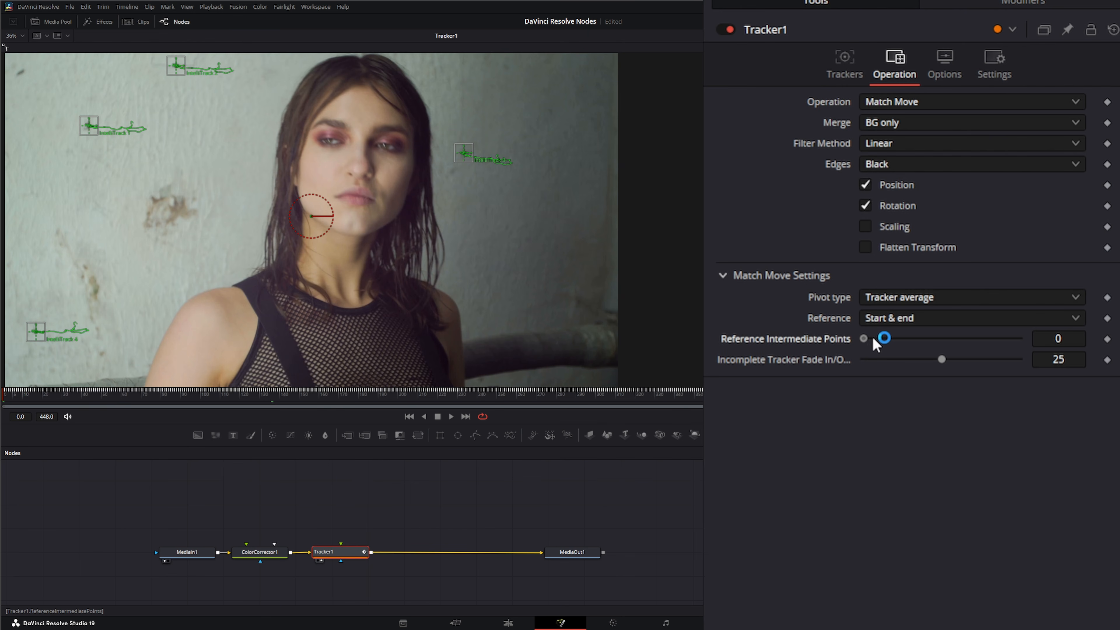
pyautogui.moveTo(873, 340); pyautogui.dragTo(925, 340)
pyautogui.moveTo(1007, 340); pyautogui.dragTo(1074, 343)
# Set the match move reference to Start and scrub through the clip to about frame 350.
pyautogui.click(891, 324)
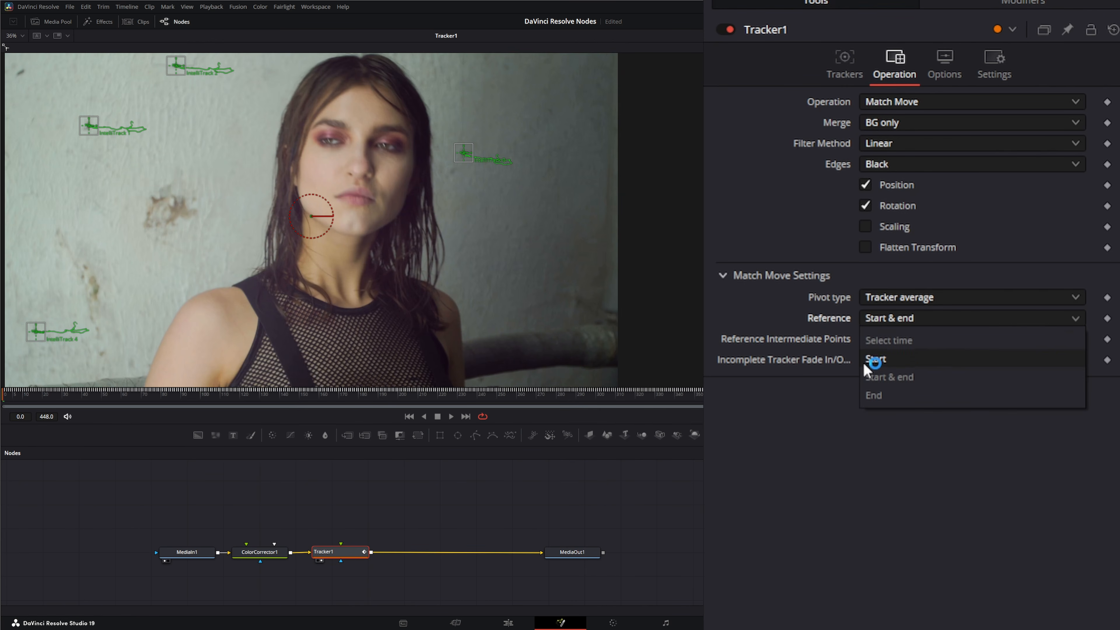
pyautogui.click(893, 358)
pyautogui.click(132, 406)
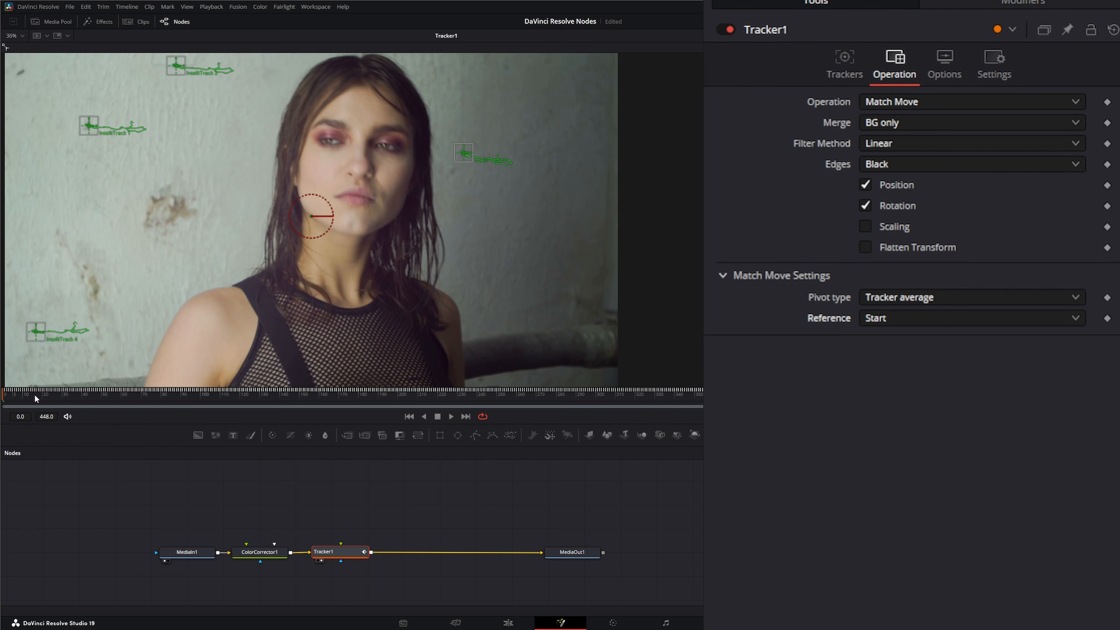
pyautogui.moveTo(34, 394); pyautogui.dragTo(690, 414)
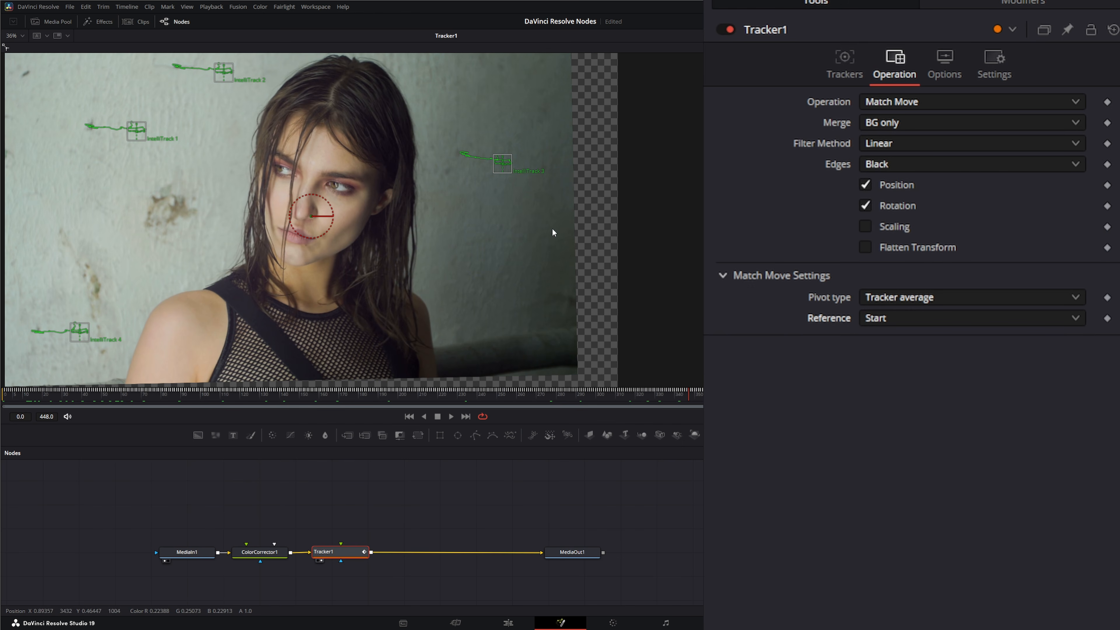
# Return to the first frame, view the ColorCorrector1 output and scrub through the unstabilized clip and back.
pyautogui.moveTo(464, 409); pyautogui.dragTo(3, 402)
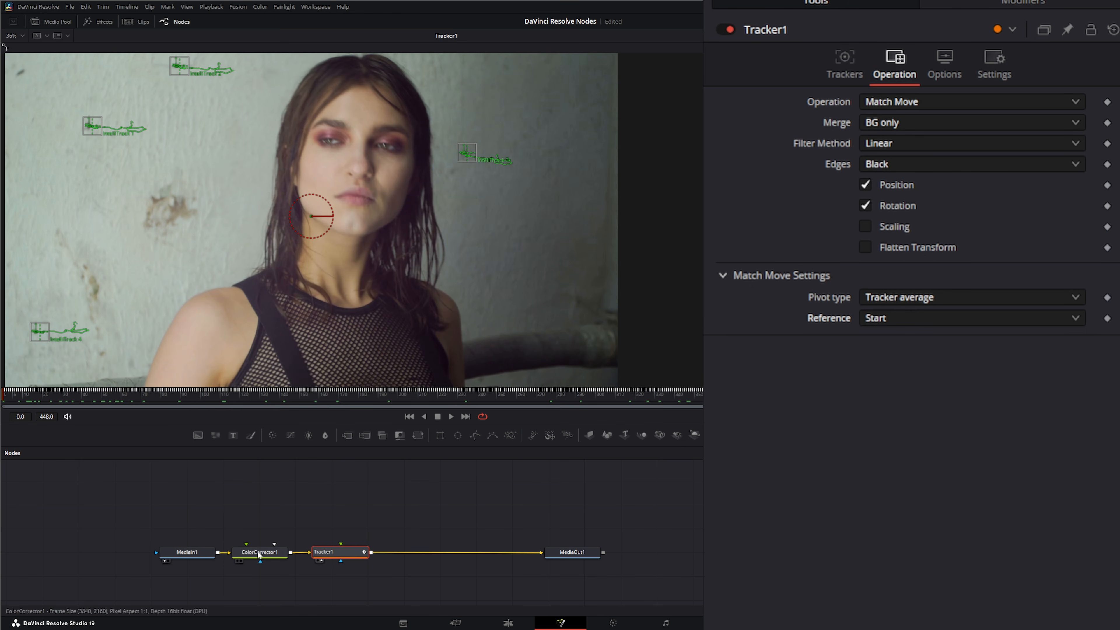
pyautogui.moveTo(260, 552); pyautogui.dragTo(273, 290)
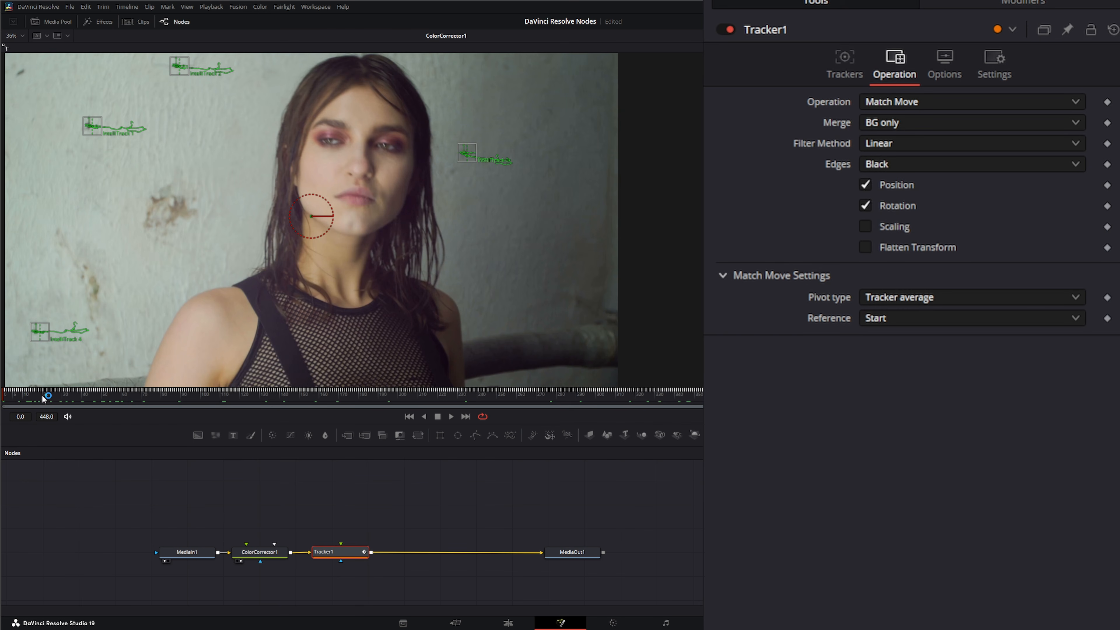
pyautogui.moveTo(12, 396); pyautogui.dragTo(727, 408)
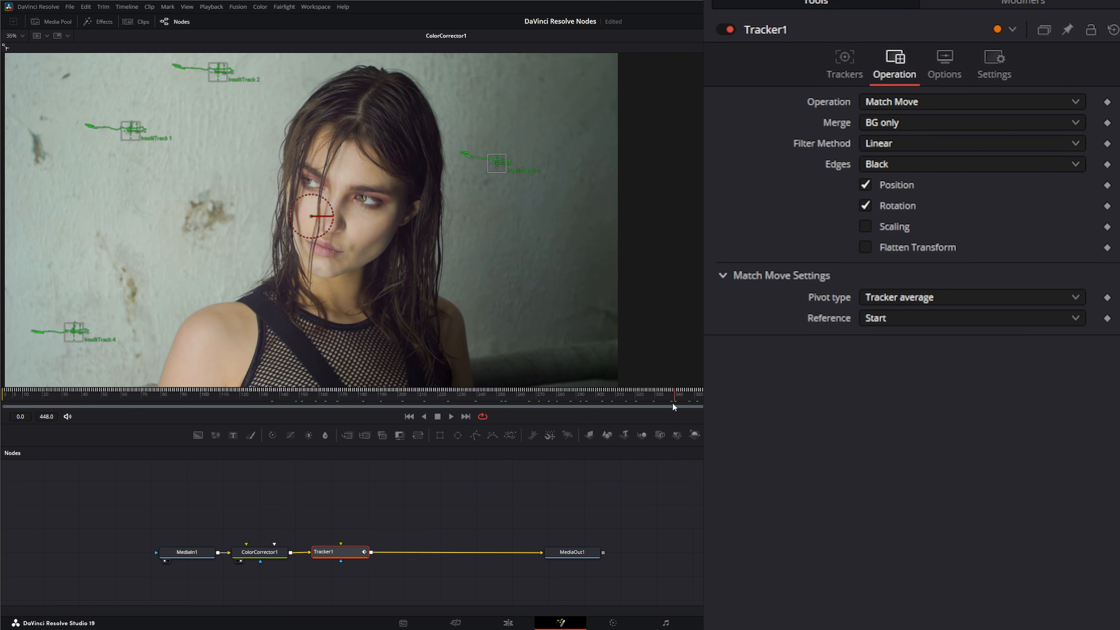
pyautogui.moveTo(673, 404); pyautogui.dragTo(2, 399)
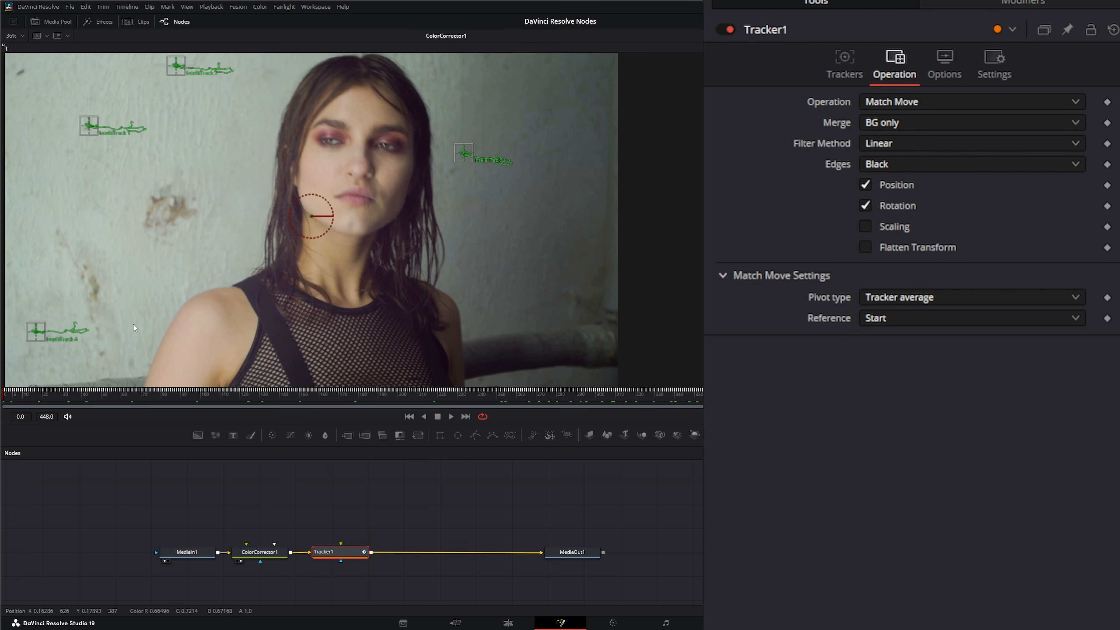
# Set the match move reference to Start & end, and play back the ColorCorrector1 and Tracker1 outputs in turn.
pyautogui.click(901, 322)
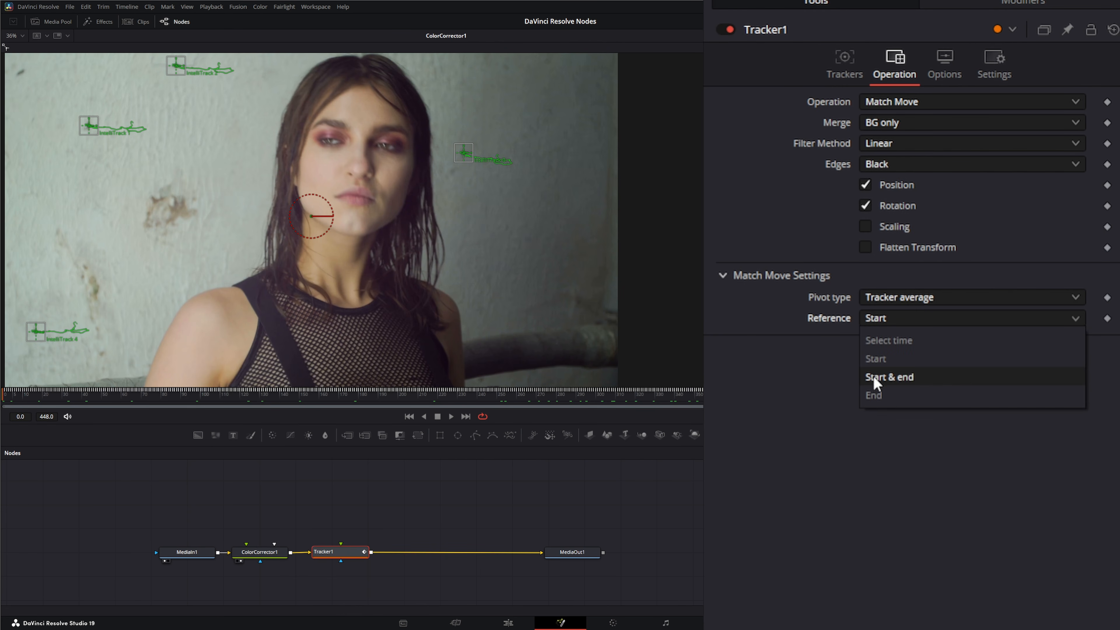
pyautogui.click(908, 377)
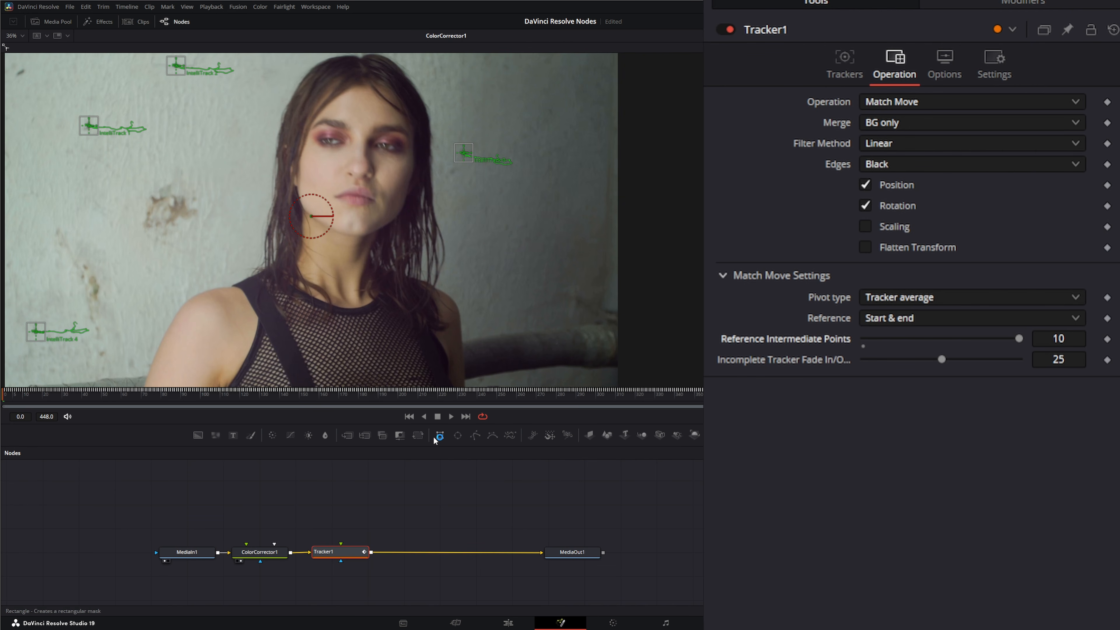
pyautogui.click(451, 417)
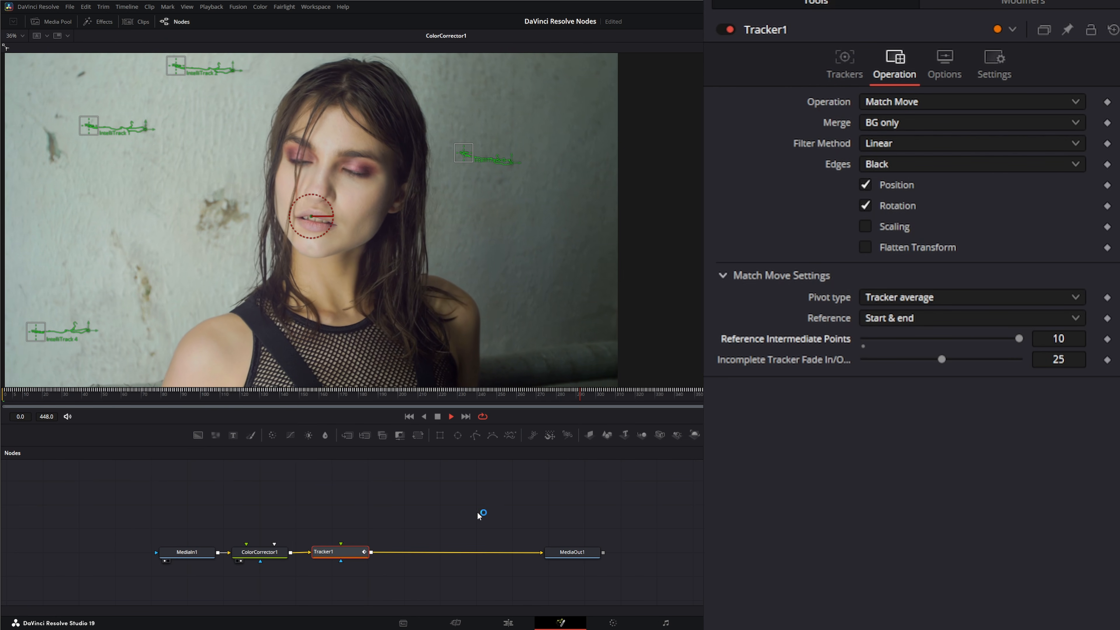
pyautogui.moveTo(351, 552); pyautogui.dragTo(357, 289)
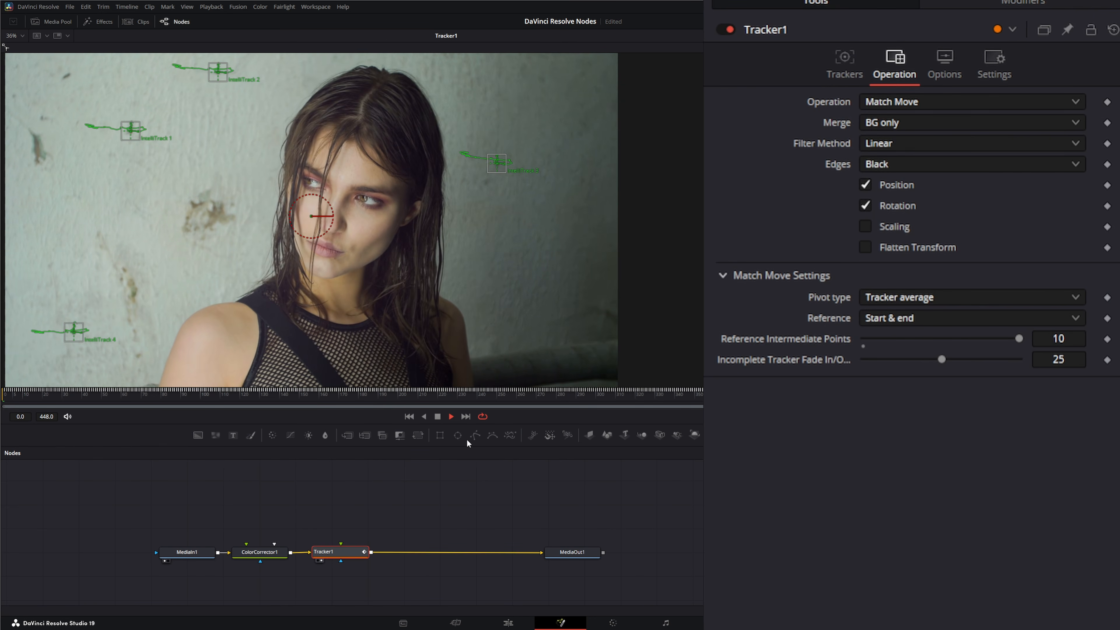
pyautogui.click(409, 417)
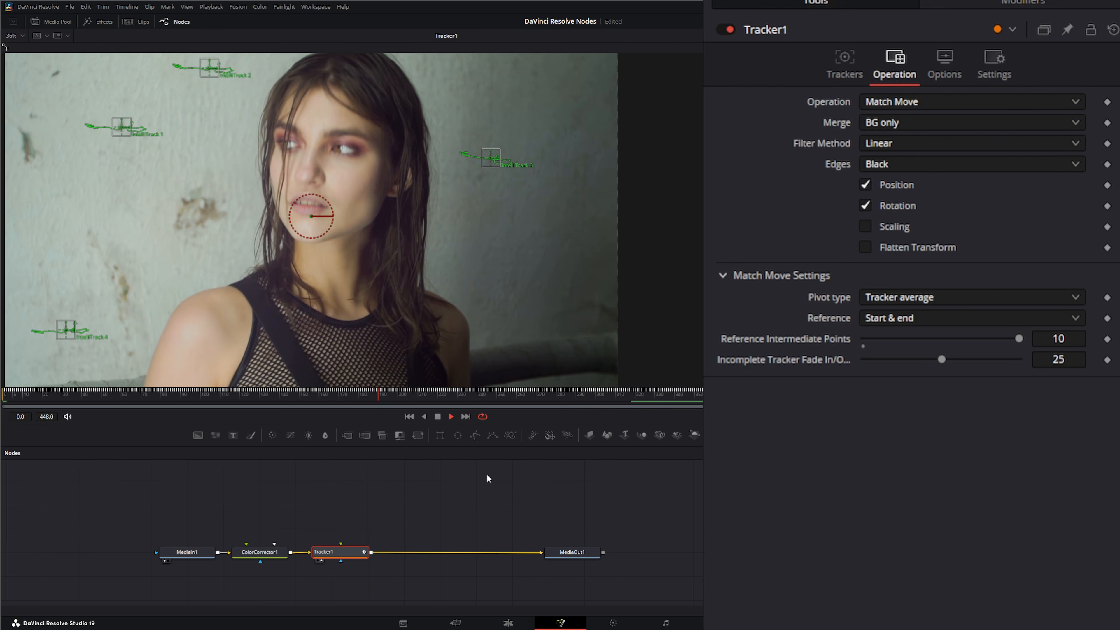
pyautogui.click(440, 417)
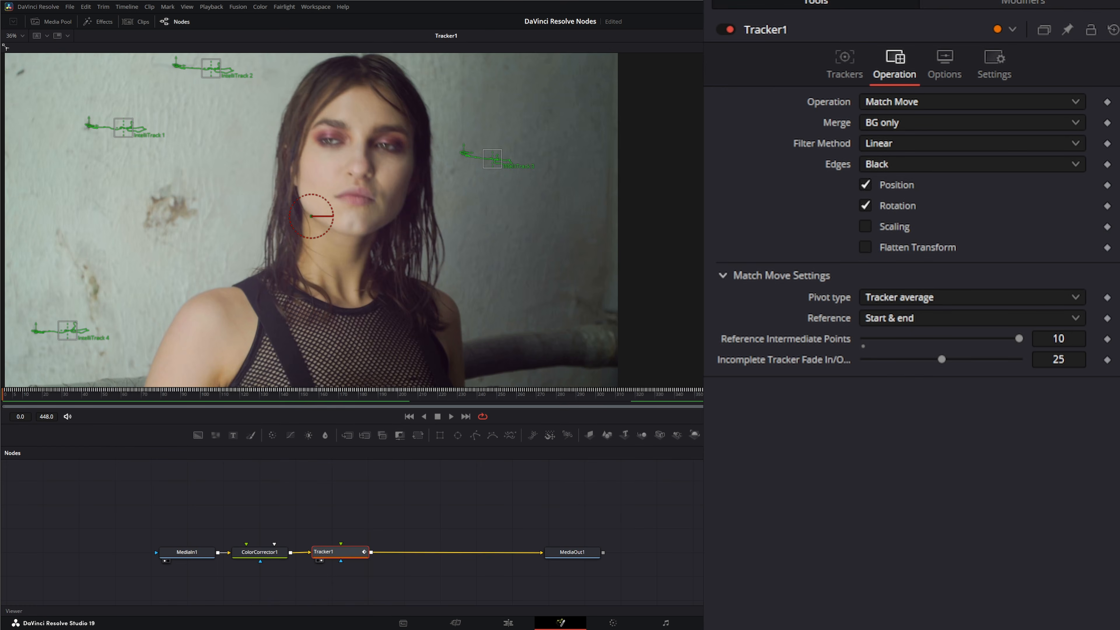
# Show ColorCorrector1 and Tracker1 in side-by-side viewers, with Tracker1 fitted to its view, and play the clip to compare them.
pyautogui.click(870, 36)
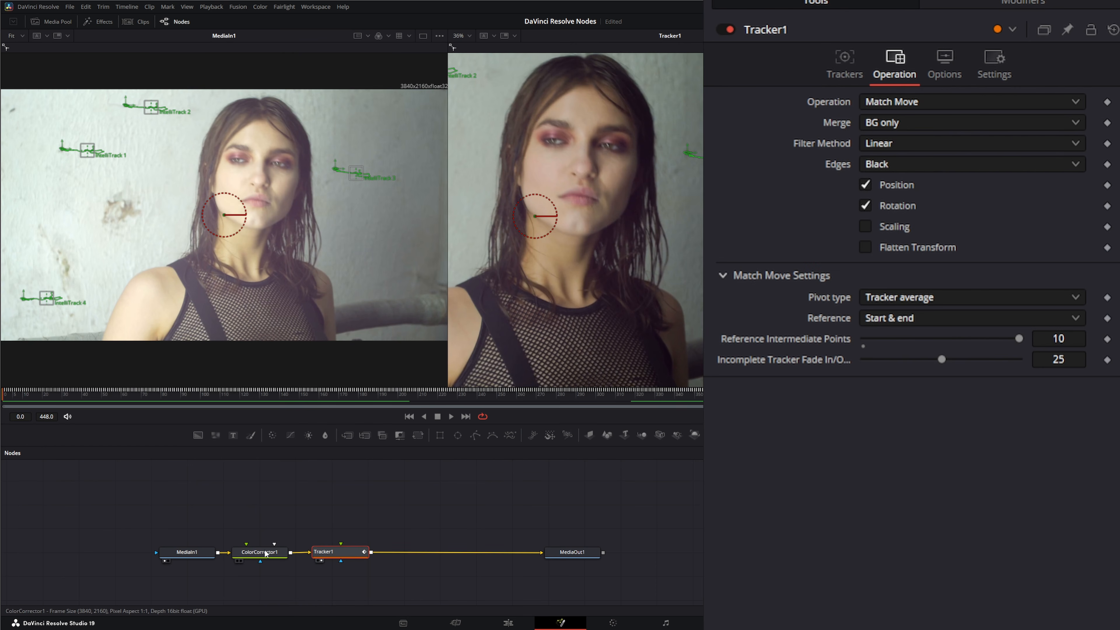
pyautogui.moveTo(266, 554); pyautogui.dragTo(247, 248)
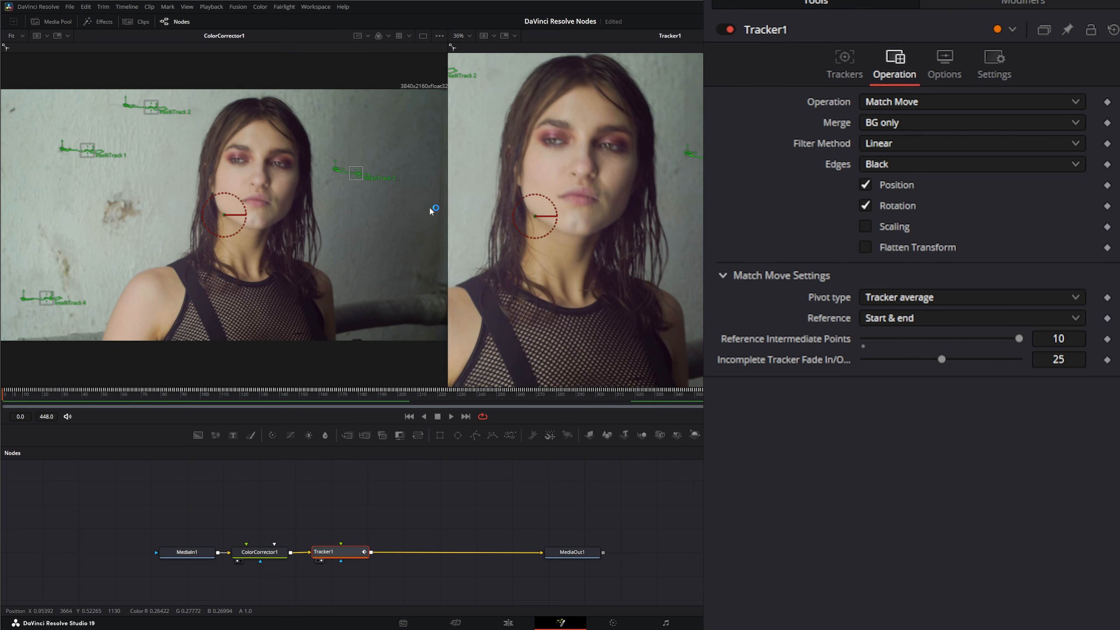
pyautogui.moveTo(449, 217); pyautogui.dragTo(393, 218)
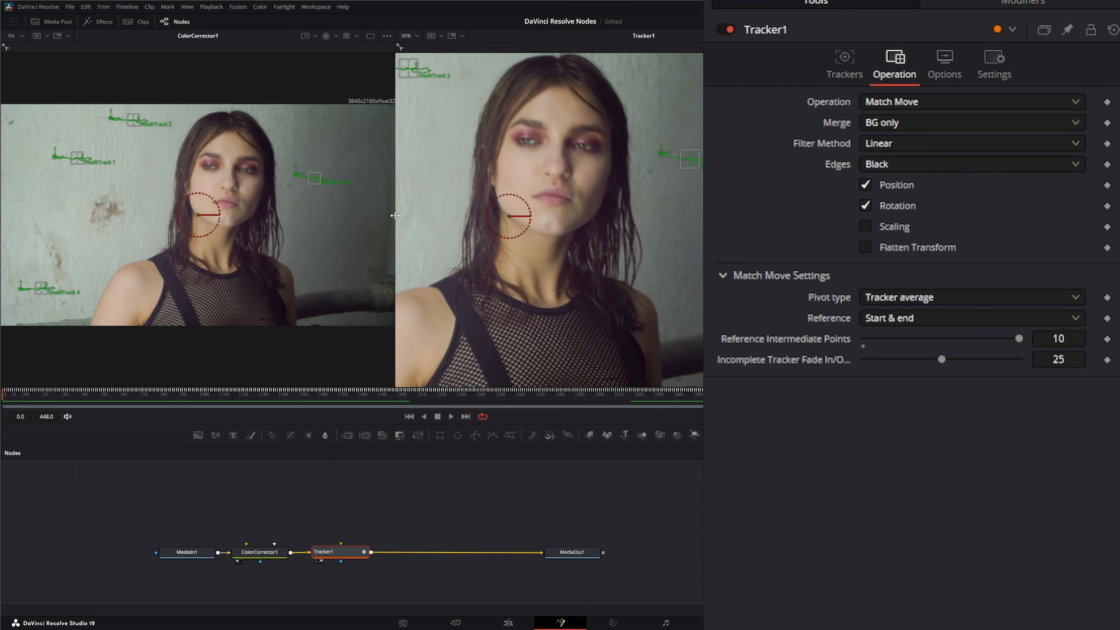
pyautogui.click(415, 37)
pyautogui.click(408, 49)
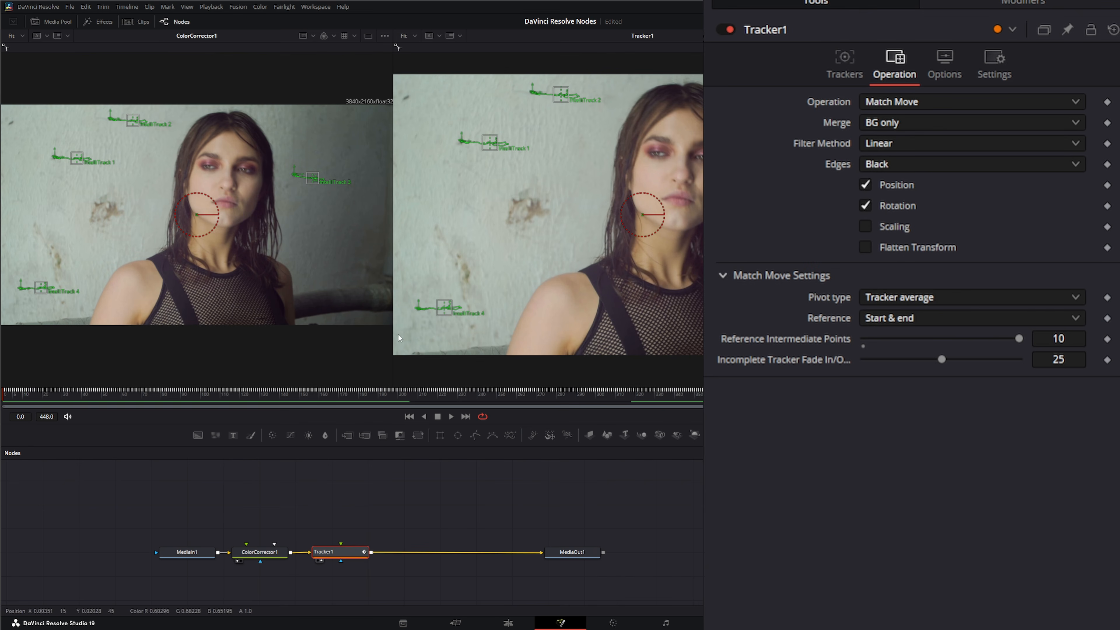
pyautogui.moveTo(394, 308); pyautogui.dragTo(448, 280)
pyautogui.click(451, 417)
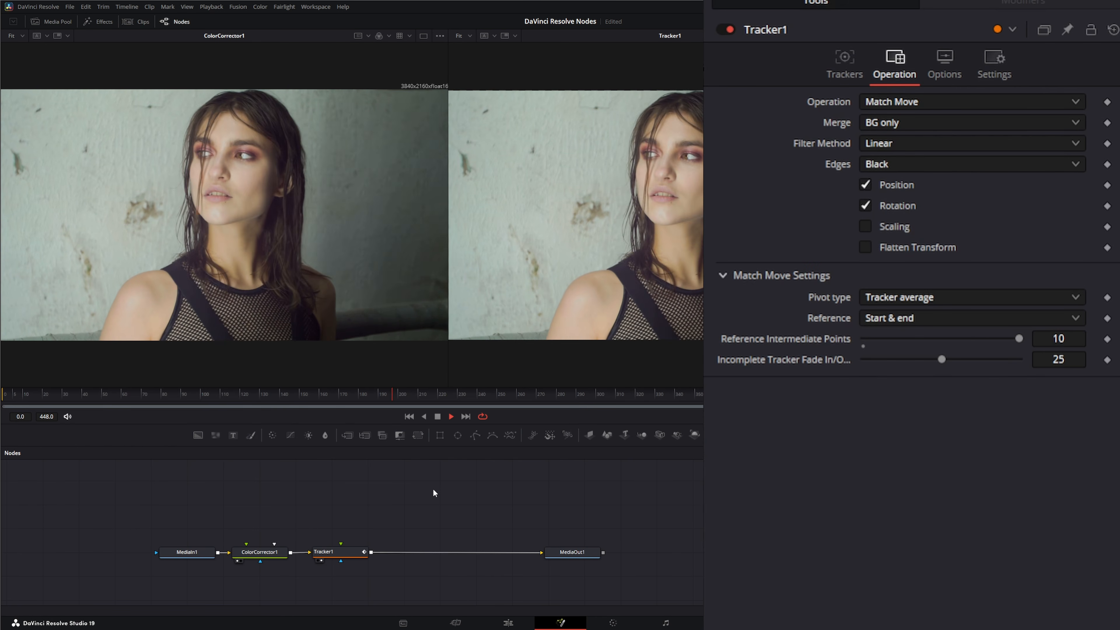
pyautogui.click(438, 416)
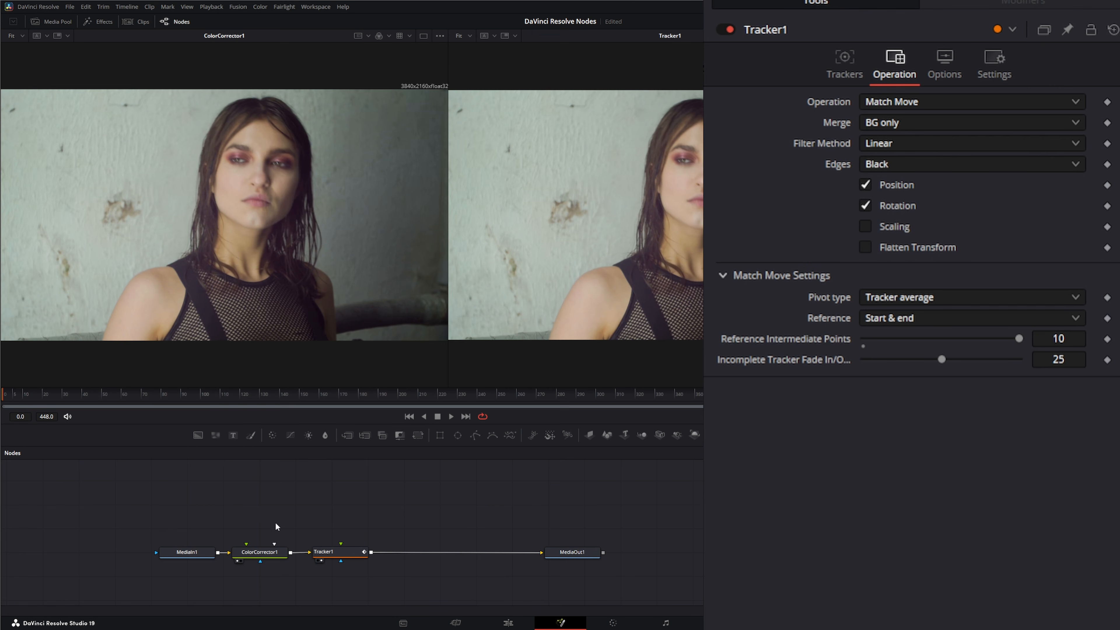
pyautogui.moveTo(303, 495); pyautogui.dragTo(387, 576)
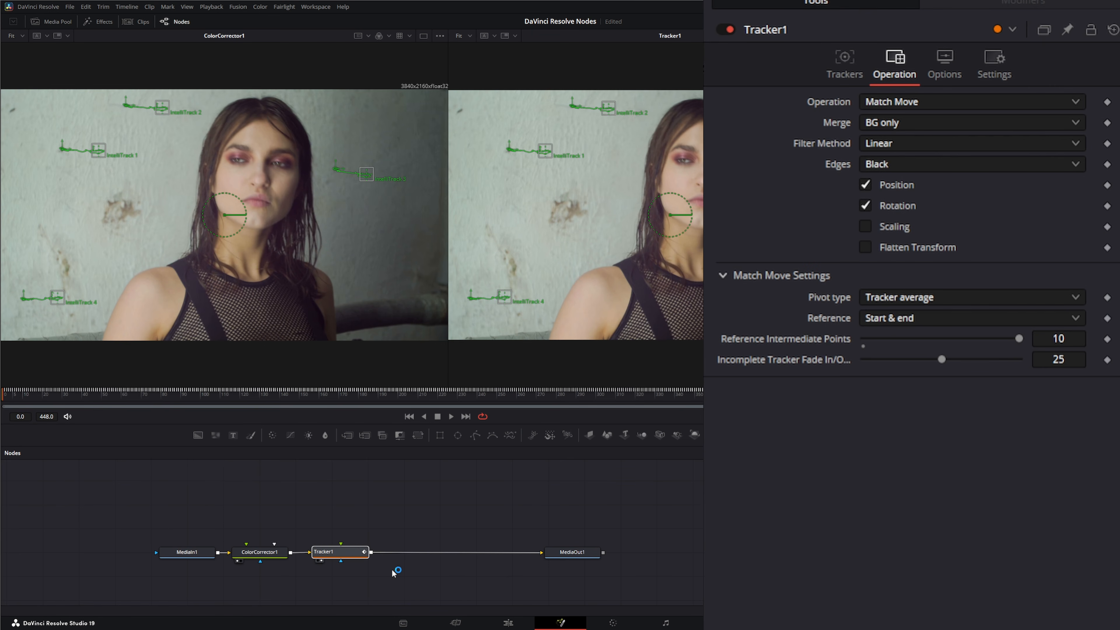
pyautogui.click(371, 522)
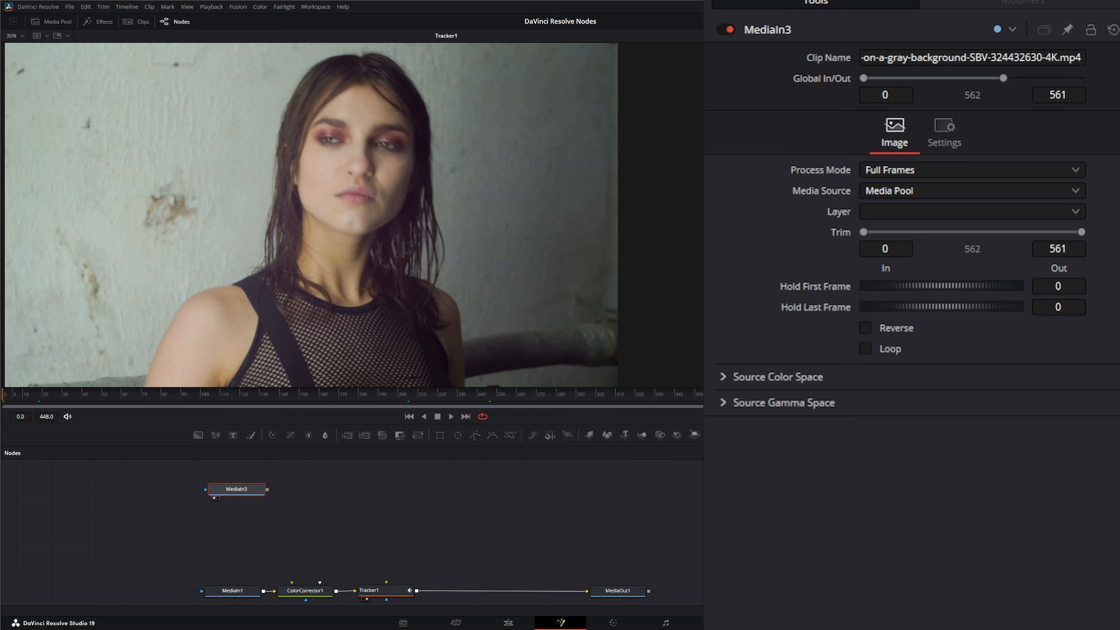
# Place MediaIn2 above the existing node chain, play its footage in the viewer and return to the first frame.
pyautogui.moveTo(702, 554); pyautogui.dragTo(262, 337)
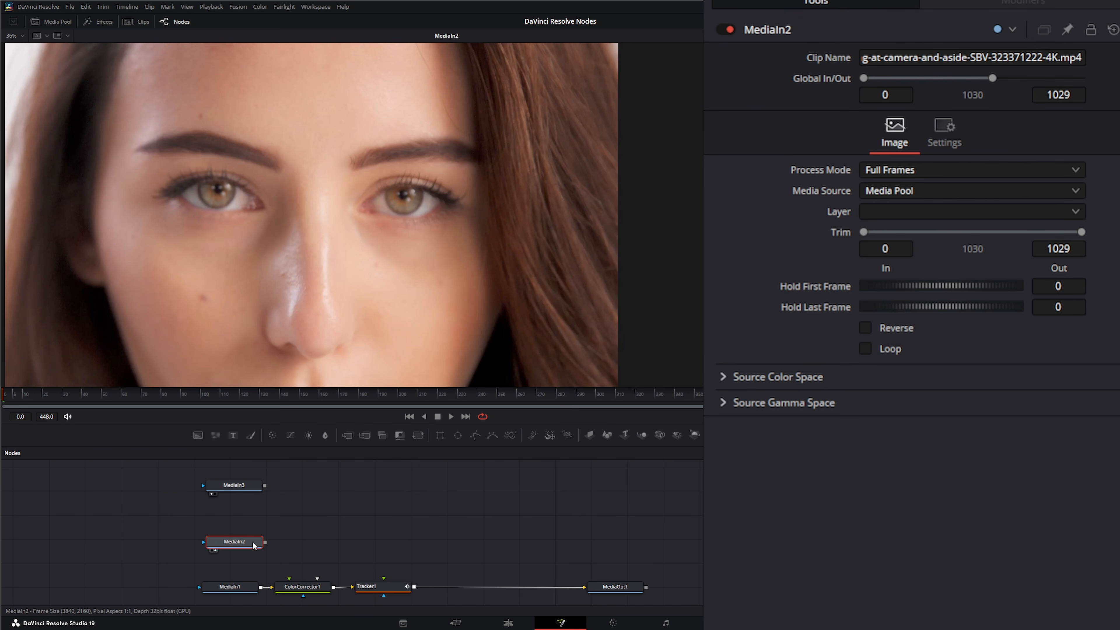
pyautogui.moveTo(233, 545)
pyautogui.mouseDown()
pyautogui.moveTo(245, 544)
pyautogui.moveTo(232, 544)
pyautogui.mouseUp()
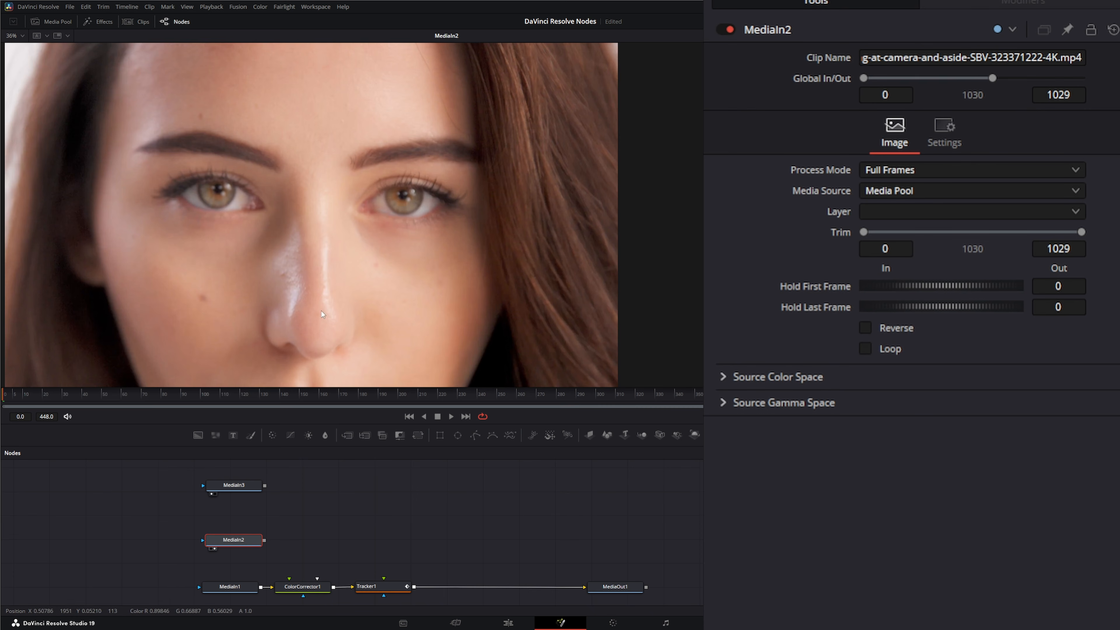
pyautogui.click(451, 416)
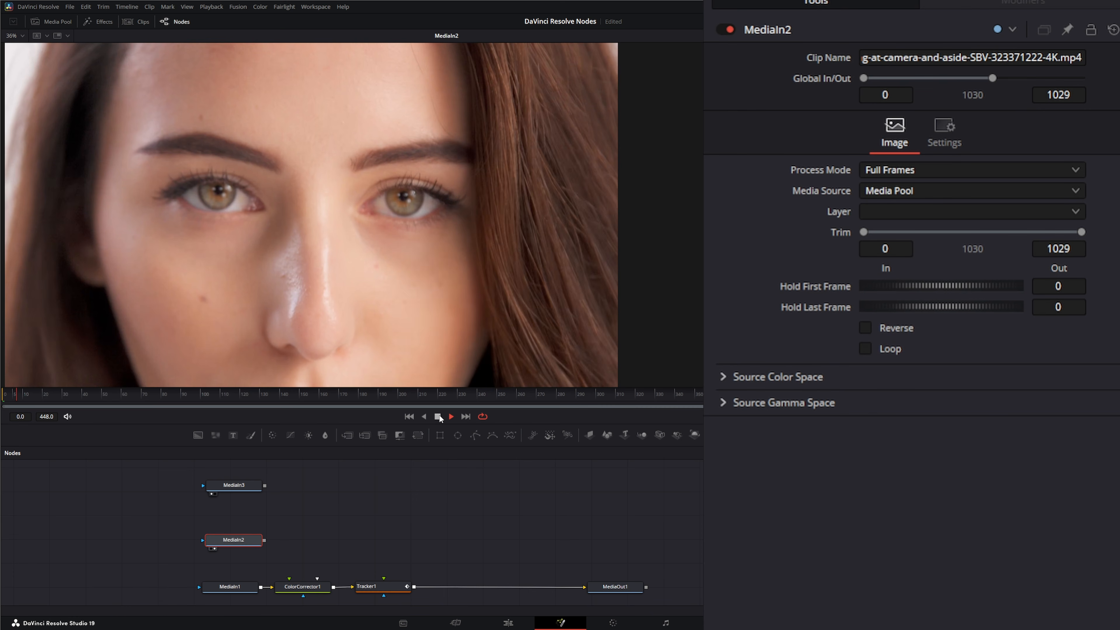
pyautogui.click(409, 416)
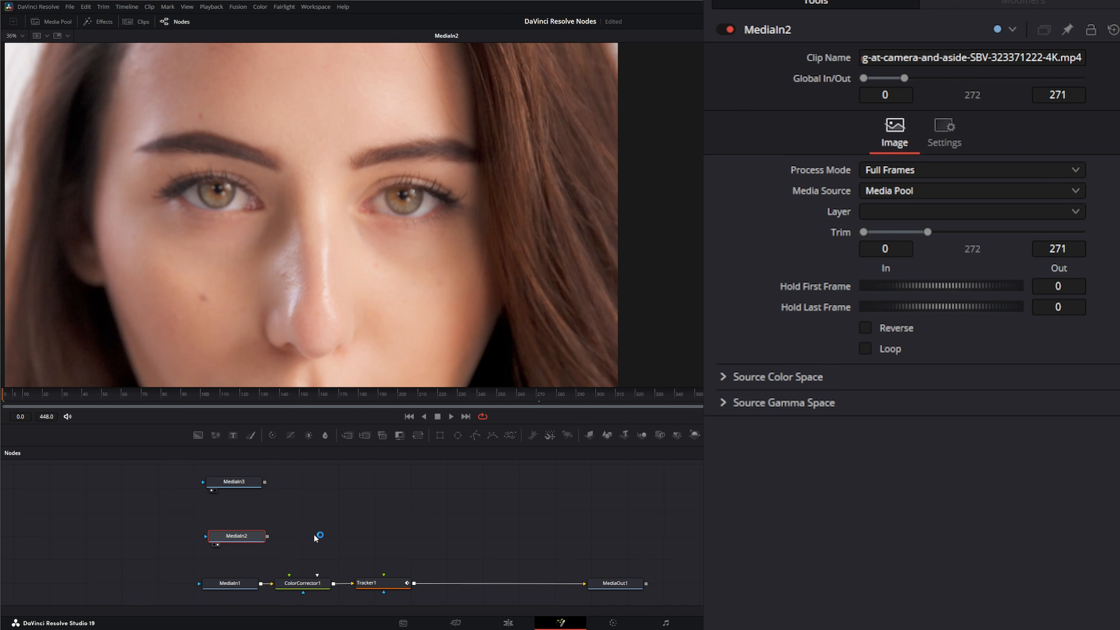
# Add a Tracker node connected after MediaIn2 and position it beside that node.
pyautogui.hotkey('shift', 'space')
pyautogui.write('tra')
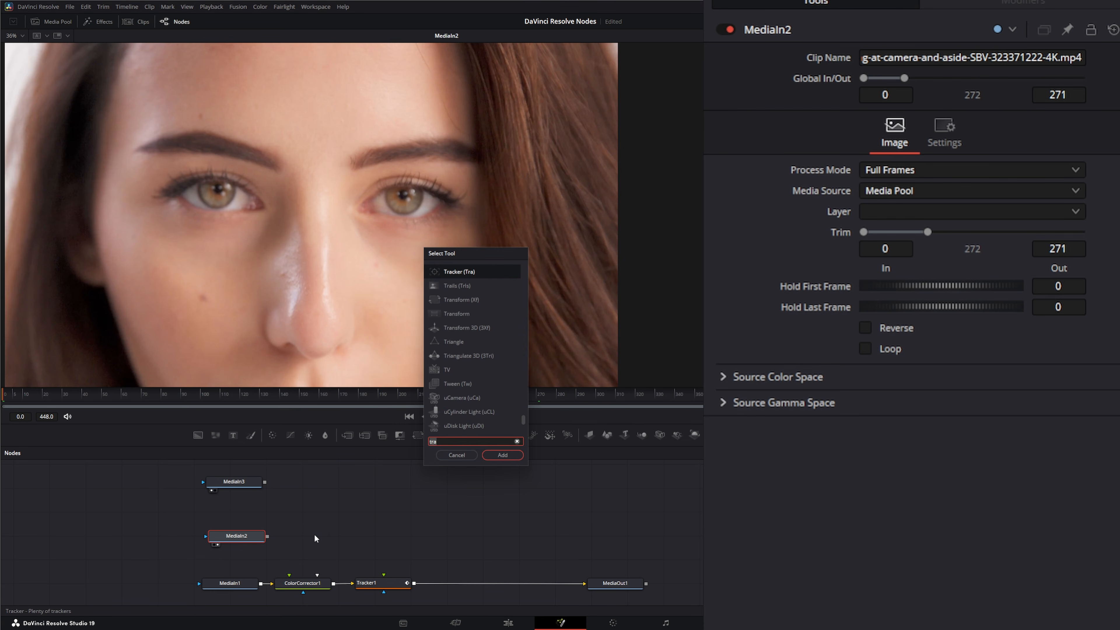
pyautogui.press('Return')
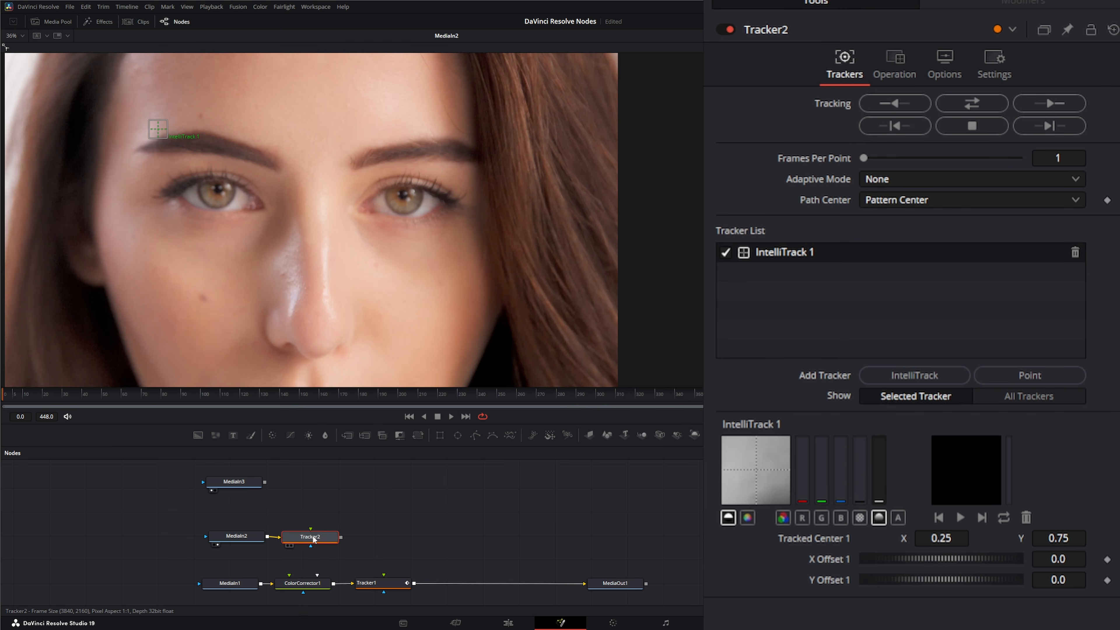
pyautogui.moveTo(313, 537); pyautogui.dragTo(316, 536)
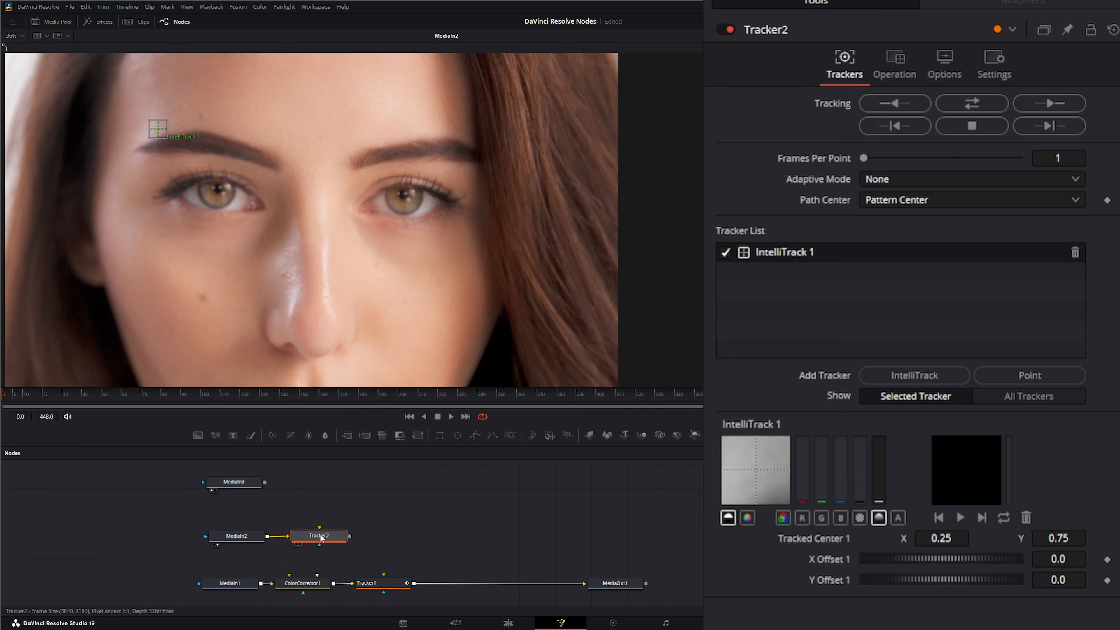
pyautogui.moveTo(321, 536); pyautogui.dragTo(320, 537)
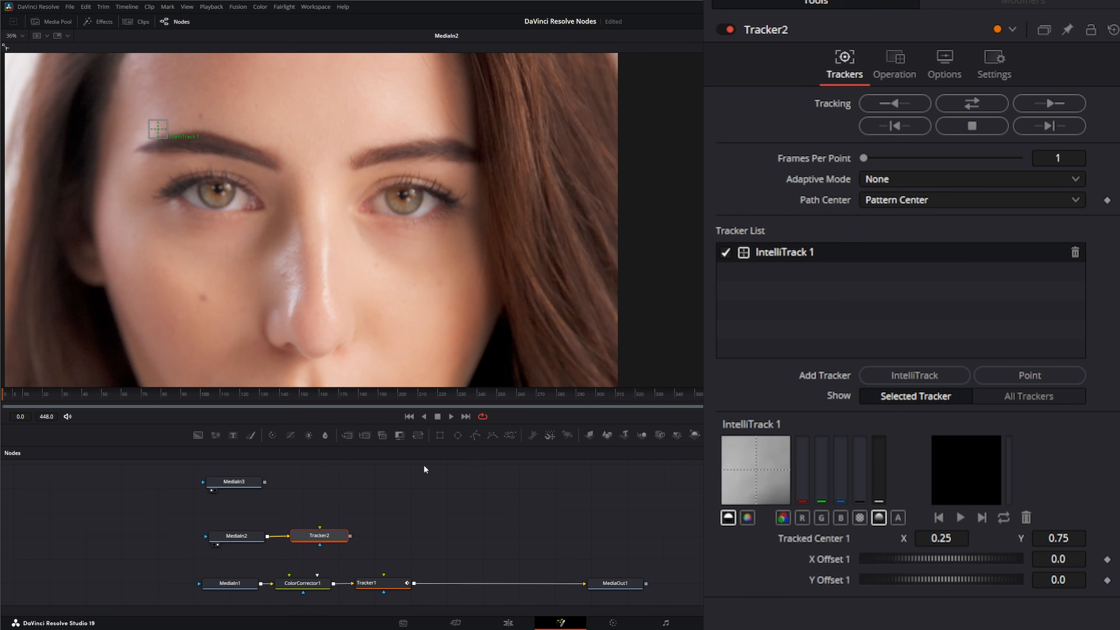
pyautogui.moveTo(321, 541); pyautogui.dragTo(326, 541)
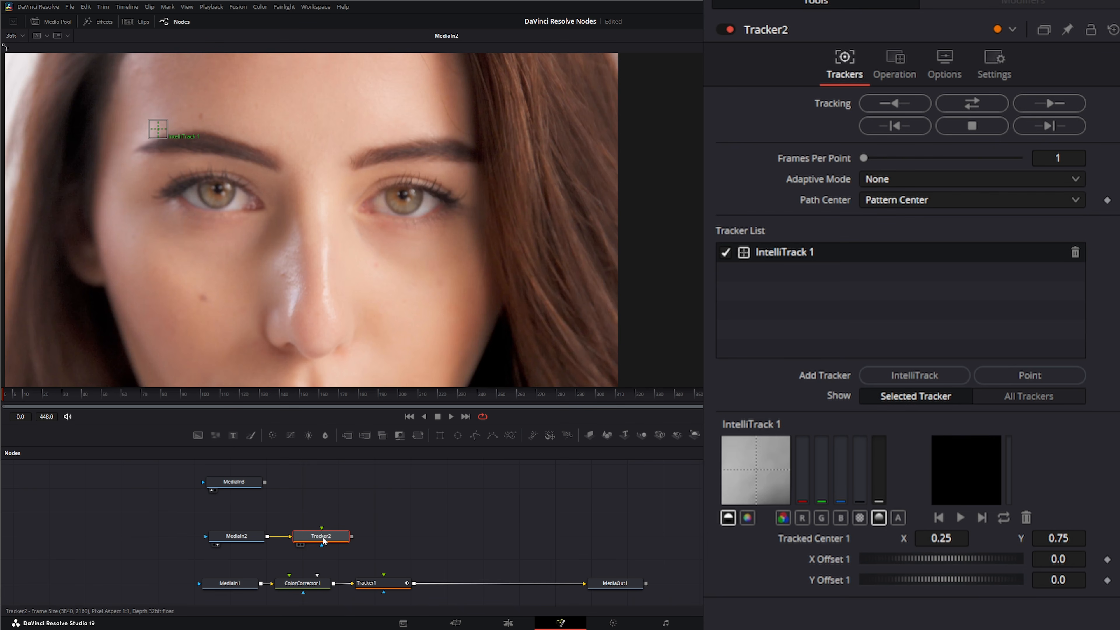
# Rename the new tracker node as PT_Eyes and its IntelliTrack 1 entry as Eye_Left.
pyautogui.press('F2')
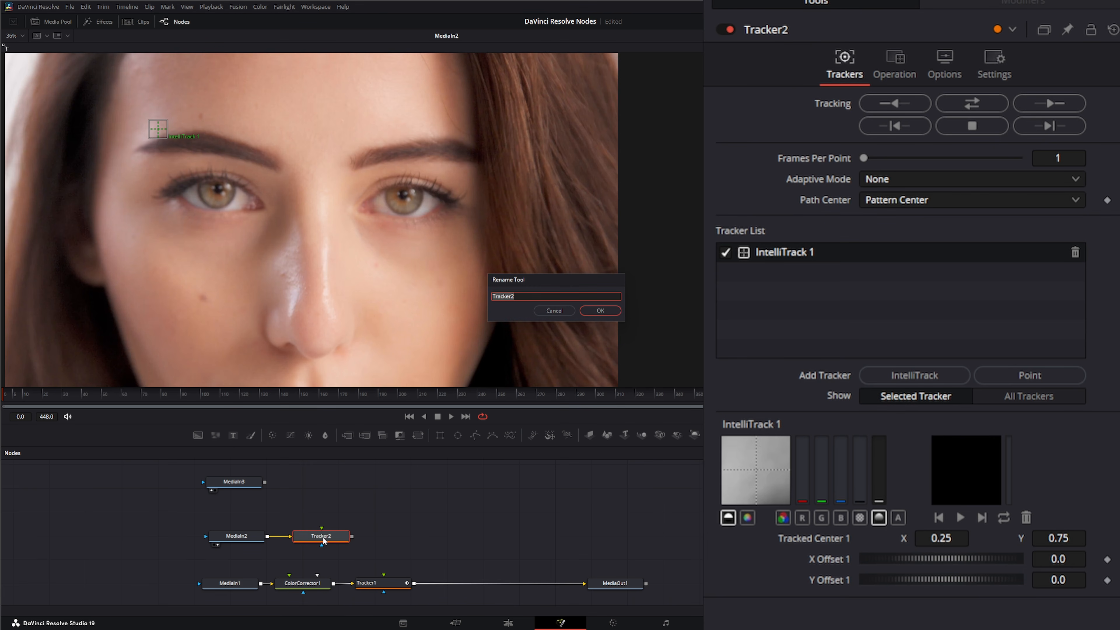
pyautogui.write('PT_Eyes')
pyautogui.press('Return')
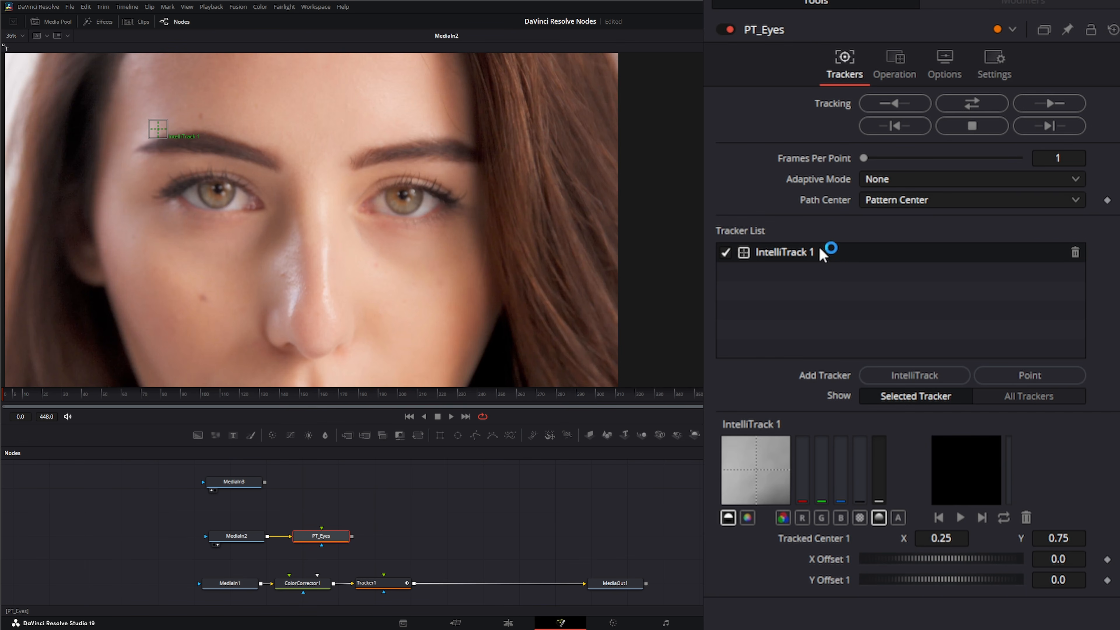
pyautogui.doubleClick(800, 253)
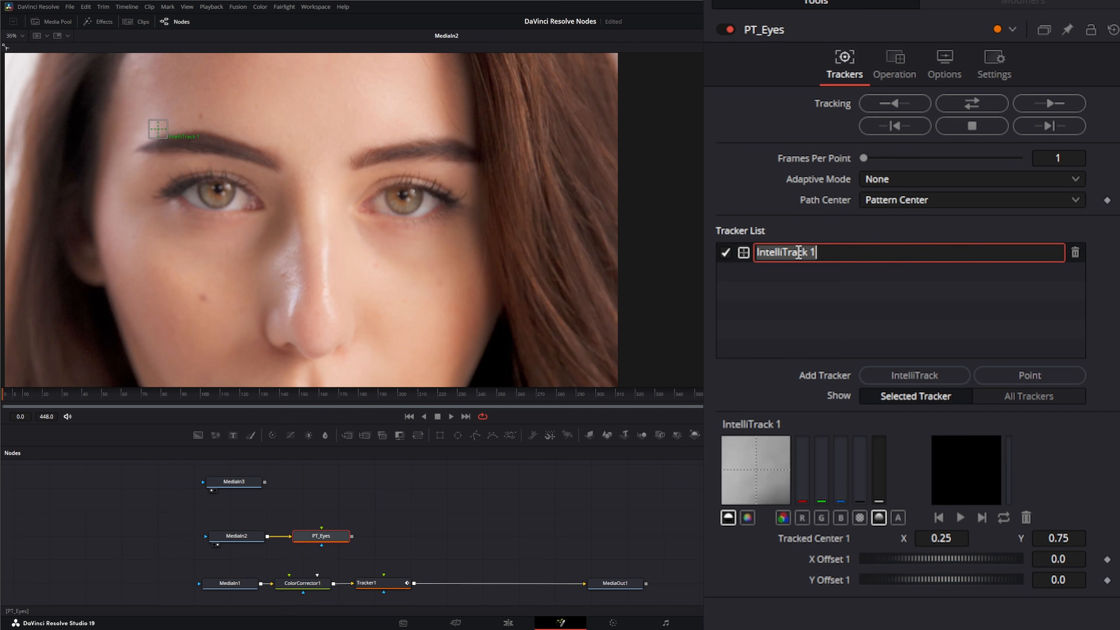
pyautogui.press('BackSpace')
pyautogui.write('Eye_Left')
pyautogui.press('Return')
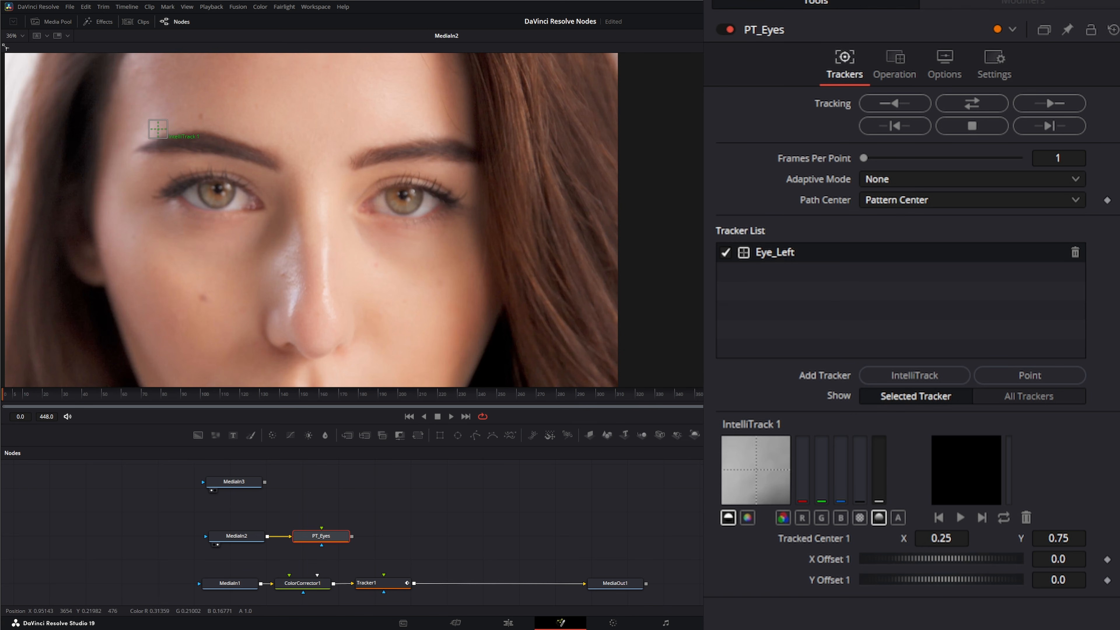
# Track Eye_Left forward through the clip from the pupil on the image's left side, using channel option A.
pyautogui.click(897, 518)
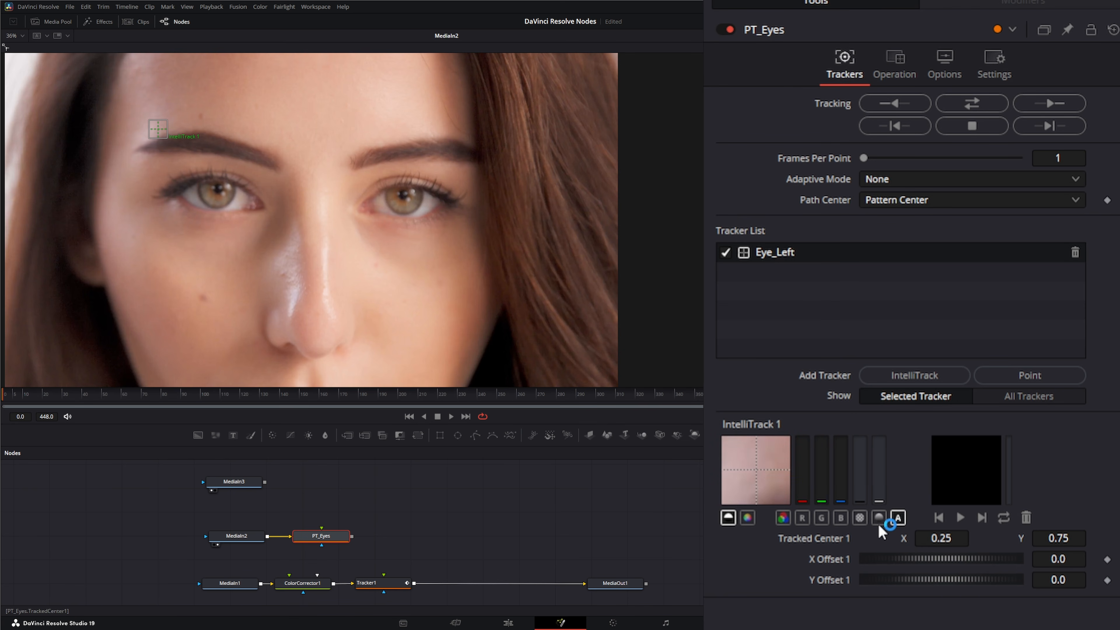
pyautogui.moveTo(160, 129); pyautogui.dragTo(219, 189)
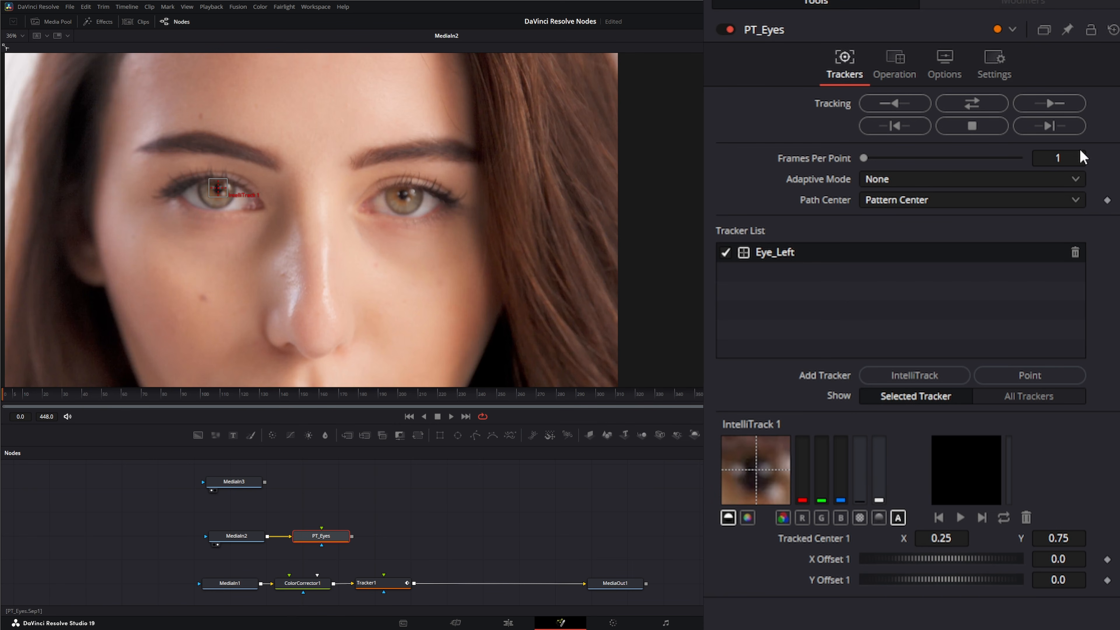
pyautogui.click(1056, 102)
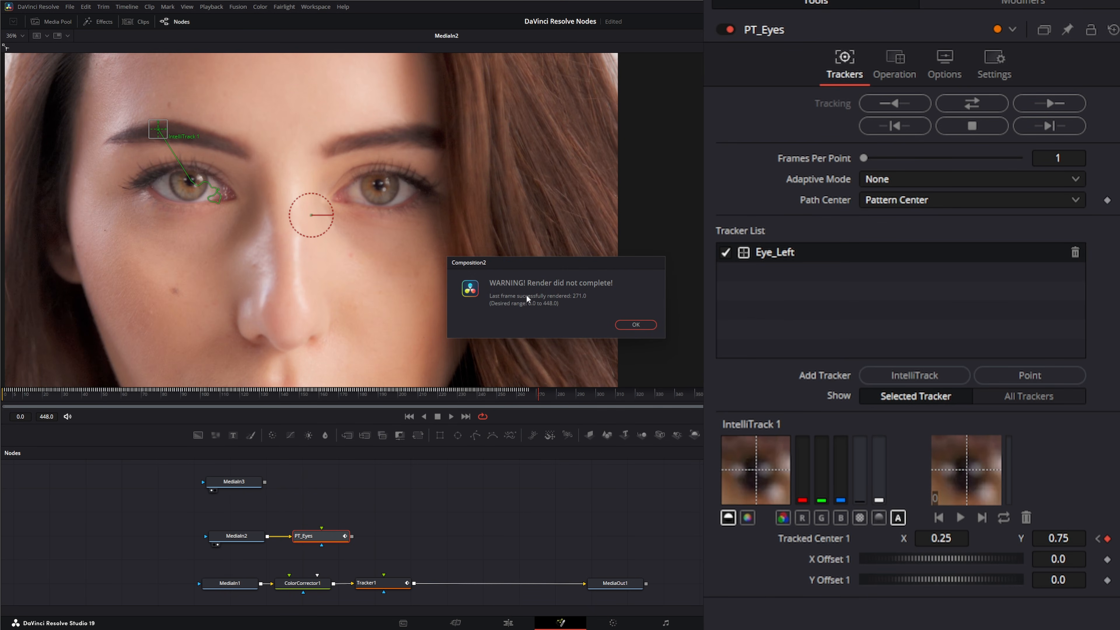
pyautogui.click(636, 325)
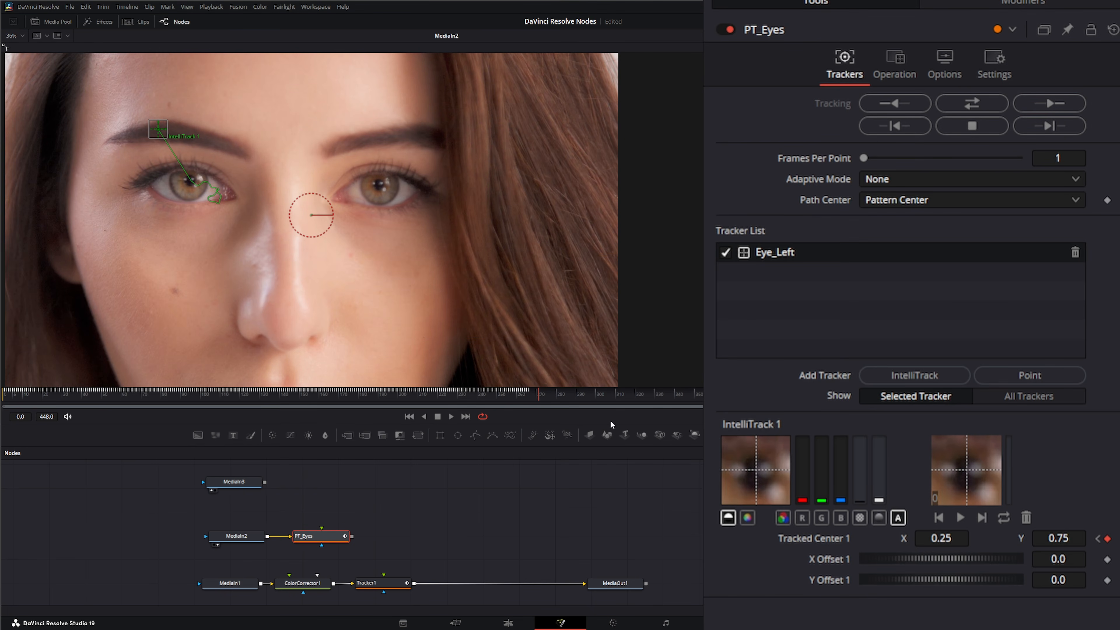
# Delete Eye_Left's stray keyframe at frame 271 from the PT_Eyes displacement spline, with Tracker1's curves disabled.
pyautogui.moveTo(537, 394)
pyautogui.mouseDown()
pyautogui.moveTo(40, 402)
pyautogui.moveTo(538, 398)
pyautogui.mouseUp()
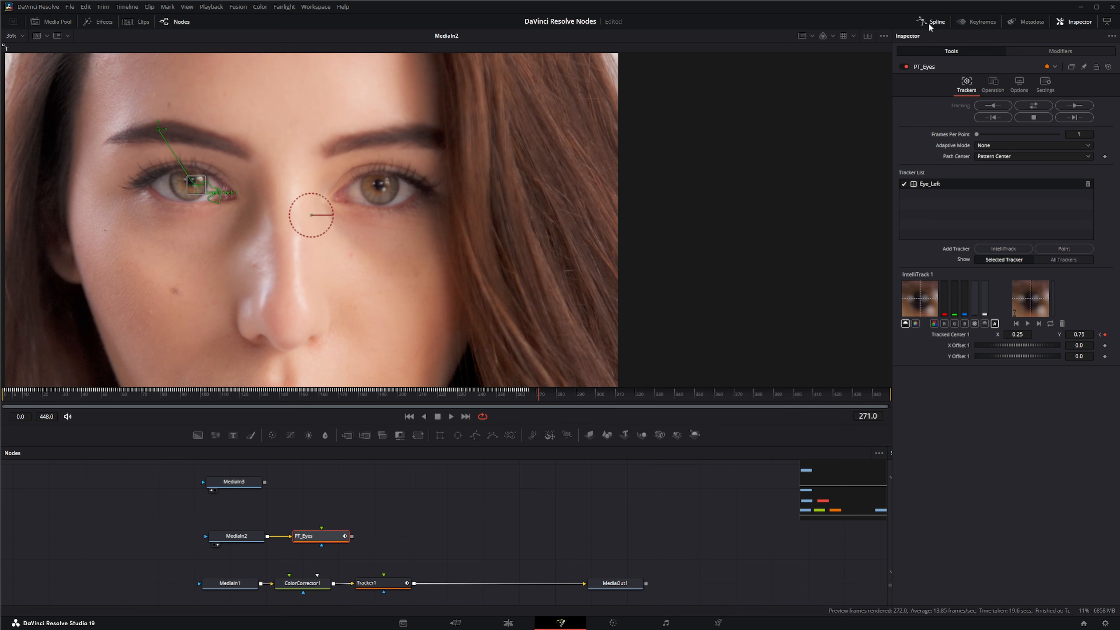
pyautogui.moveTo(887, 455); pyautogui.dragTo(293, 475)
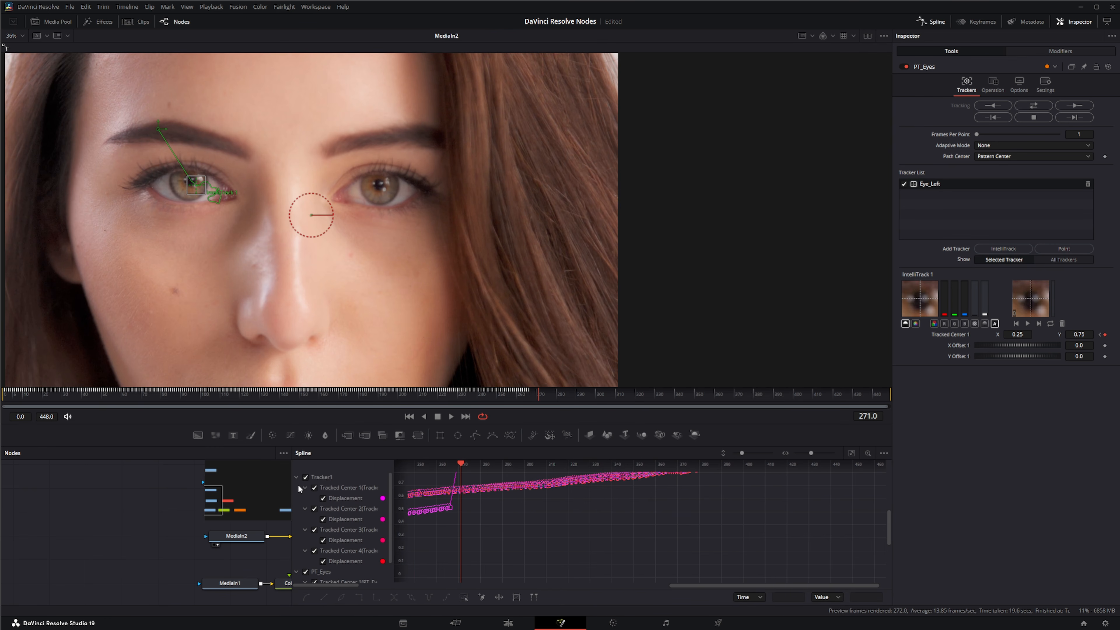
pyautogui.click(306, 477)
pyautogui.click(296, 478)
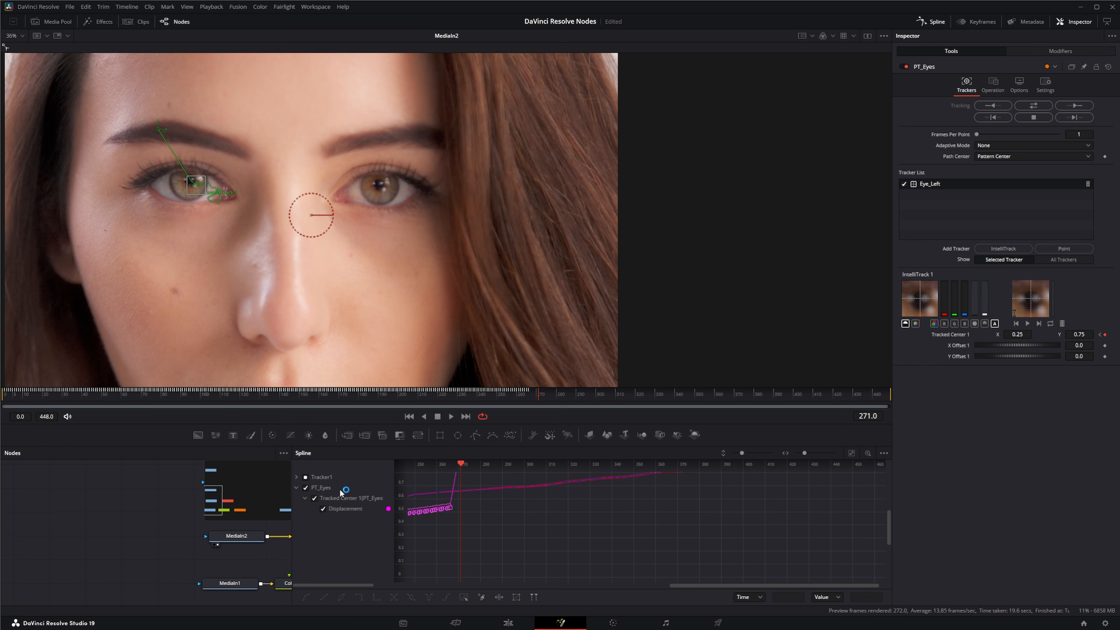
pyautogui.click(328, 488)
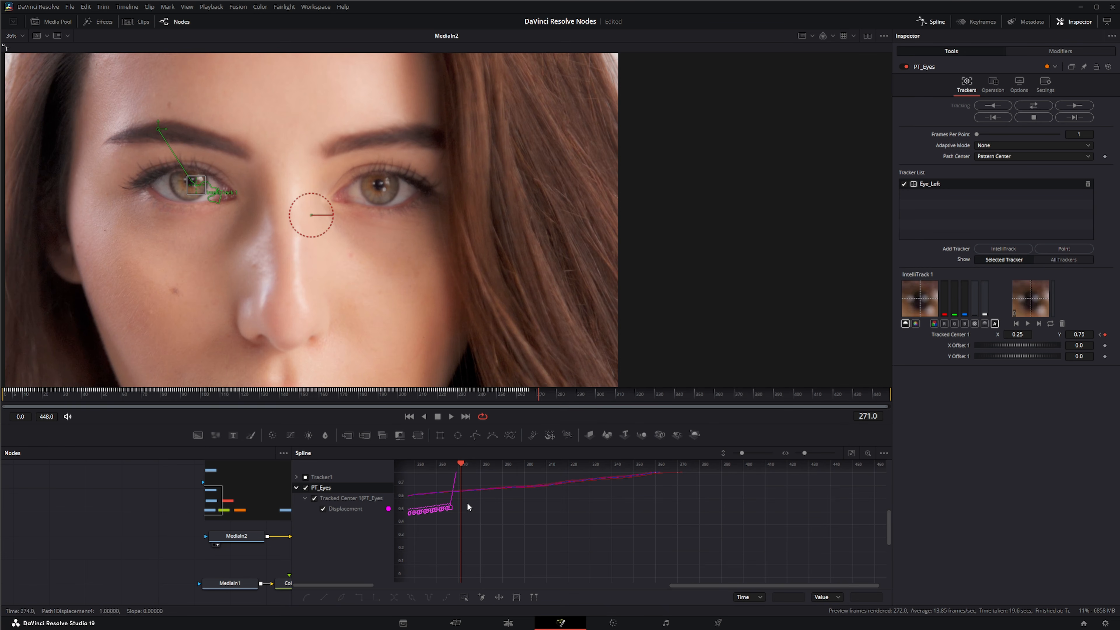
pyautogui.moveTo(888, 529); pyautogui.dragTo(888, 506)
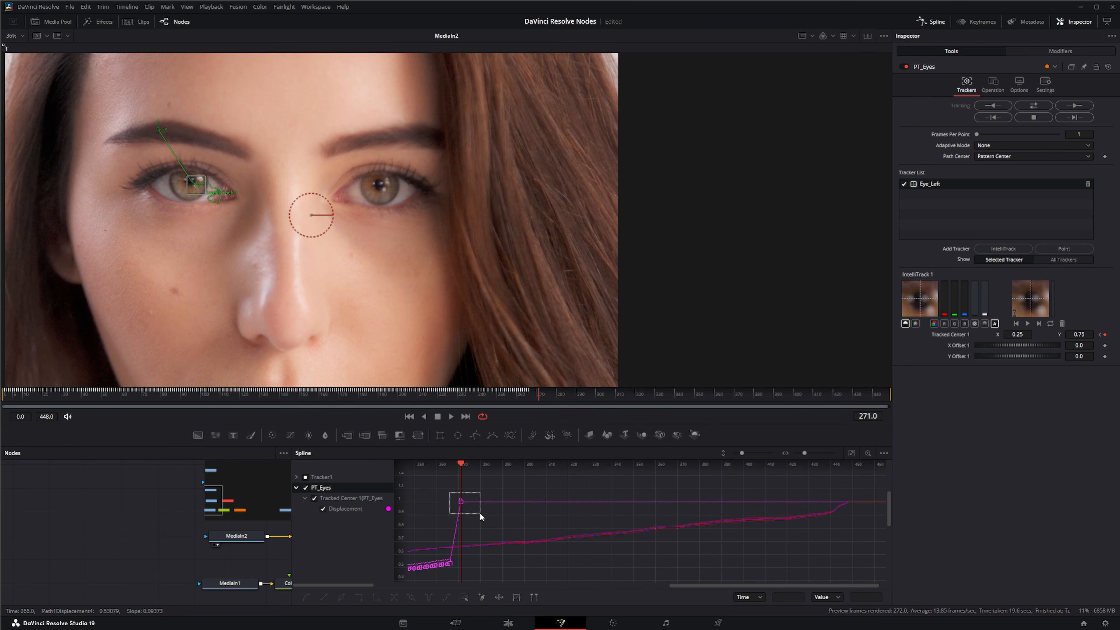
pyautogui.press('Delete')
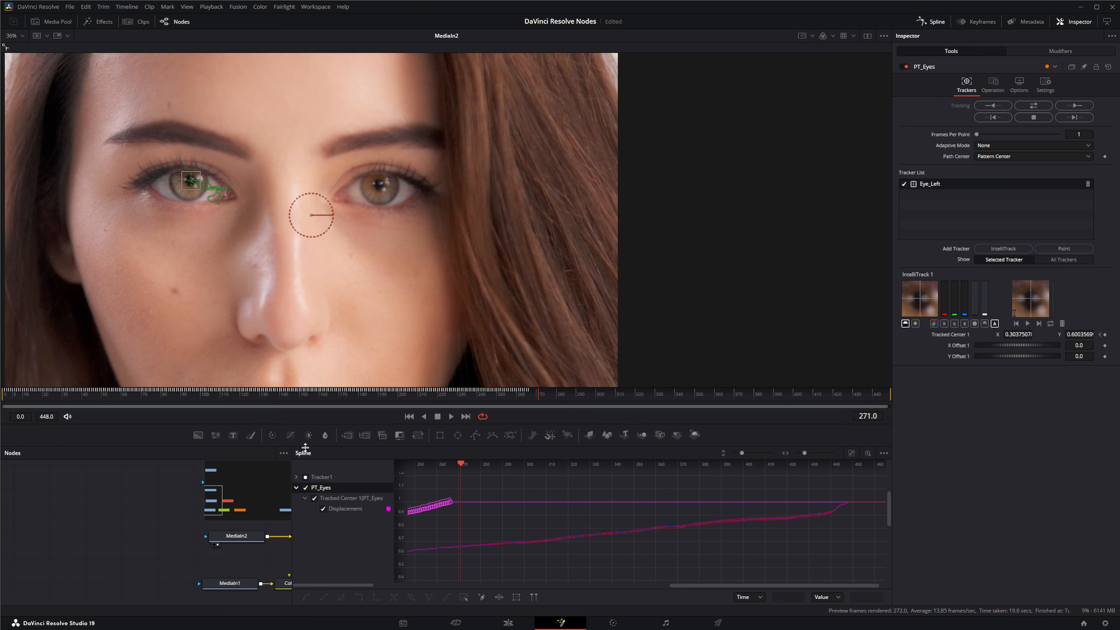
pyautogui.moveTo(293, 464); pyautogui.dragTo(803, 470)
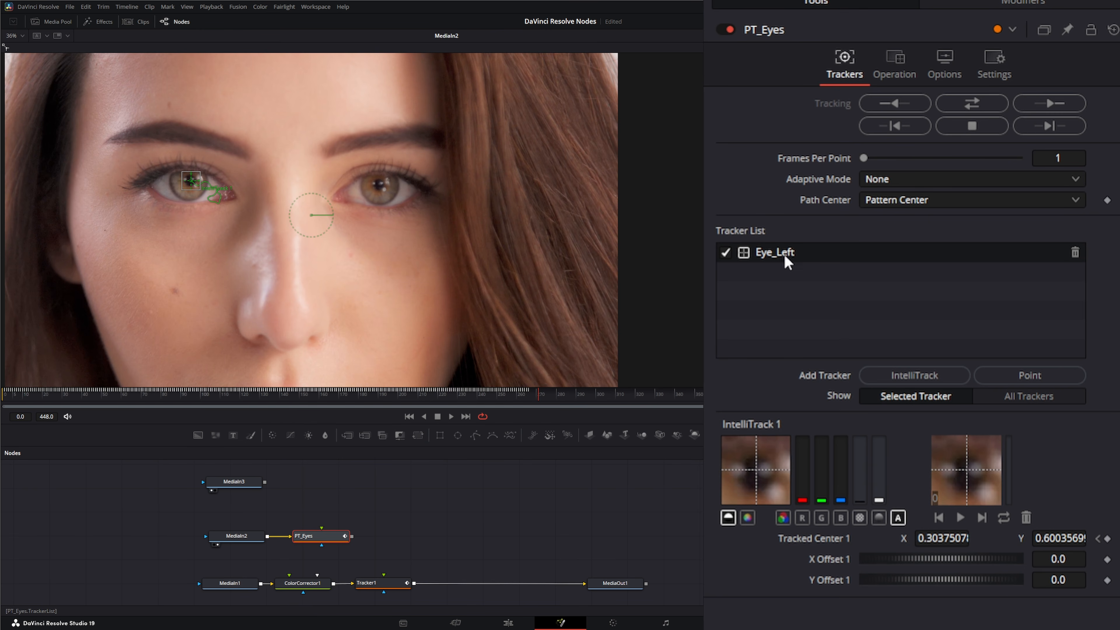
# Move the PT_Eyes node slightly further away from MediaIn2.
pyautogui.click(249, 537)
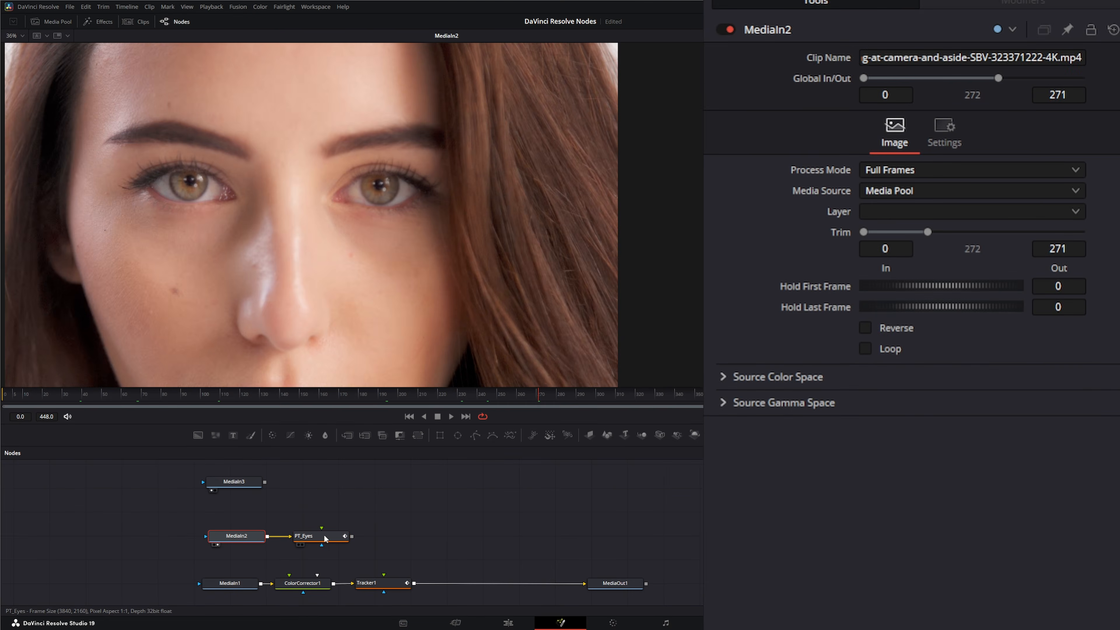
pyautogui.click(324, 537)
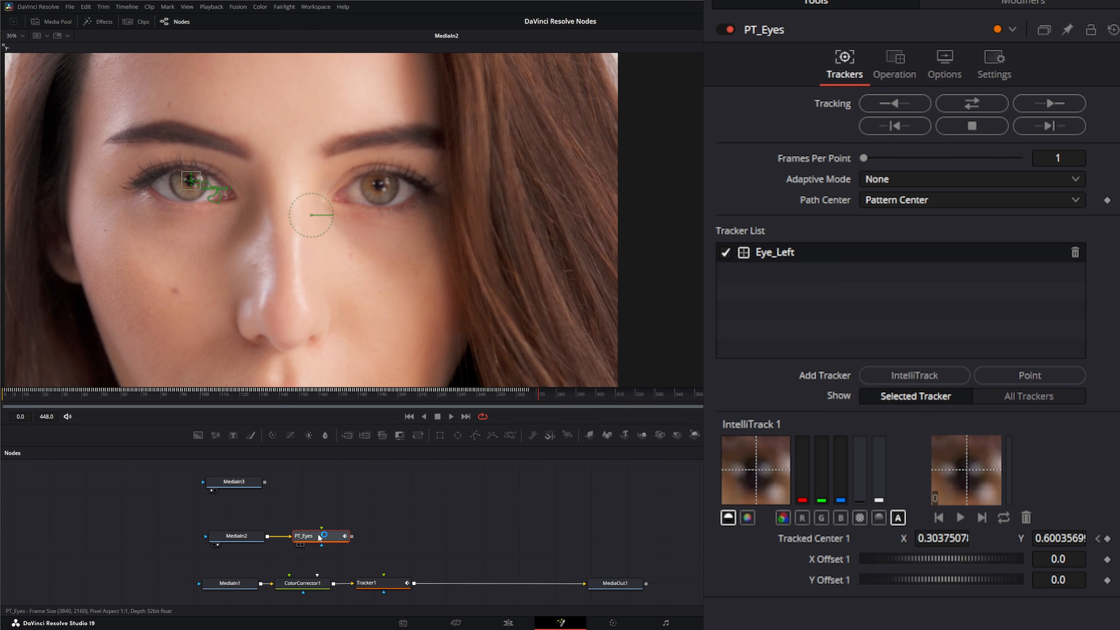
pyautogui.moveTo(319, 535); pyautogui.dragTo(330, 537)
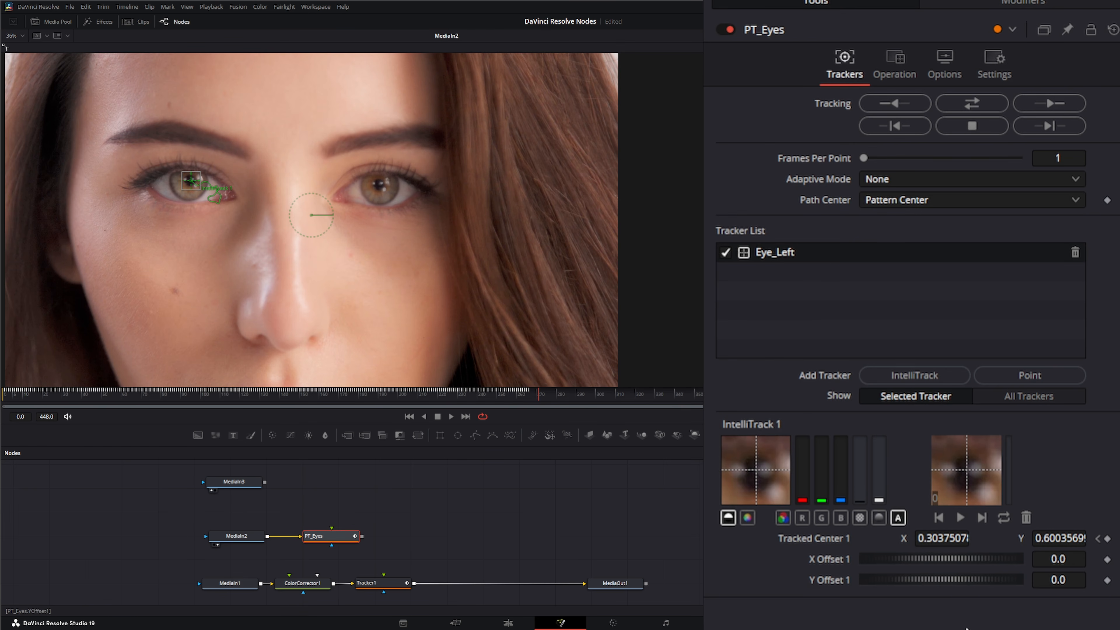
# Disable Eye_Left in PT_Eyes and add a second IntelliTrack entry named Eye_Right.
pyautogui.click(726, 253)
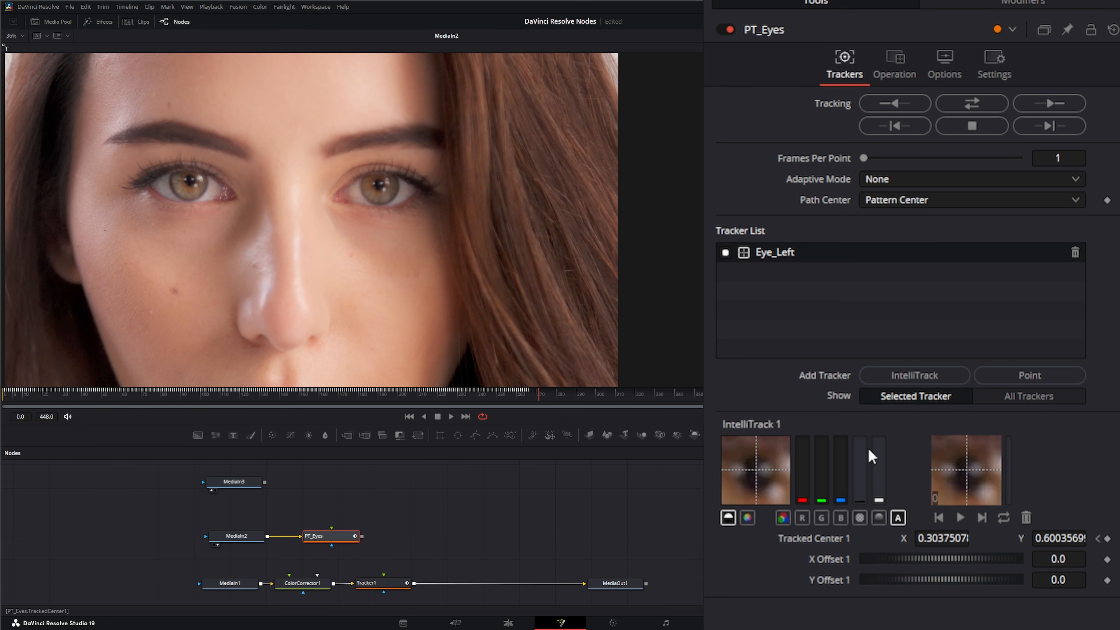
pyautogui.click(938, 375)
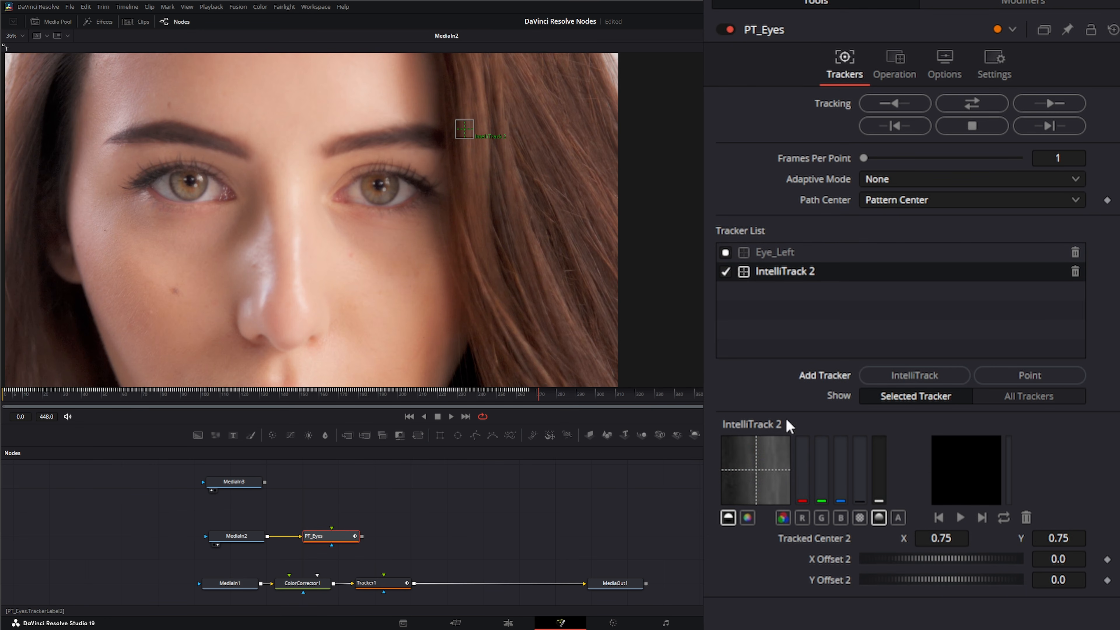
pyautogui.doubleClick(793, 272)
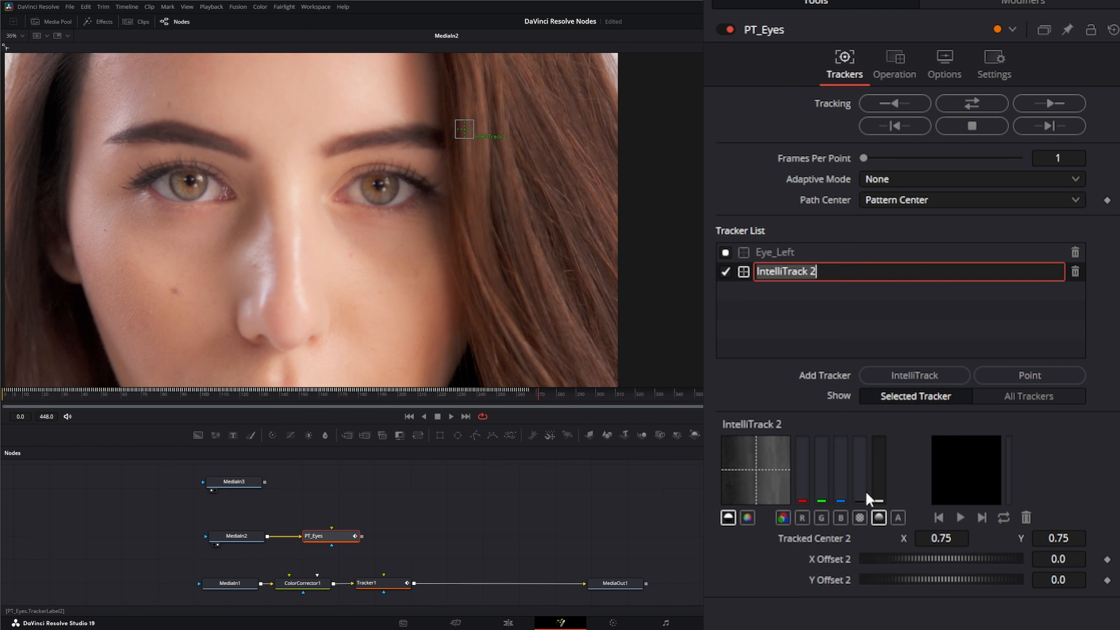
pyautogui.write('Eye_')
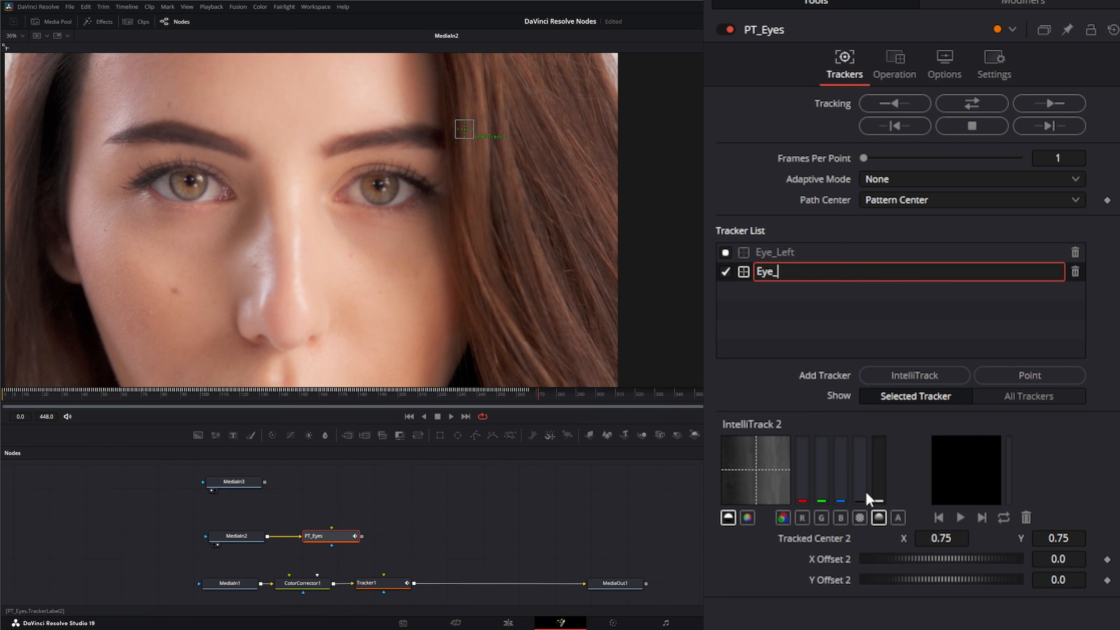
pyautogui.write('Right')
pyautogui.press('Return')
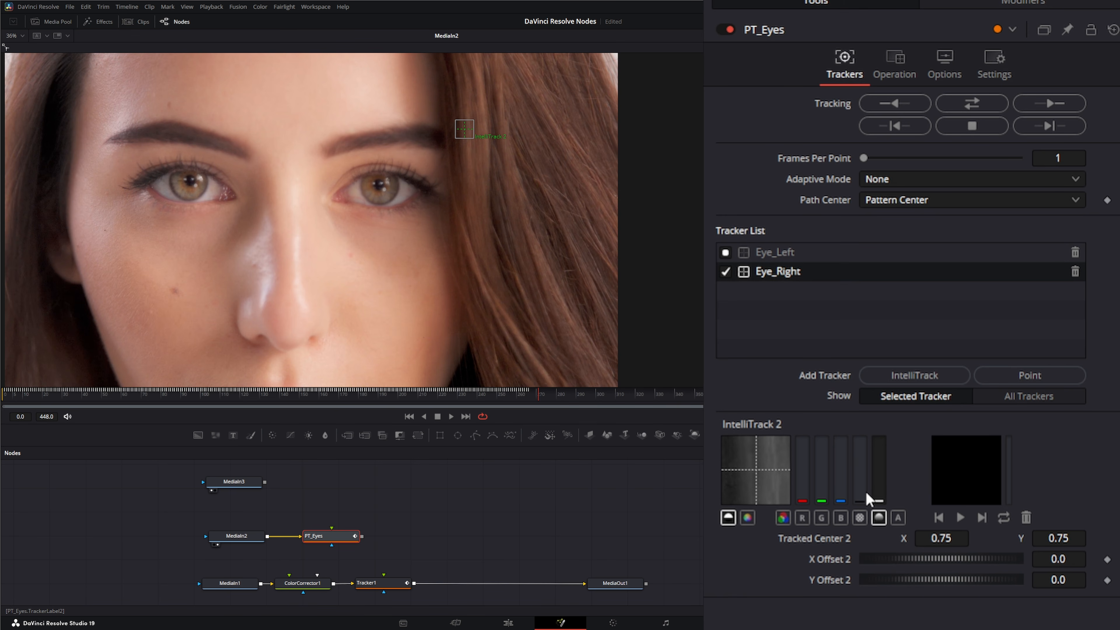
# Track Eye_Right forward from the first frame, placed on the pupil on the image's right side, using channel option A.
pyautogui.click(899, 517)
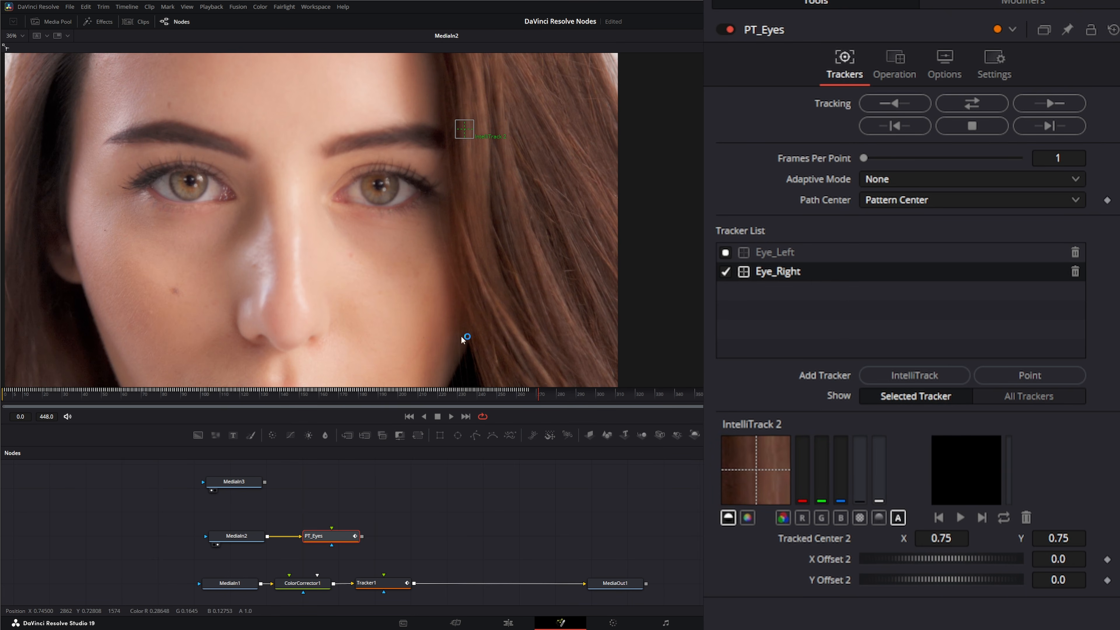
pyautogui.click(410, 418)
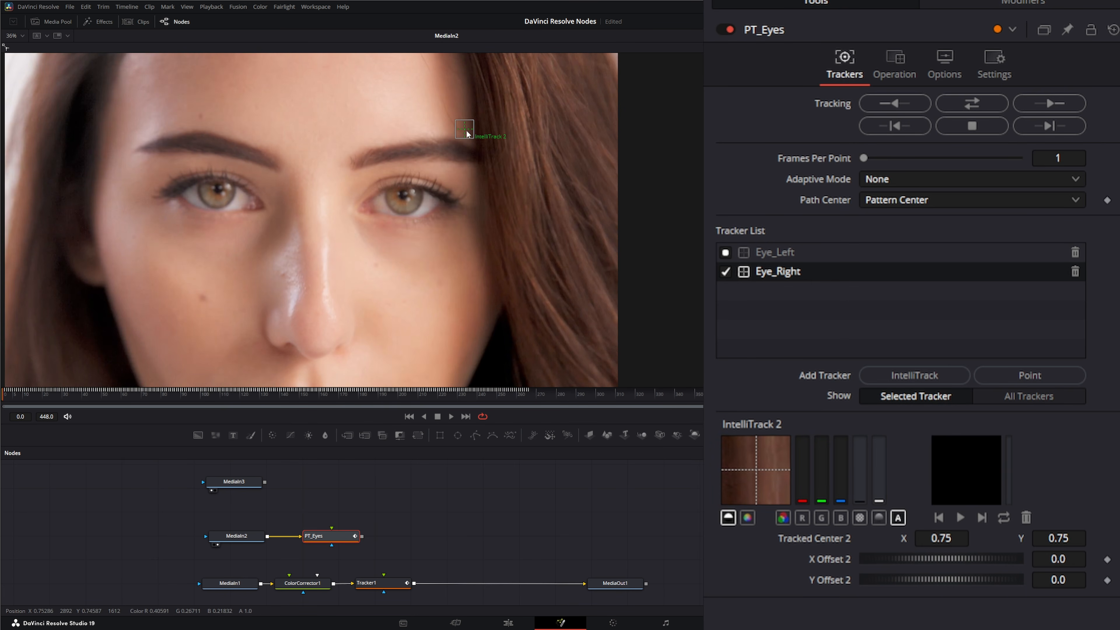
pyautogui.moveTo(468, 134); pyautogui.dragTo(406, 198)
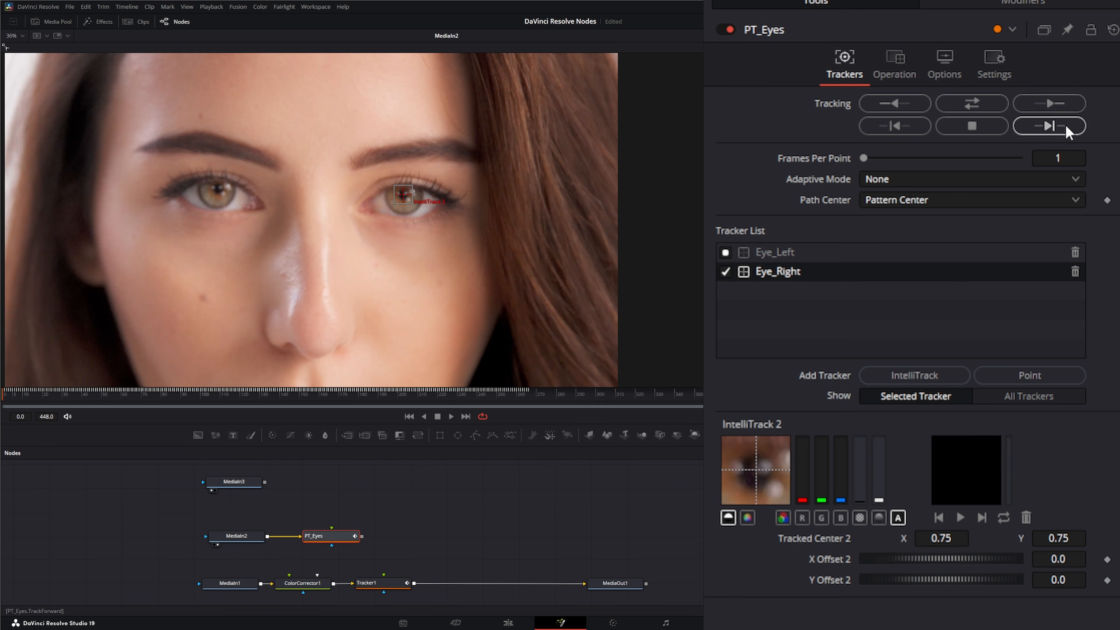
pyautogui.click(1061, 106)
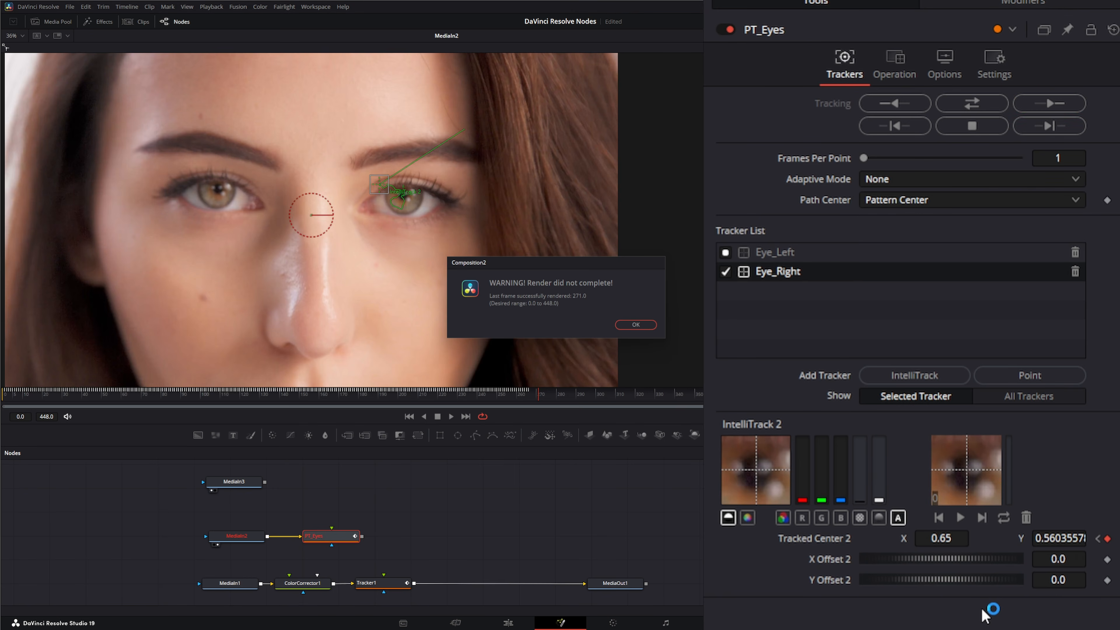
pyautogui.click(635, 326)
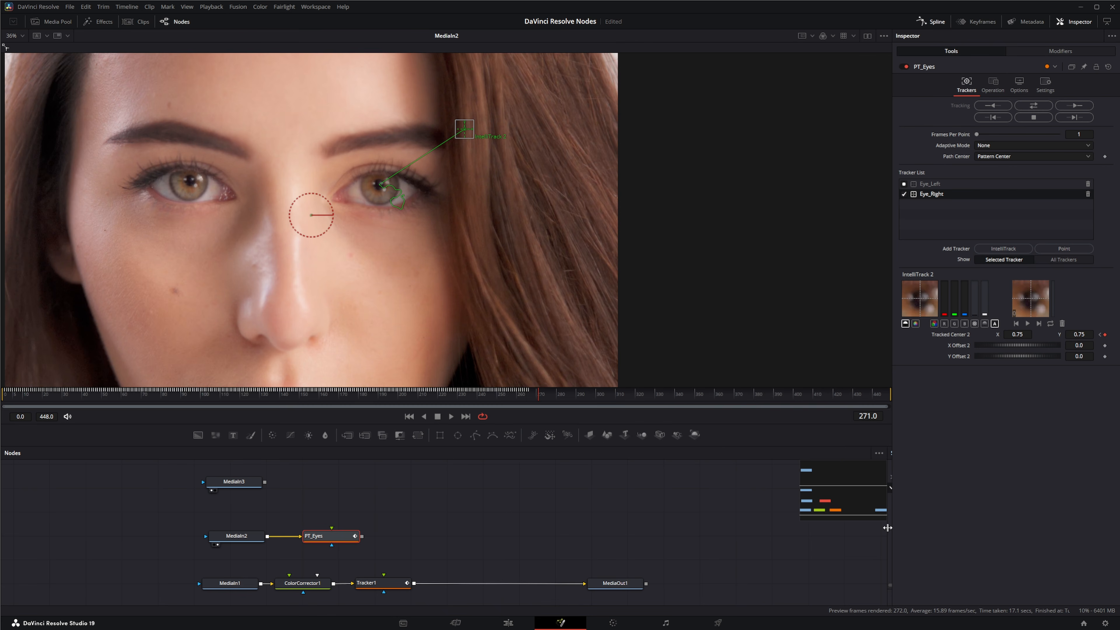
# Delete Eye_Right's stray keyframe at frame 271 from the Tracked Center 2 spline and close the spline editor.
pyautogui.moveTo(887, 528); pyautogui.dragTo(332, 552)
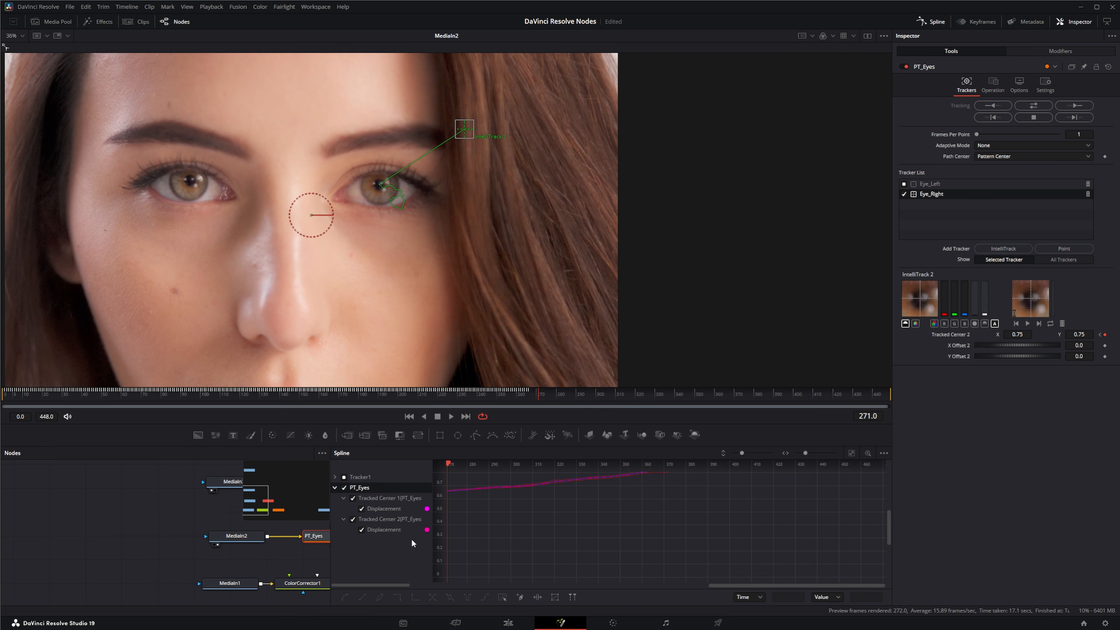
pyautogui.click(387, 520)
pyautogui.scroll(3, 722, 521)
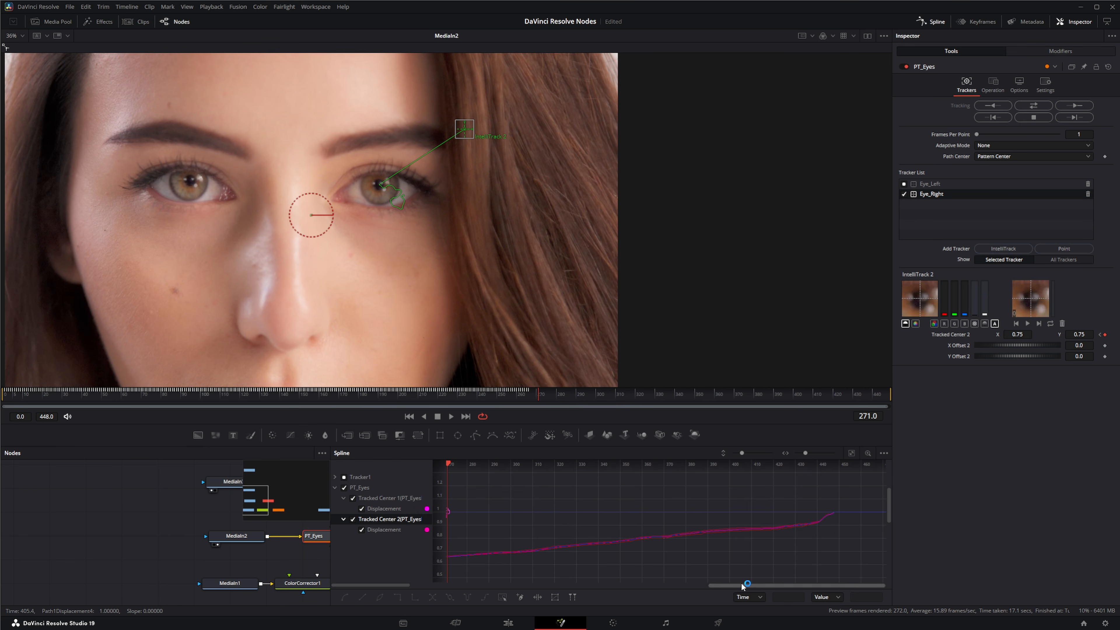
pyautogui.moveTo(745, 587); pyautogui.dragTo(691, 587)
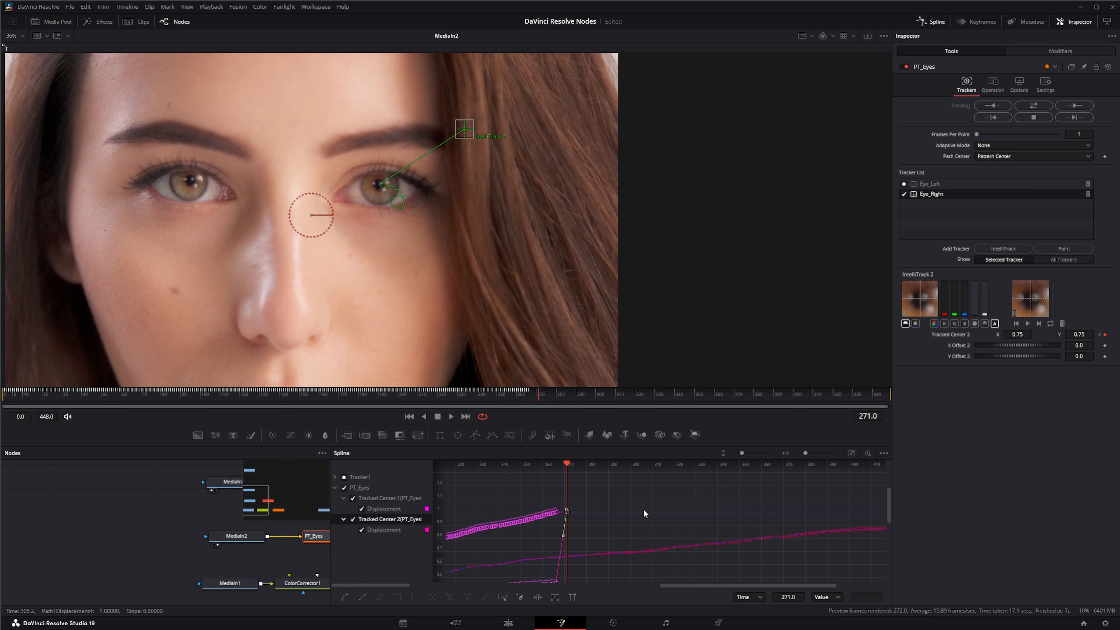
pyautogui.press('Delete')
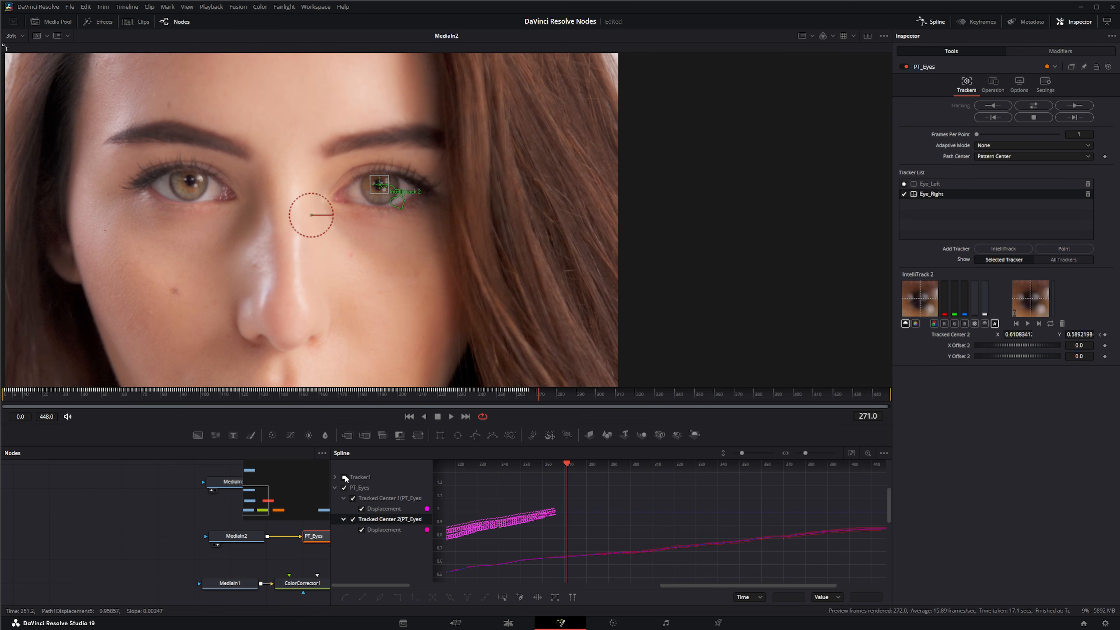
pyautogui.click(931, 22)
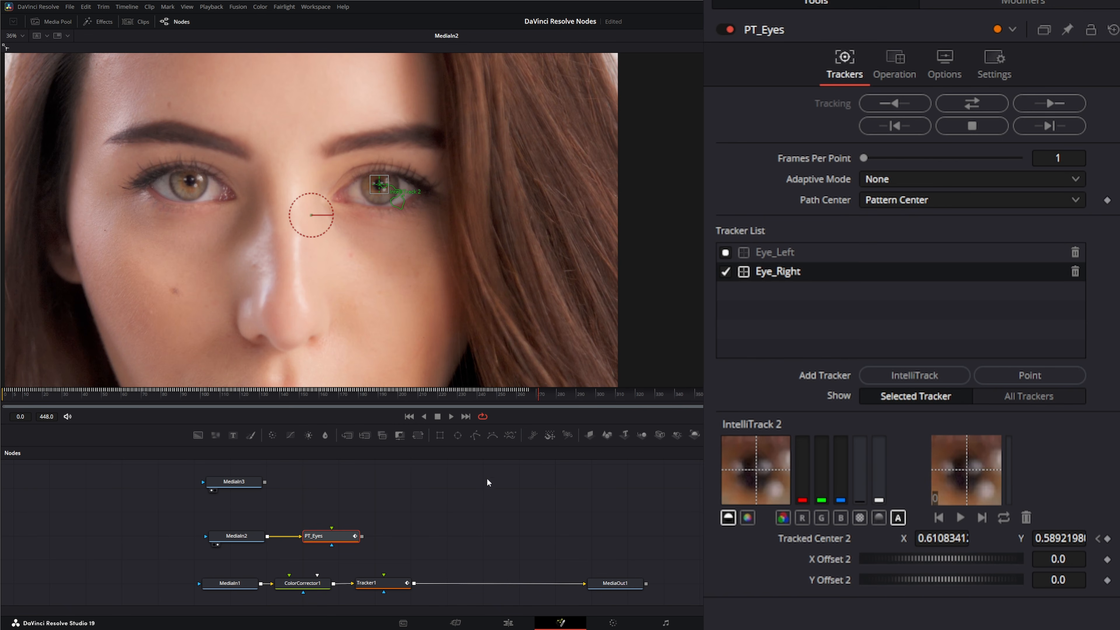
# Set PT_Eyes to the Match Move operation at the first frame and move MediaIn3 further up to free space above it.
pyautogui.moveTo(531, 403); pyautogui.dragTo(4, 405)
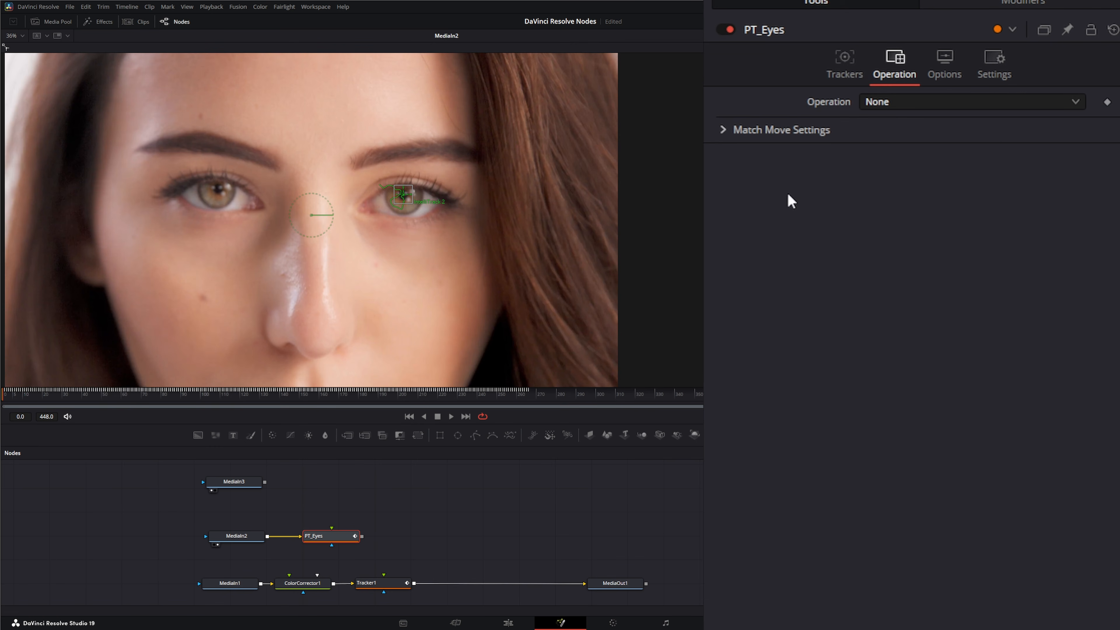
pyautogui.click(888, 104)
pyautogui.click(907, 142)
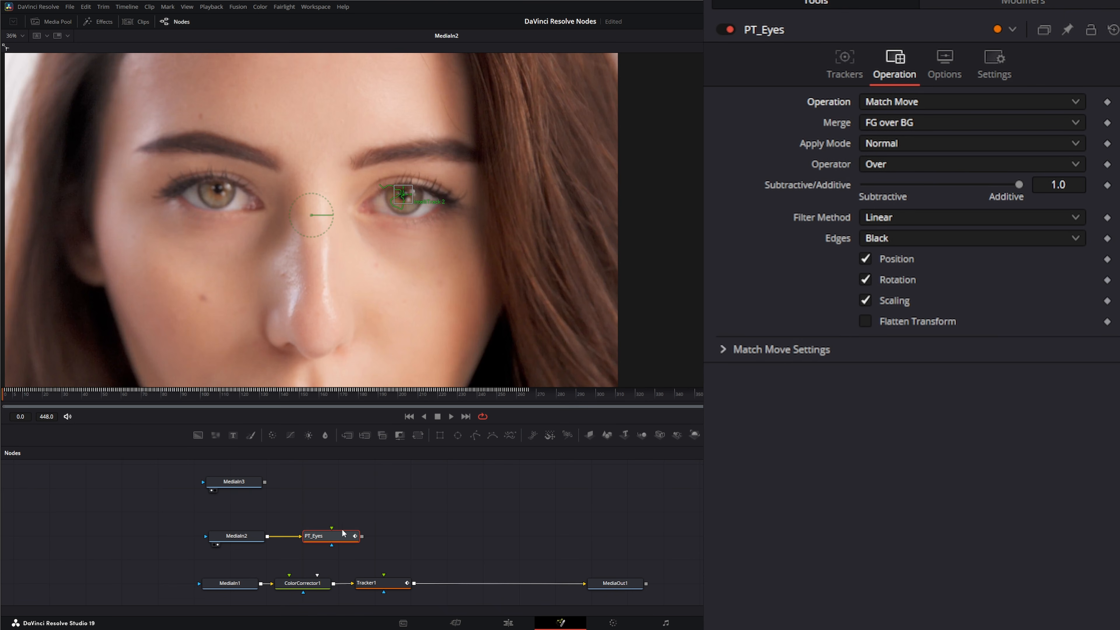
pyautogui.moveTo(331, 528); pyautogui.dragTo(326, 505)
pyautogui.moveTo(238, 483); pyautogui.dragTo(223, 475)
pyautogui.click(346, 514)
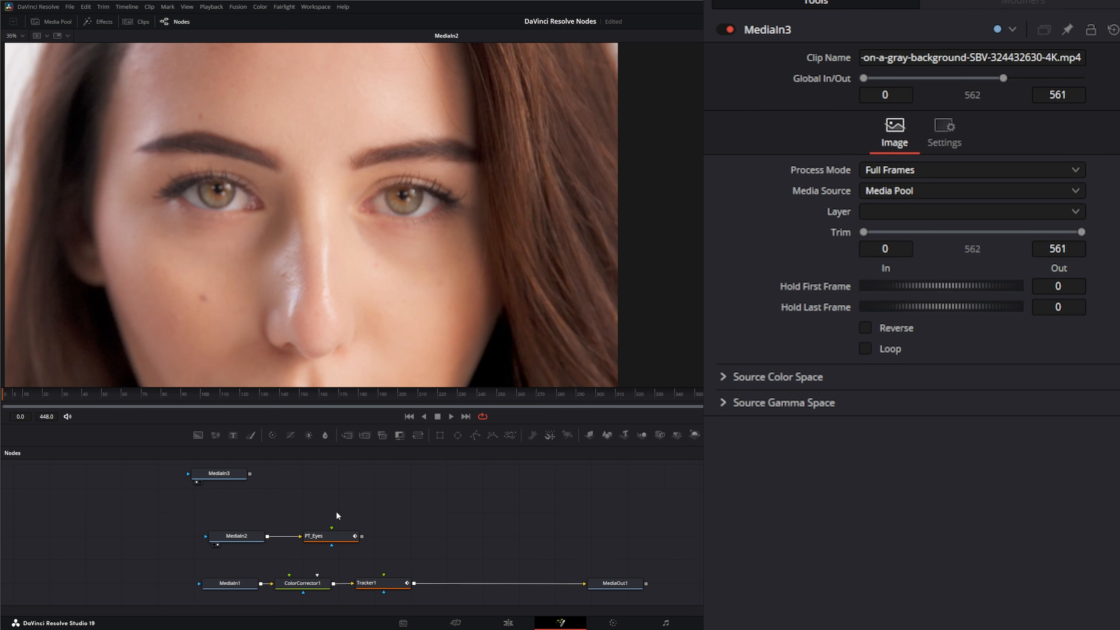
pyautogui.hotkey('shift', 'space')
pyautogui.write('tra')
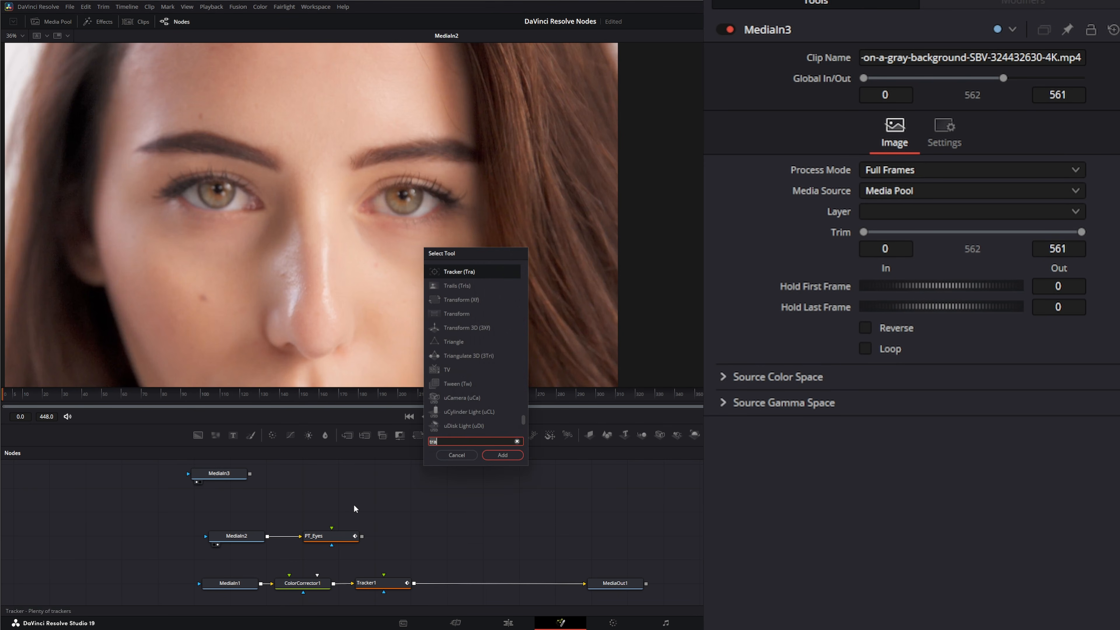
pyautogui.click(456, 455)
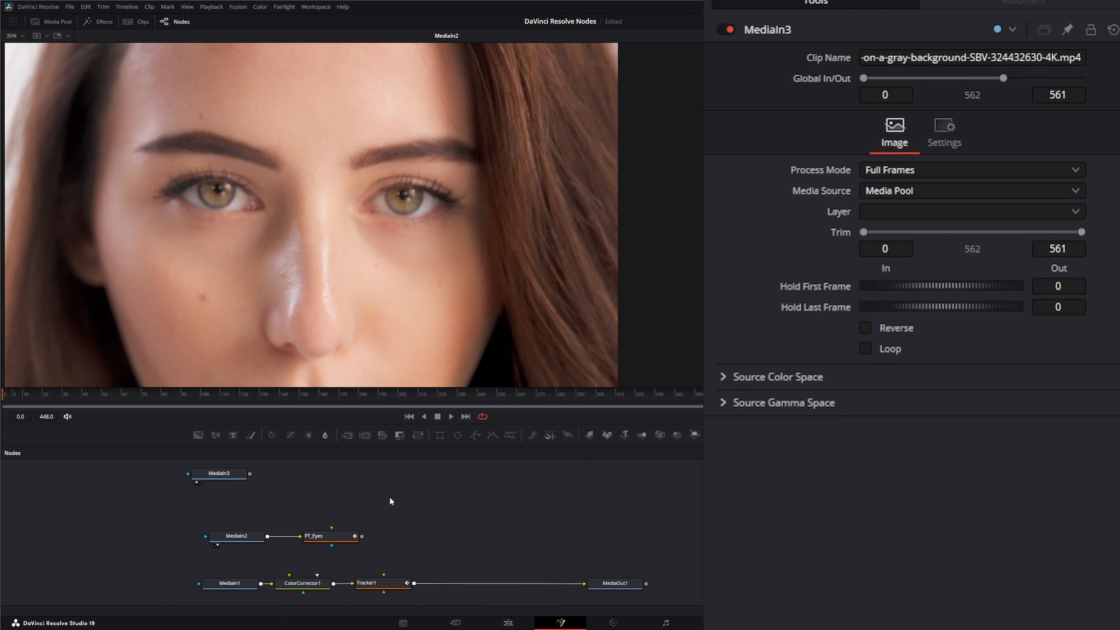
# Add a Background node above PT_Eyes and colour it blue, about 0.094 red, 0.427 green and 0.784 blue.
pyautogui.moveTo(198, 435); pyautogui.dragTo(332, 498)
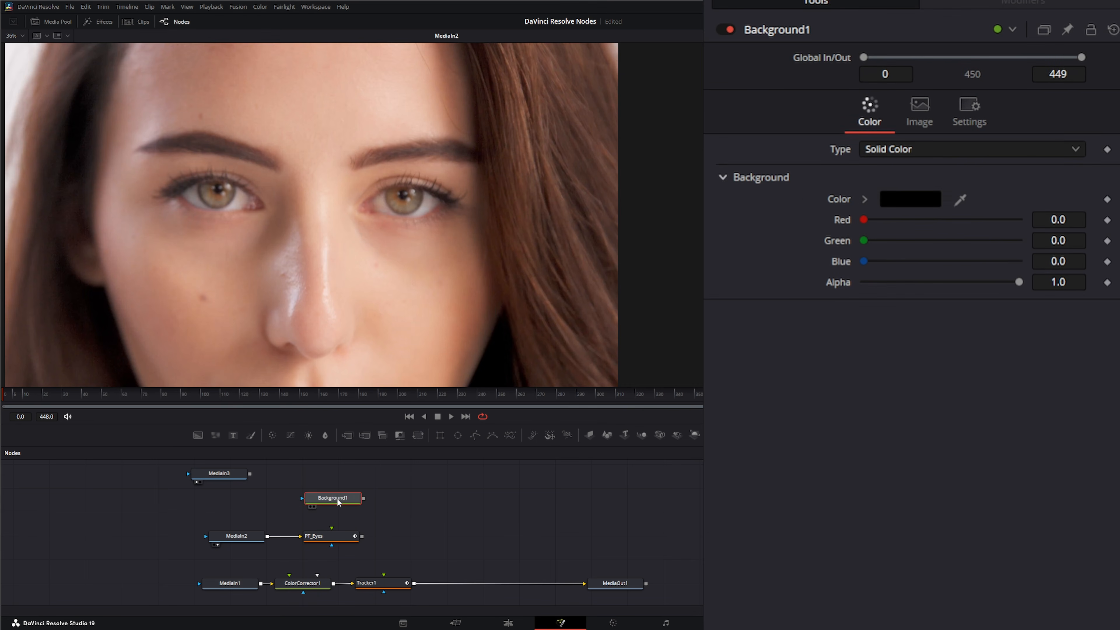
pyautogui.click(928, 199)
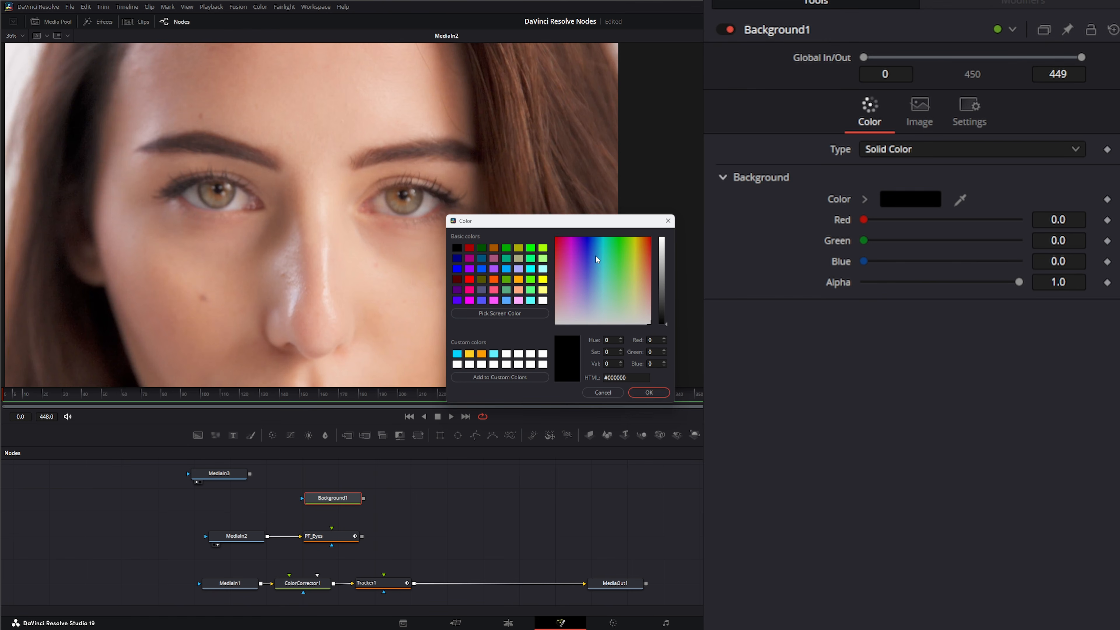
pyautogui.click(594, 248)
pyautogui.moveTo(665, 324); pyautogui.dragTo(662, 255)
pyautogui.click(649, 392)
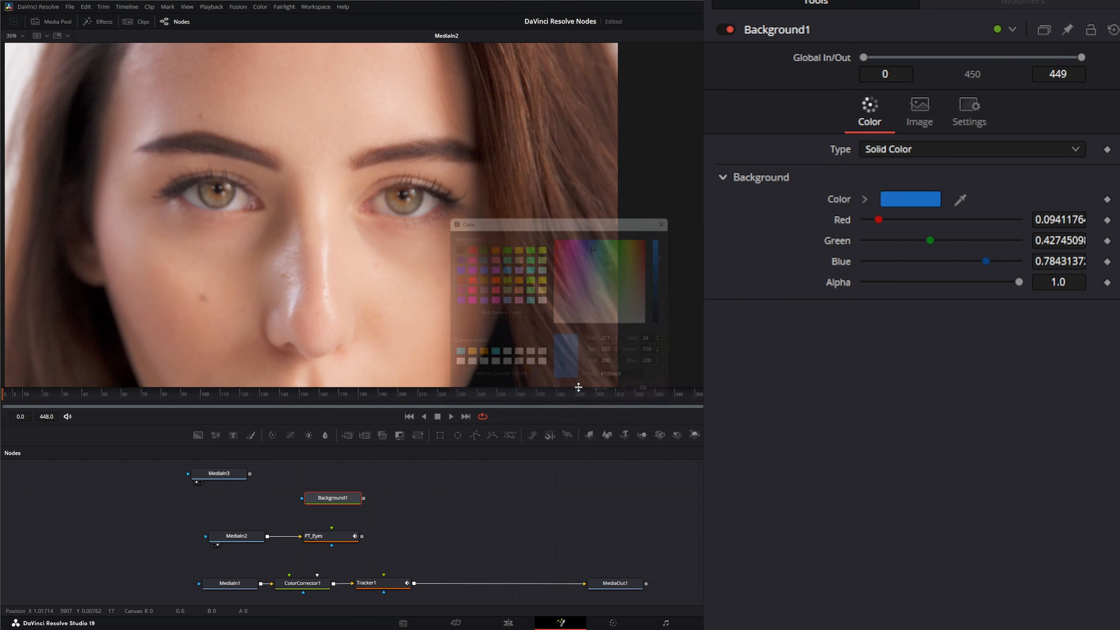
# Shift Background1 slightly to make room and attach an Ellipse mask to its effect mask input.
pyautogui.moveTo(326, 494); pyautogui.dragTo(343, 494)
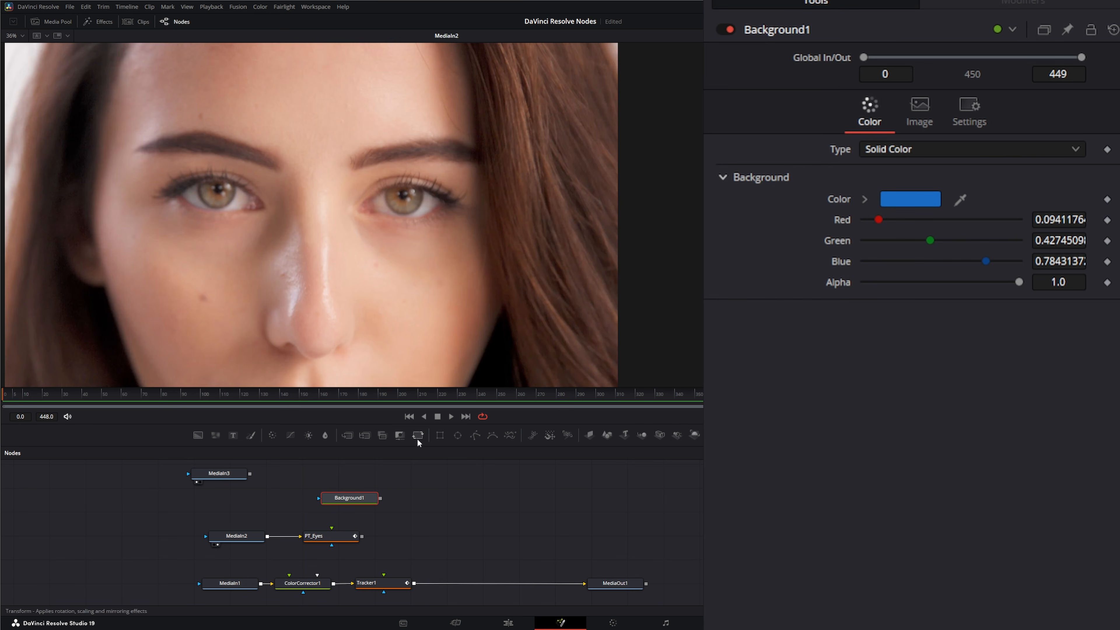
pyautogui.moveTo(459, 436); pyautogui.dragTo(319, 501)
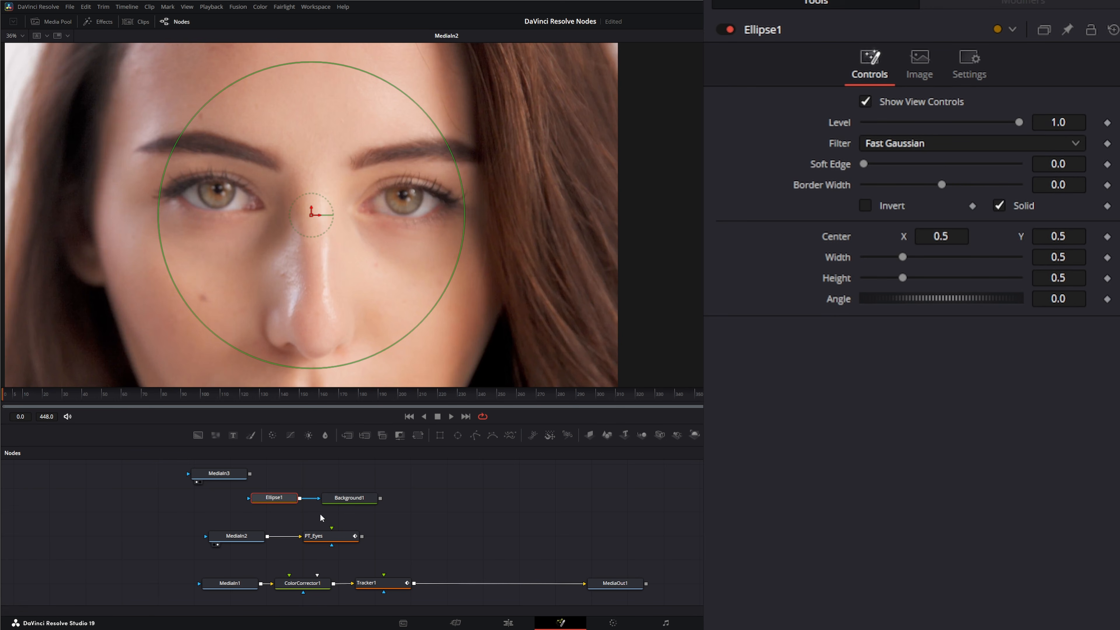
# Shrink the Ellipse1 mask to iris size, about 0.061 wide and high, and soften its edge to 0.0107 while viewing Background1.
pyautogui.moveTo(395, 342); pyautogui.dragTo(226, 208)
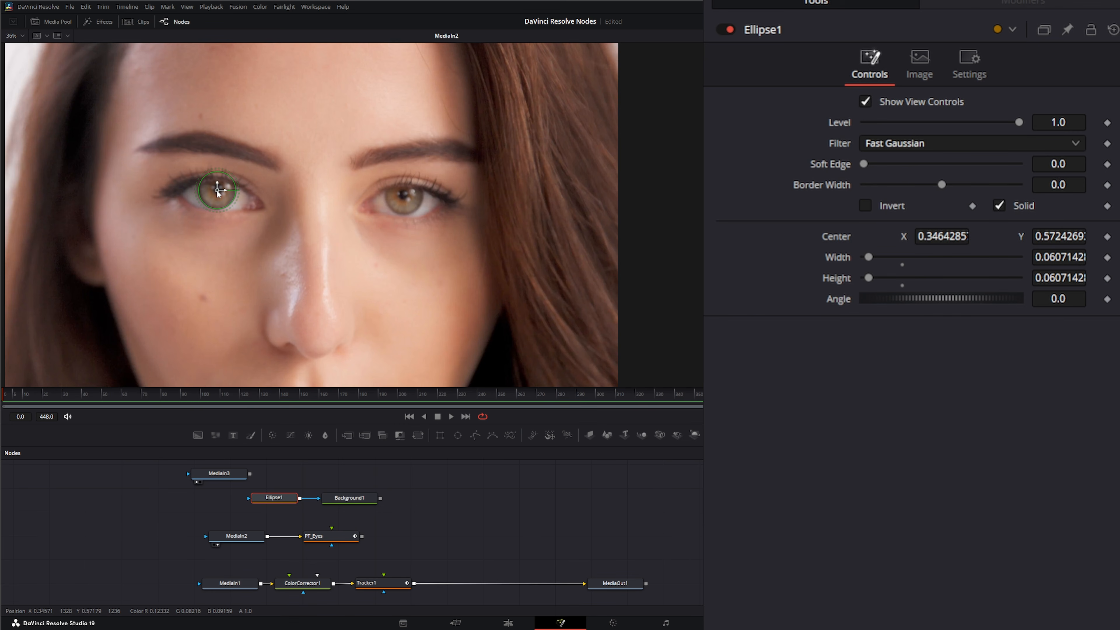
pyautogui.press('1')
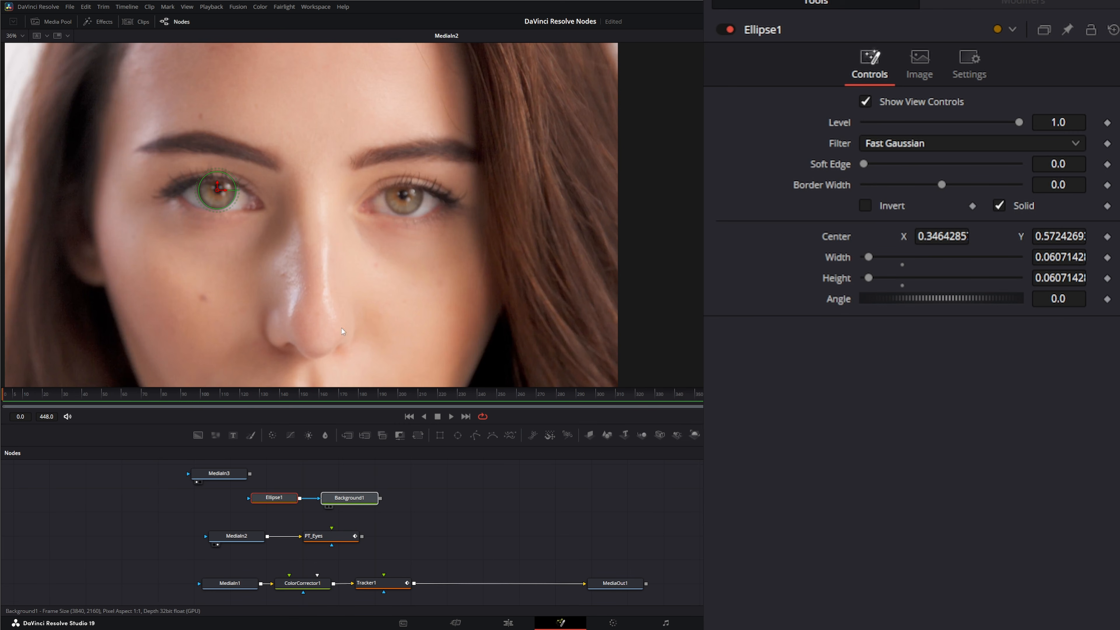
pyautogui.moveTo(866, 168); pyautogui.dragTo(876, 164)
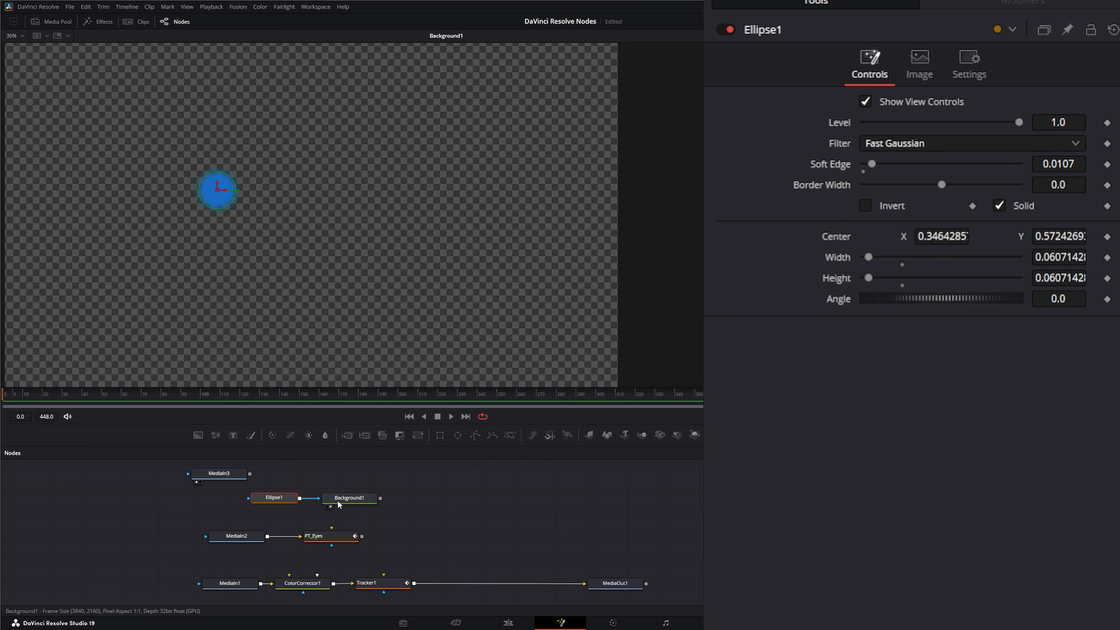
# Reset Ellipse1's centre to 0.5, 0.5 and connect Background1 to the foreground input of PT_Eyes with that tracker in the viewer.
pyautogui.doubleClick(836, 238)
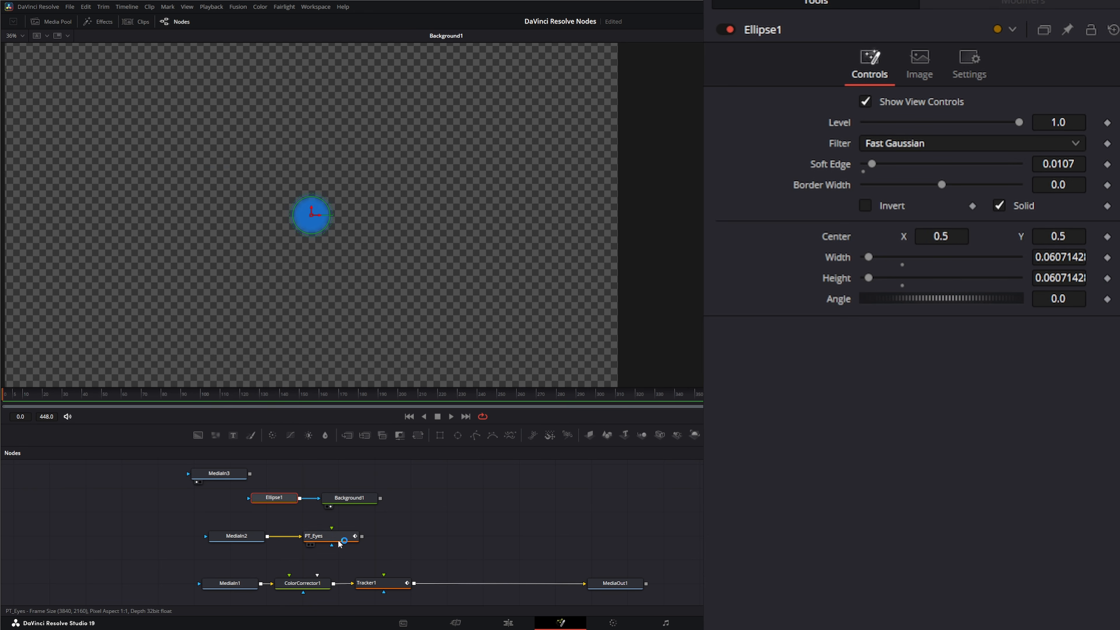
pyautogui.moveTo(333, 536); pyautogui.dragTo(350, 301)
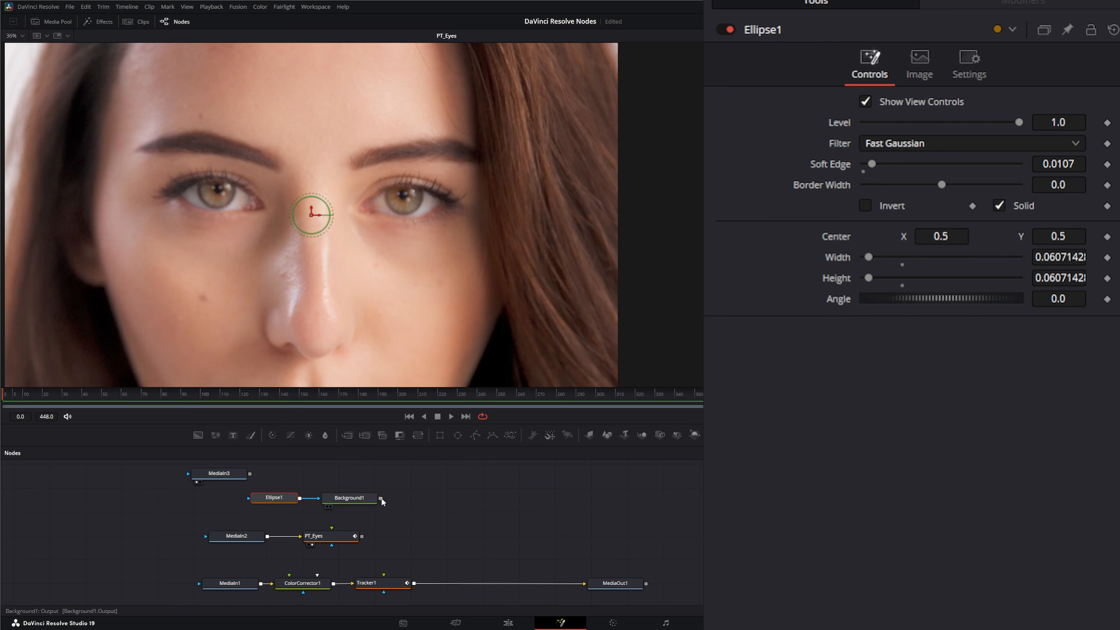
pyautogui.moveTo(380, 499); pyautogui.dragTo(339, 496)
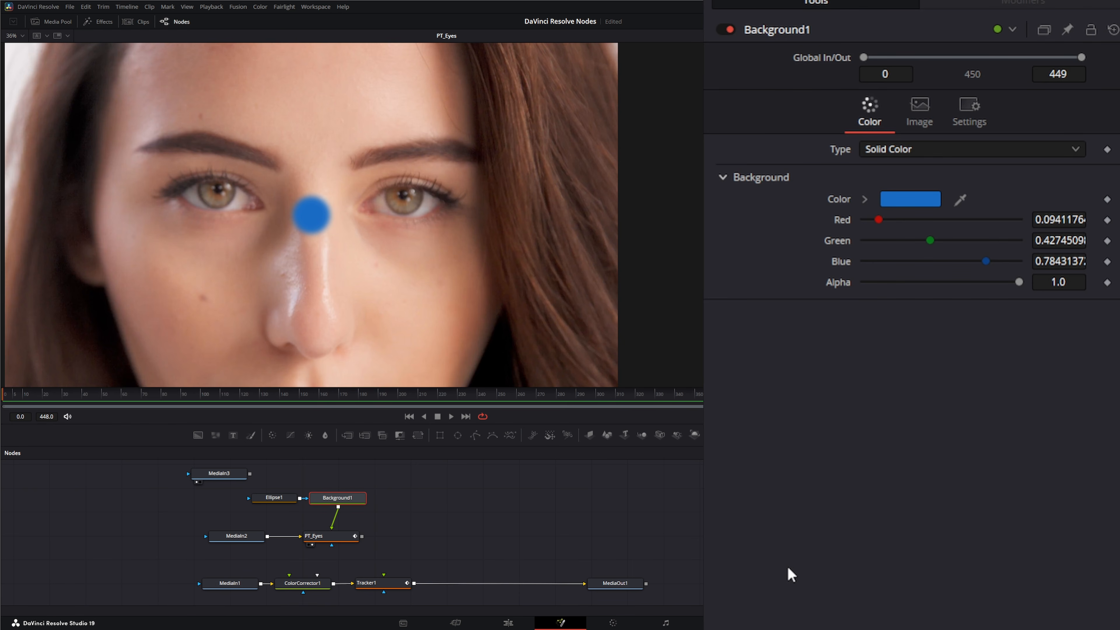
# Check the operation choices of PT_Eyes, keep Match Move with FG over BG, and play back how the blue circle follows the face.
pyautogui.click(328, 536)
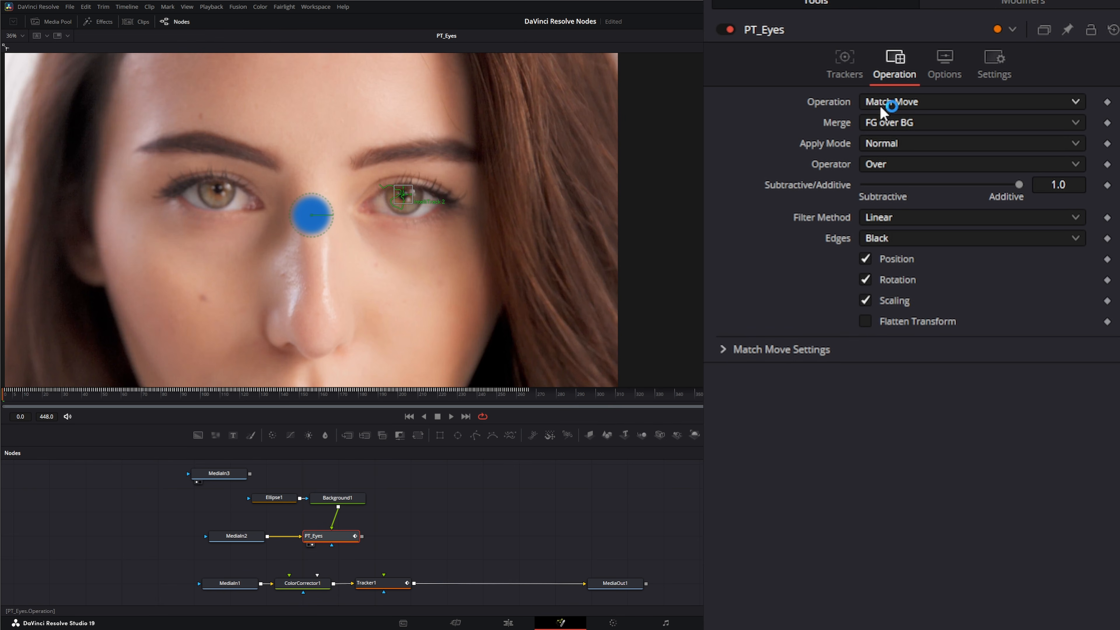
pyautogui.click(917, 103)
pyautogui.click(840, 450)
pyautogui.click(905, 126)
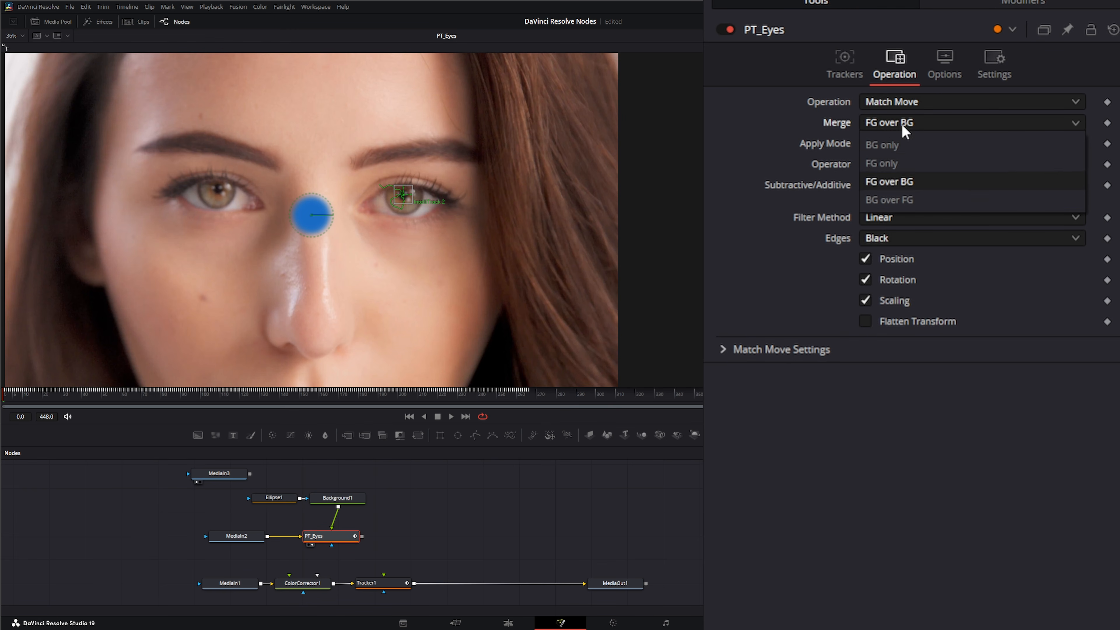
pyautogui.click(909, 186)
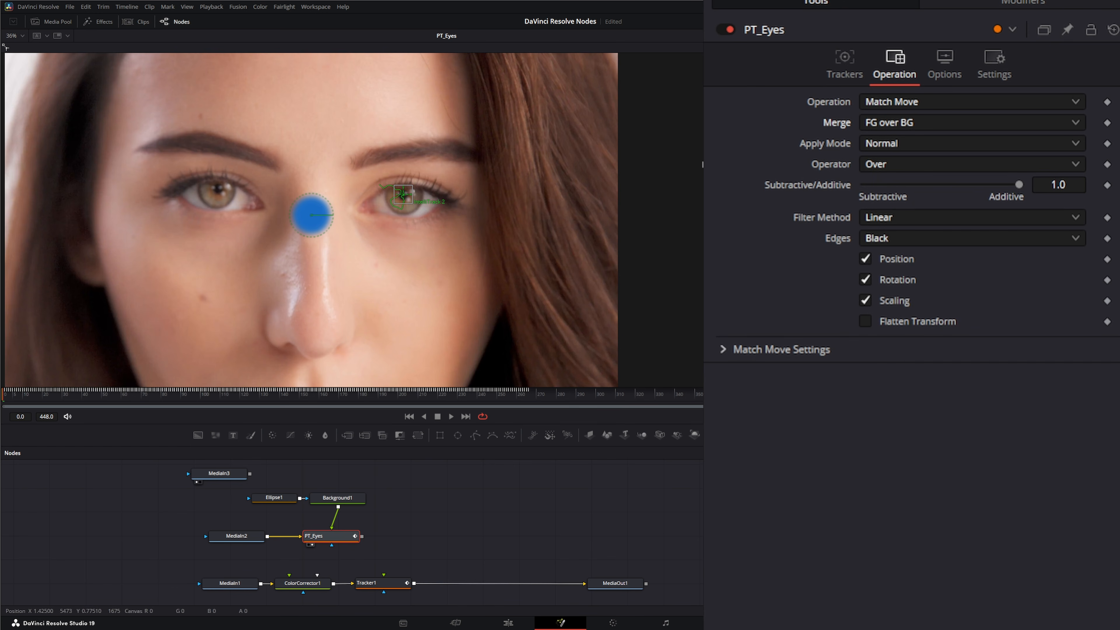
pyautogui.click(454, 416)
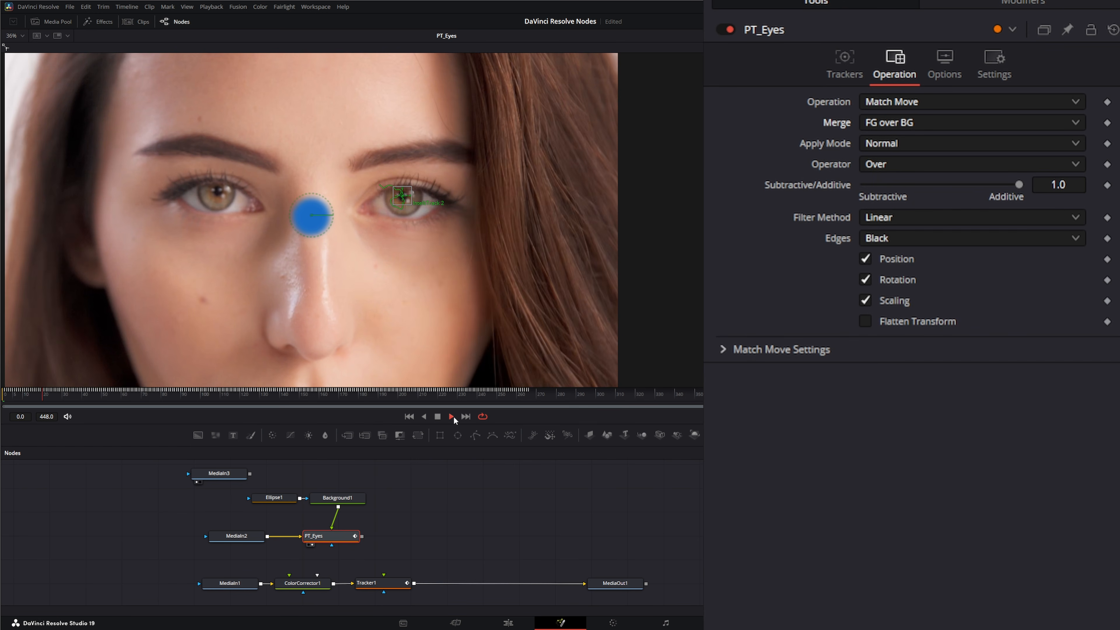
pyautogui.click(438, 416)
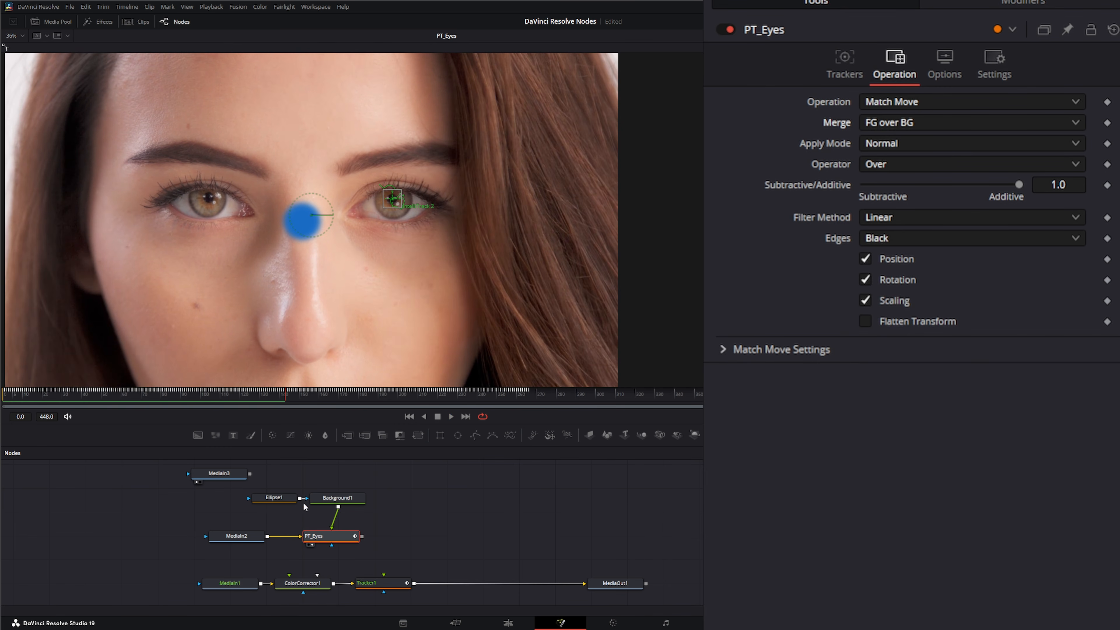
# Move Ellipse1 over the iris of the eye on the image's left, centred at about 0.343, 0.571, and play back the shot.
pyautogui.click(275, 503)
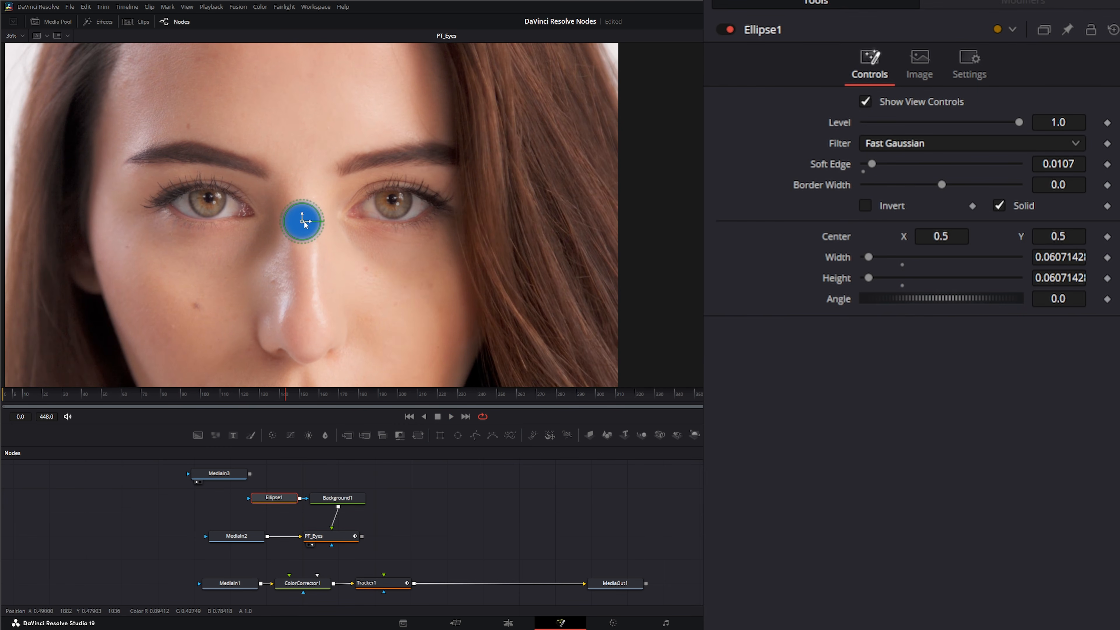
pyautogui.moveTo(304, 222); pyautogui.dragTo(209, 201)
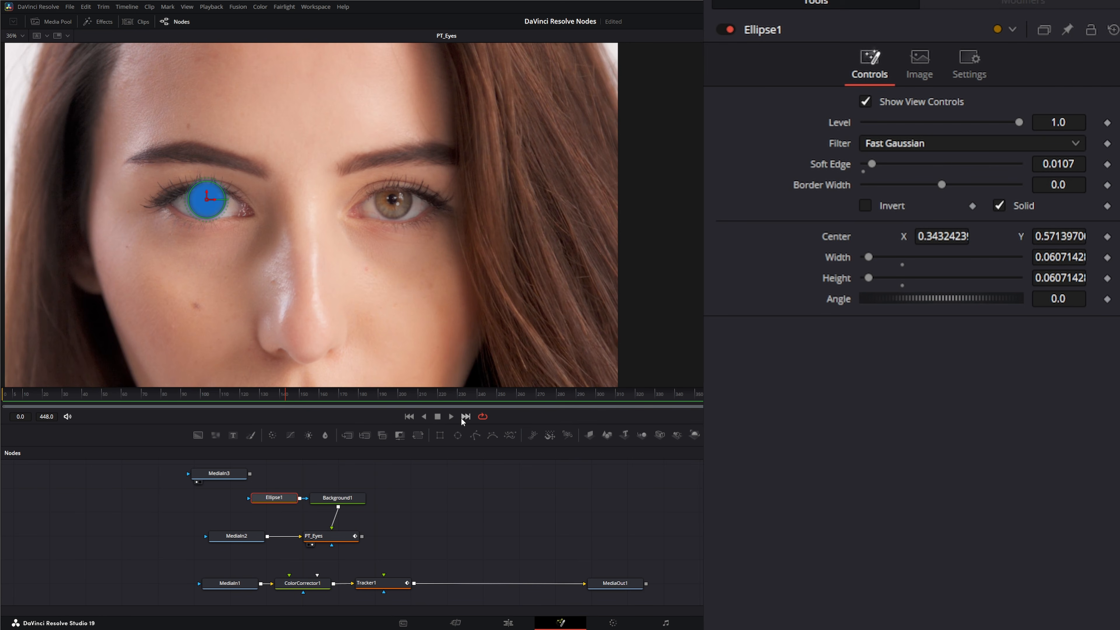
pyautogui.click(450, 415)
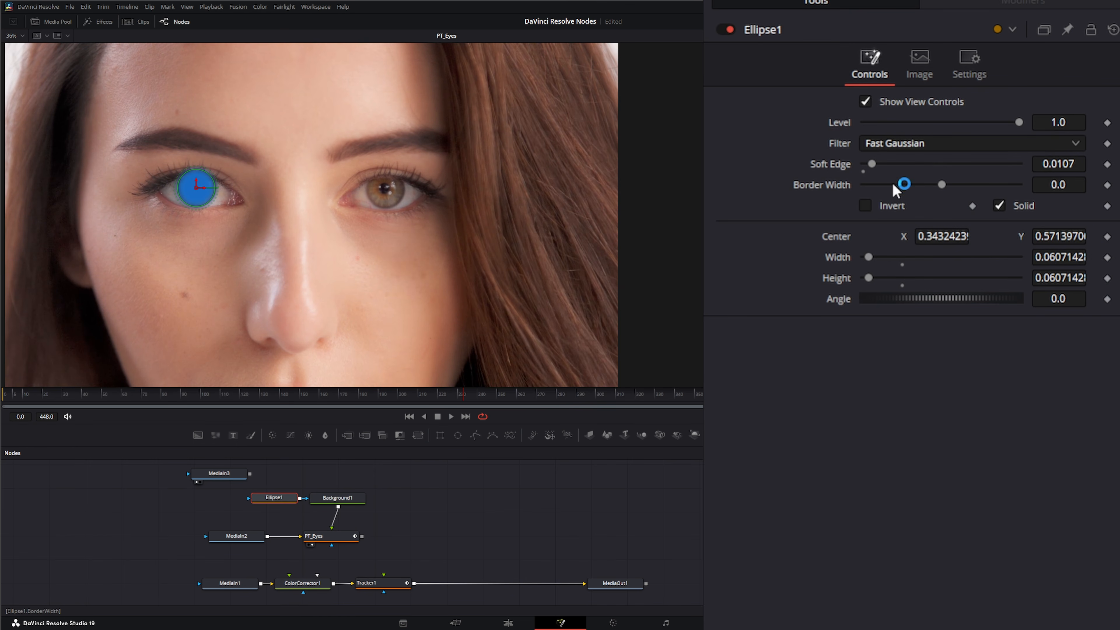
# Set the apply mode of PT_Eyes to Multiply, play the result, return to the first frame and check its tracker list.
pyautogui.click(326, 536)
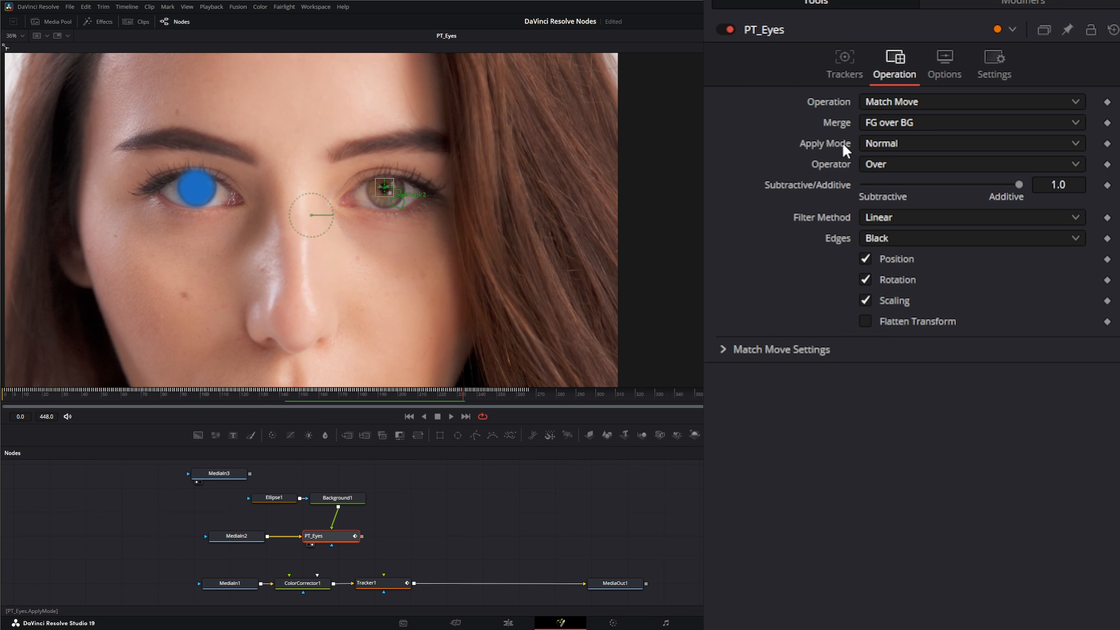
pyautogui.click(899, 144)
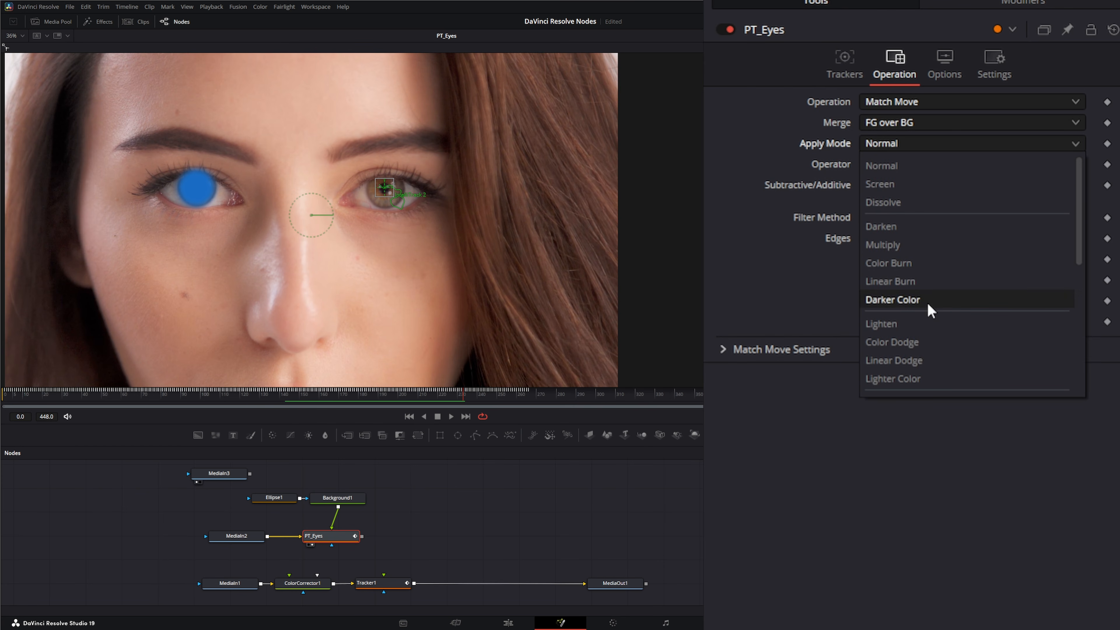
pyautogui.click(887, 245)
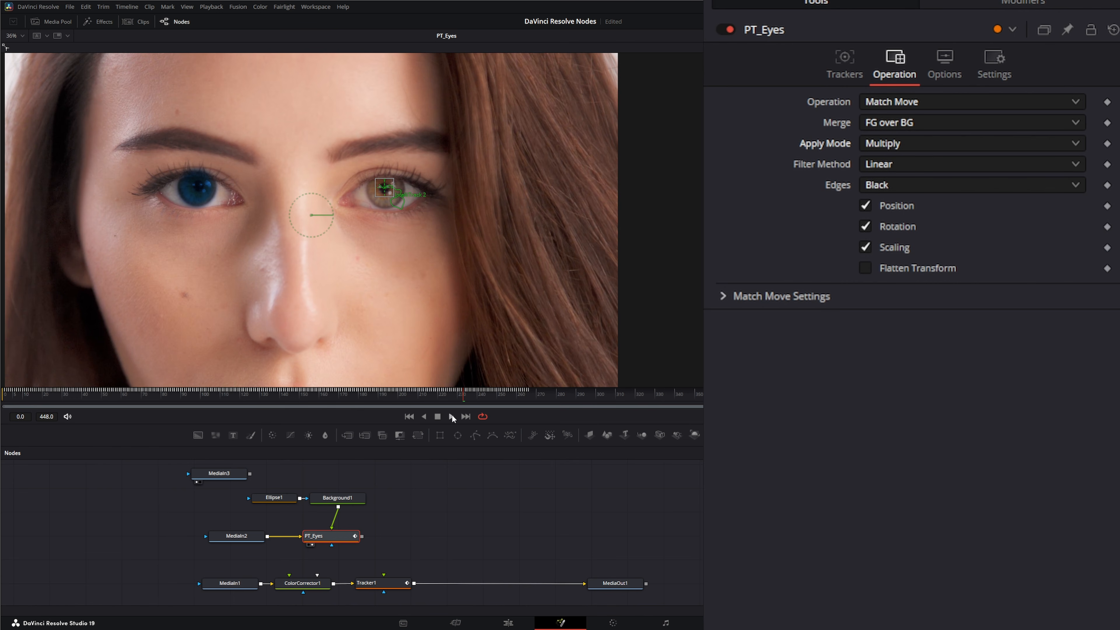
pyautogui.click(453, 417)
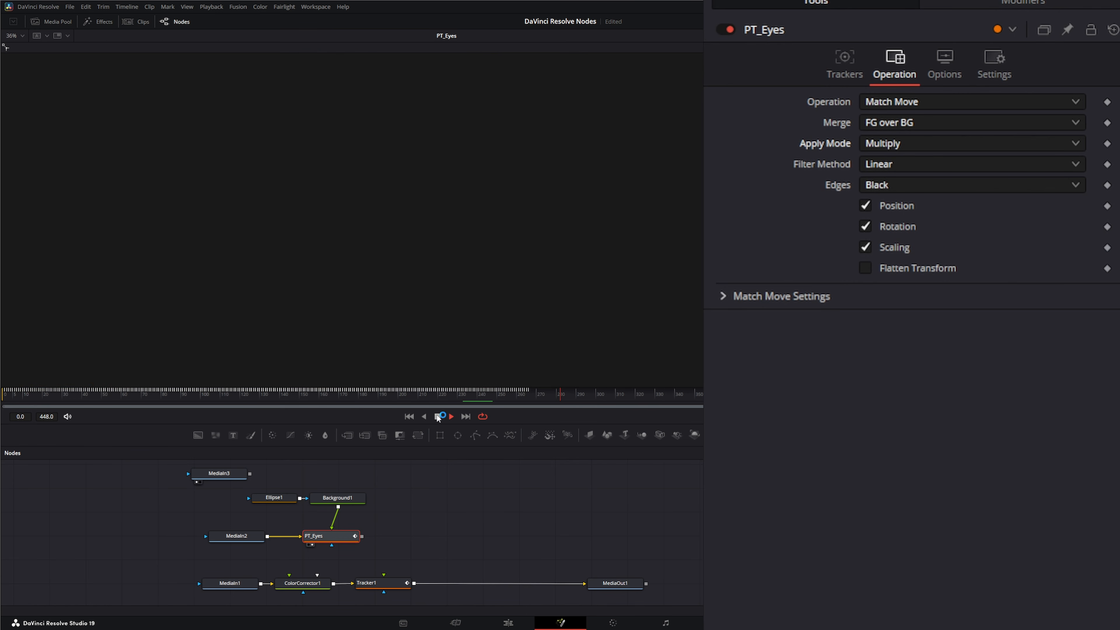
pyautogui.click(413, 417)
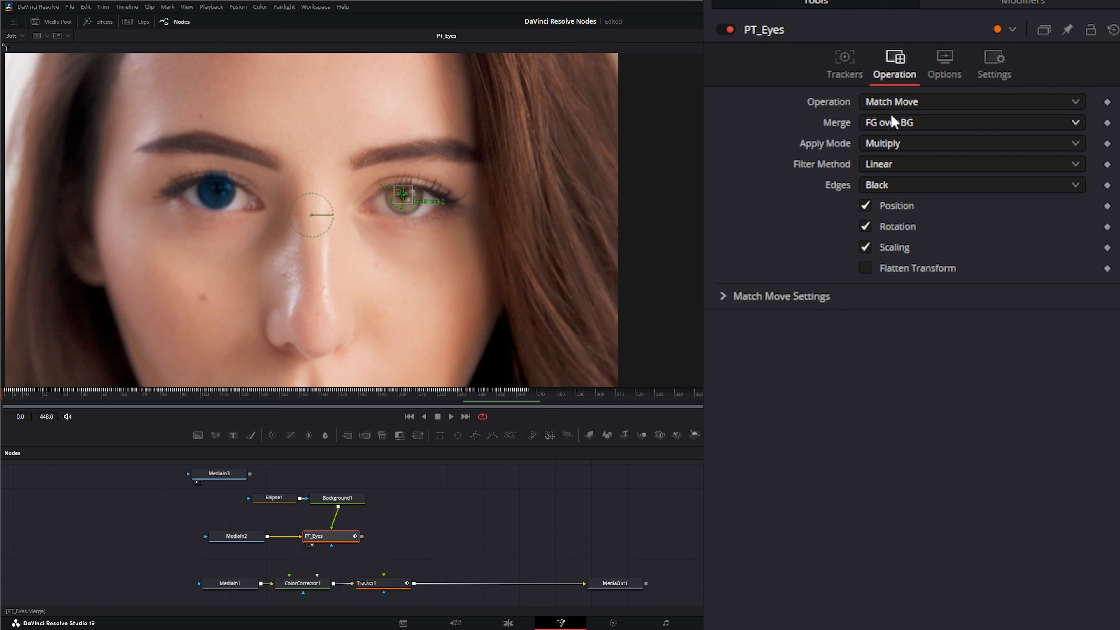
pyautogui.click(844, 60)
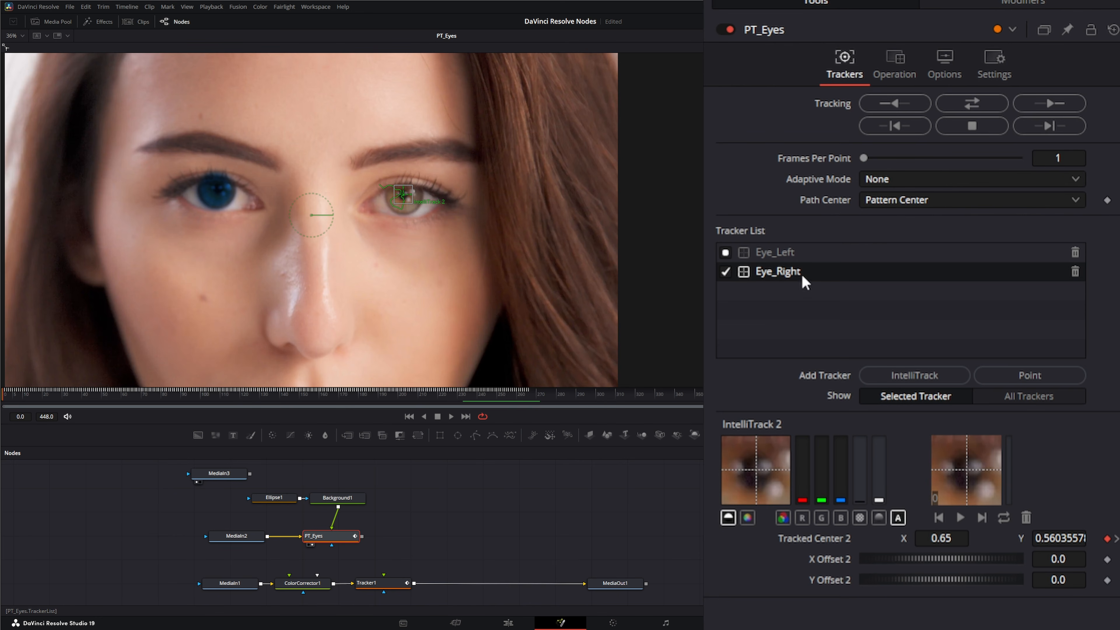
pyautogui.click(895, 59)
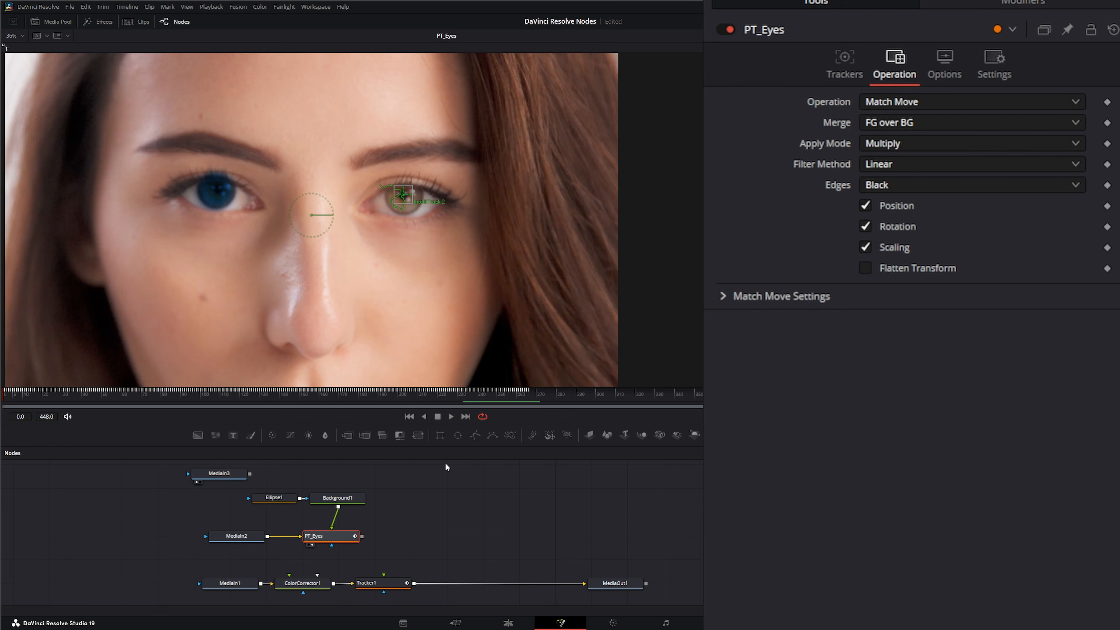
# Rearrange MediaIn3 and Ellipse1 to make room and insert a MultiMerge node between Ellipse1 and Background1.
pyautogui.moveTo(211, 472); pyautogui.dragTo(232, 470)
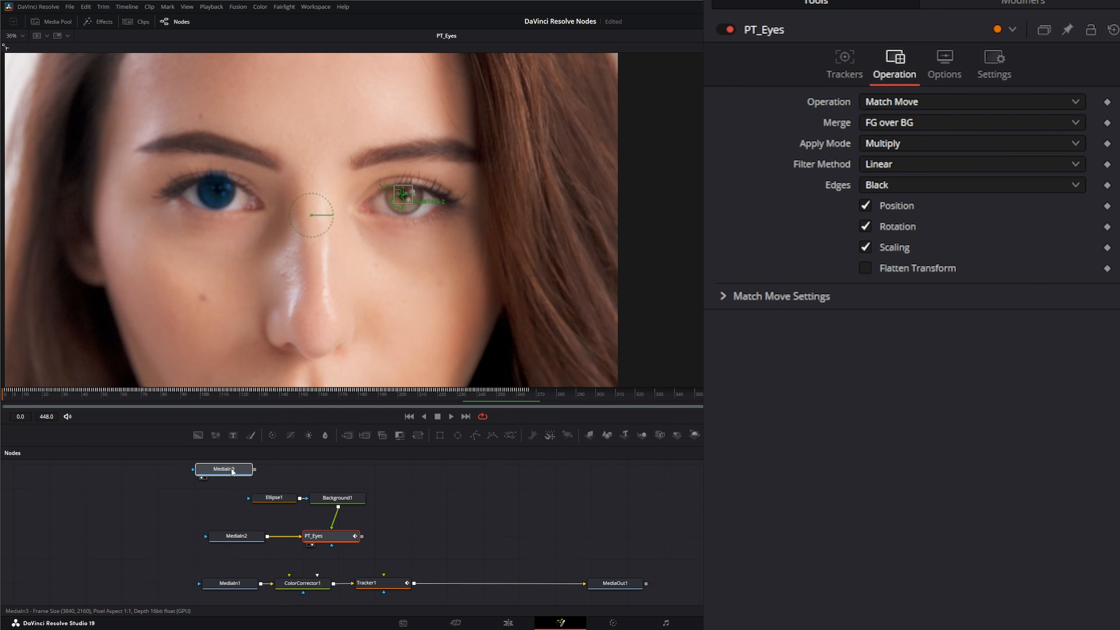
pyautogui.moveTo(475, 513); pyautogui.dragTo(481, 537)
pyautogui.moveTo(233, 489); pyautogui.dragTo(232, 473)
pyautogui.moveTo(287, 521); pyautogui.dragTo(211, 522)
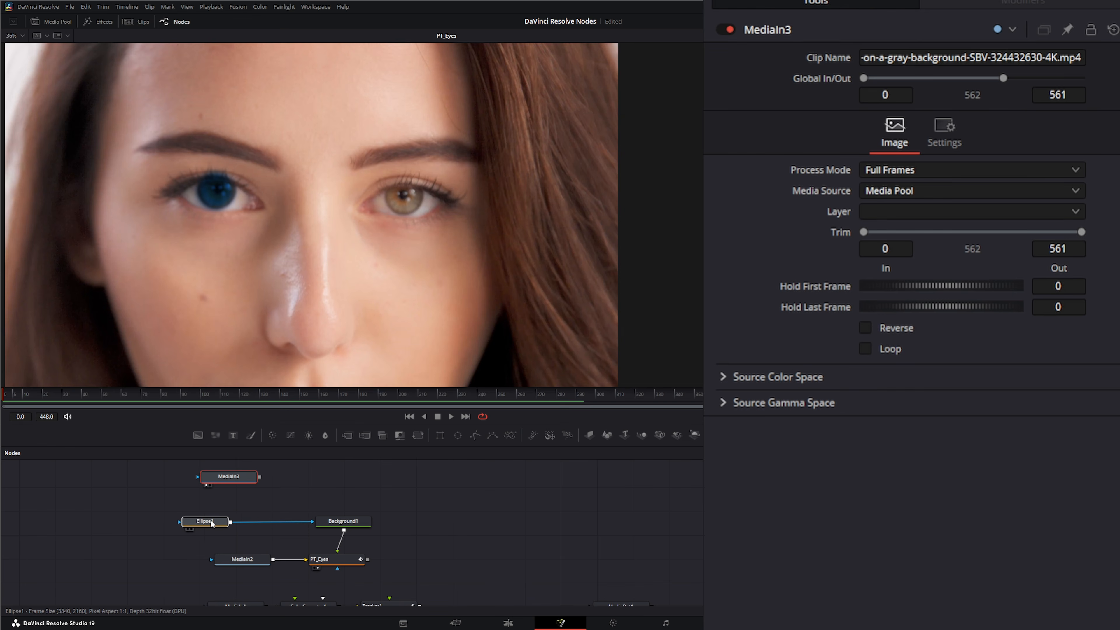
pyautogui.click(206, 519)
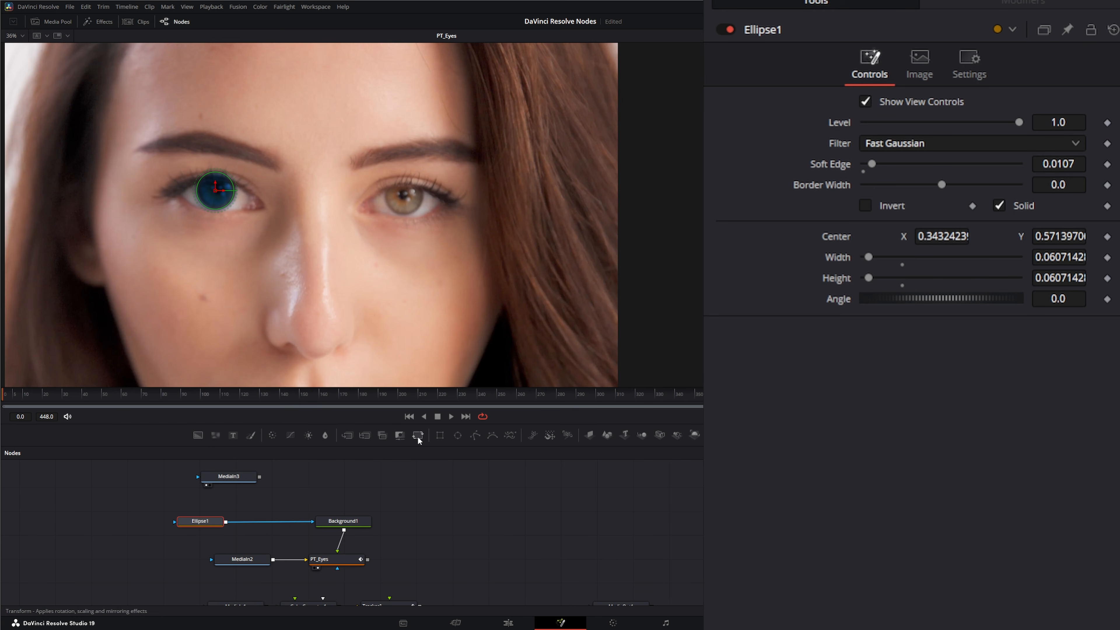
pyautogui.moveTo(347, 436); pyautogui.dragTo(354, 462)
pyautogui.moveTo(275, 509)
pyautogui.mouseDown()
pyautogui.moveTo(272, 536)
pyautogui.moveTo(277, 527)
pyautogui.mouseUp()
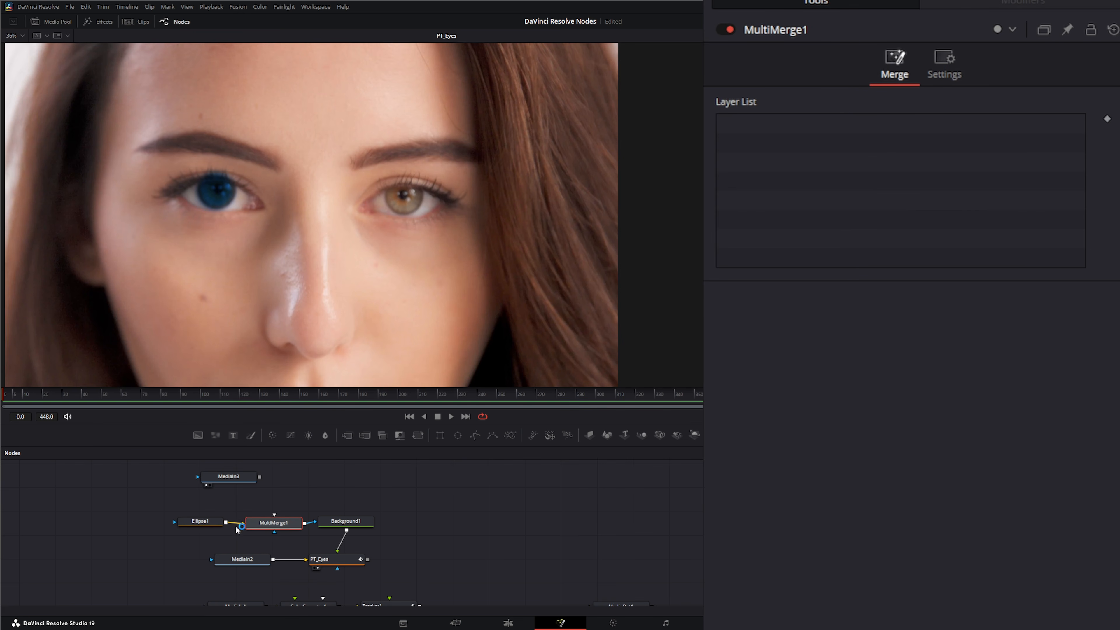
# Duplicate the Ellipse1 mask and connect the copy to MultiMerge1 as an additional layer.
pyautogui.click(199, 525)
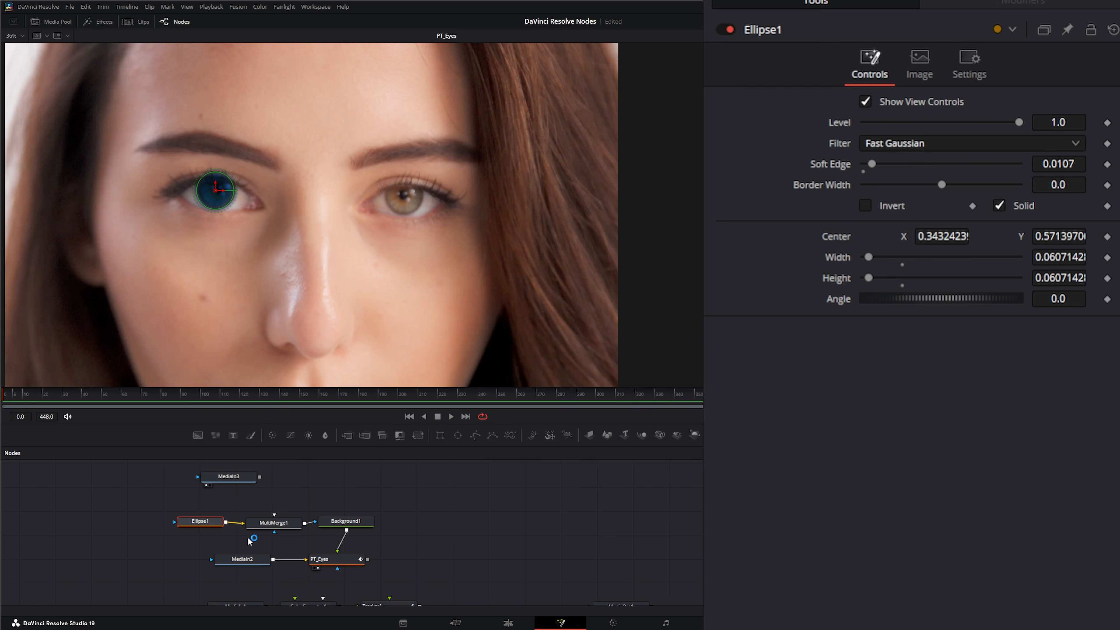
pyautogui.hotkey('ctrl', 'c')
pyautogui.hotkey('ctrl', 'v')
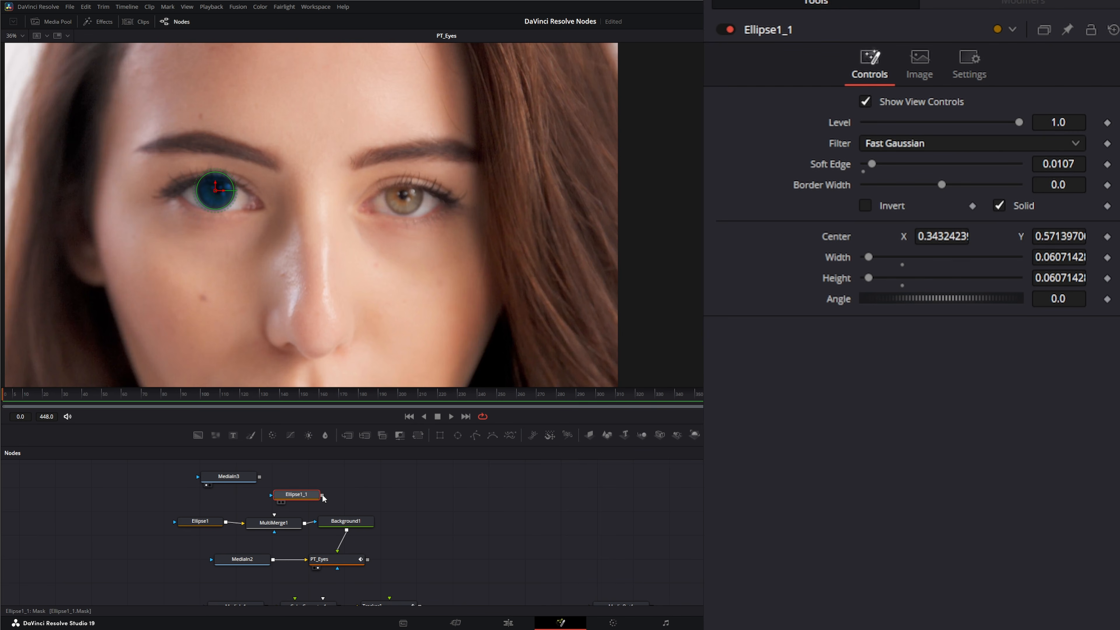
pyautogui.moveTo(322, 495); pyautogui.dragTo(288, 515)
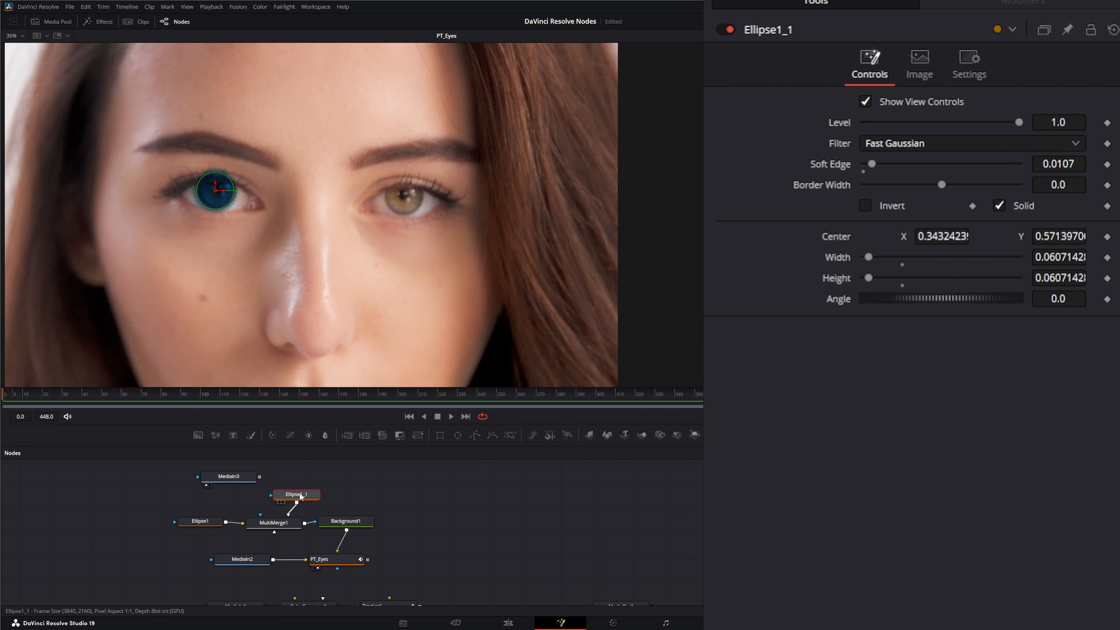
# Move the copied ellipse over the other eye's iris, centred at about 0.653, 0.550, and play back both coloured eyes.
pyautogui.moveTo(217, 195); pyautogui.dragTo(405, 201)
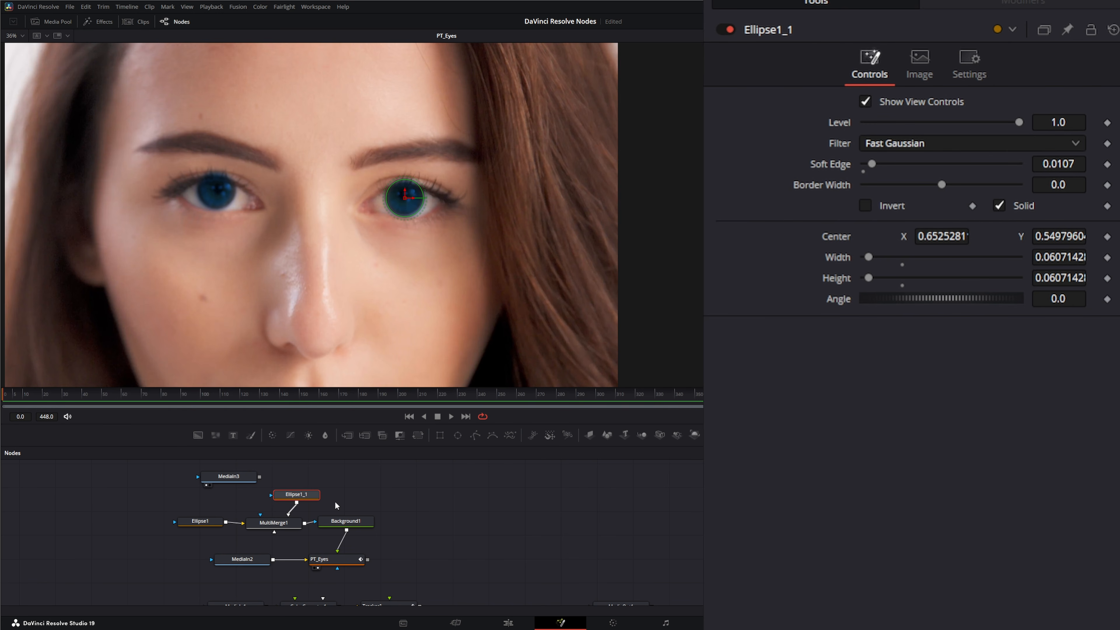
pyautogui.click(451, 417)
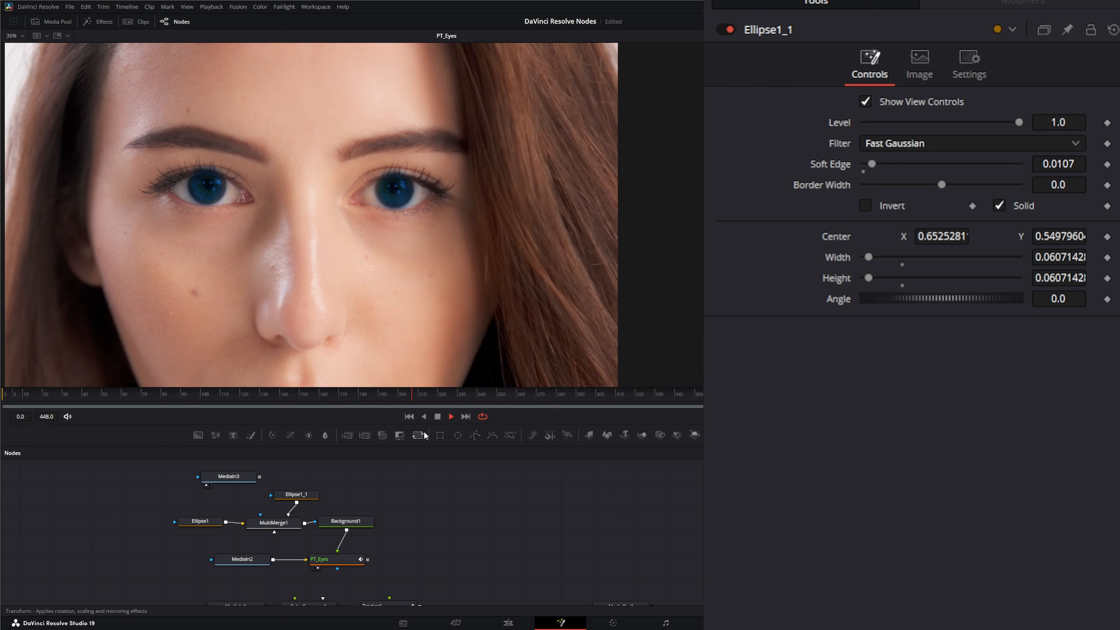
pyautogui.press('space')
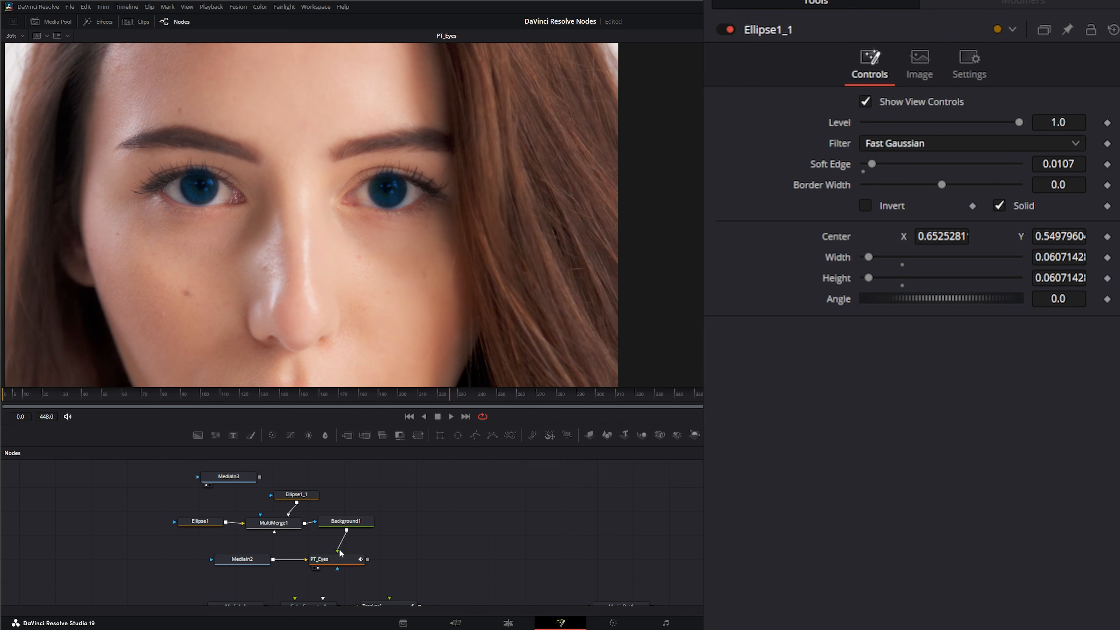
# Review the settings of Background1 and MultiMerge1, and the tracker list and operation settings of PT_Eyes.
pyautogui.click(341, 524)
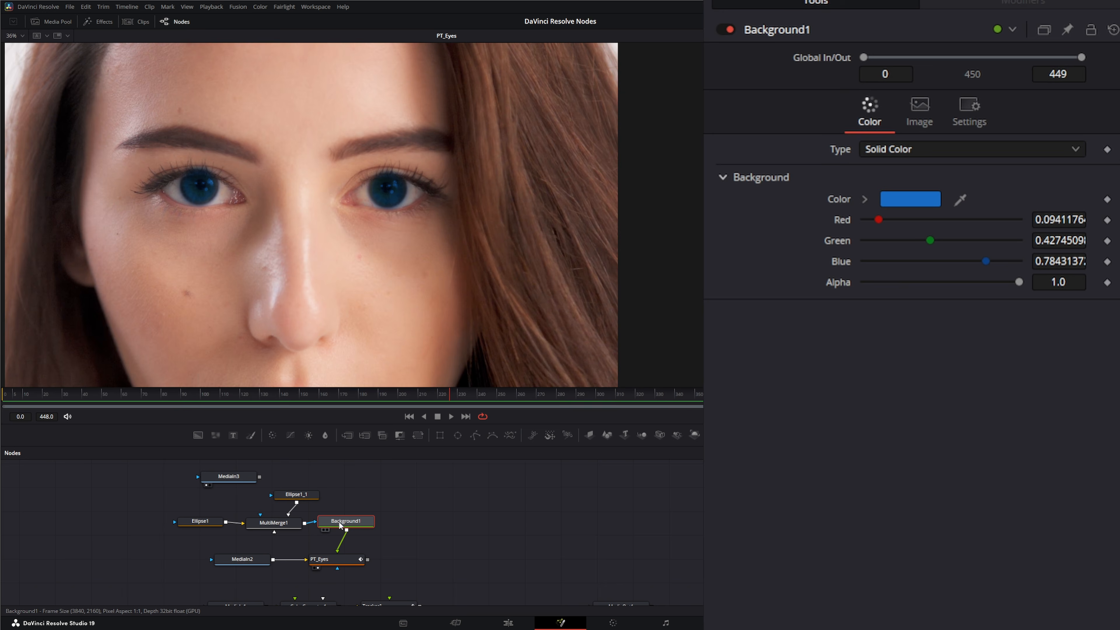
pyautogui.click(272, 527)
pyautogui.click(328, 560)
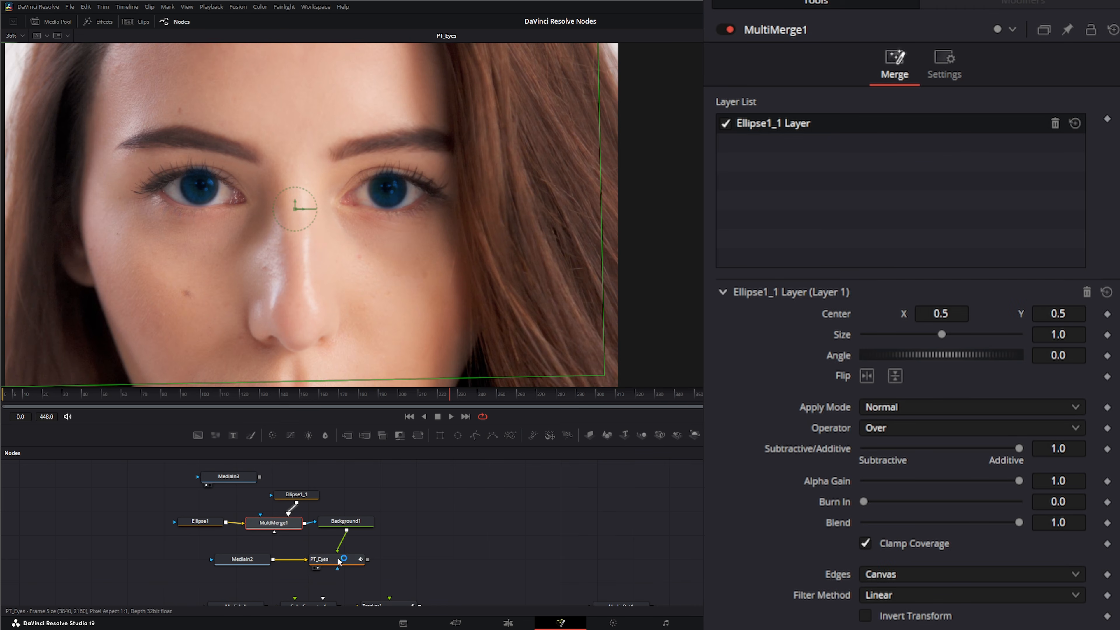
pyautogui.click(855, 58)
pyautogui.click(760, 272)
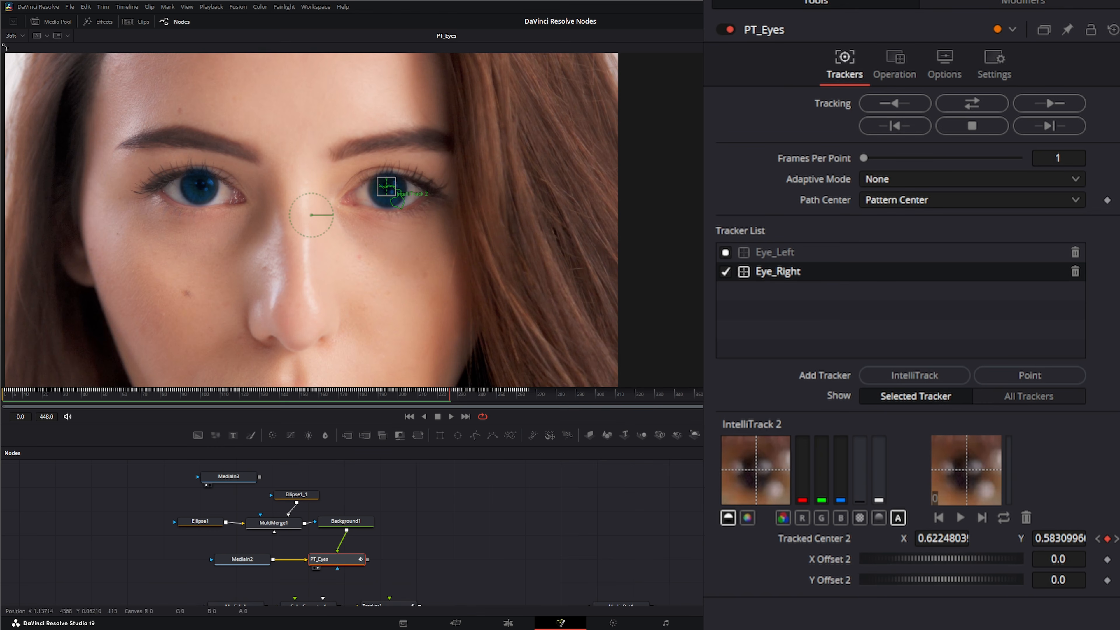
pyautogui.click(895, 62)
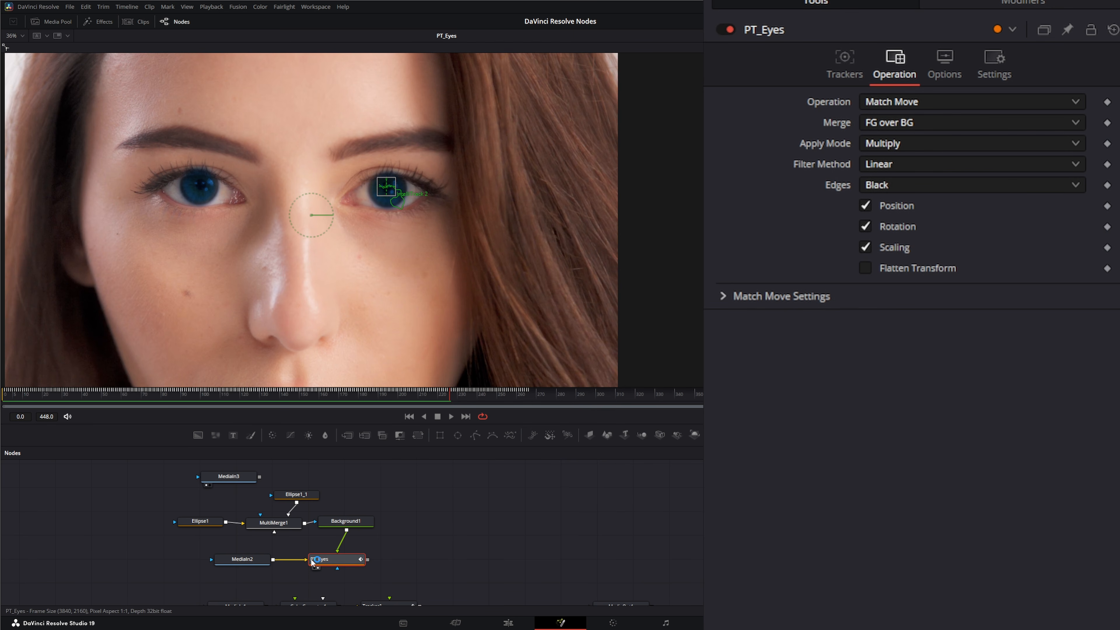
# Detach PT_Eyes from the node chain, set it aside, and suspend its Eye_Right tracker.
pyautogui.moveTo(314, 560); pyautogui.dragTo(99, 517)
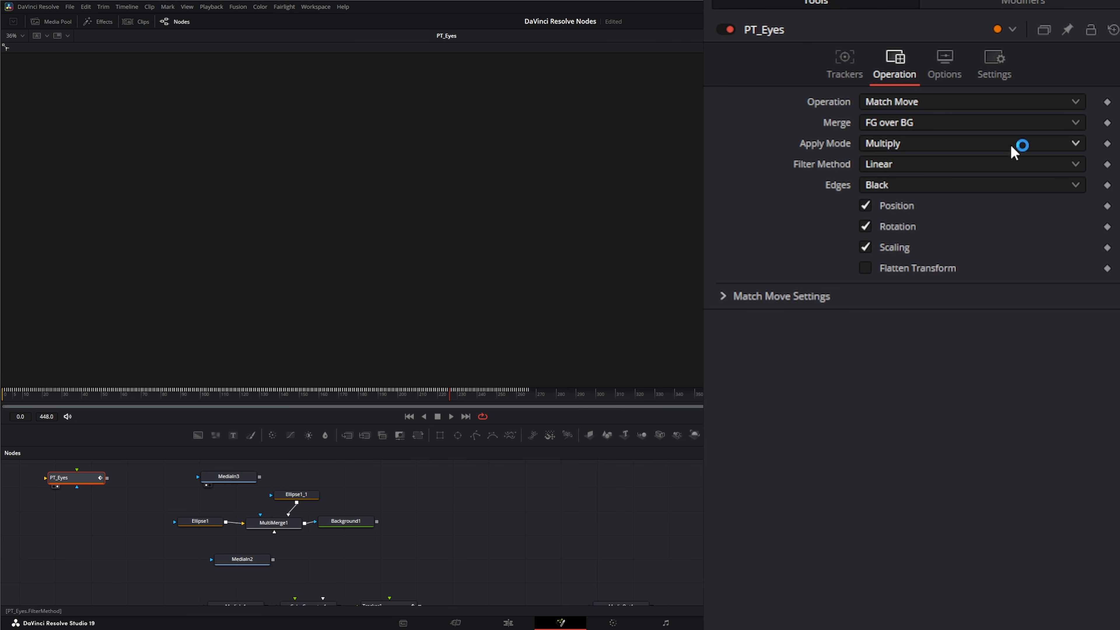
pyautogui.click(845, 66)
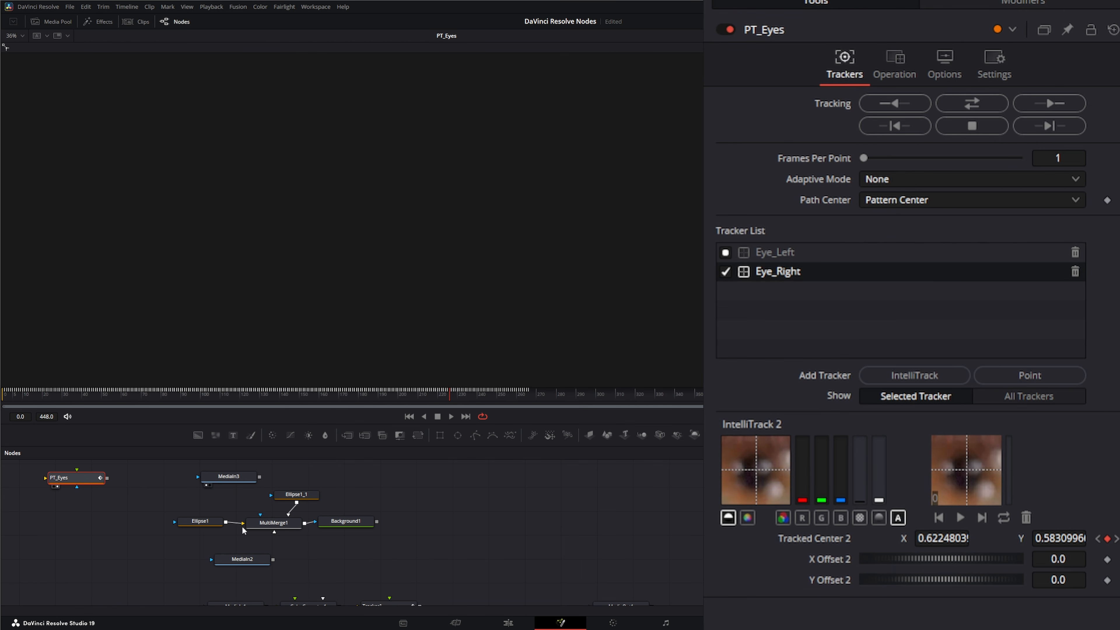
pyautogui.moveTo(82, 481); pyautogui.dragTo(87, 482)
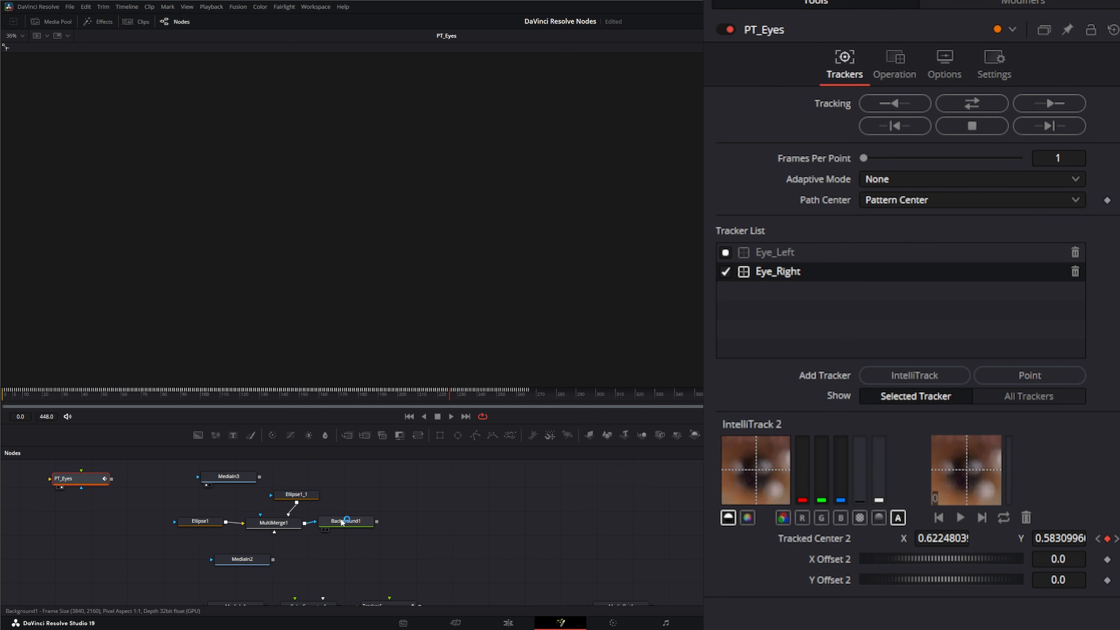
pyautogui.click(727, 272)
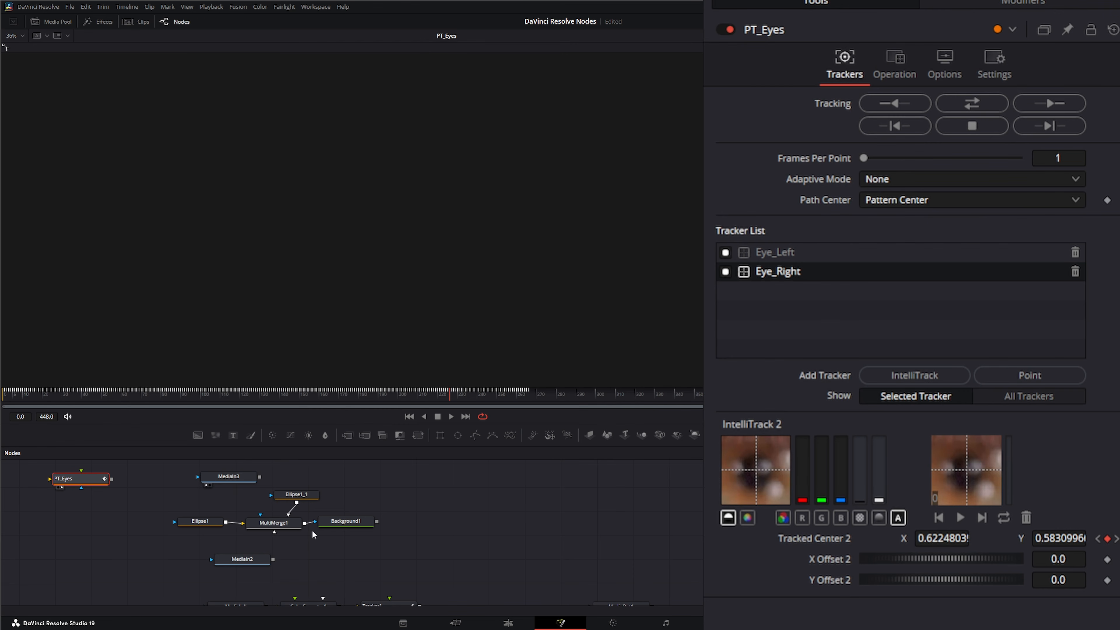
# Delete MultiMerge1 and the copied ellipse Ellipse1_1, and place Ellipse1 beside Background1 with MediaIn2 moved out of the way.
pyautogui.moveTo(246, 560); pyautogui.dragTo(215, 563)
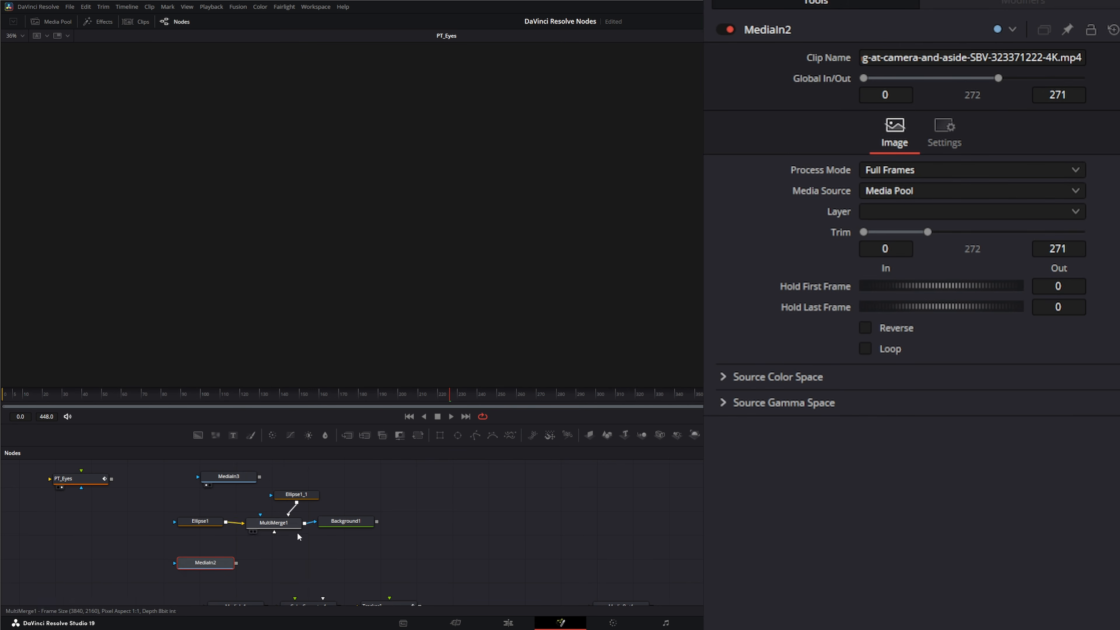
pyautogui.moveTo(284, 474); pyautogui.dragTo(328, 554)
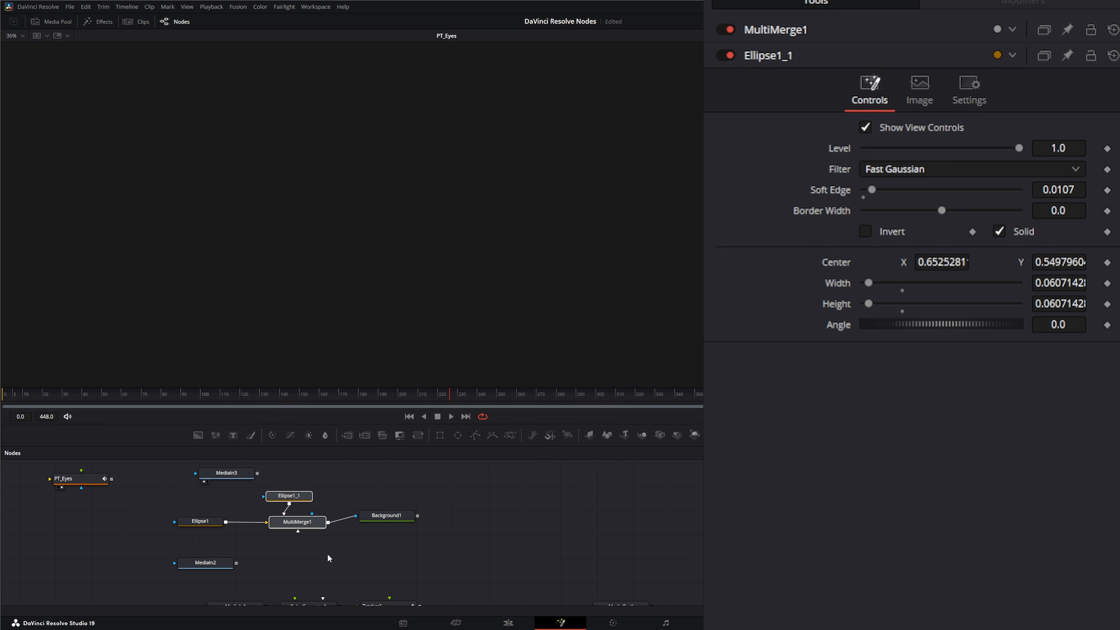
pyautogui.press('Delete')
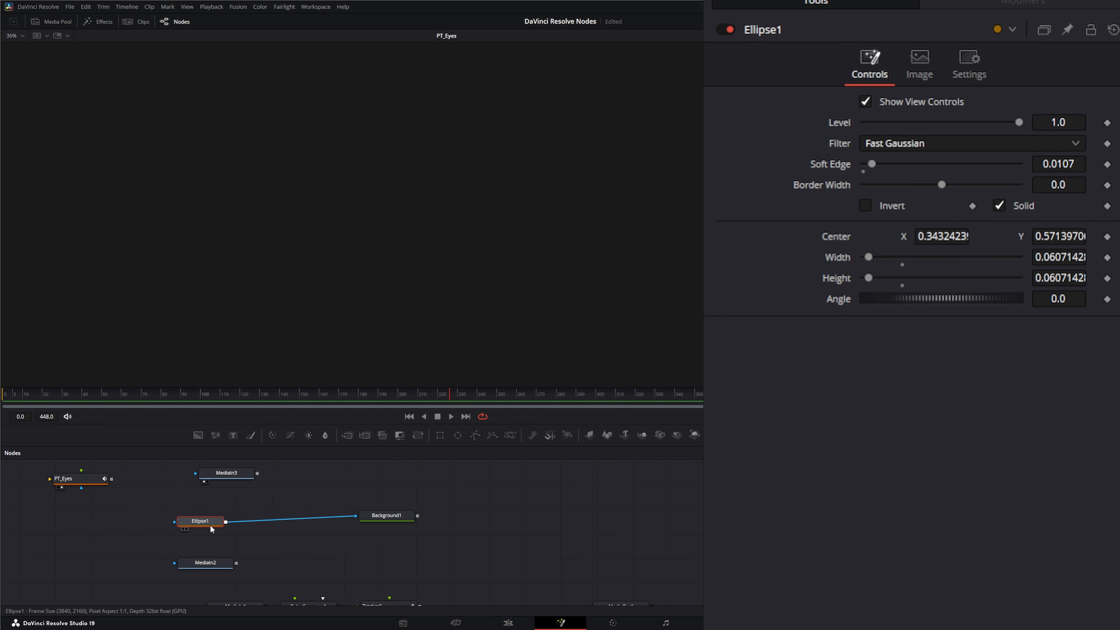
pyautogui.moveTo(208, 522); pyautogui.dragTo(304, 516)
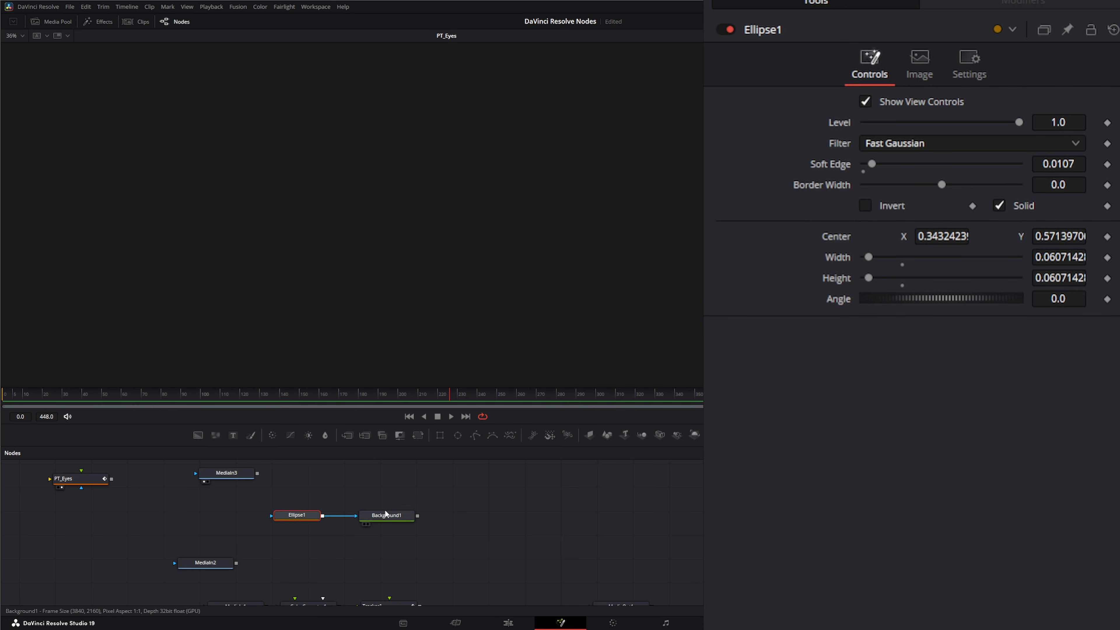
# View Background1 with its mask and reset Ellipse1's center to the default so the blue circle sits mid-frame.
pyautogui.moveTo(378, 440); pyautogui.dragTo(374, 346)
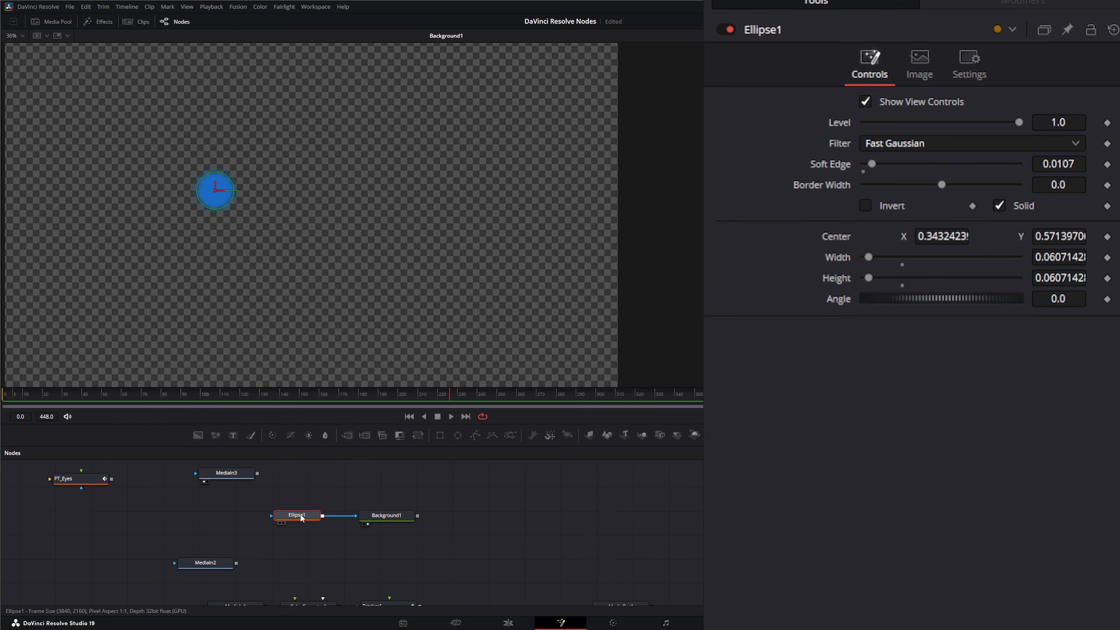
pyautogui.moveTo(301, 516); pyautogui.dragTo(293, 280)
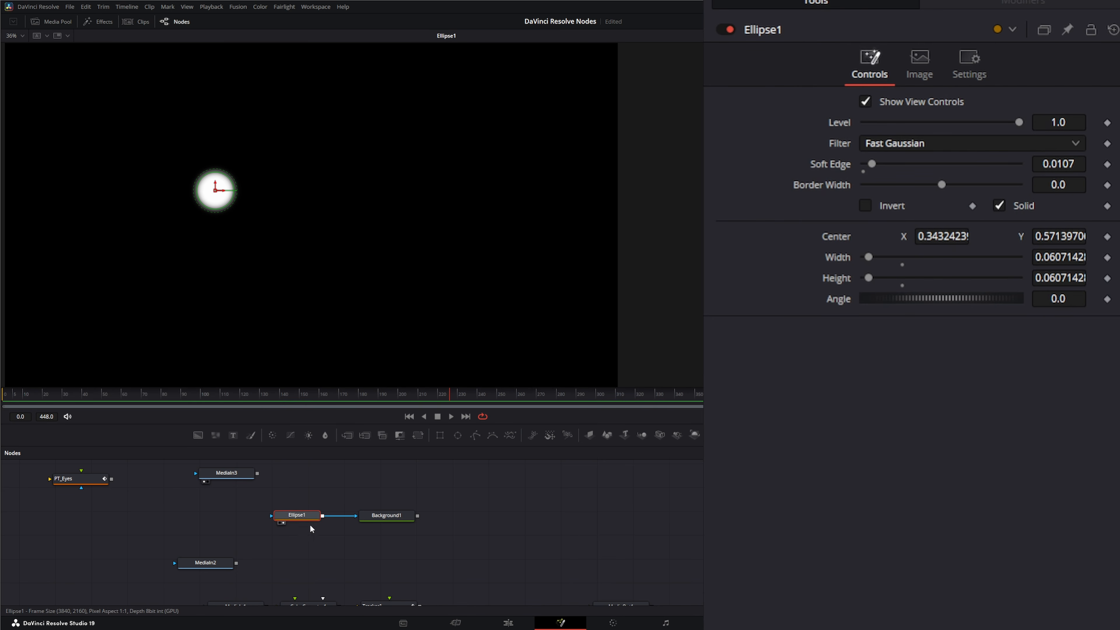
pyautogui.moveTo(391, 518); pyautogui.dragTo(377, 273)
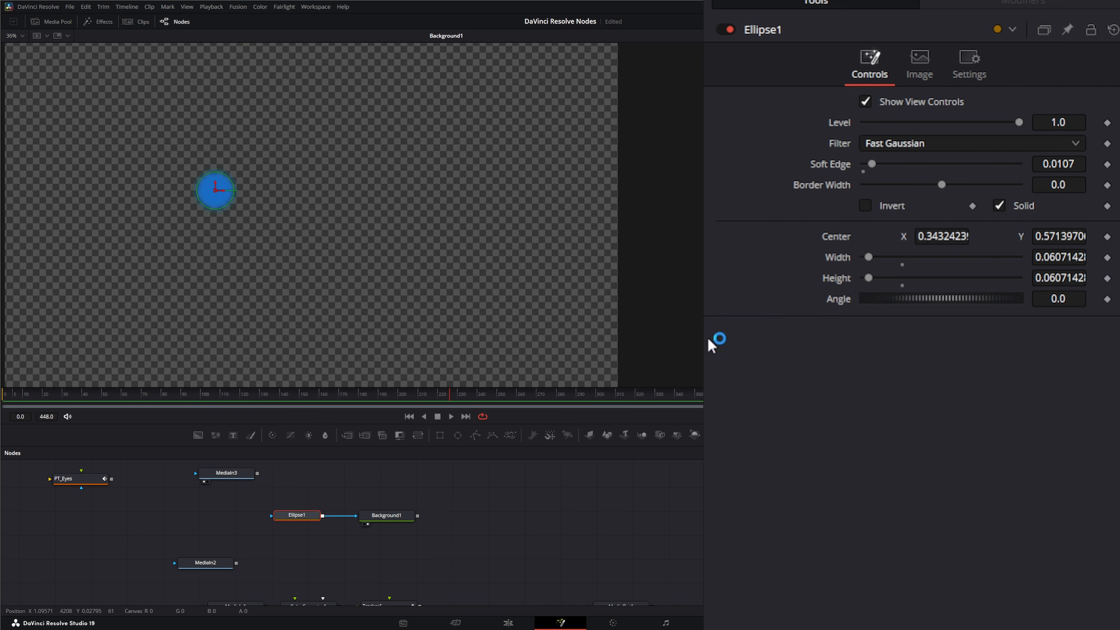
pyautogui.doubleClick(840, 238)
pyautogui.click(387, 518)
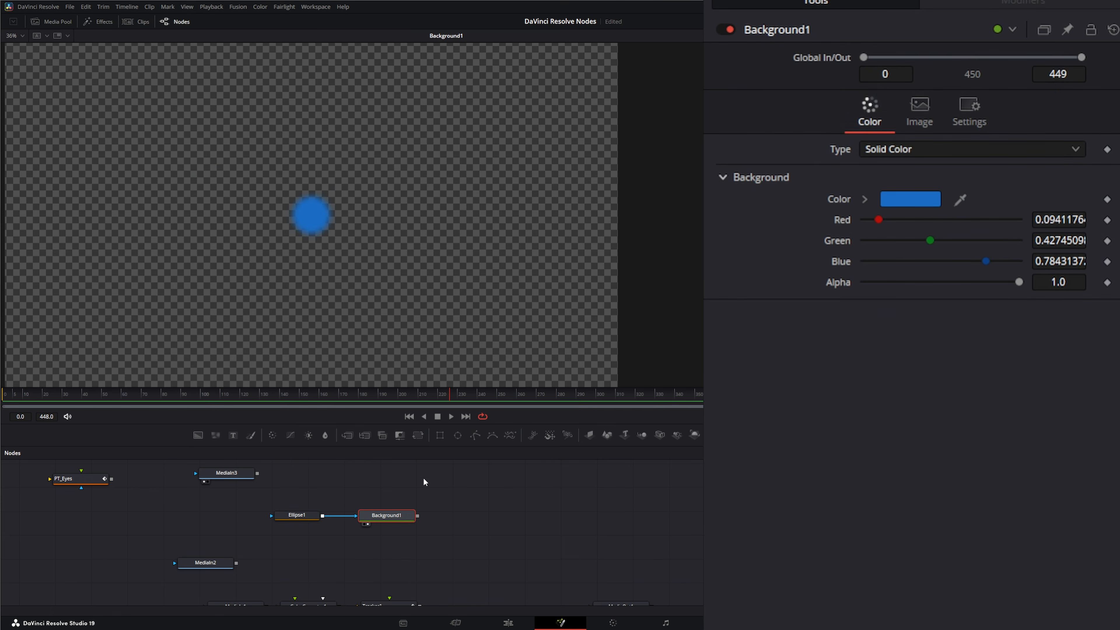
# Add two Transform nodes beside Background1 and feed Background1's output into both.
pyautogui.moveTo(418, 435); pyautogui.dragTo(466, 516)
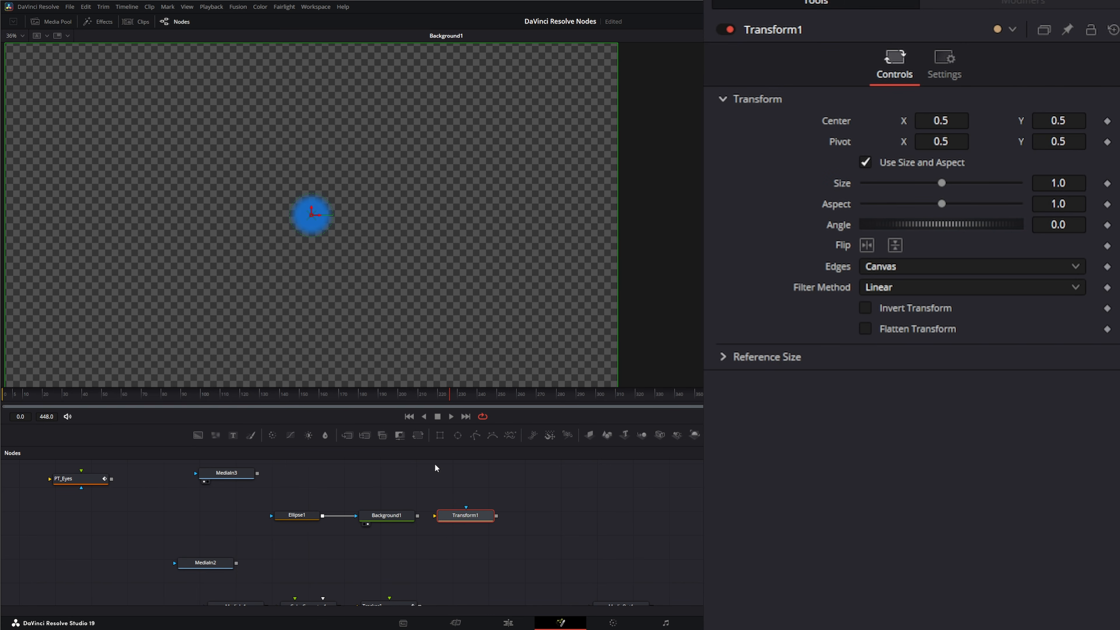
pyautogui.moveTo(418, 435); pyautogui.dragTo(468, 546)
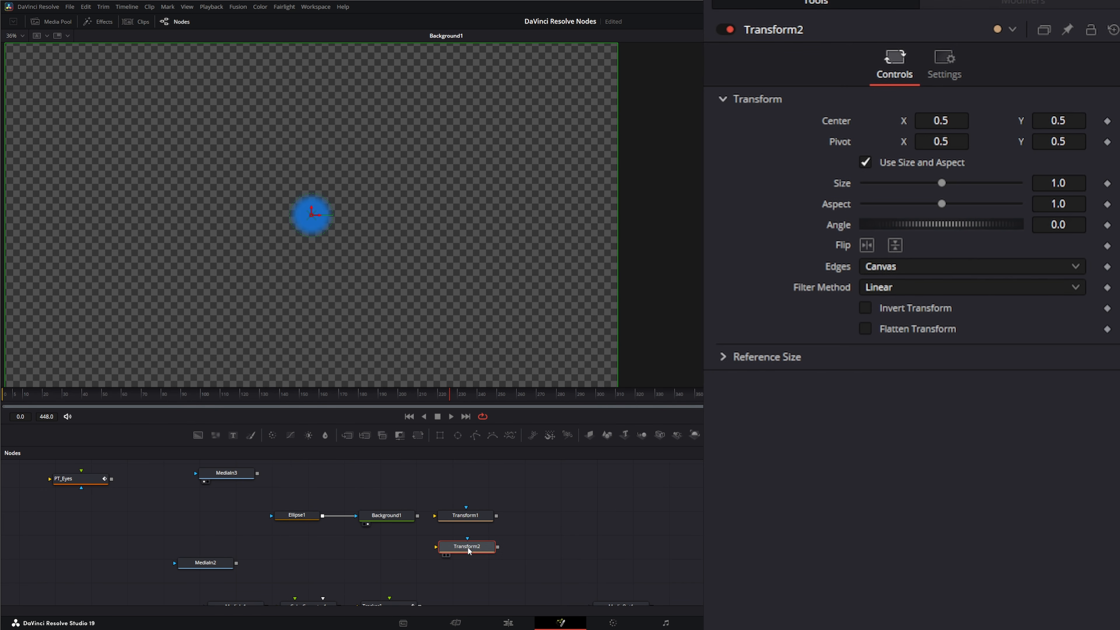
pyautogui.moveTo(417, 516); pyautogui.dragTo(438, 550)
pyautogui.click(468, 520)
# Add a Merge node with MediaIn2 as background and Transform2 as foreground, and show it in the viewer.
pyautogui.moveTo(219, 566); pyautogui.dragTo(323, 570)
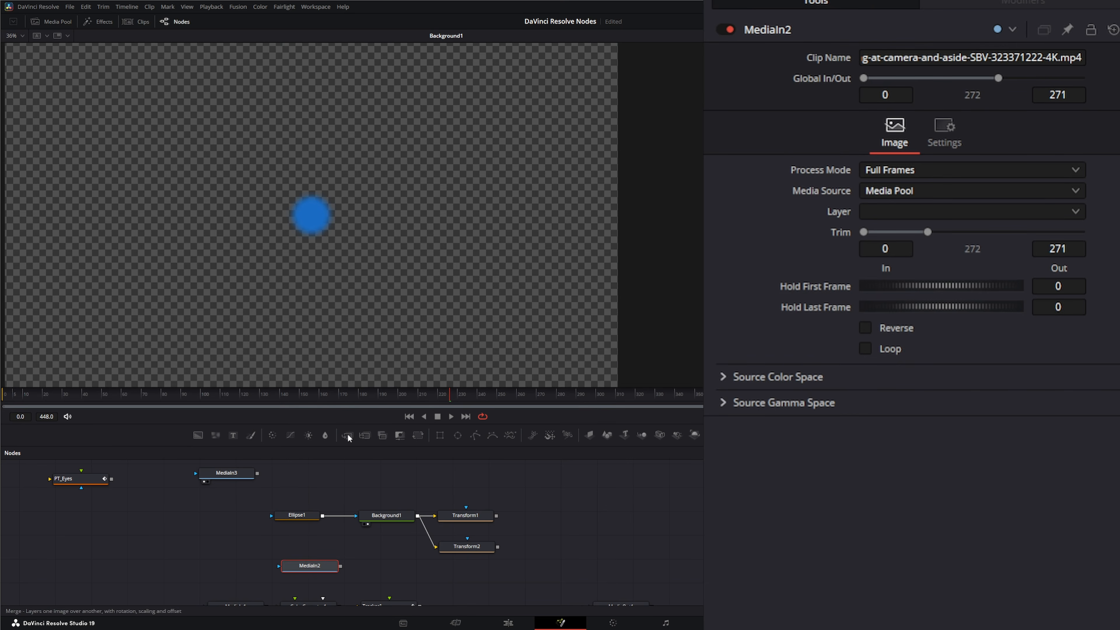
pyautogui.moveTo(347, 433); pyautogui.dragTo(477, 574)
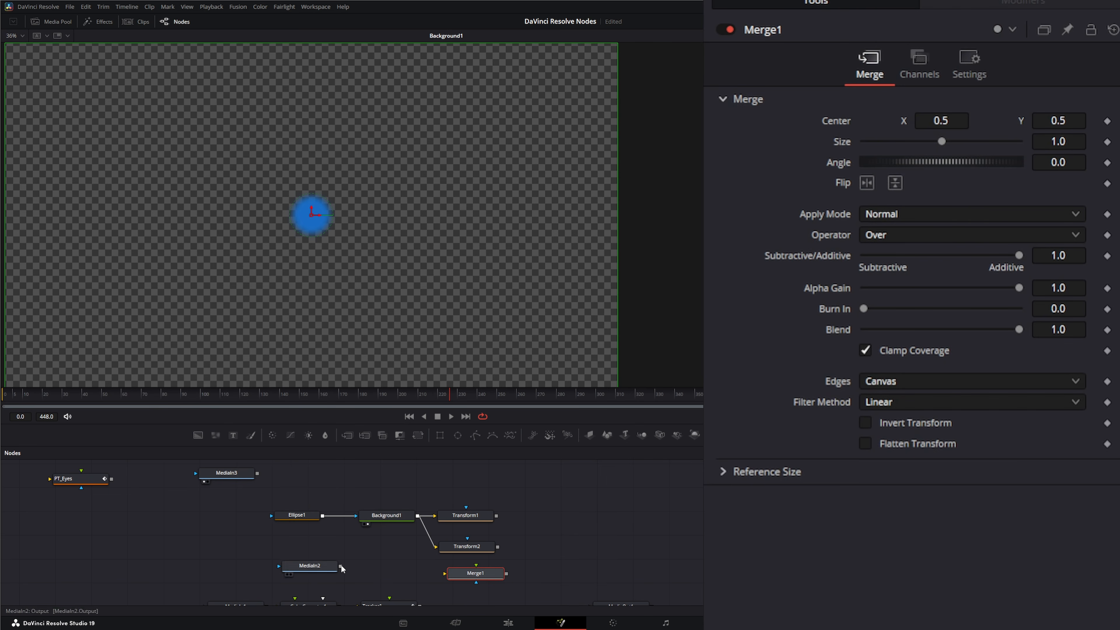
pyautogui.moveTo(340, 566); pyautogui.dragTo(450, 576)
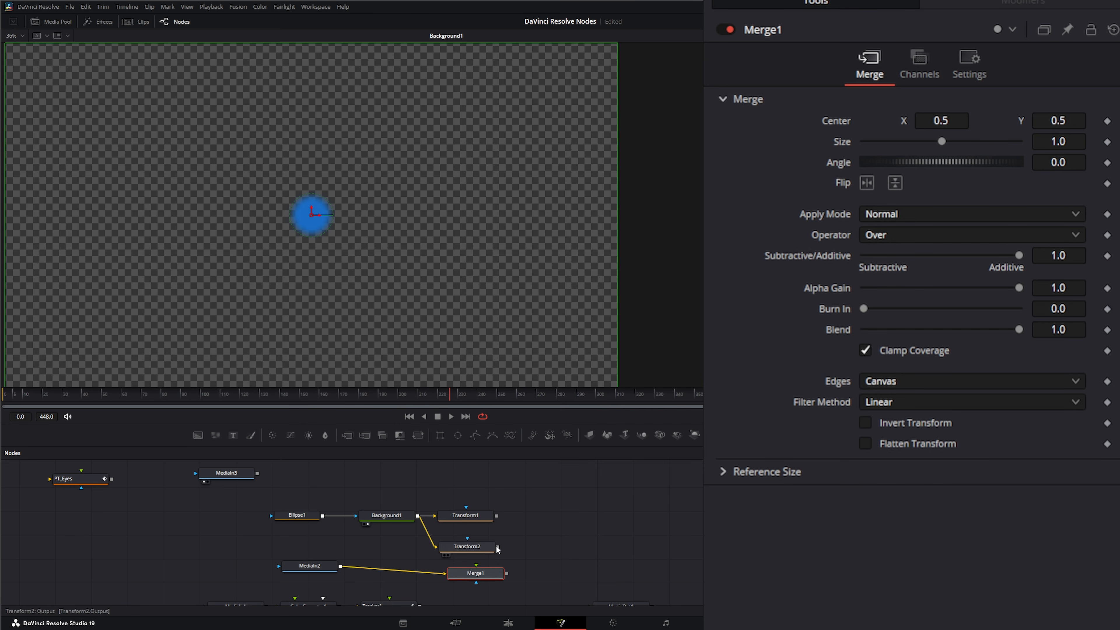
pyautogui.moveTo(498, 549); pyautogui.dragTo(478, 573)
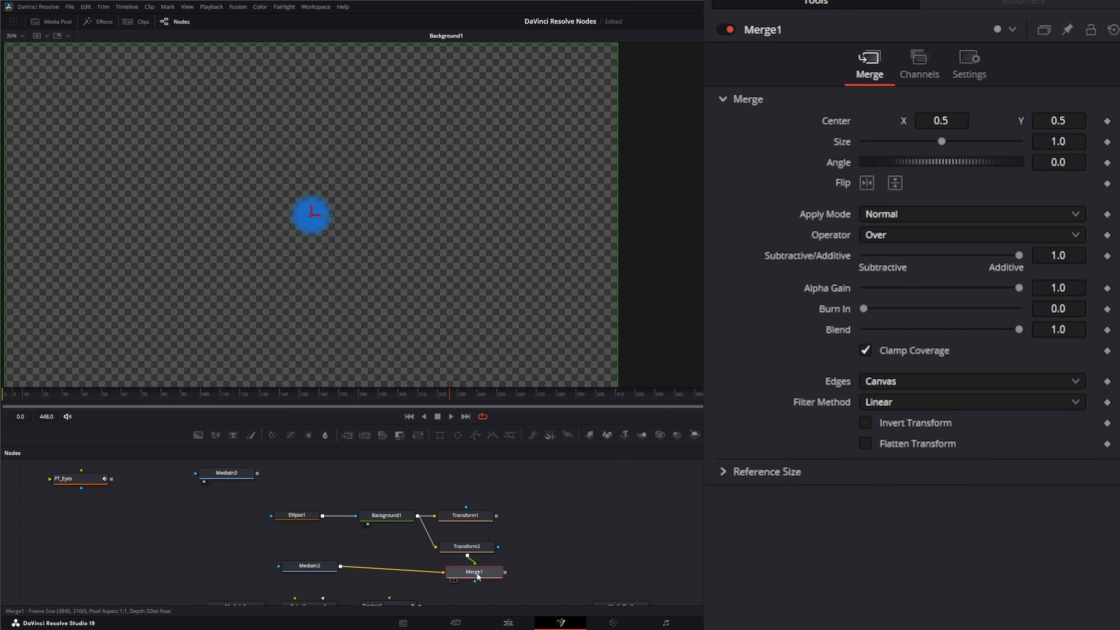
pyautogui.press('2')
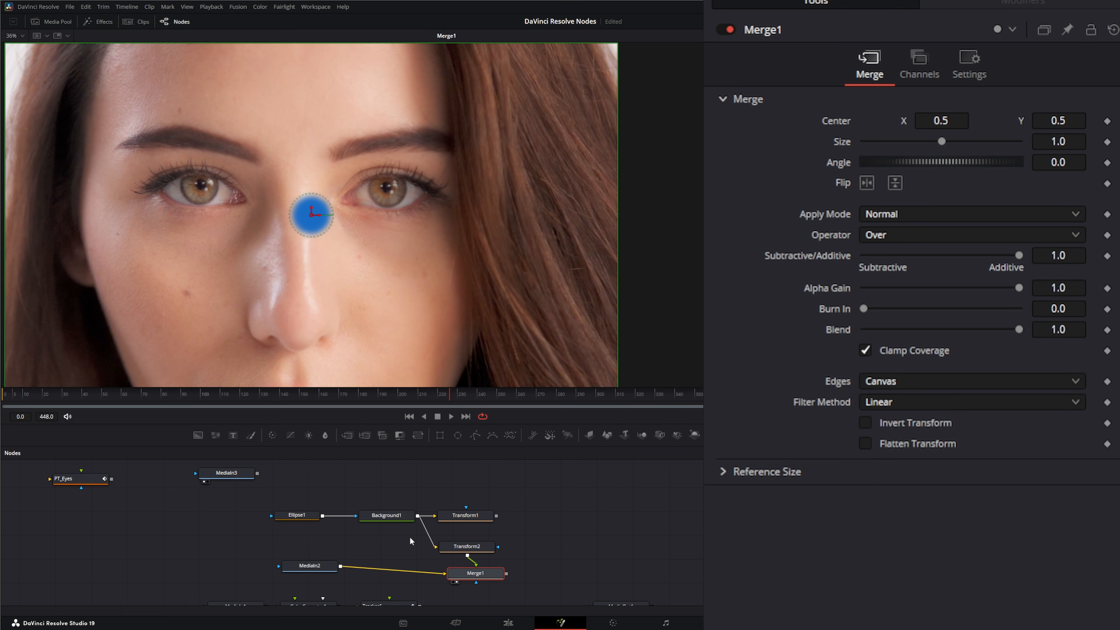
# Add a second Merge node combining Transform1 over Transform2, and feed it into Merge1 as the foreground.
pyautogui.click(464, 516)
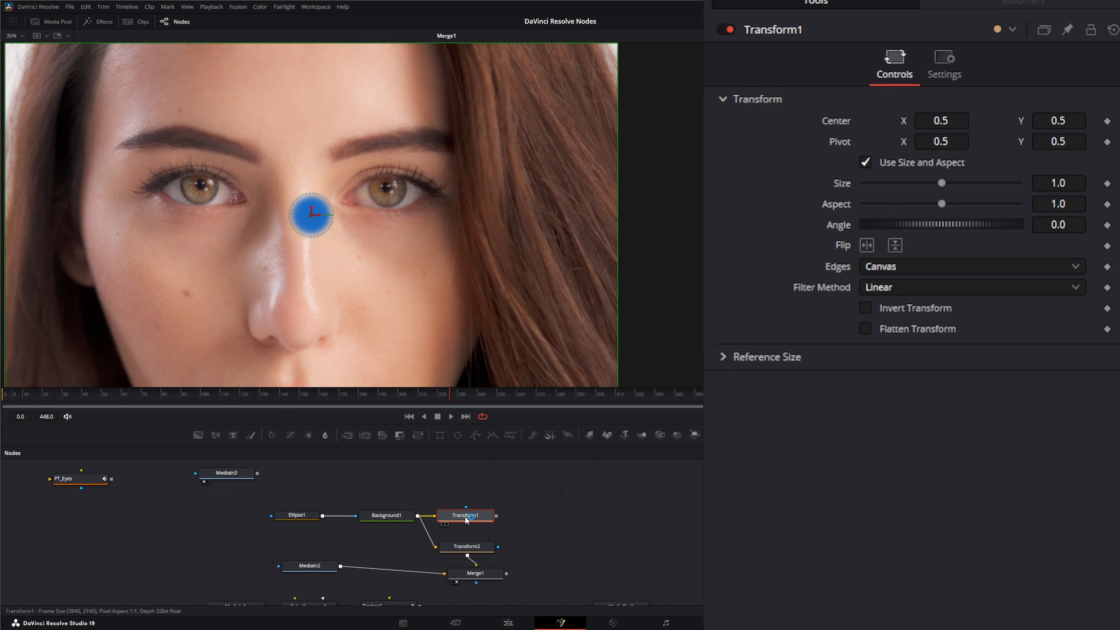
pyautogui.moveTo(483, 517); pyautogui.dragTo(482, 542)
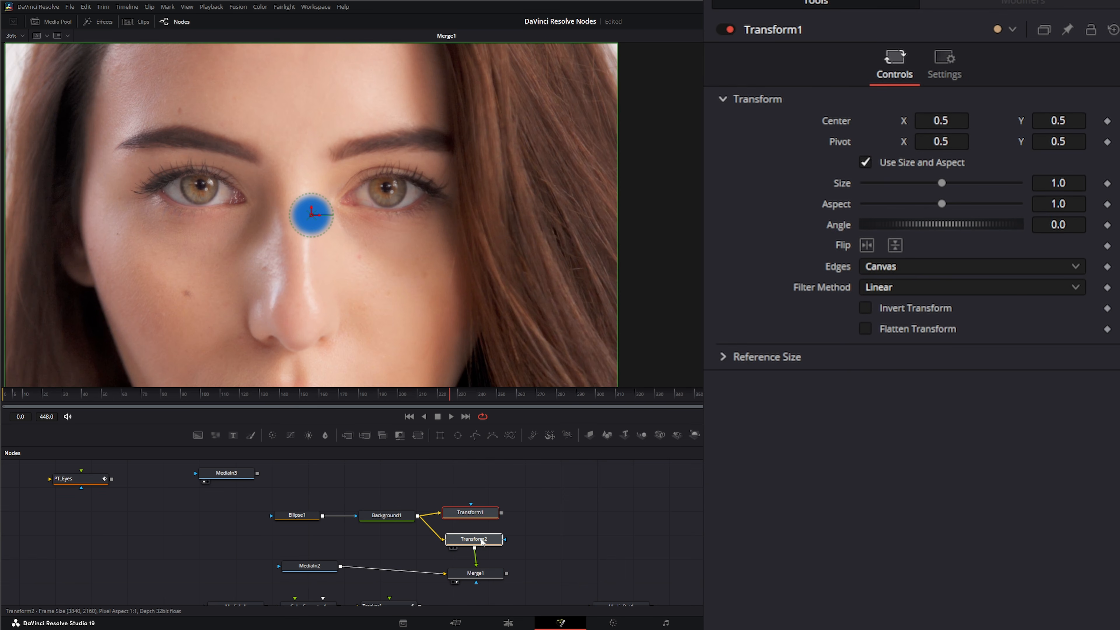
pyautogui.click(474, 577)
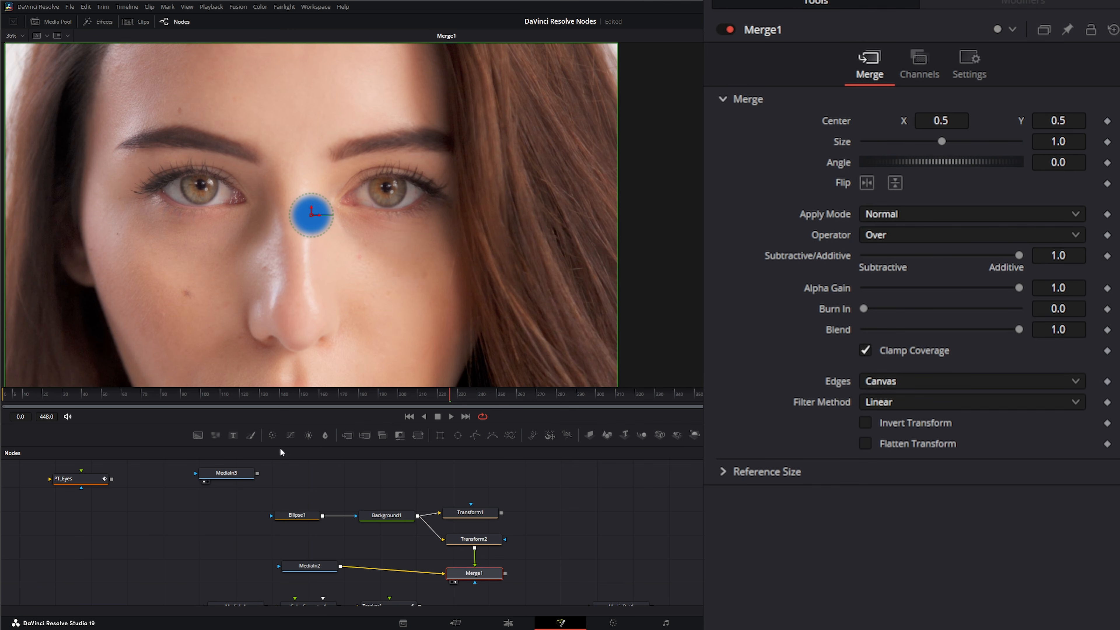
pyautogui.moveTo(352, 431); pyautogui.dragTo(551, 529)
pyautogui.moveTo(475, 563); pyautogui.dragTo(505, 577)
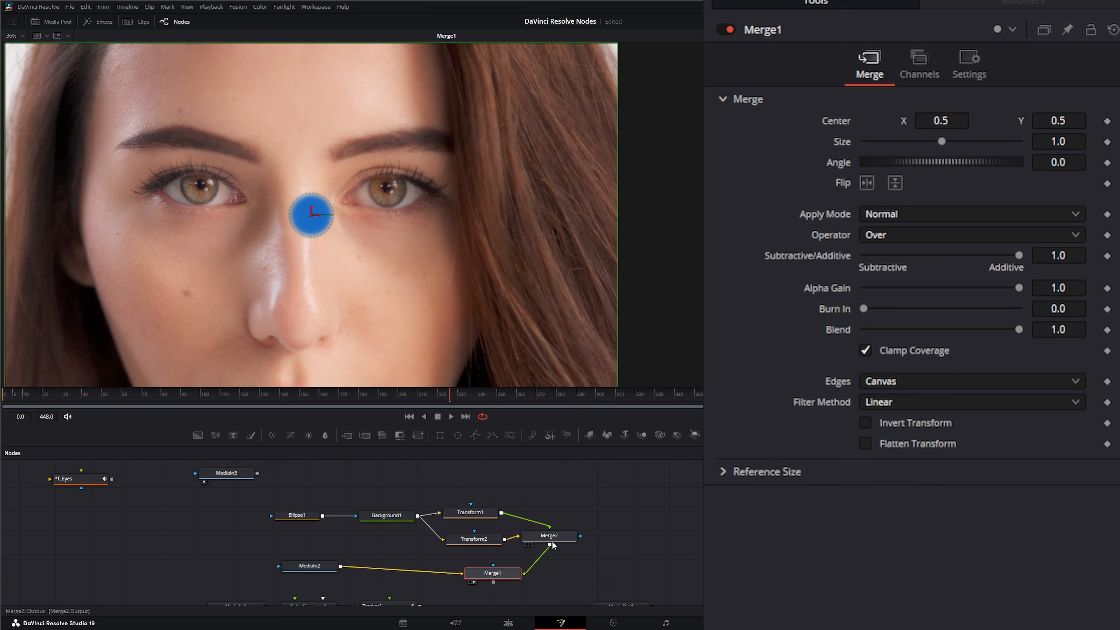
# Connect Transform1's Center to the Position of PT_Eyes' Eye_Left path.
pyautogui.click(471, 513)
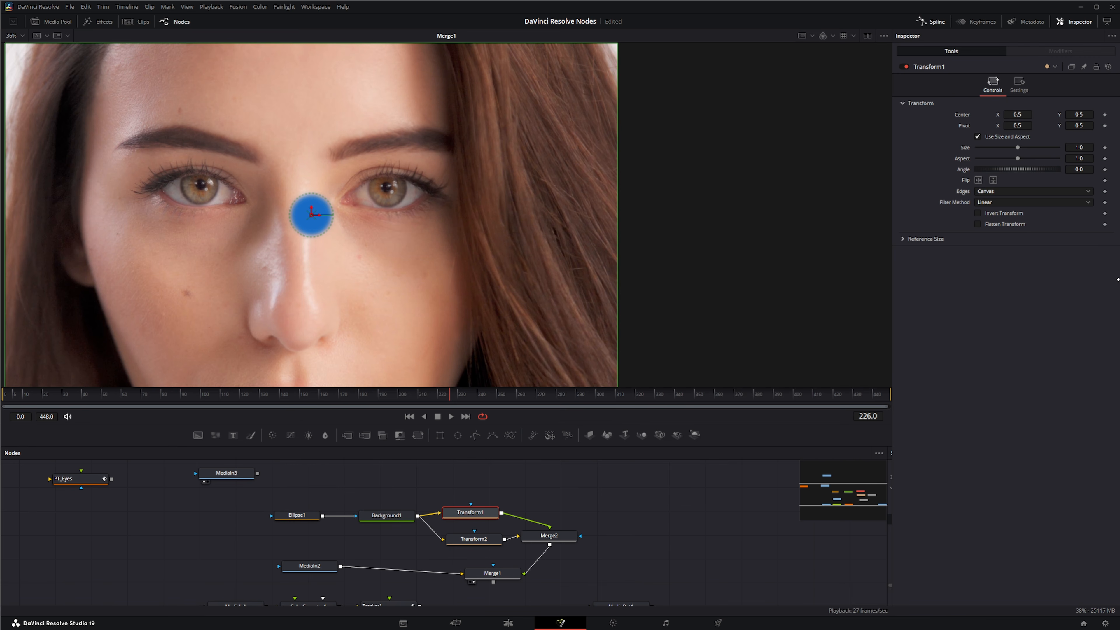
pyautogui.moveTo(1118, 279); pyautogui.dragTo(921, 300)
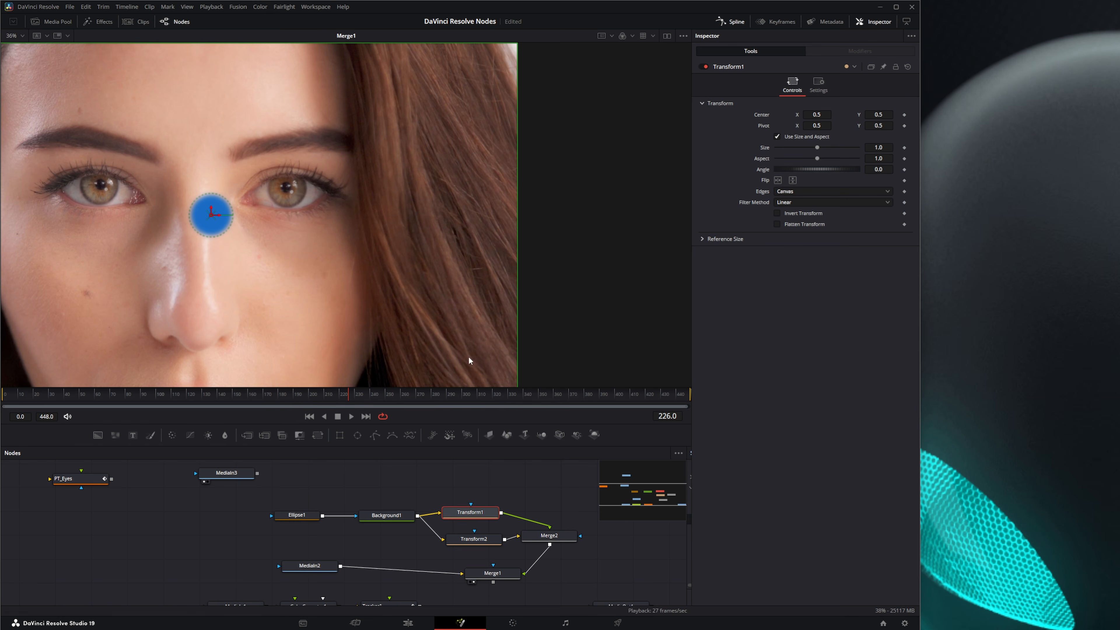
pyautogui.rightClick(759, 116)
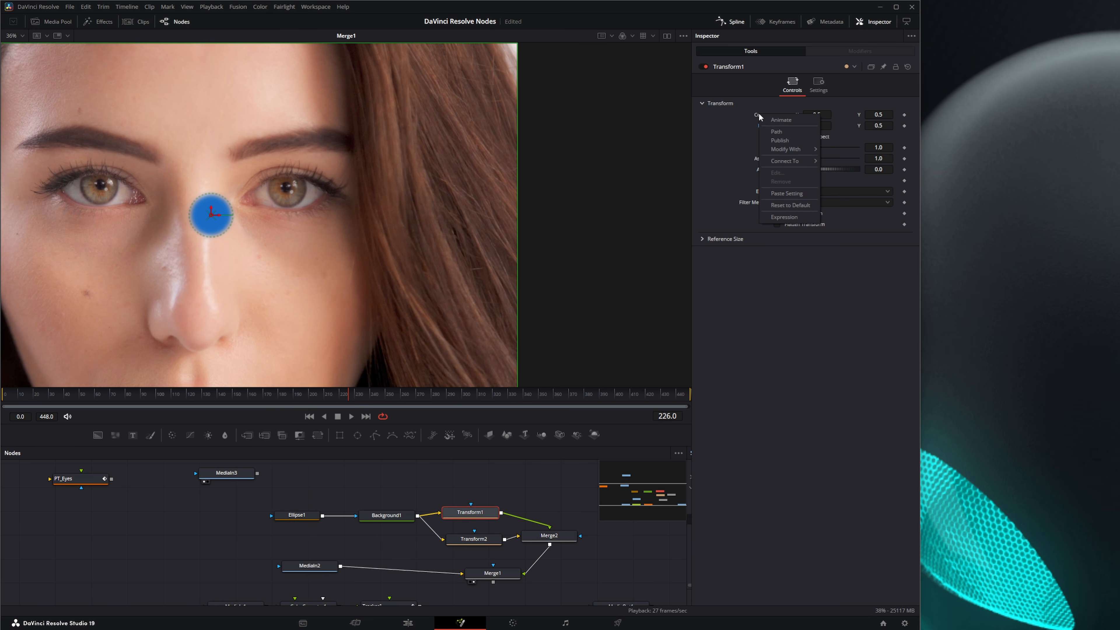
pyautogui.moveTo(781, 164)
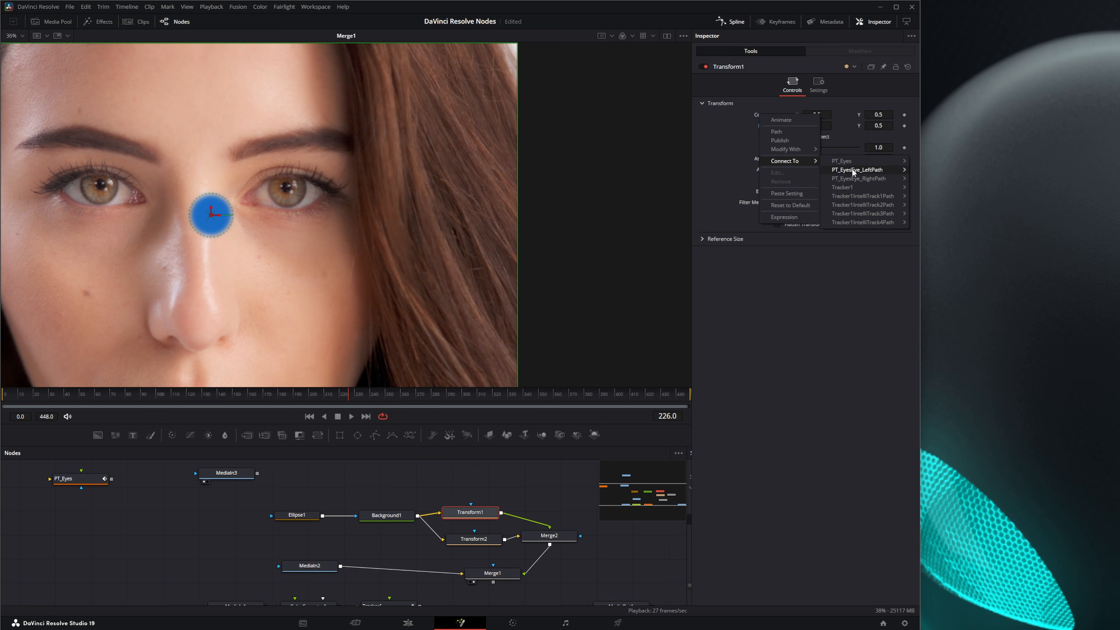
pyautogui.moveTo(853, 186)
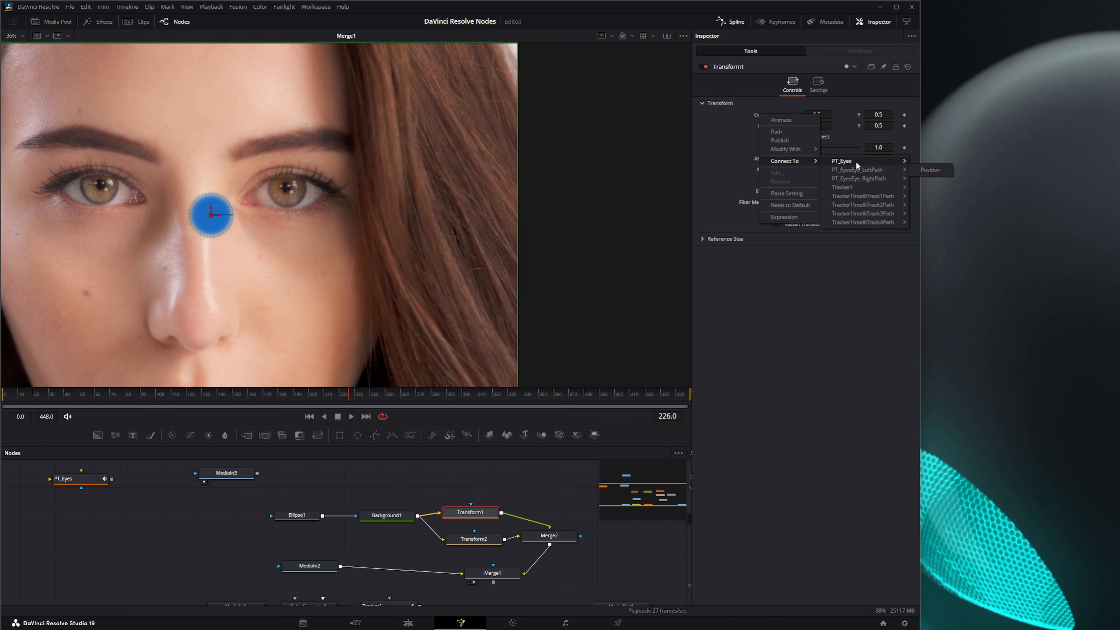
pyautogui.moveTo(851, 161)
pyautogui.click(932, 170)
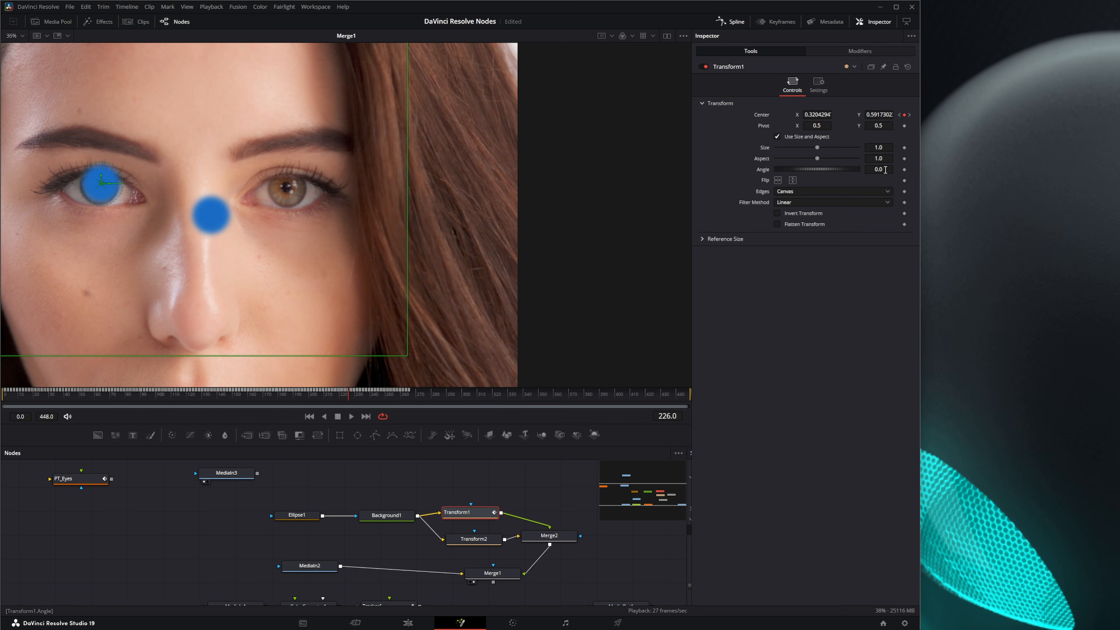
# Connect Transform2's Center to the Position of PT_Eyes' Eye_Right path.
pyautogui.click(477, 542)
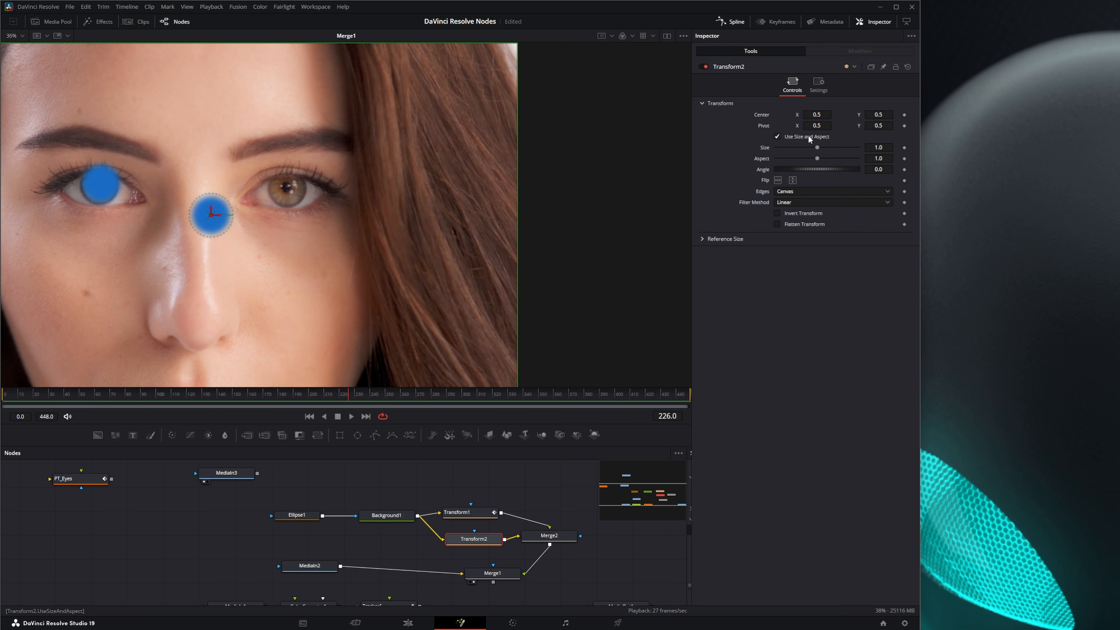
pyautogui.rightClick(759, 115)
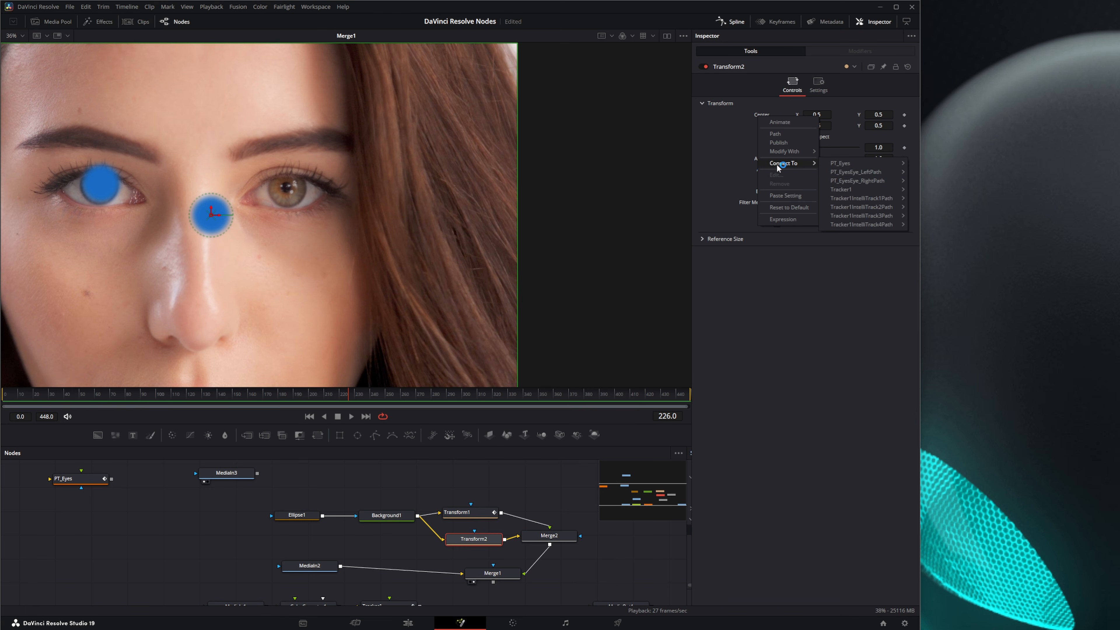
pyautogui.click(872, 180)
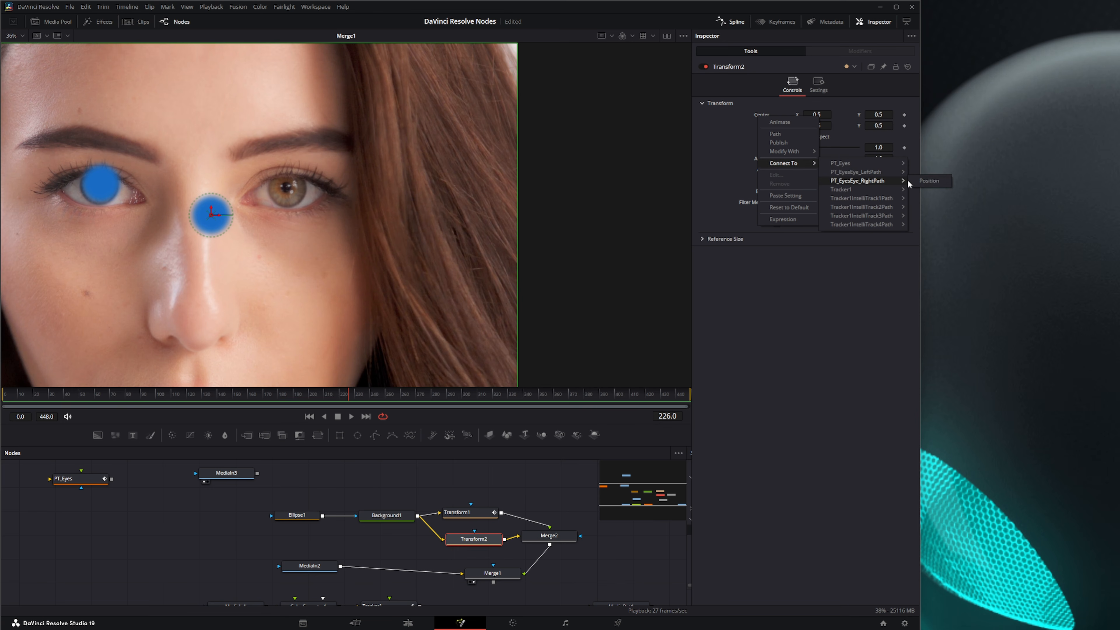
pyautogui.click(929, 181)
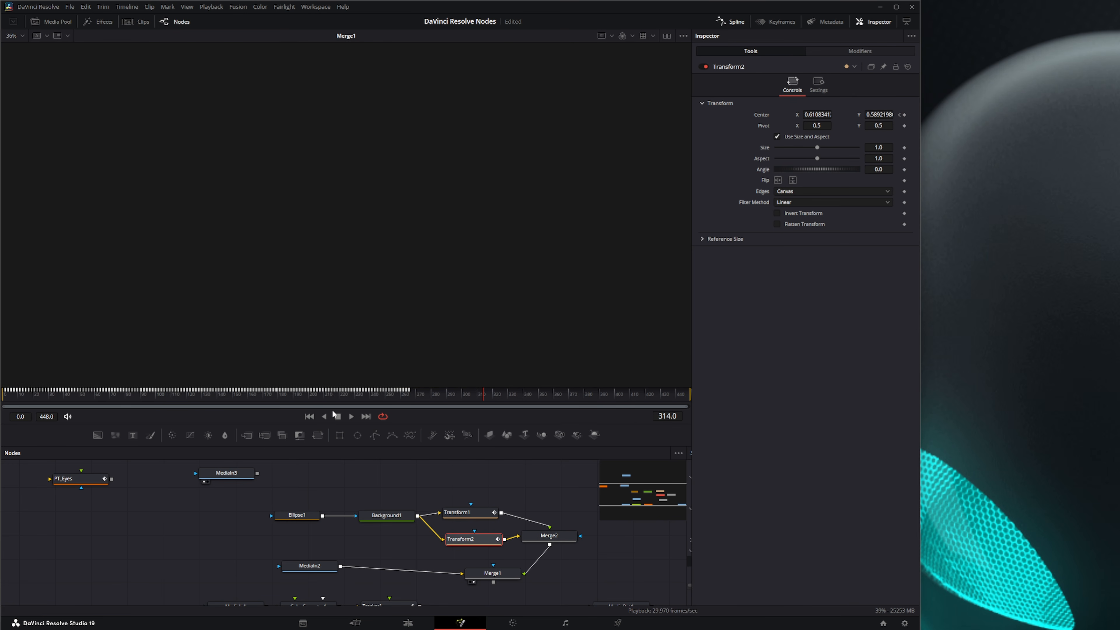
# Return to the first frame and set Merge1's apply mode to Multiply.
pyautogui.click(309, 416)
pyautogui.click(491, 573)
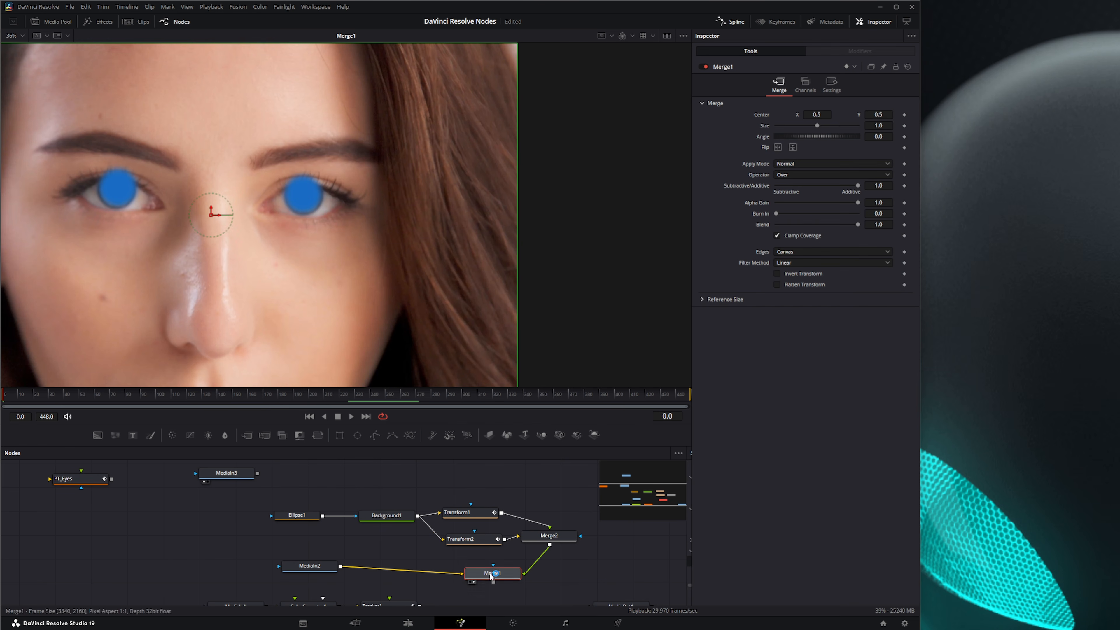
pyautogui.click(793, 163)
pyautogui.click(802, 218)
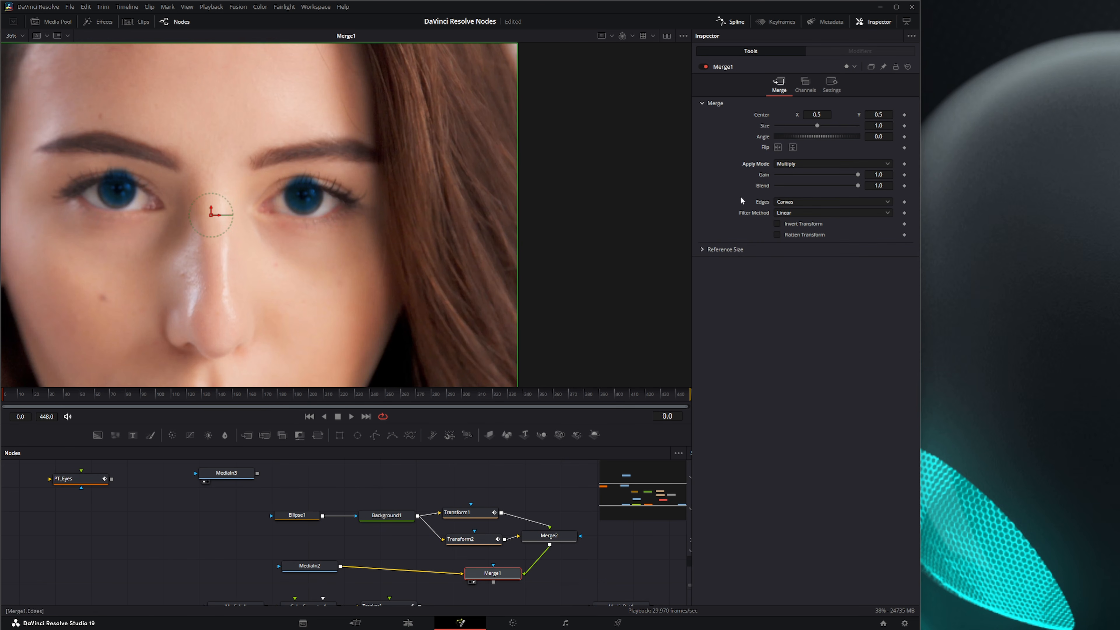
# Play back the recoloured eyes, and tidy the node graph by placing MediaIn2 closer to Merge1 and PT_Eyes farther out.
pyautogui.click(352, 416)
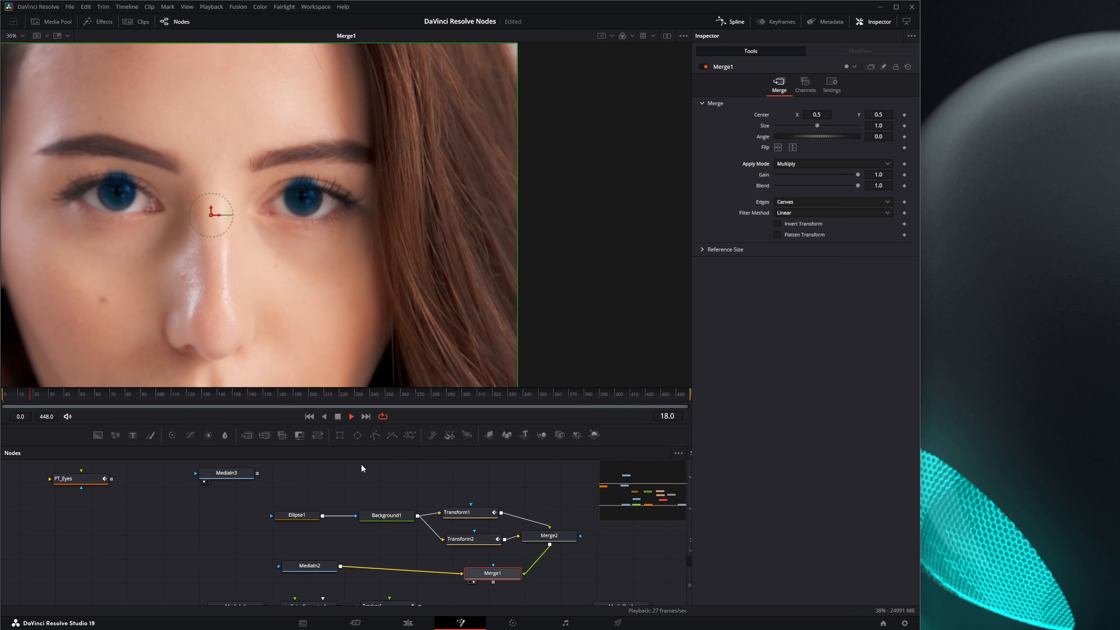
pyautogui.click(337, 416)
pyautogui.moveTo(309, 573); pyautogui.dragTo(385, 581)
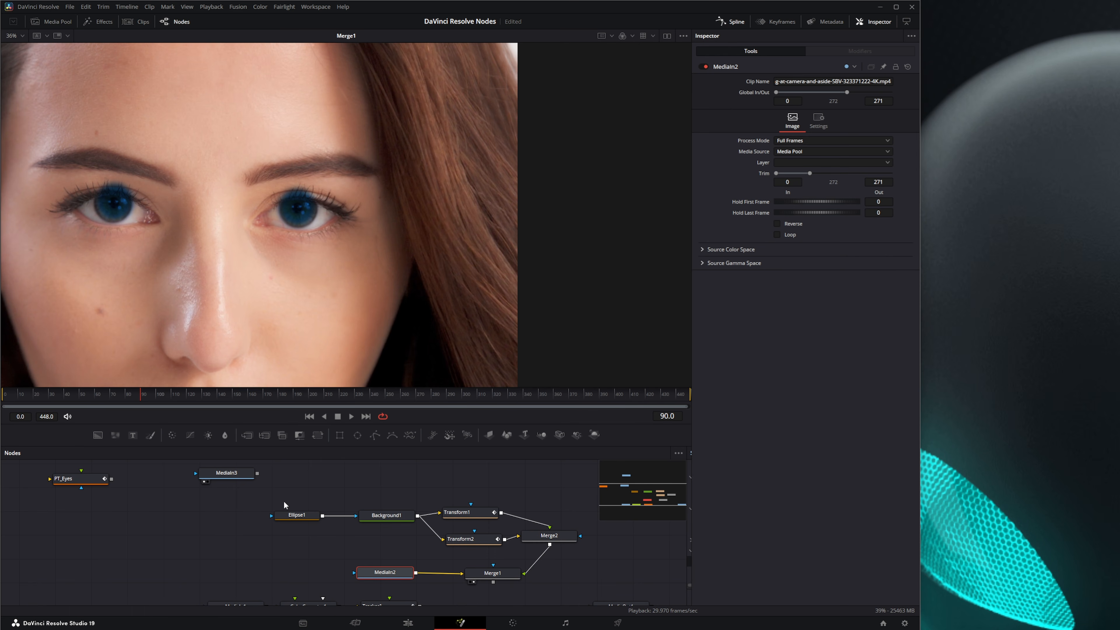
pyautogui.moveTo(78, 481)
pyautogui.mouseDown()
pyautogui.moveTo(101, 517)
pyautogui.moveTo(65, 486)
pyautogui.mouseUp()
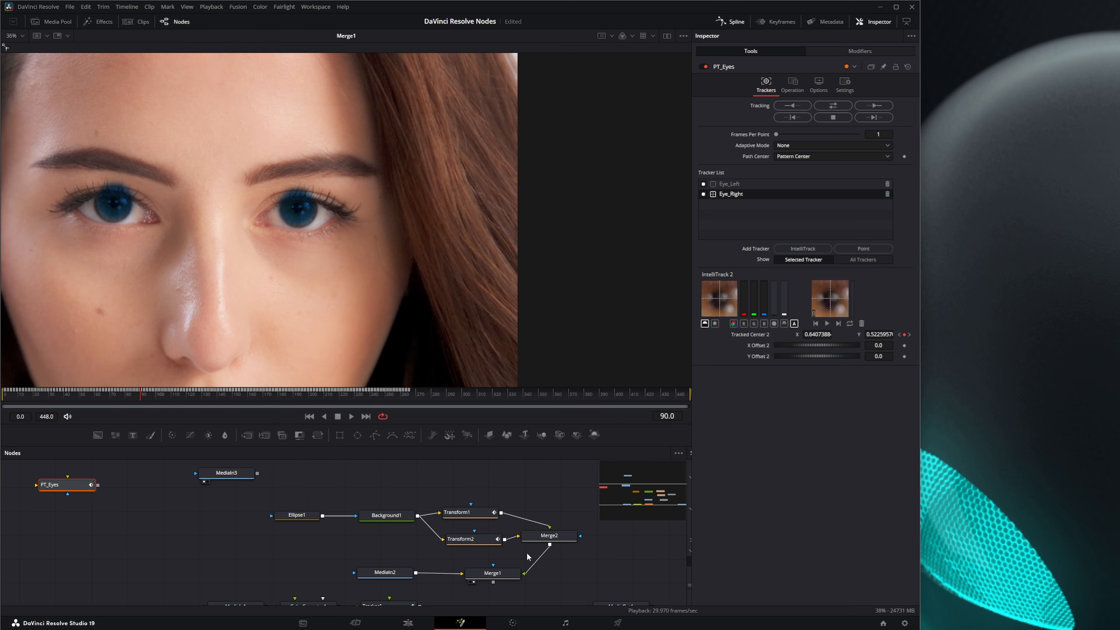
pyautogui.click(507, 576)
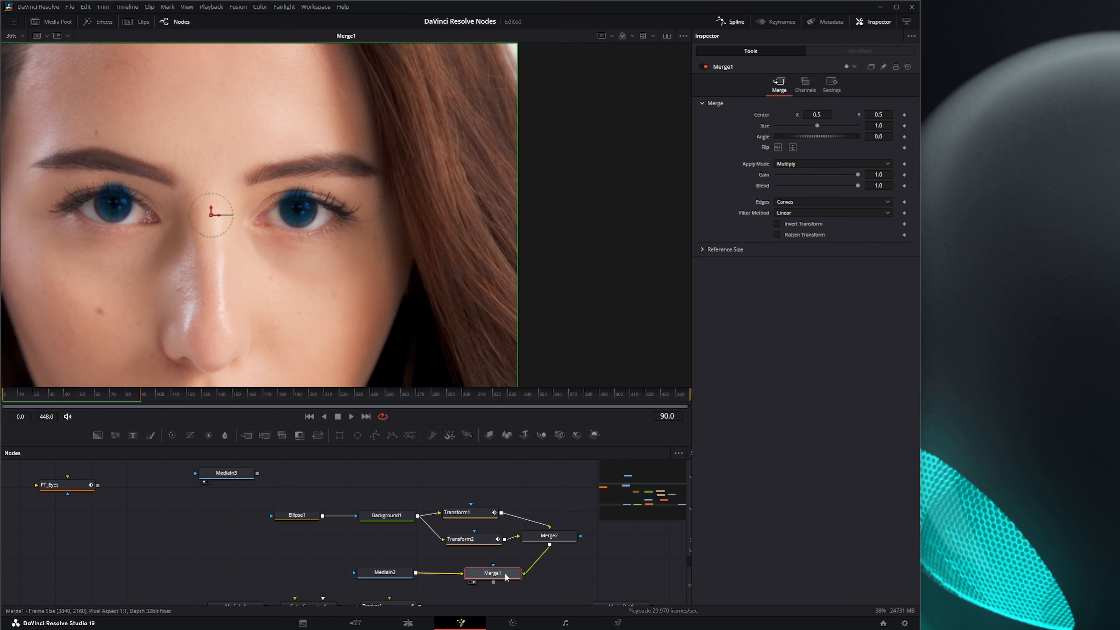
# Remove the PT_EyesEye_LeftPath connection from Transform1's Center.
pyautogui.click(480, 514)
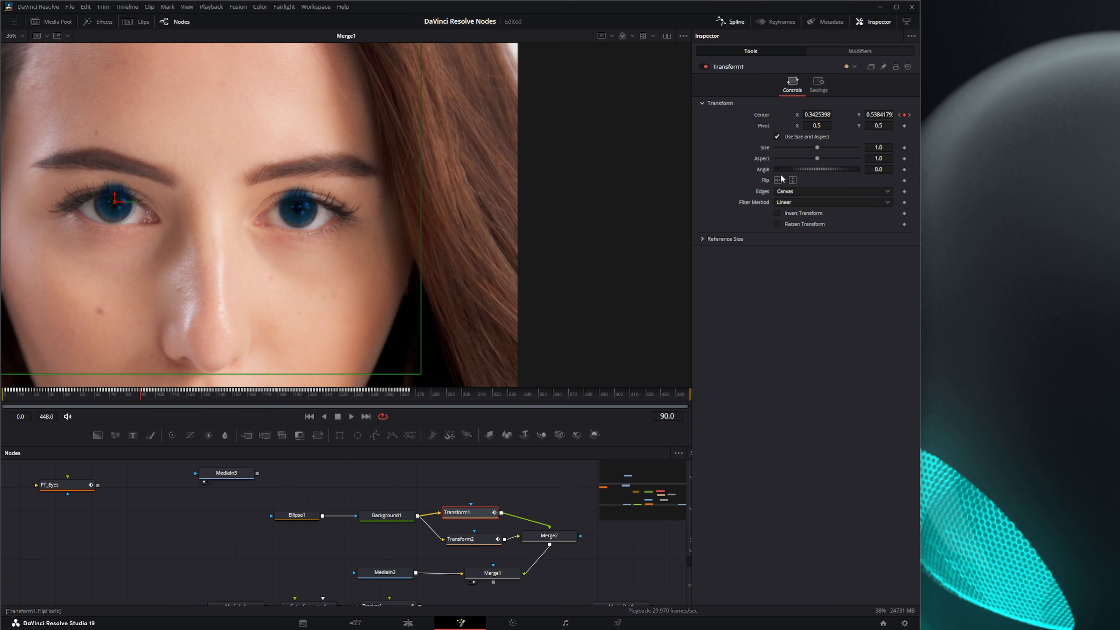
pyautogui.rightClick(763, 117)
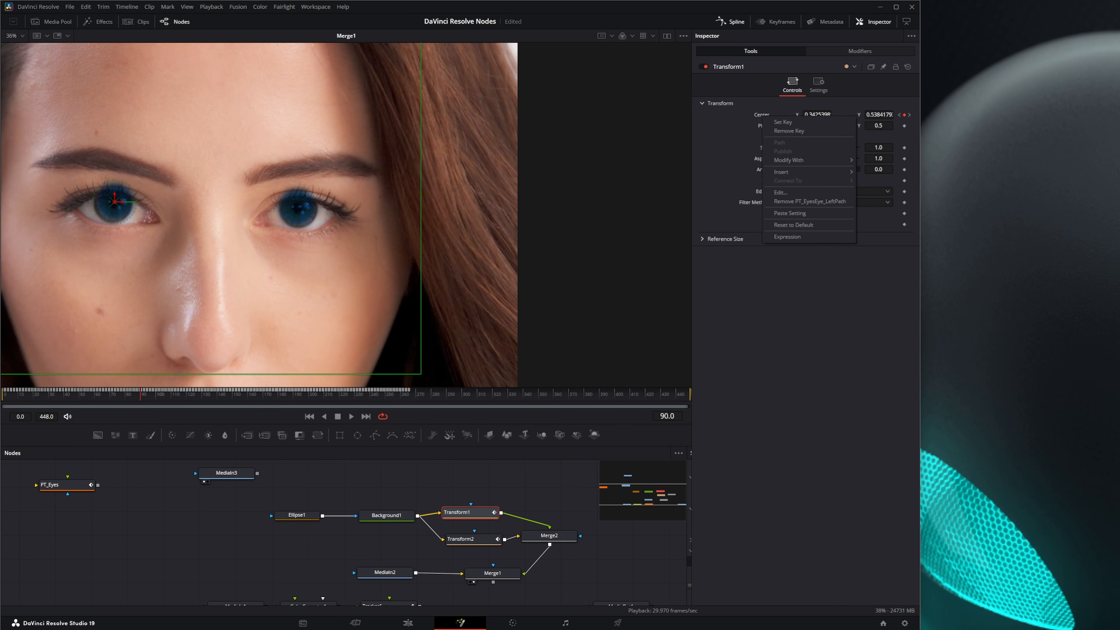
pyautogui.press('Escape')
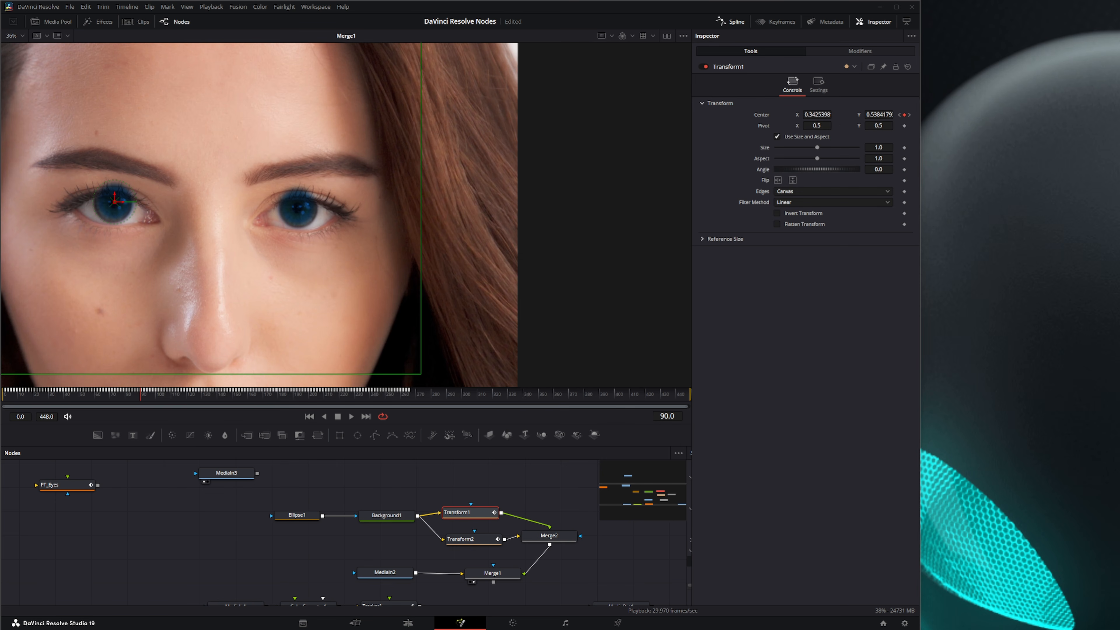
pyautogui.rightClick(761, 117)
pyautogui.moveTo(785, 158)
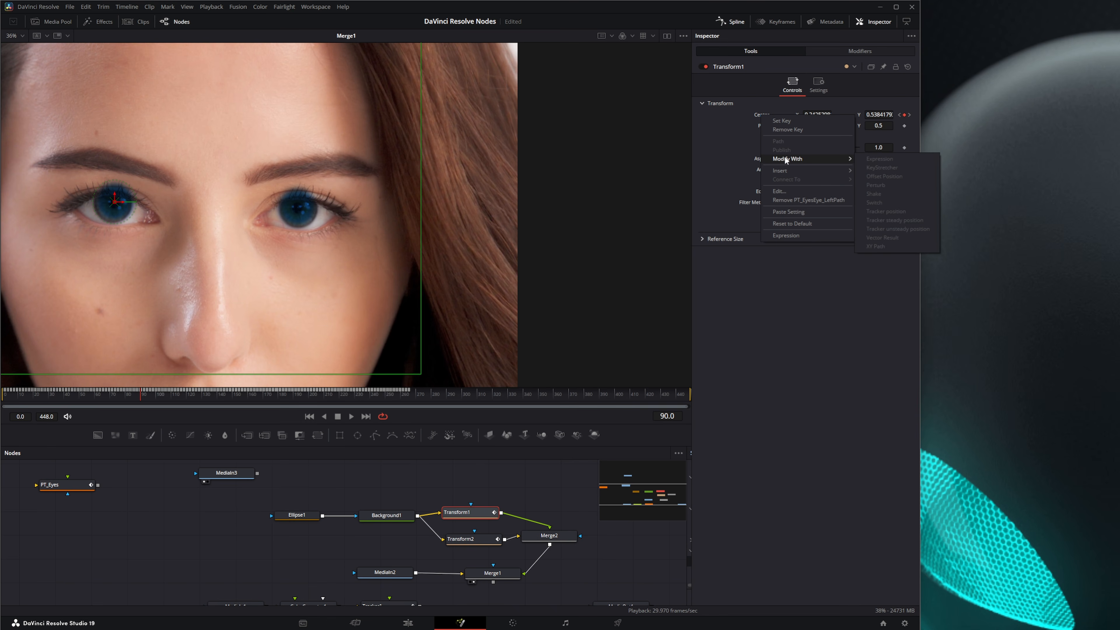
pyautogui.click(808, 200)
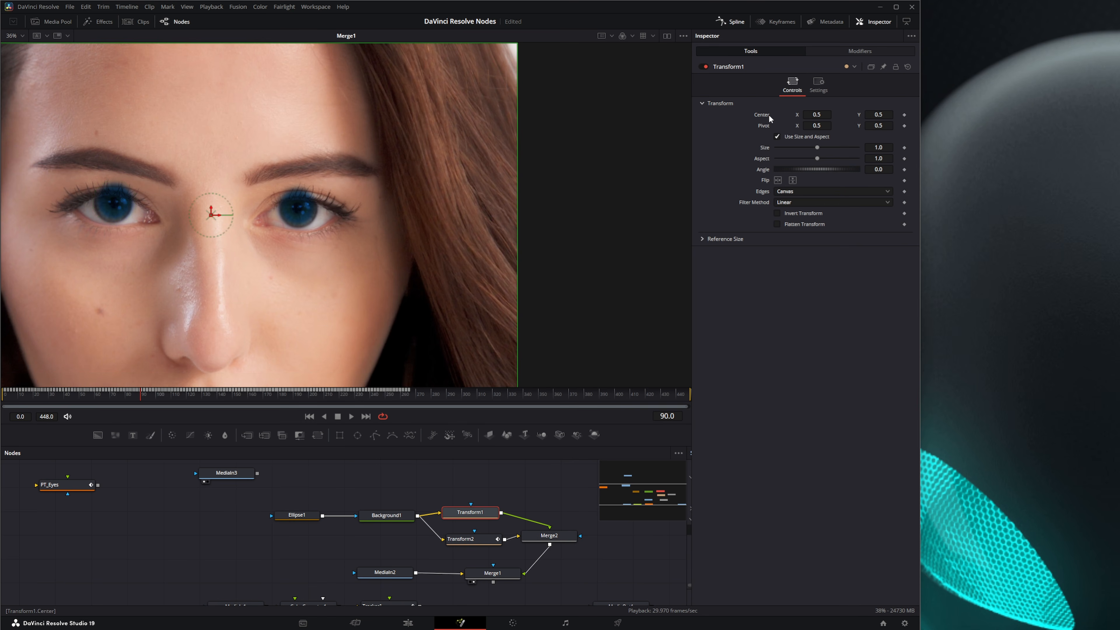
# Examine the PT_Eyes outputs available for Transform1's Center, such as offset, steady and unsteady positions, narrowing the application window for the list.
pyautogui.rightClick(760, 114)
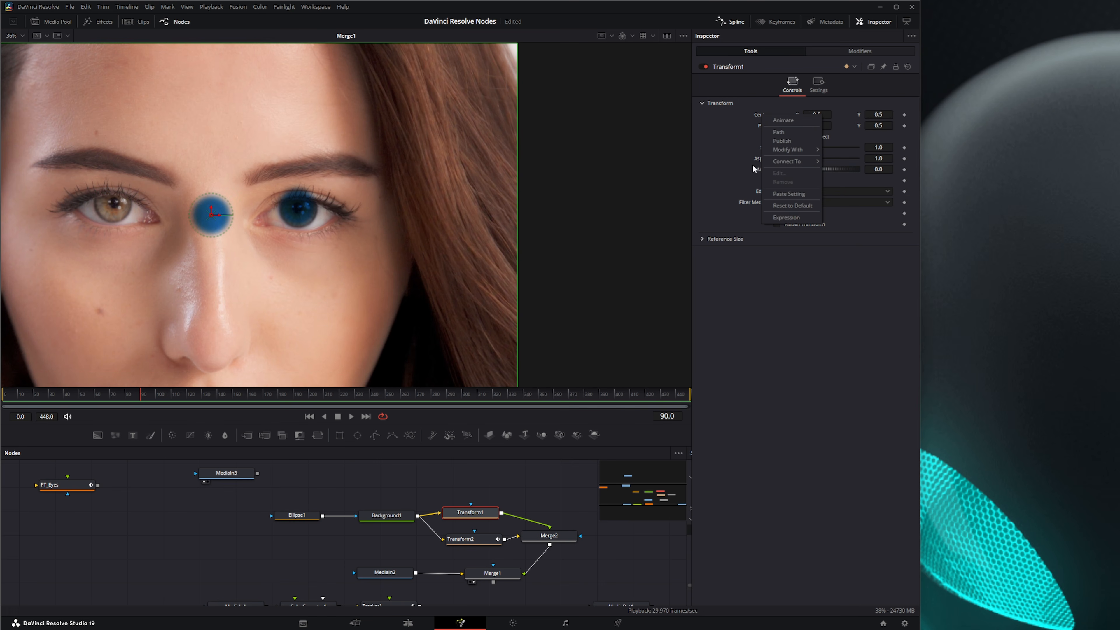
pyautogui.moveTo(784, 164)
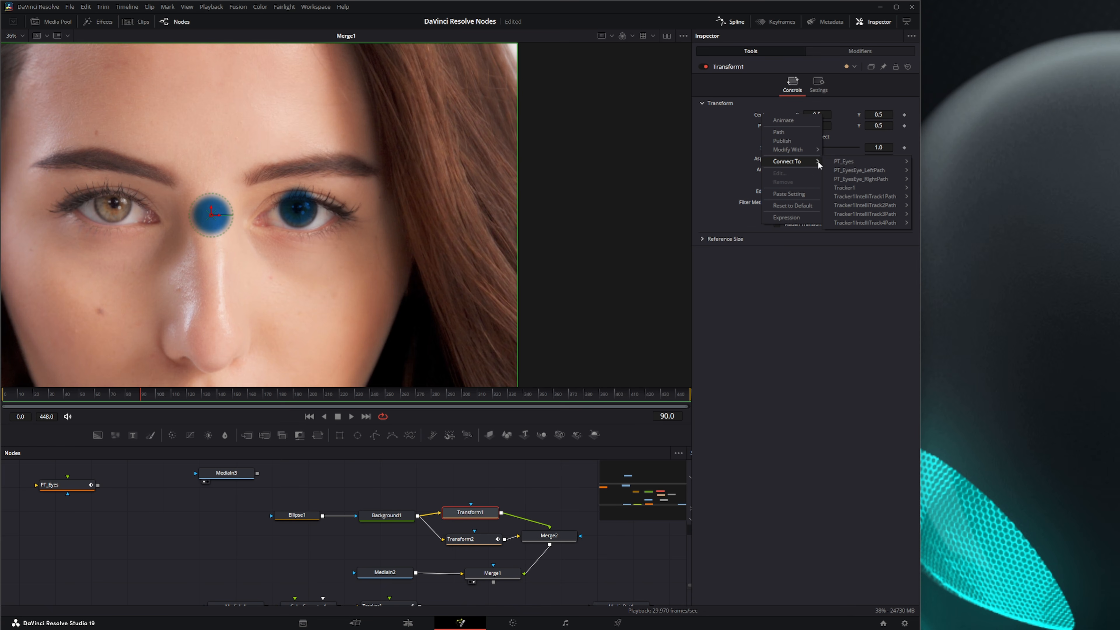
pyautogui.moveTo(843, 165)
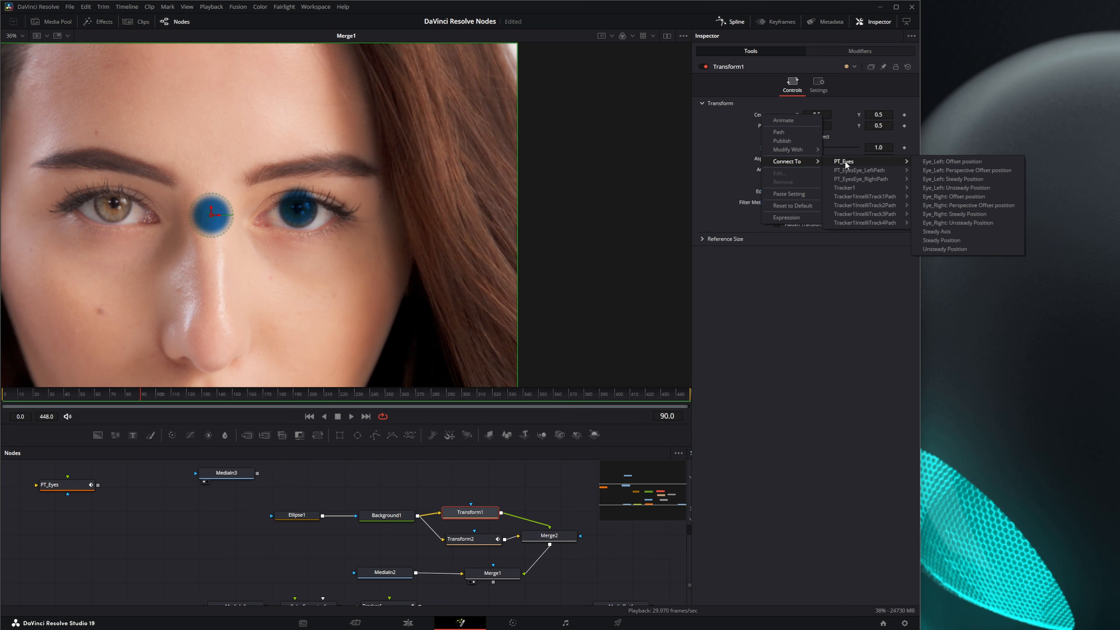
pyautogui.click(921, 100)
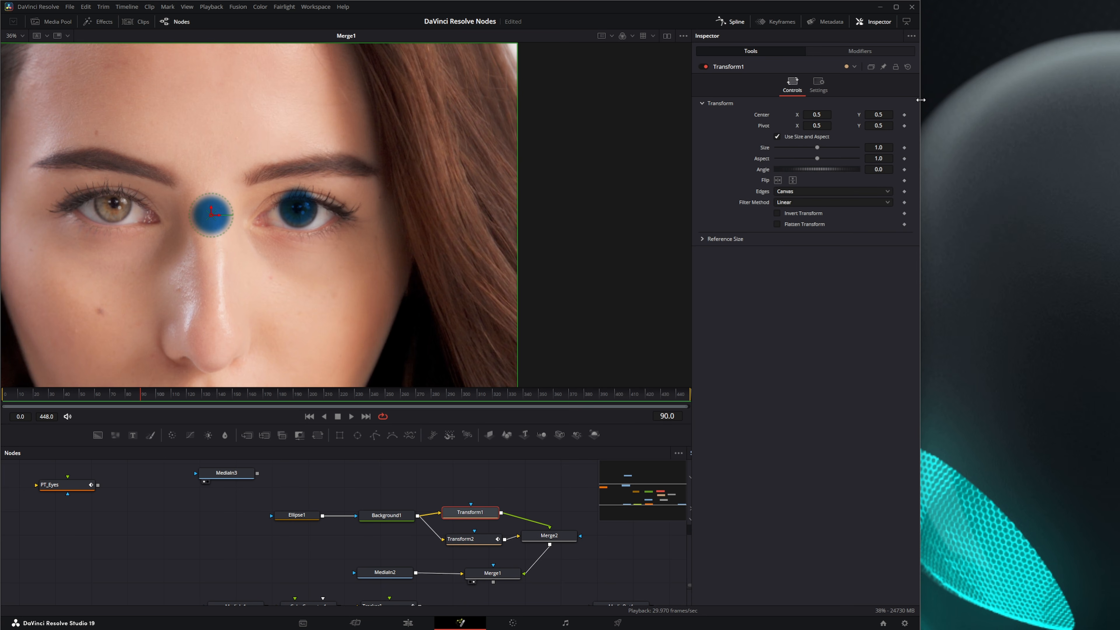
pyautogui.moveTo(921, 100); pyautogui.dragTo(891, 100)
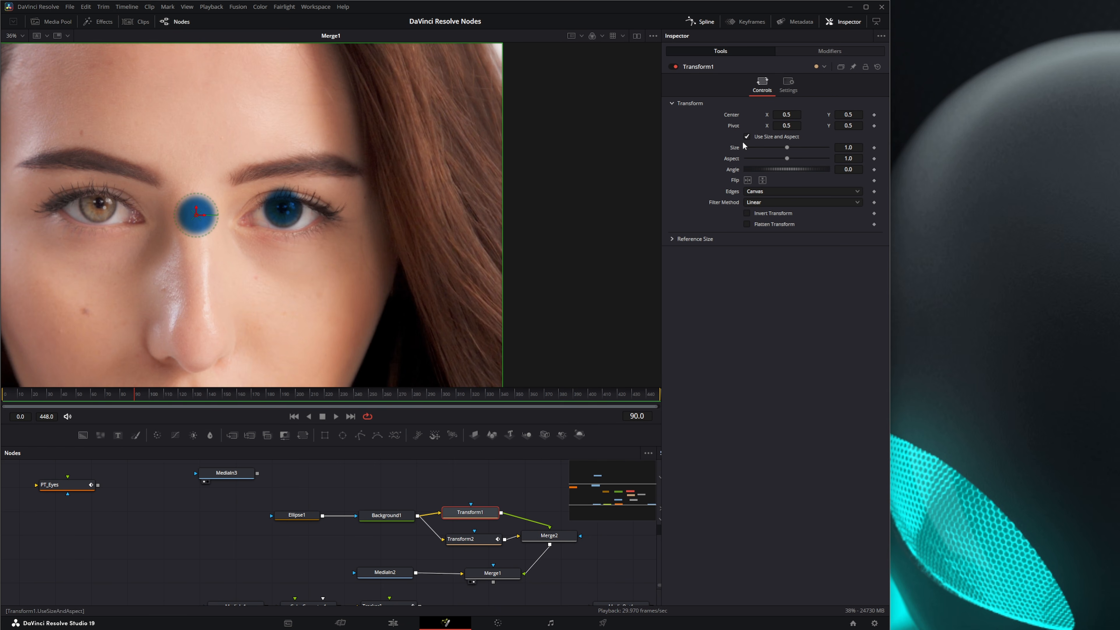
pyautogui.rightClick(732, 117)
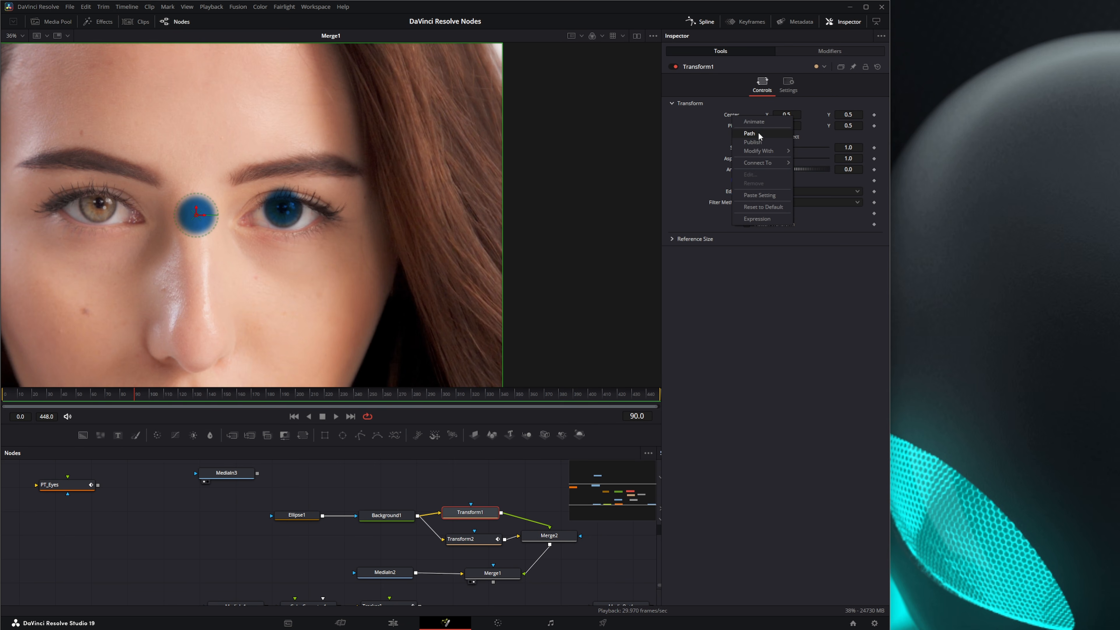
pyautogui.moveTo(764, 164)
pyautogui.moveTo(817, 164)
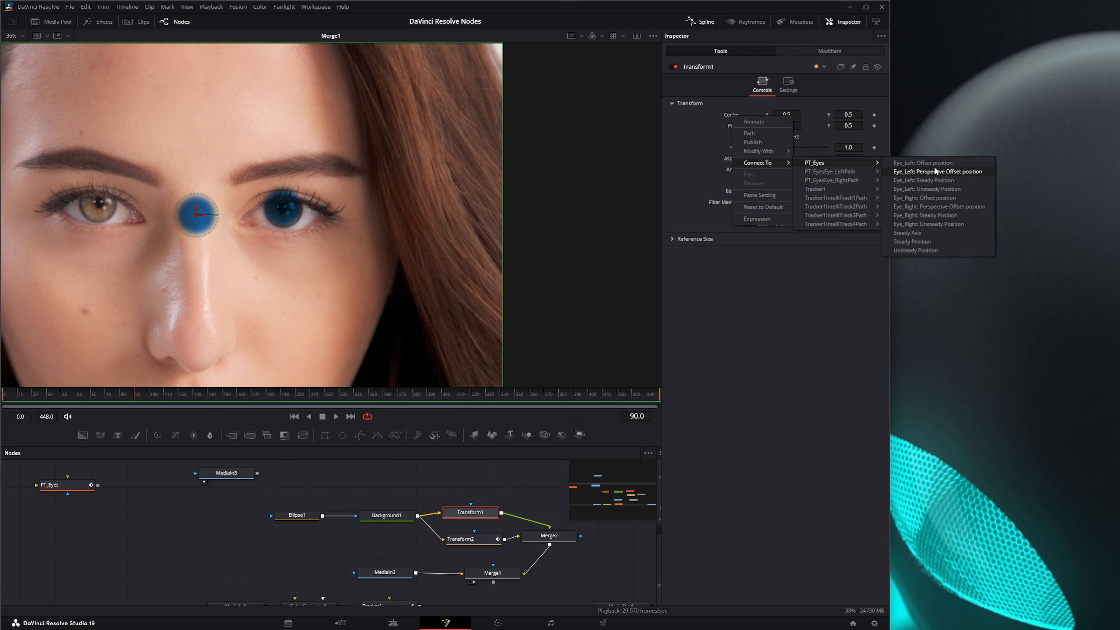
pyautogui.click(925, 243)
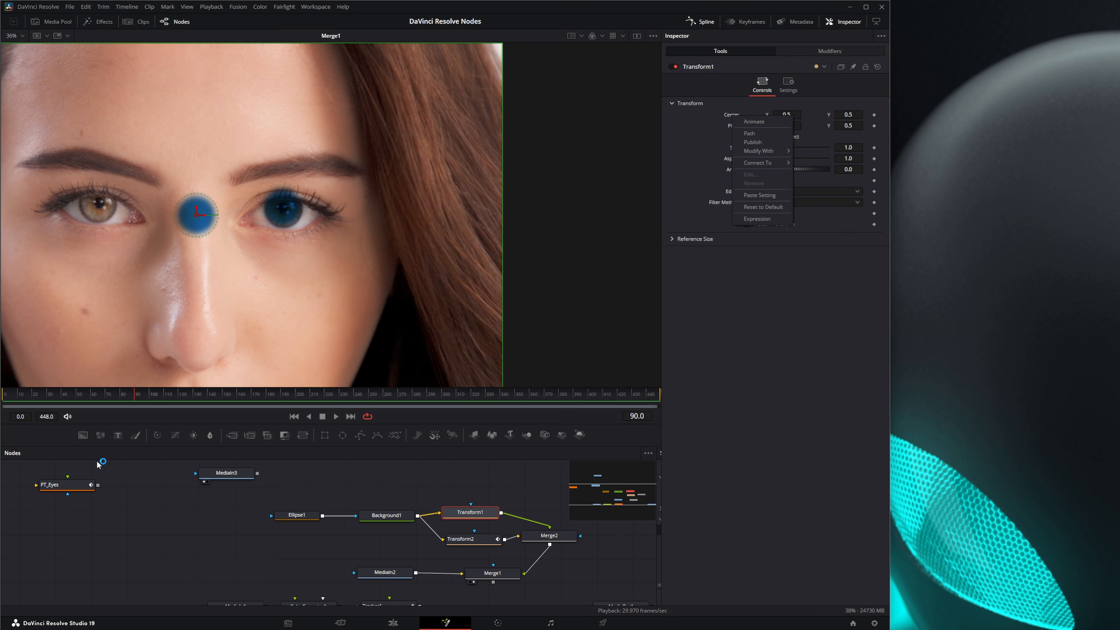
# Examine PT_Eyes' Match Move operation options, including its pivot type and reference settings, and snap the application window into a screen layout.
pyautogui.click(64, 485)
pyautogui.click(763, 83)
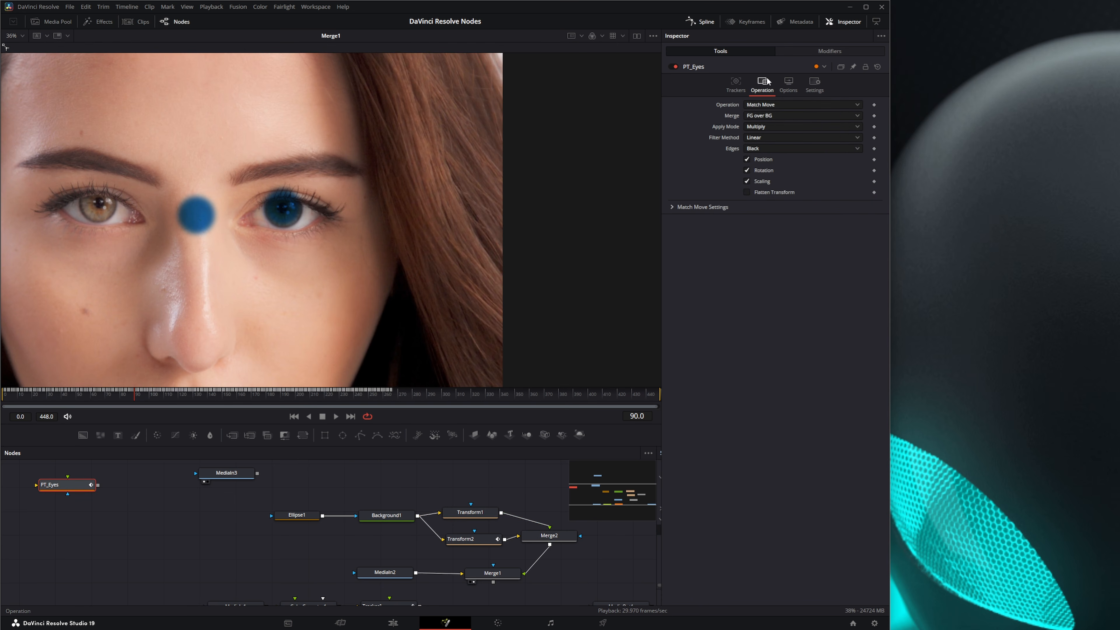
pyautogui.click(672, 207)
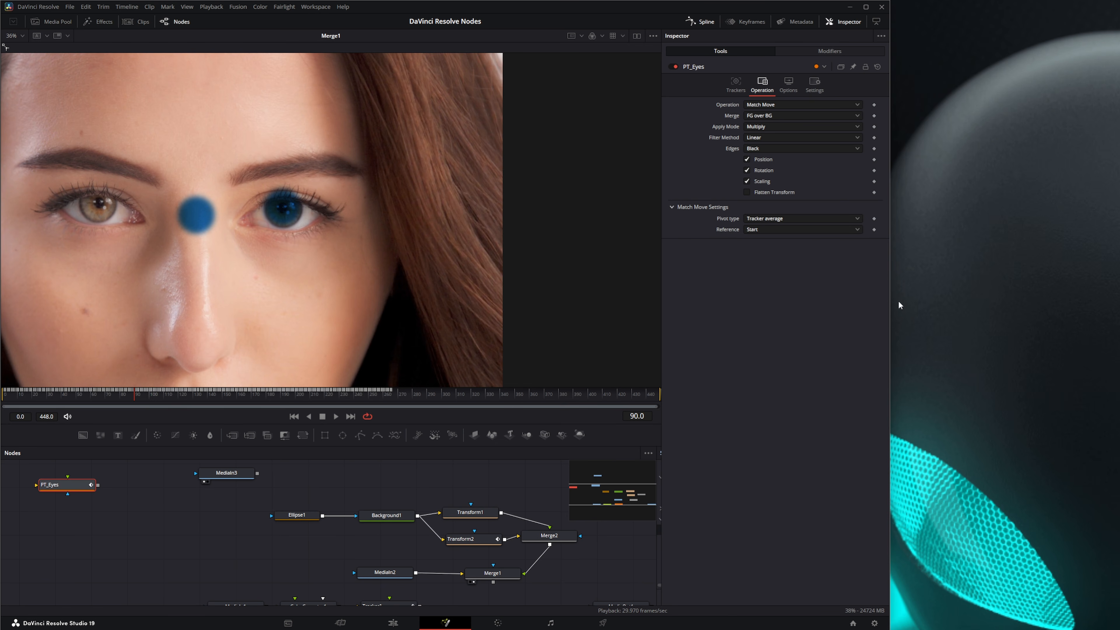
pyautogui.moveTo(867, 8)
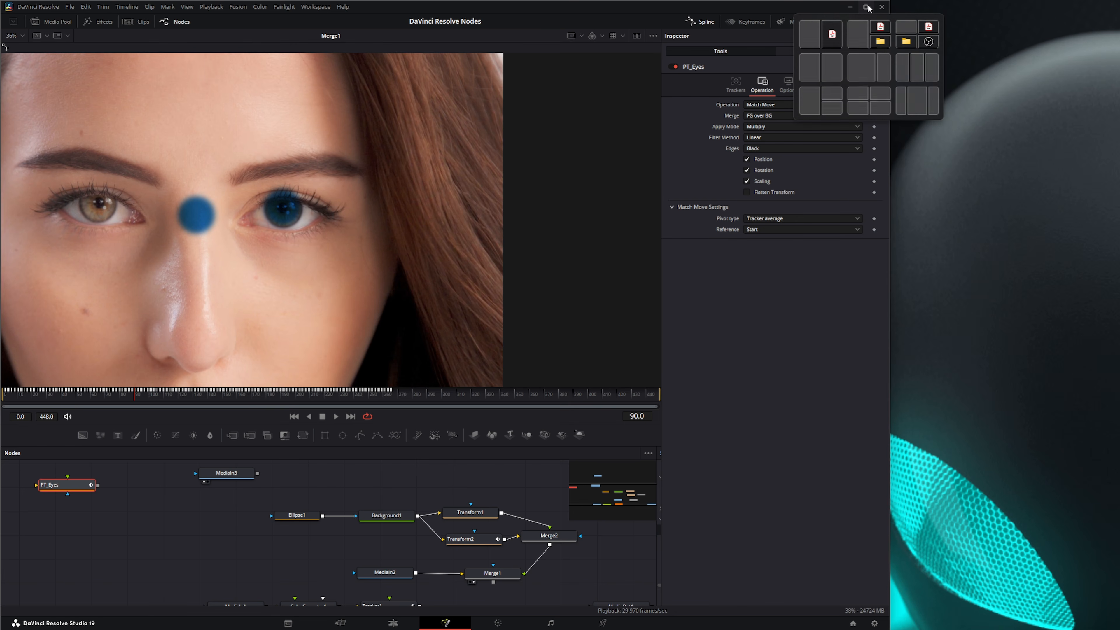
pyautogui.click(809, 67)
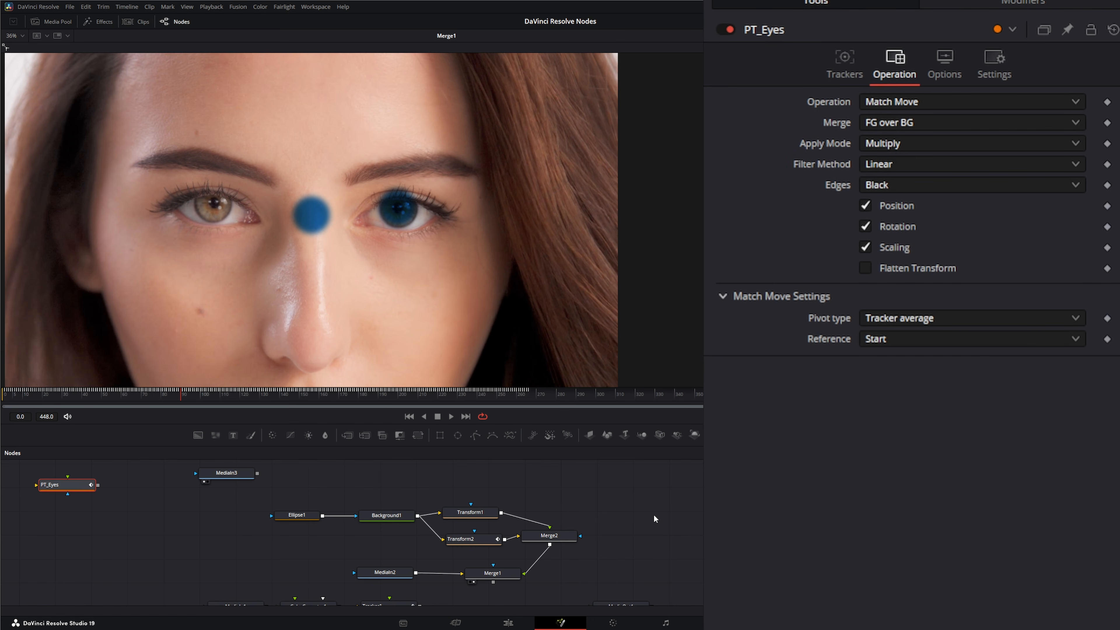
# Connect Transform1's Center to the tracked left-eye path, PT_EyesEye_LeftPath.
pyautogui.click(390, 573)
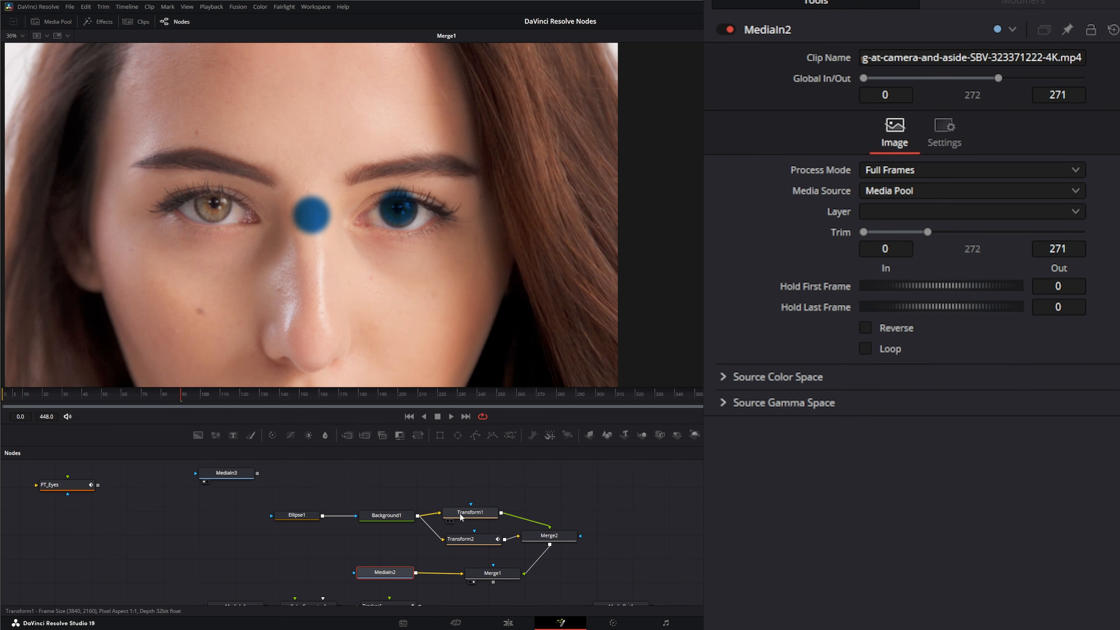
pyautogui.click(474, 519)
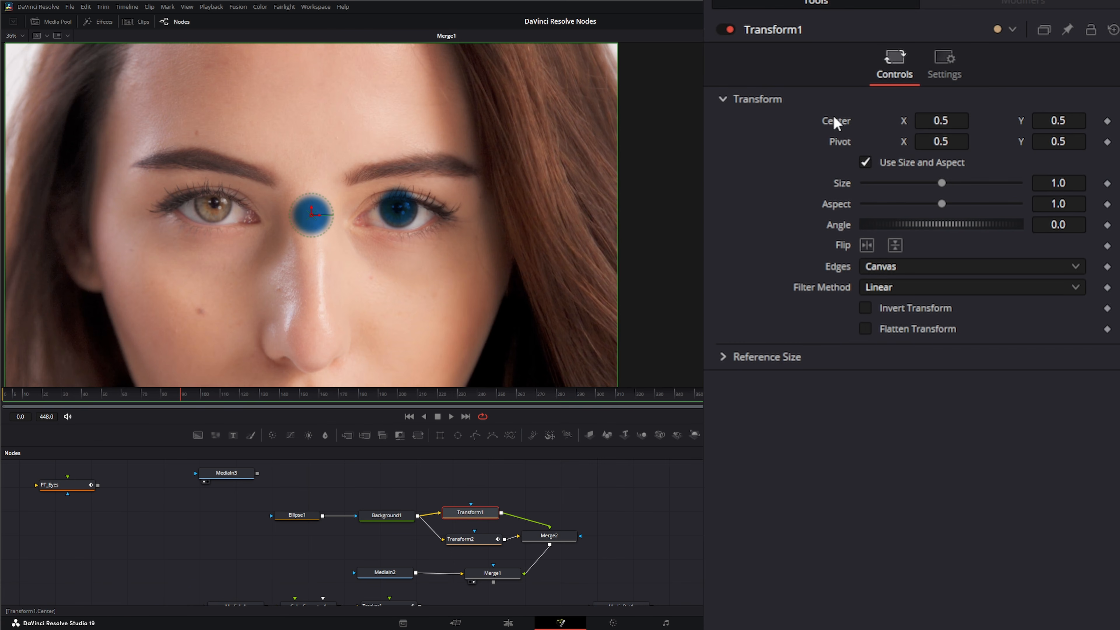
pyautogui.rightClick(832, 129)
pyautogui.moveTo(893, 212)
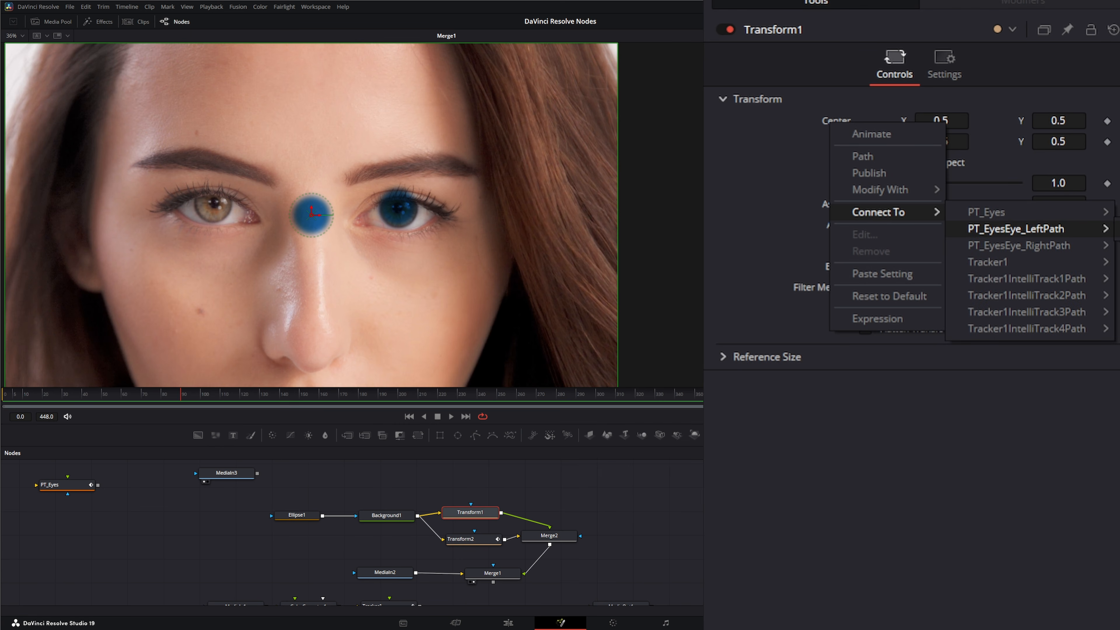
pyautogui.click(1016, 228)
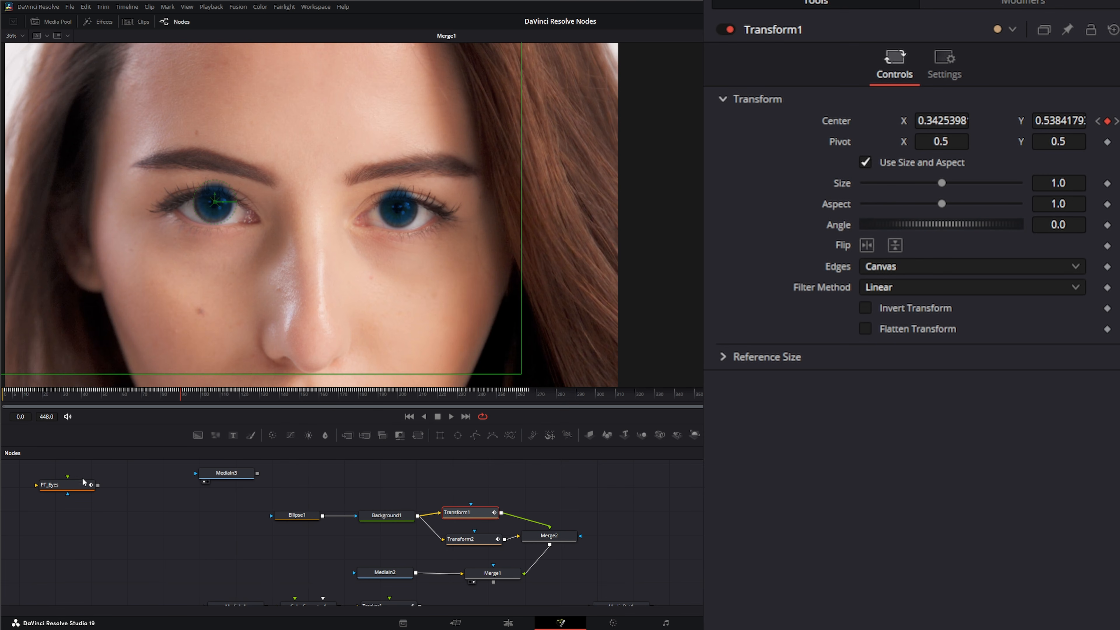
# Move the MediaIn5 and MediaIn3 nodes up to free space above the eye composite, and show MediaIn3 in the viewer.
pyautogui.moveTo(68, 476); pyautogui.dragTo(59, 466)
pyautogui.moveTo(18, 463); pyautogui.dragTo(106, 513)
pyautogui.moveTo(194, 521); pyautogui.dragTo(177, 538)
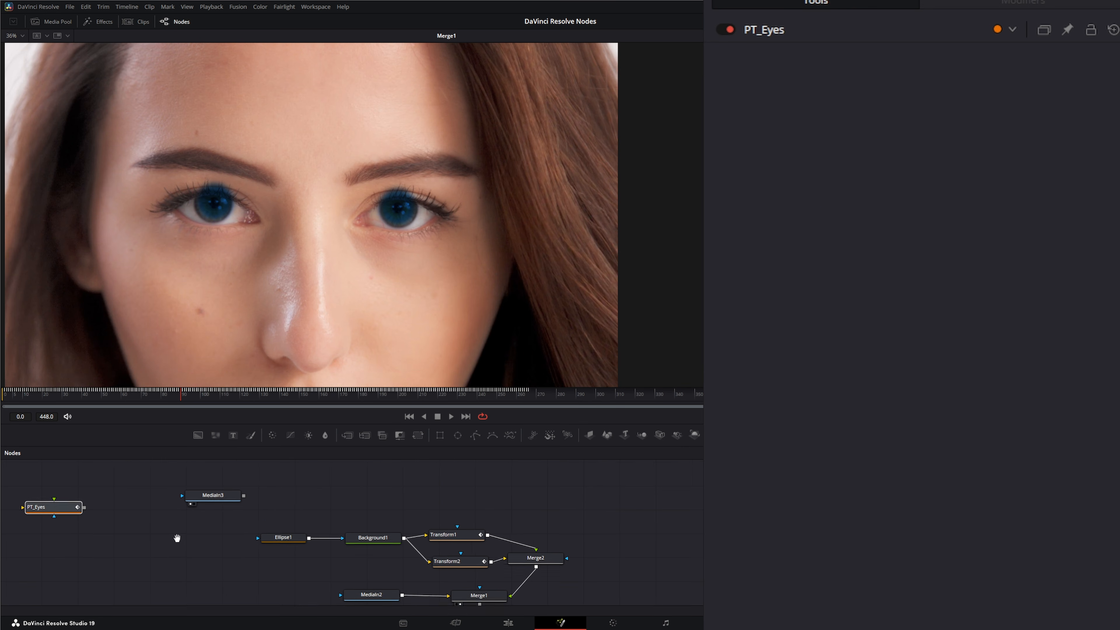
pyautogui.moveTo(291, 504); pyautogui.dragTo(290, 557)
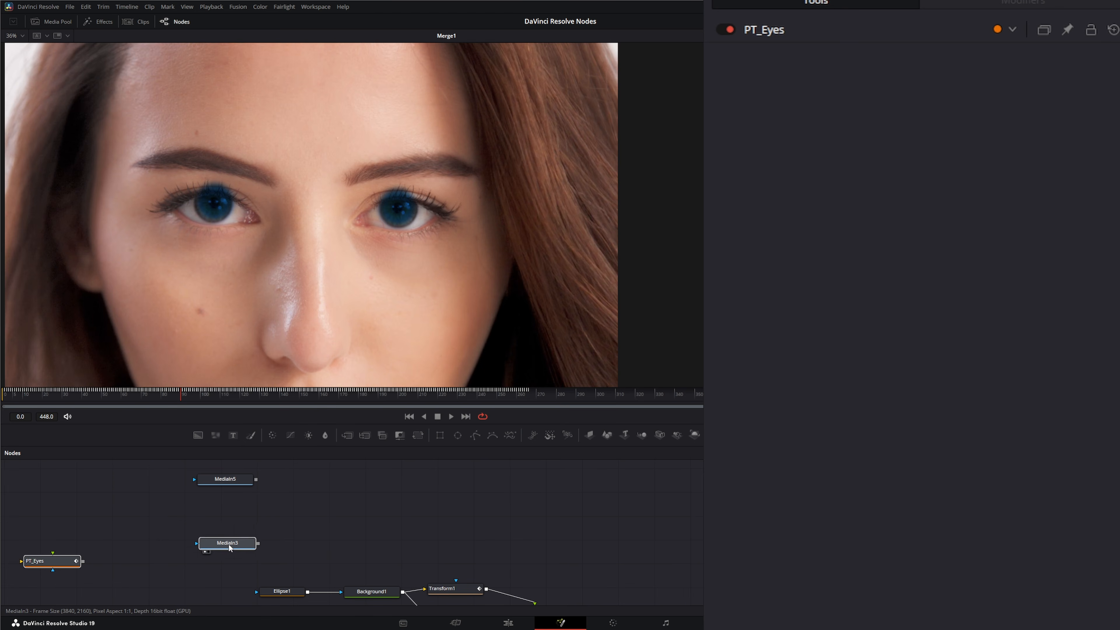
pyautogui.click(228, 527)
pyautogui.moveTo(229, 473); pyautogui.dragTo(230, 471)
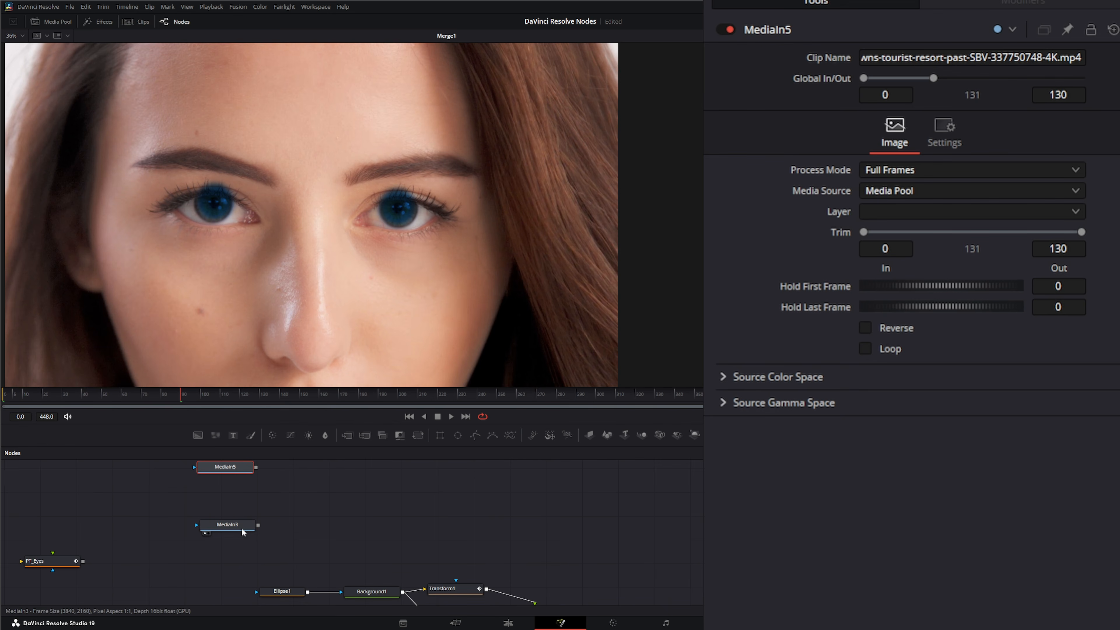
pyautogui.moveTo(235, 526); pyautogui.dragTo(231, 319)
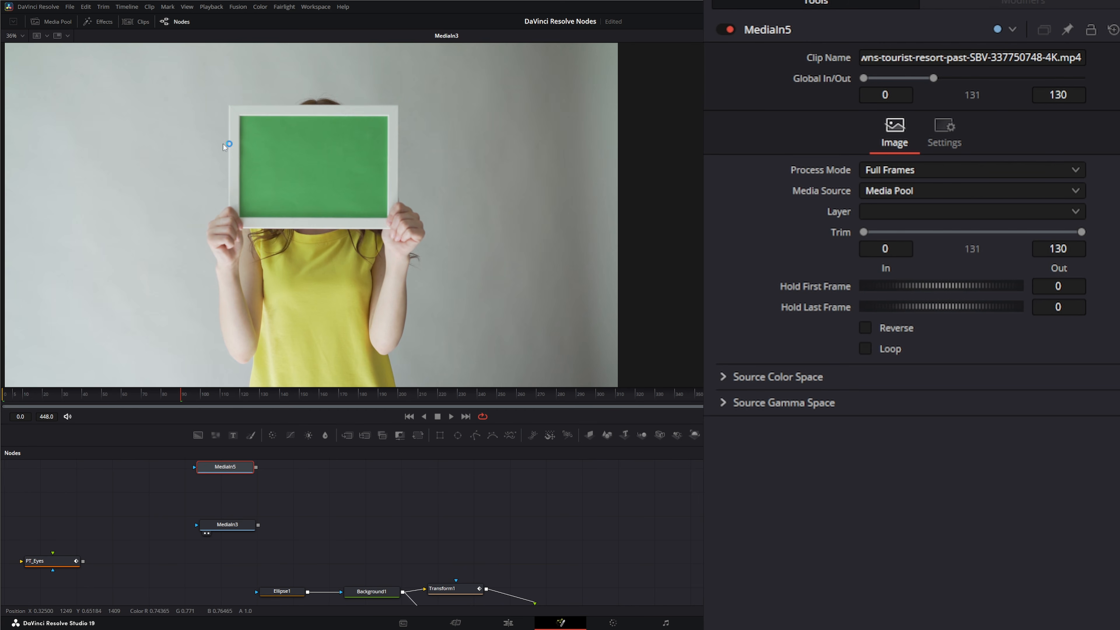
# Add a Tracker node after MediaIn3 and rename it PT_Corners.
pyautogui.click(227, 525)
pyautogui.hotkey('shift', 'space')
pyautogui.write('trac')
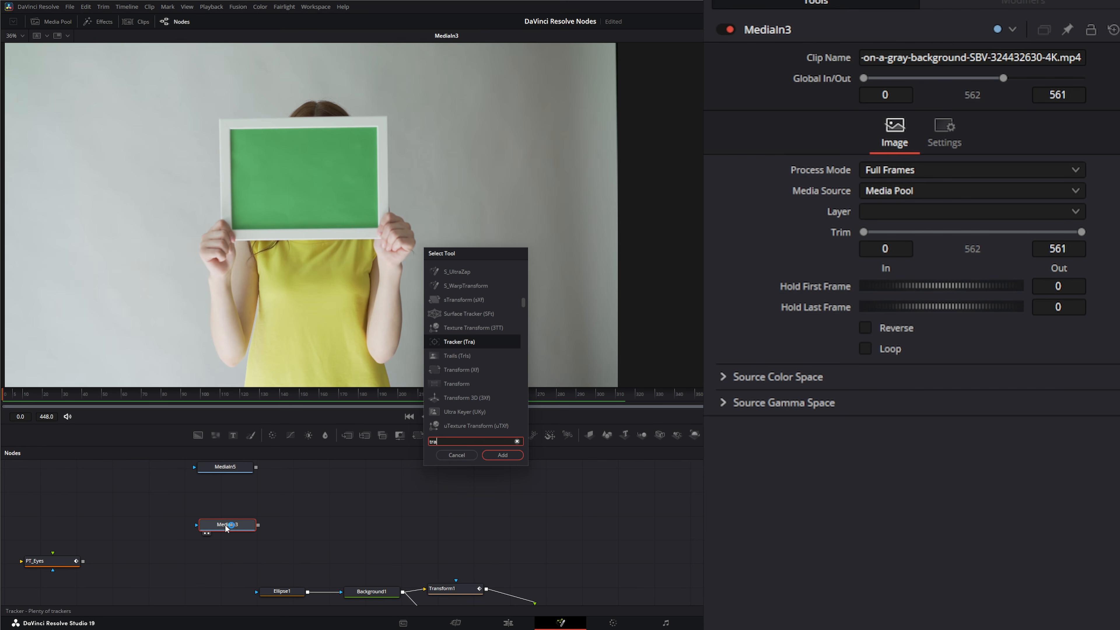
pyautogui.press('Return')
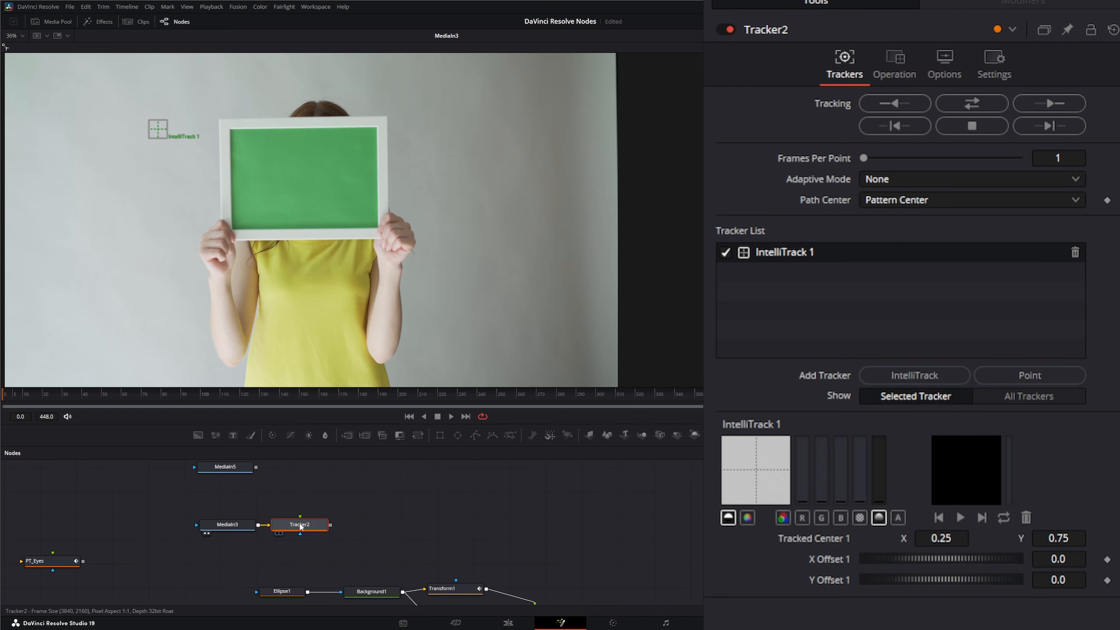
pyautogui.moveTo(308, 528); pyautogui.dragTo(311, 528)
pyautogui.press('F2')
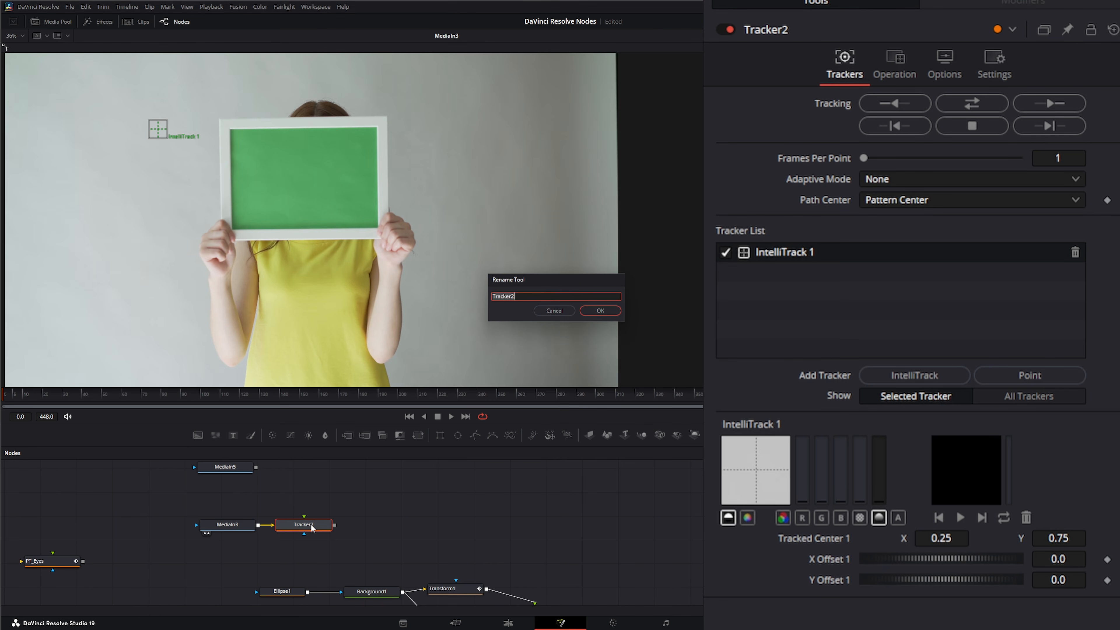
pyautogui.write('PT_Corners')
pyautogui.press('Return')
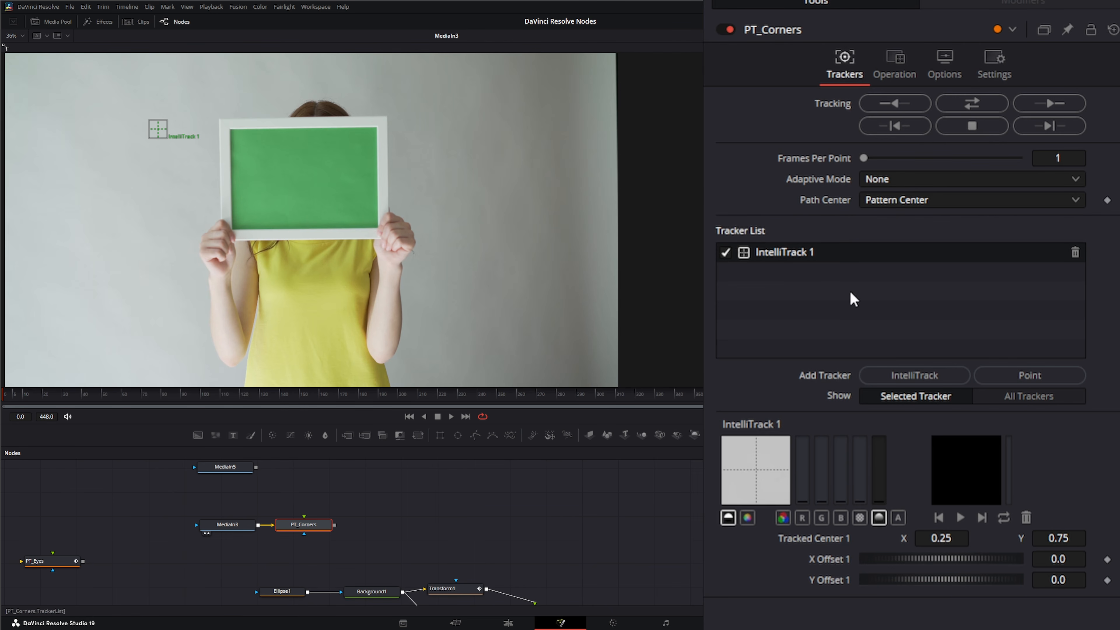
# Place IntelliTrack 1 on the upper-left corner of the green area inside the frame and set its pattern channel to A.
pyautogui.moveTo(158, 129); pyautogui.dragTo(231, 130)
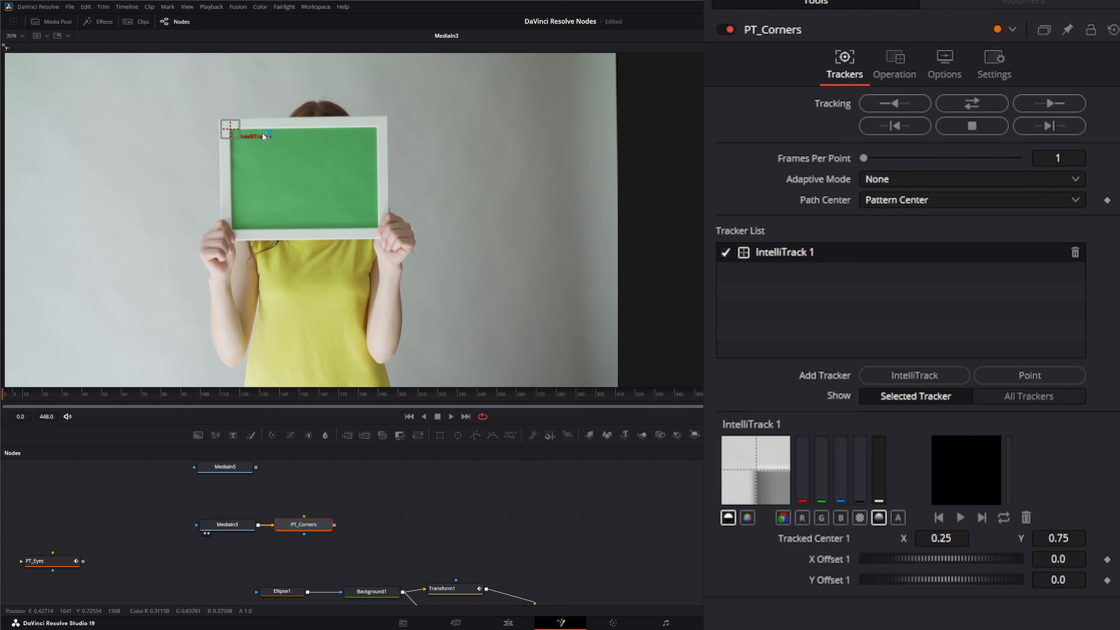
pyautogui.click(899, 519)
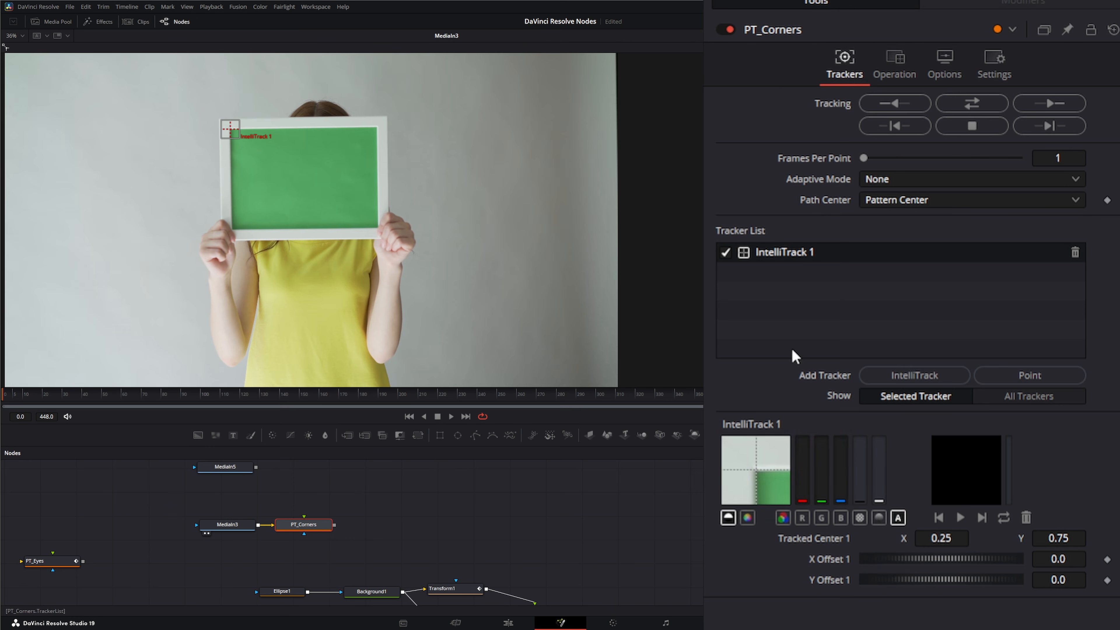
# Add IntelliTrack 2 on the green area's upper-right corner and IntelliTrack 3 on its lower-left corner, both with pattern channel A.
pyautogui.click(907, 377)
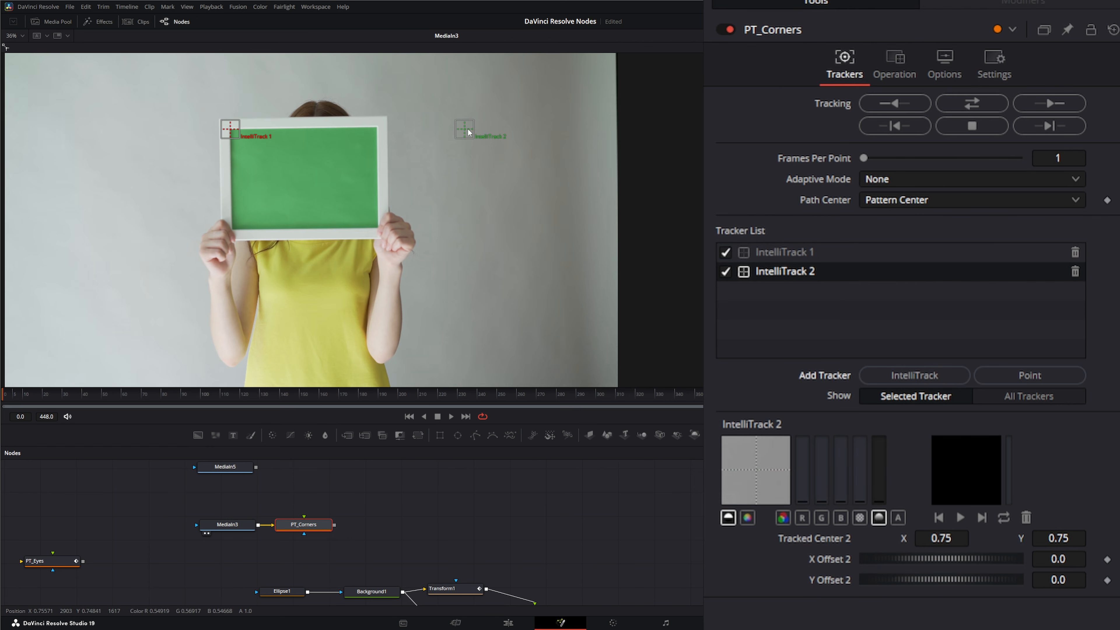
pyautogui.moveTo(466, 131); pyautogui.dragTo(378, 130)
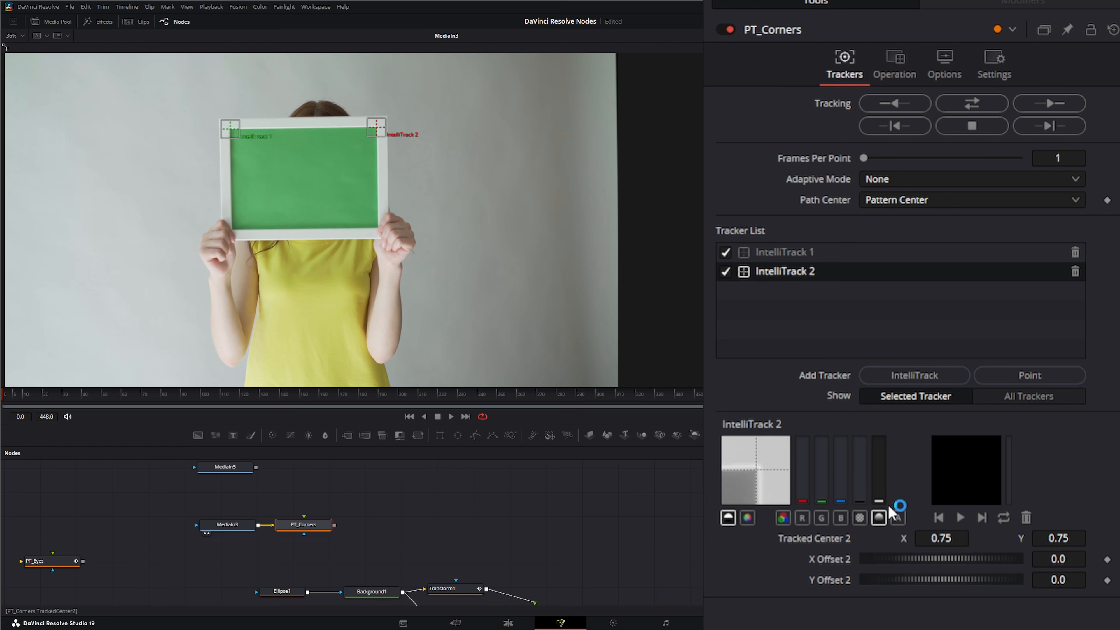
pyautogui.click(922, 376)
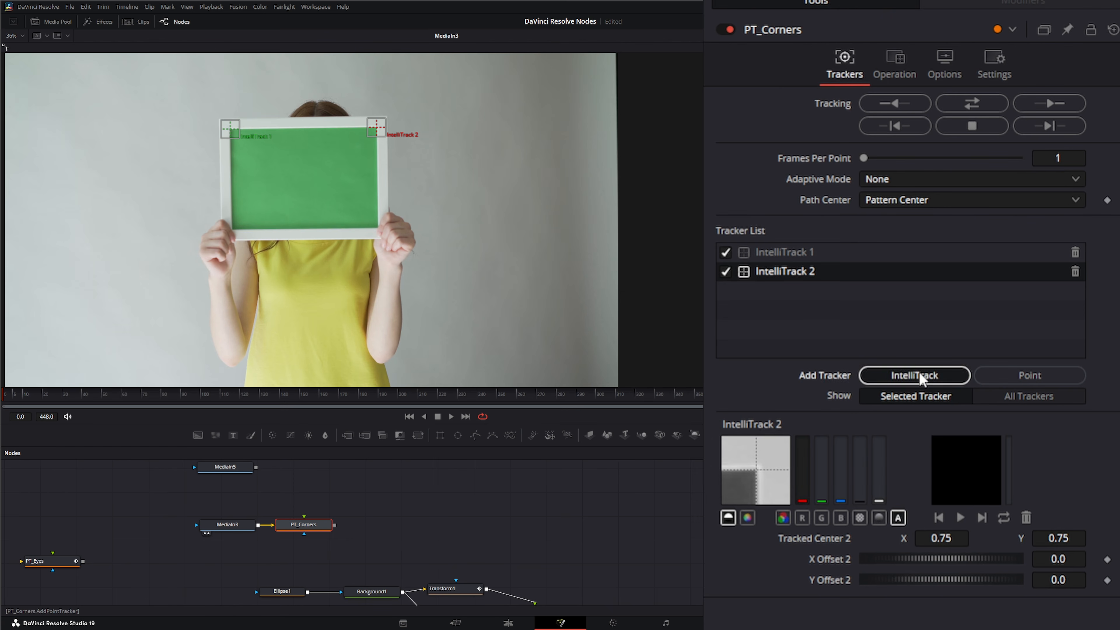
pyautogui.moveTo(156, 306)
pyautogui.mouseDown()
pyautogui.moveTo(207, 283)
pyautogui.moveTo(232, 233)
pyautogui.mouseUp()
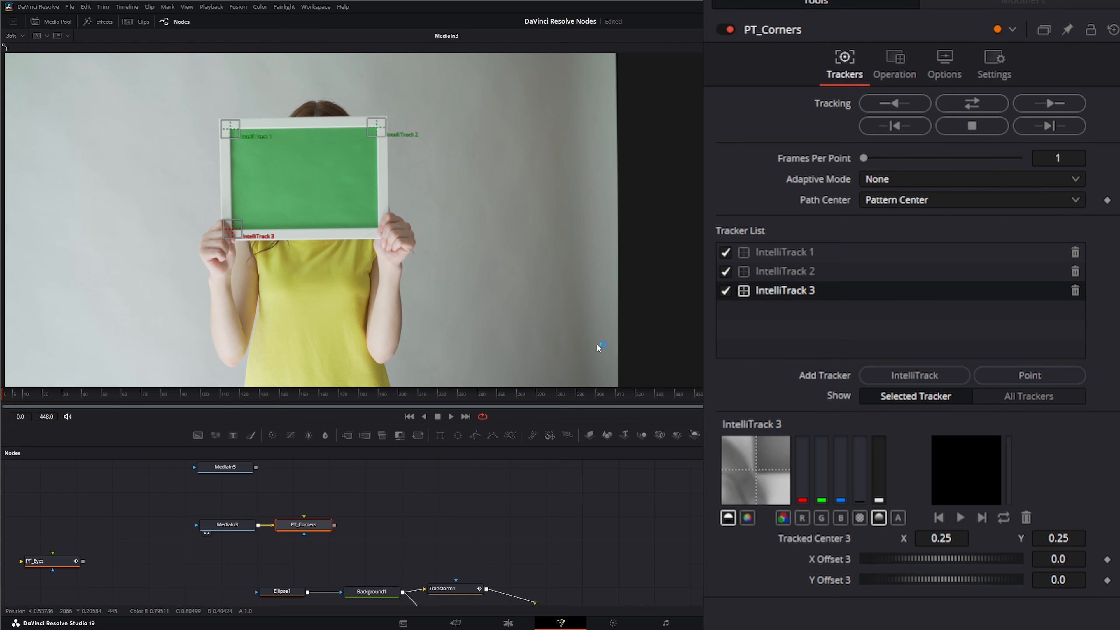
pyautogui.click(898, 517)
# Add IntelliTrack 4 on the green area's lower-right corner and track all four corners forward through the clip.
pyautogui.click(929, 372)
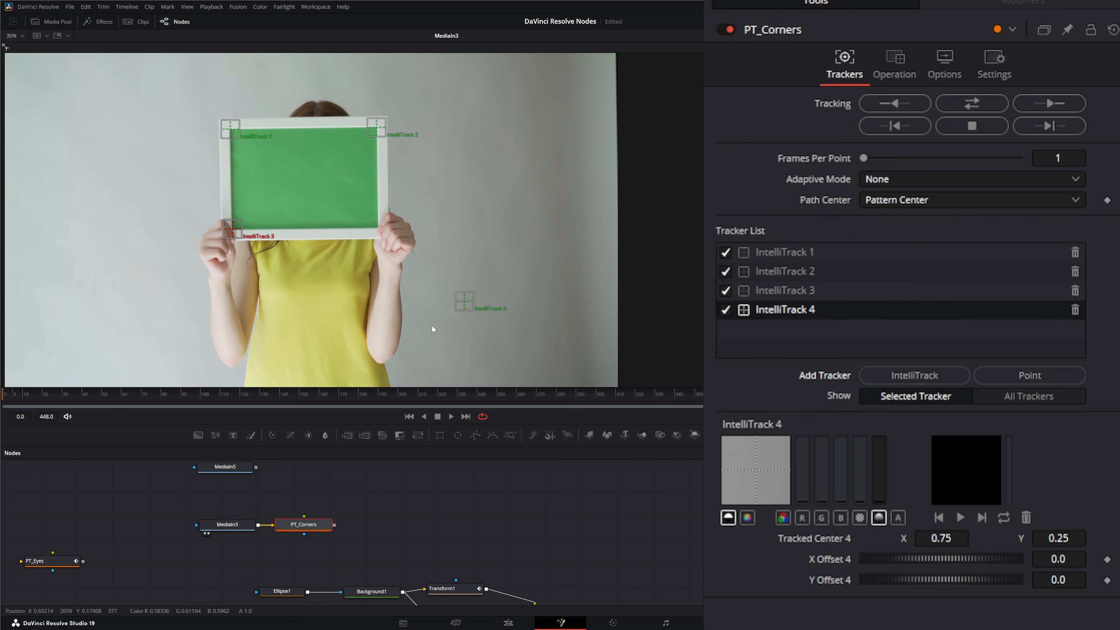
pyautogui.moveTo(467, 304); pyautogui.dragTo(380, 228)
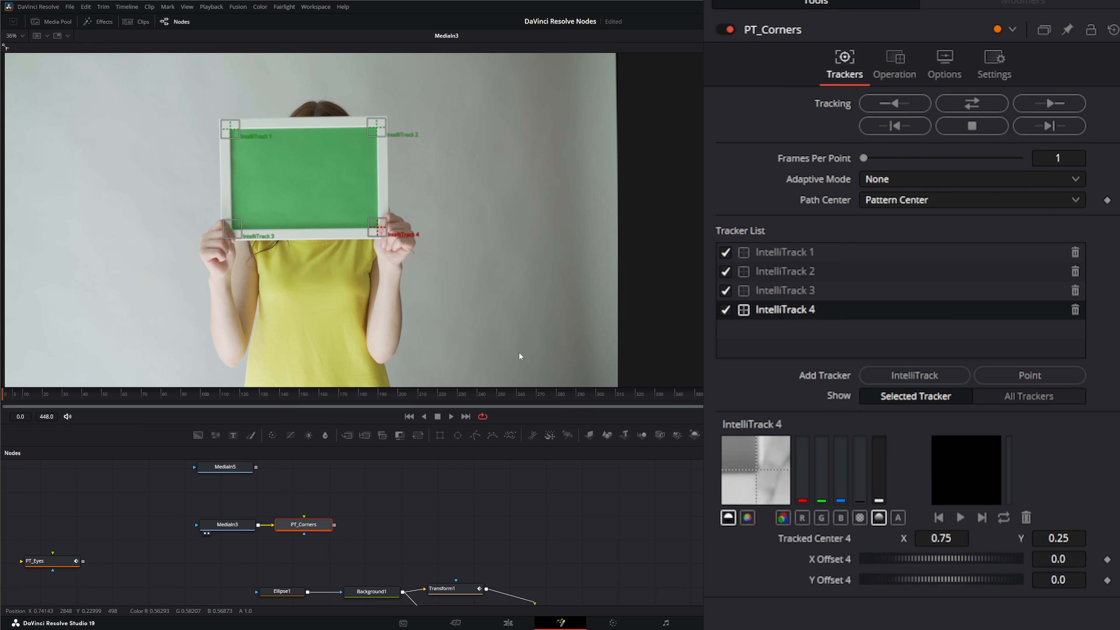
pyautogui.click(1061, 108)
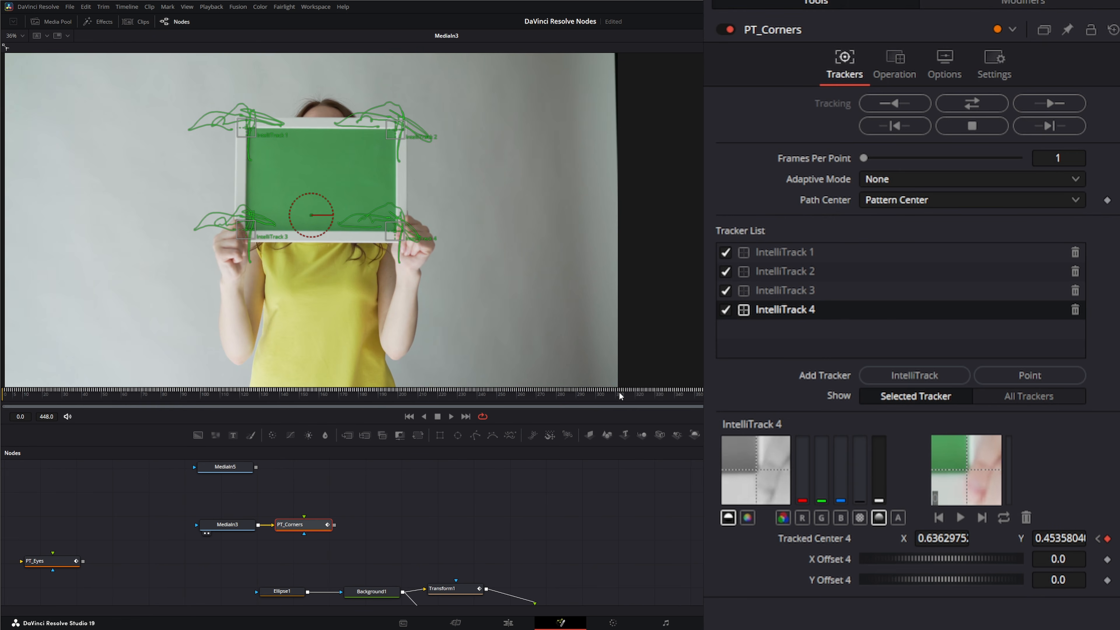
# Return to the first frame and set the PT_Corners operation to Corner Positioning.
pyautogui.moveTo(620, 394); pyautogui.dragTo(2, 411)
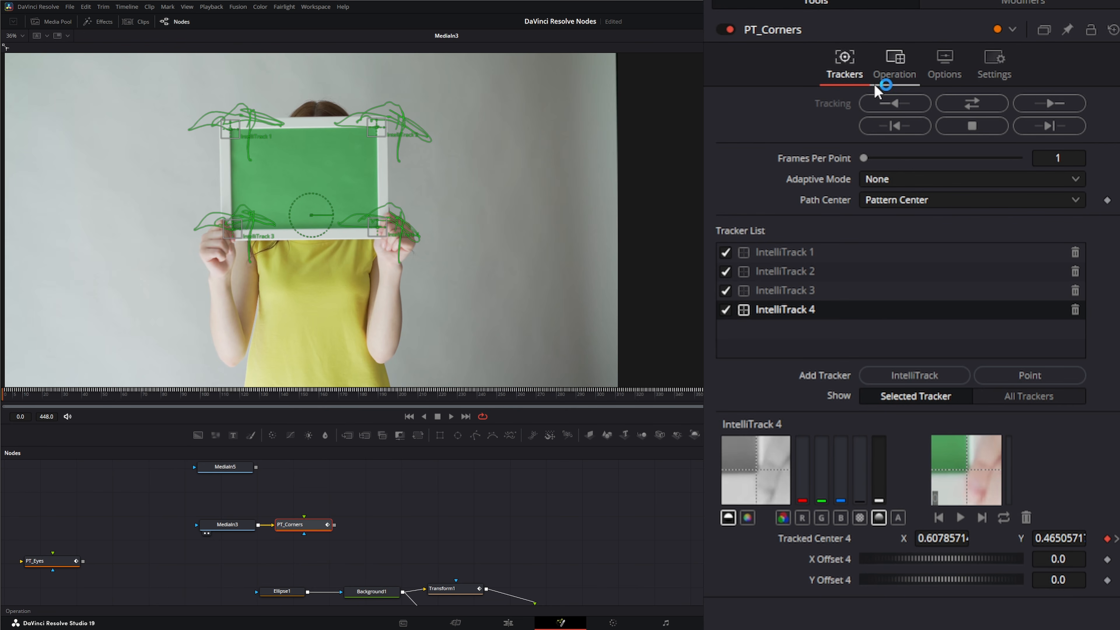
pyautogui.click(895, 75)
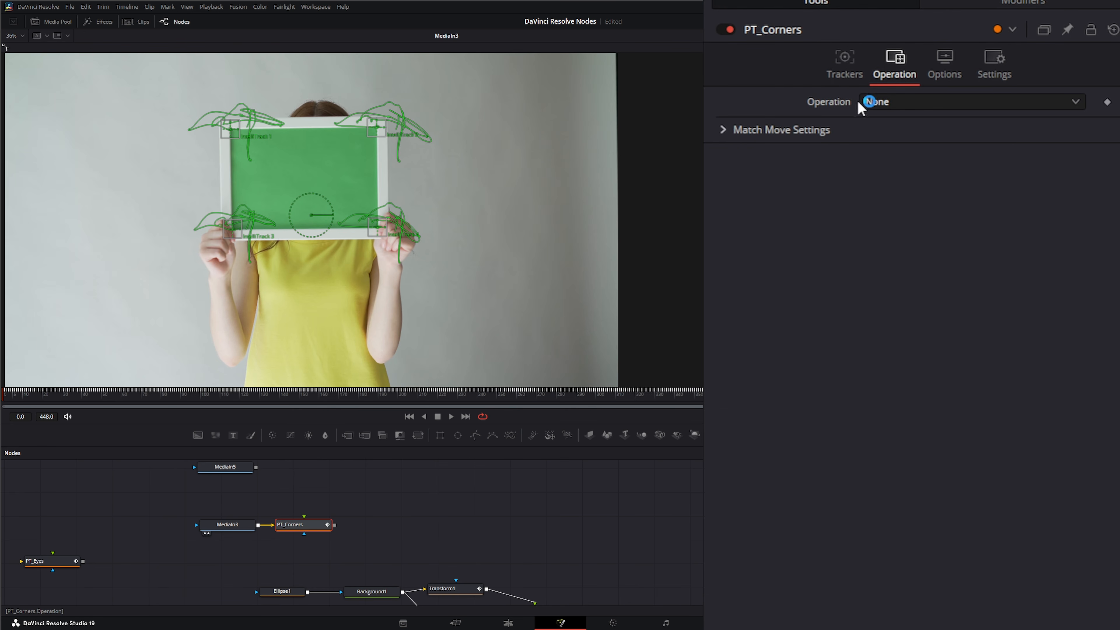
pyautogui.click(889, 103)
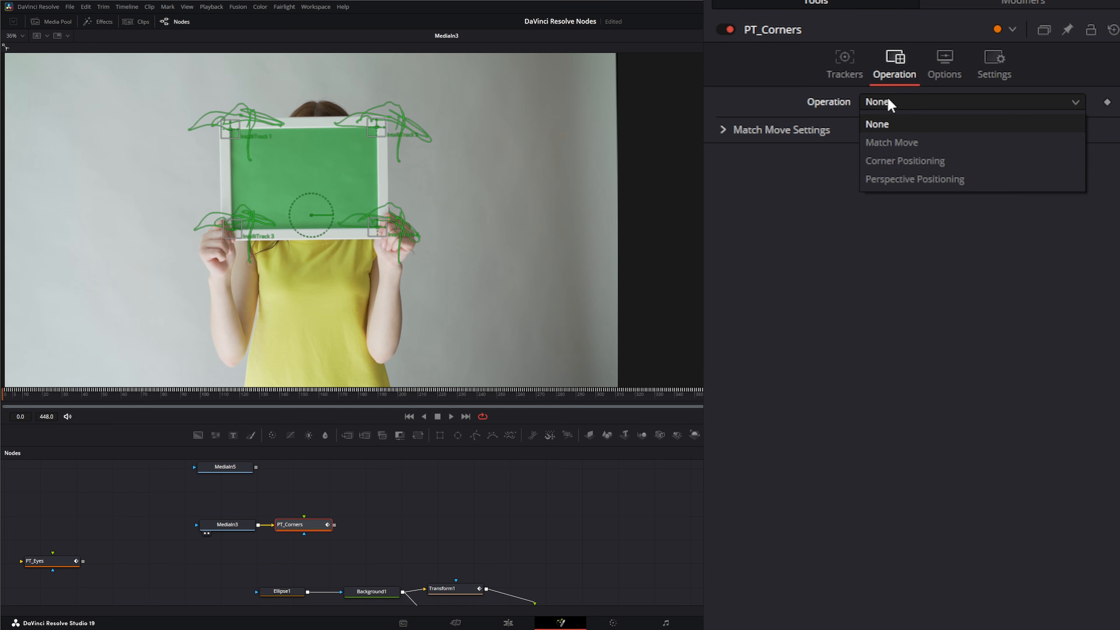
pyautogui.click(912, 162)
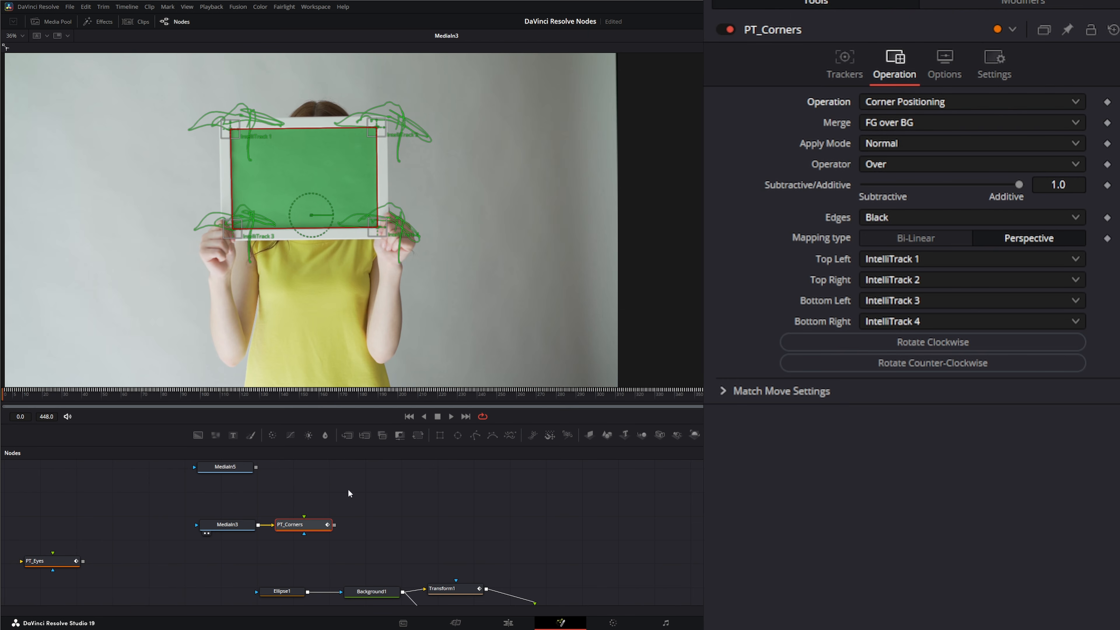
# Place MediaIn4 above PT_Corners, connect it as the tracker's foreground, and show the PT_Corners composite in the viewer at the first frame.
pyautogui.moveTo(304, 517); pyautogui.dragTo(307, 482)
pyautogui.moveTo(400, 528); pyautogui.dragTo(313, 502)
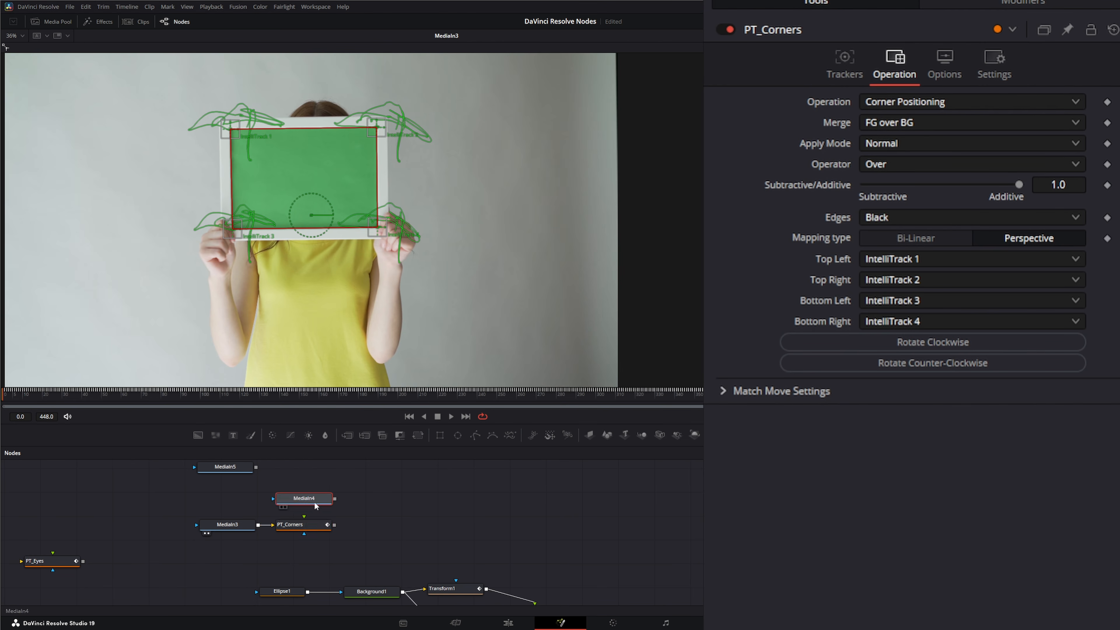
pyautogui.press('1')
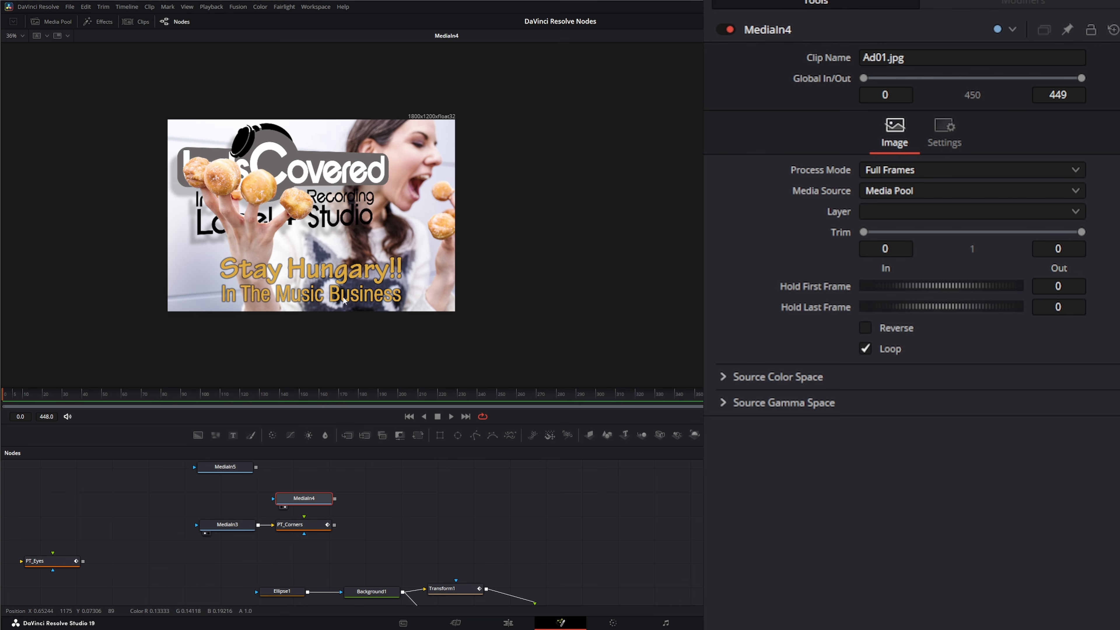
pyautogui.moveTo(335, 499); pyautogui.dragTo(311, 353)
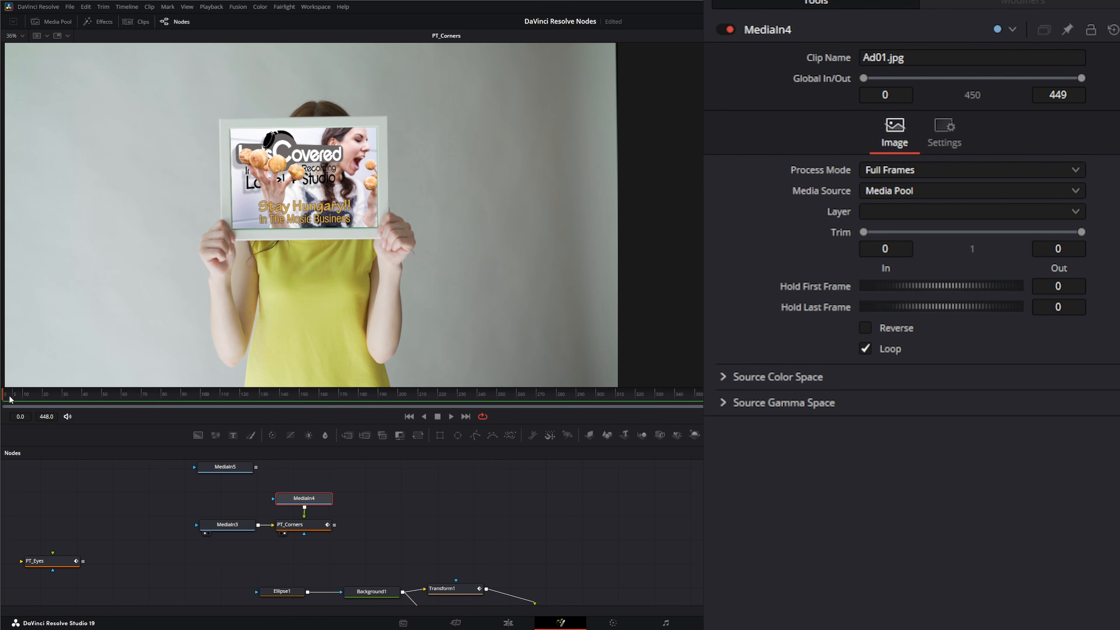
pyautogui.moveTo(9, 399)
pyautogui.mouseDown()
pyautogui.moveTo(564, 402)
pyautogui.moveTo(2, 406)
pyautogui.mouseUp()
# Try the Lighten apply mode on PT_Corners, and set it back to Normal.
pyautogui.click(314, 526)
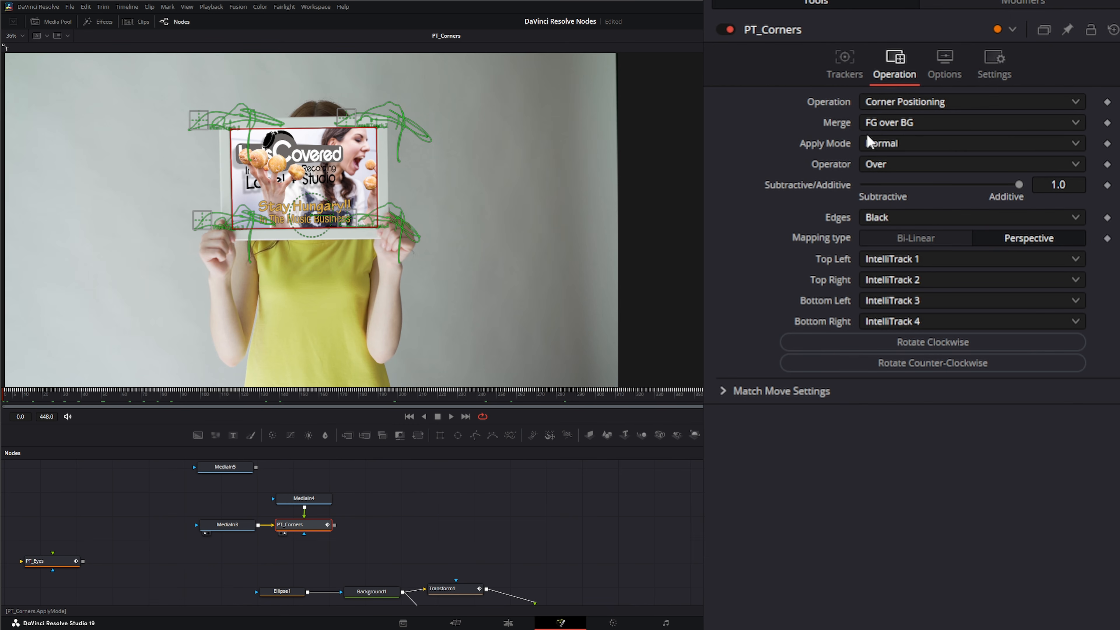
pyautogui.click(883, 147)
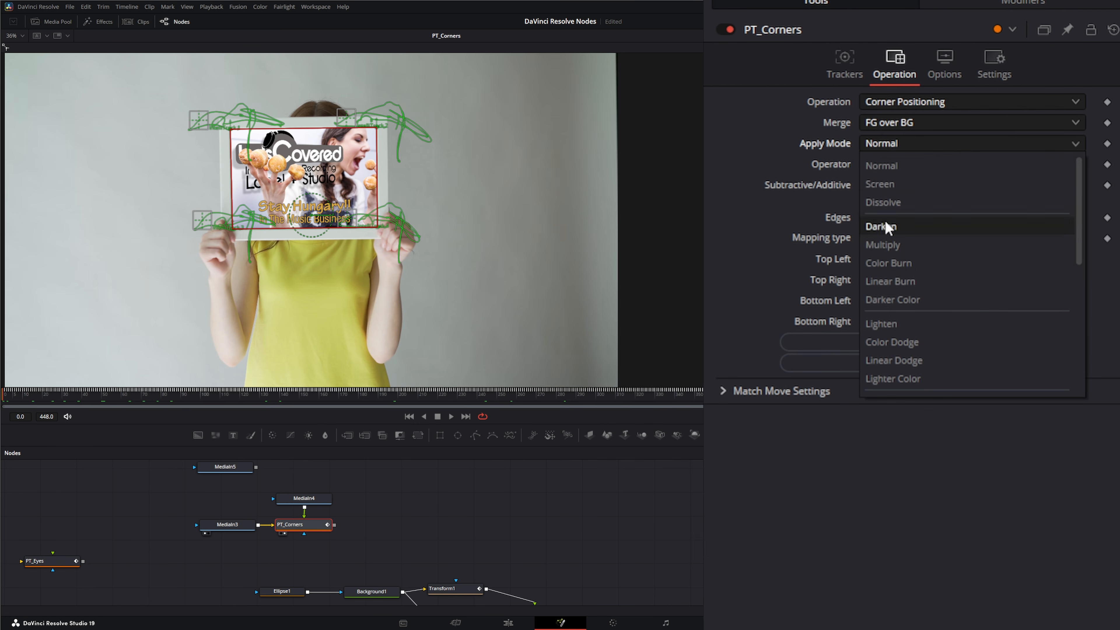
pyautogui.click(910, 328)
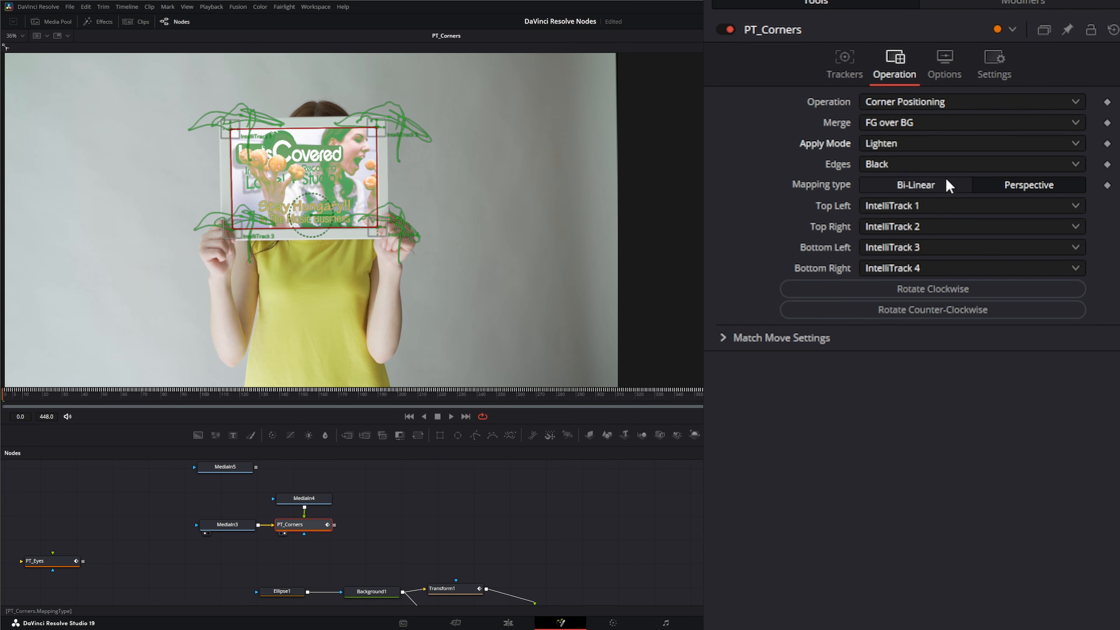
pyautogui.click(893, 147)
pyautogui.click(916, 168)
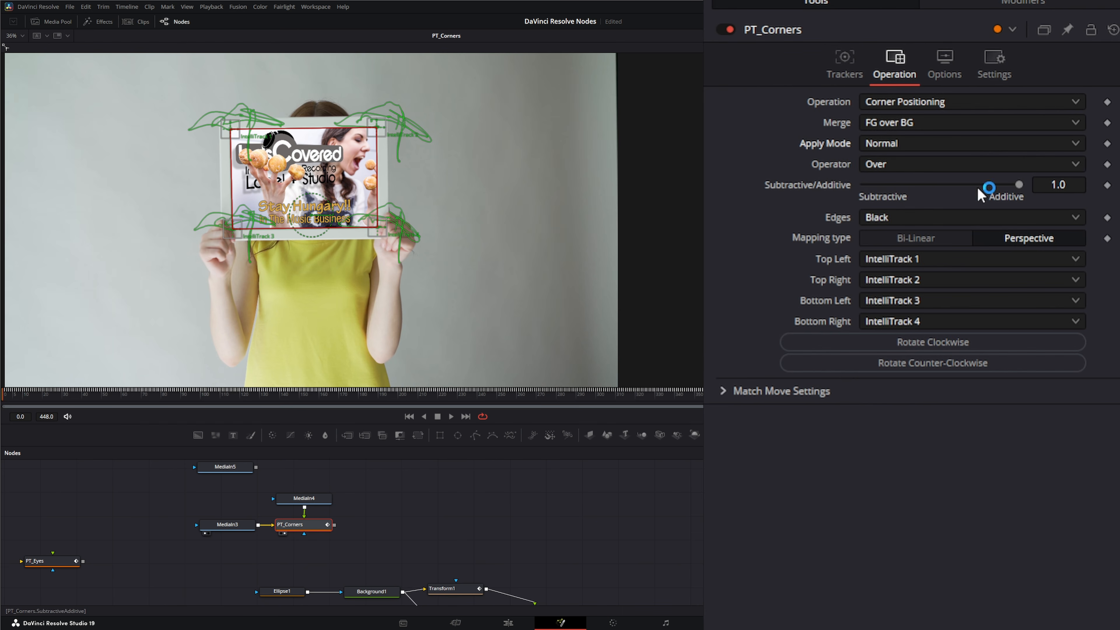
pyautogui.click(895, 165)
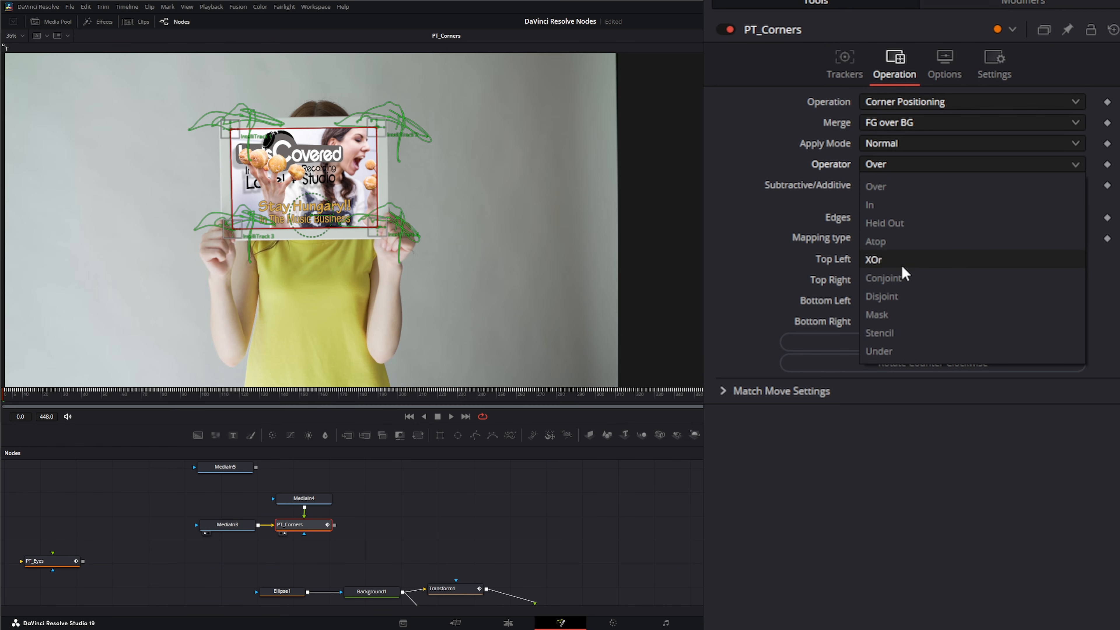
pyautogui.click(796, 377)
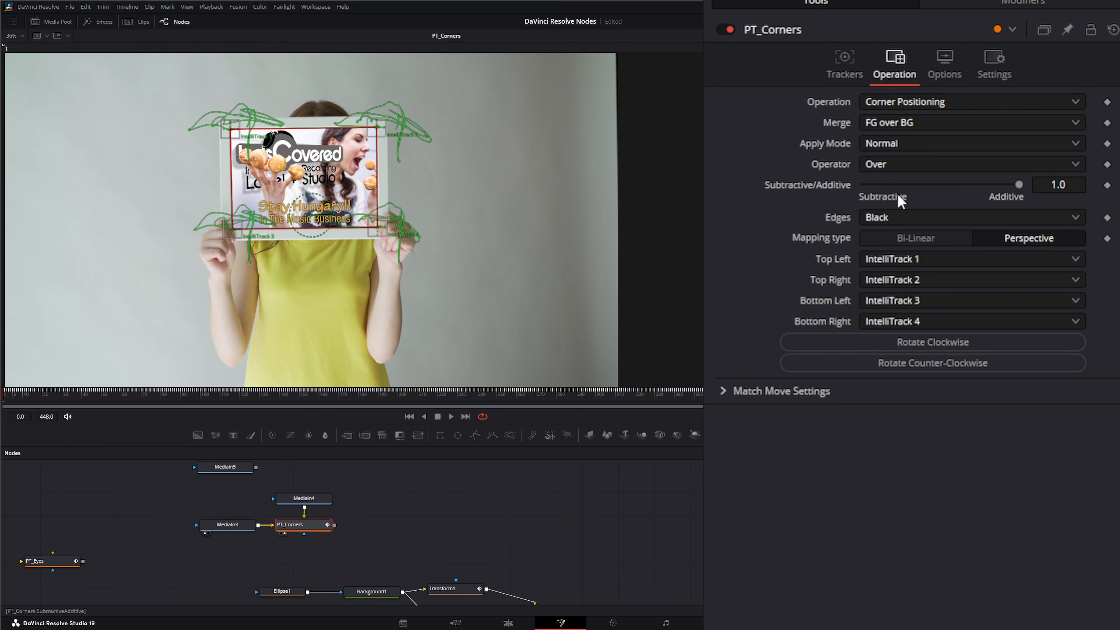
pyautogui.moveTo(1019, 185); pyautogui.dragTo(1066, 197)
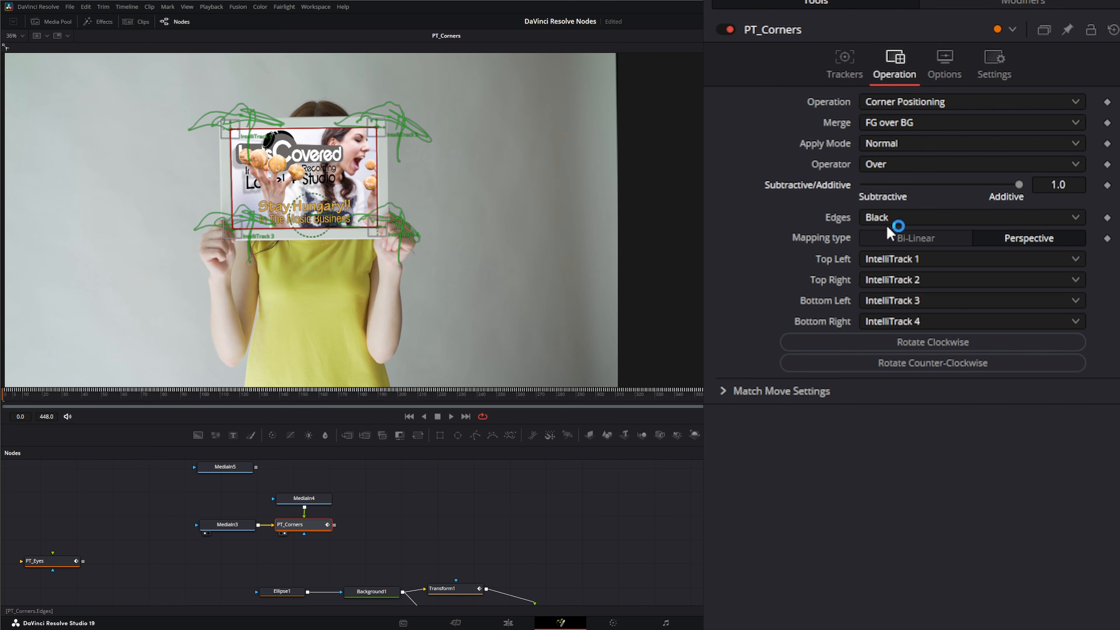
# Try the Wrap, Duplicate and Mirror edge modes at the poster's lower-right corner, and set Edges back to Black.
pyautogui.scroll(5, 361, 238)
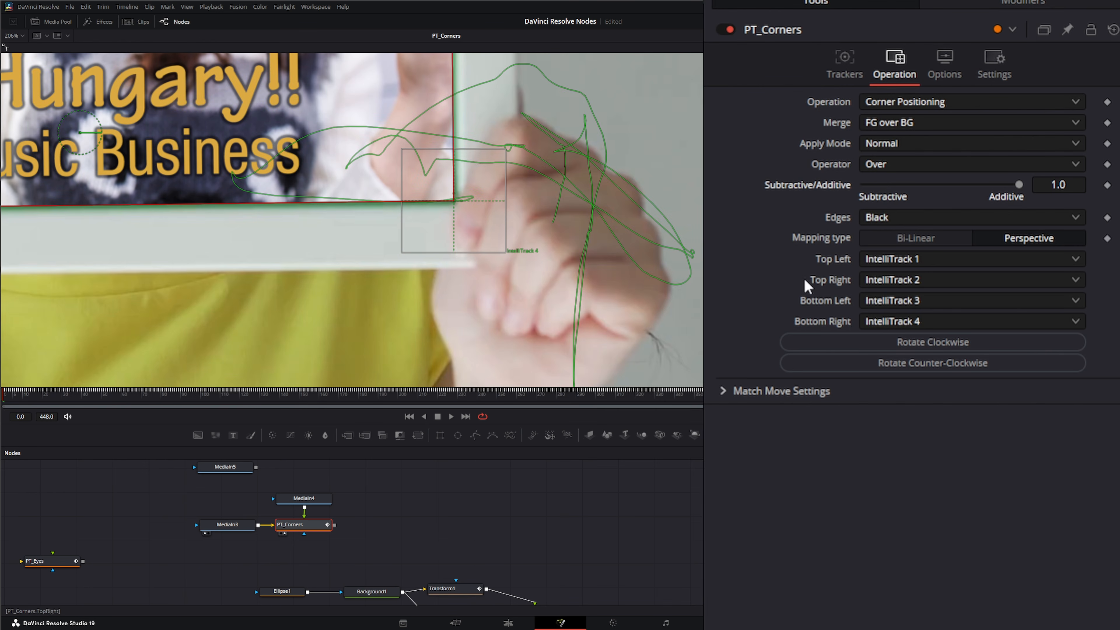
pyautogui.click(887, 223)
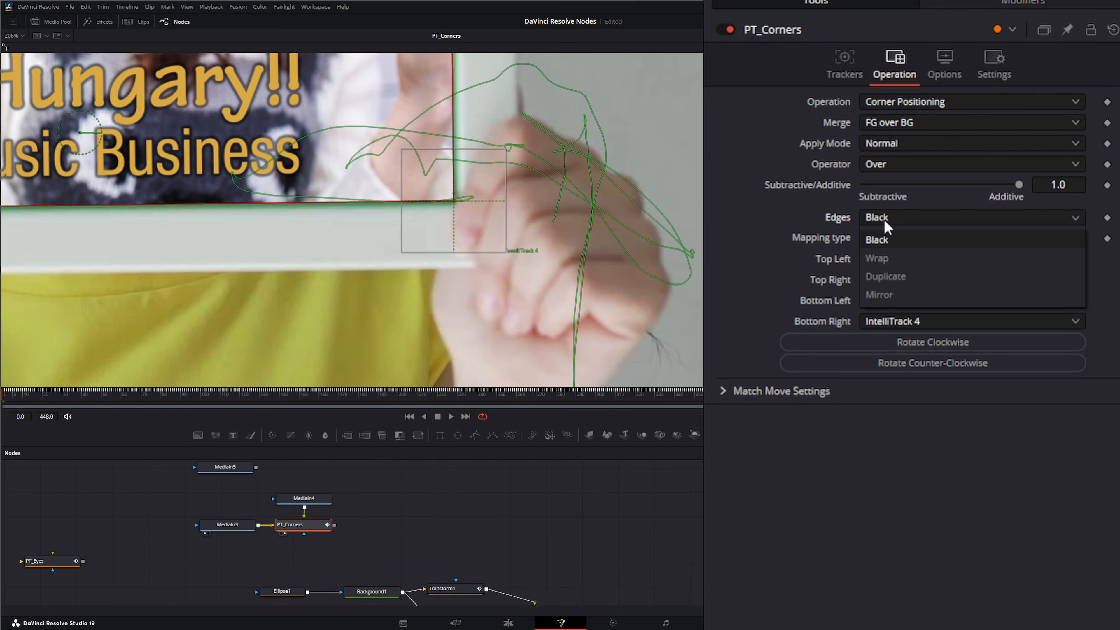
pyautogui.click(890, 259)
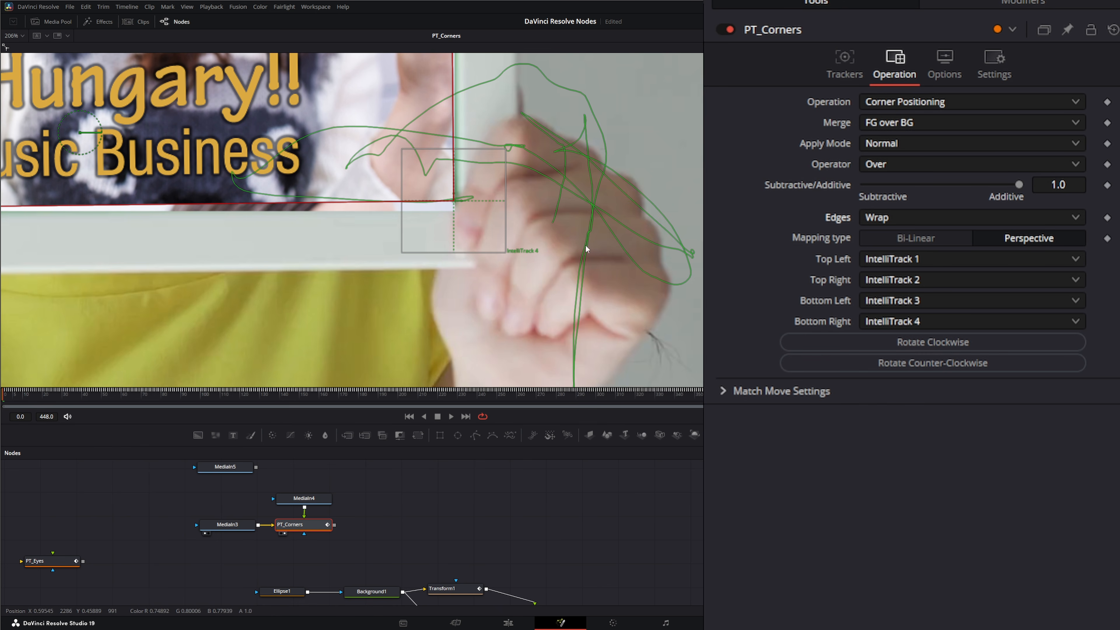
pyautogui.click(882, 217)
pyautogui.click(913, 280)
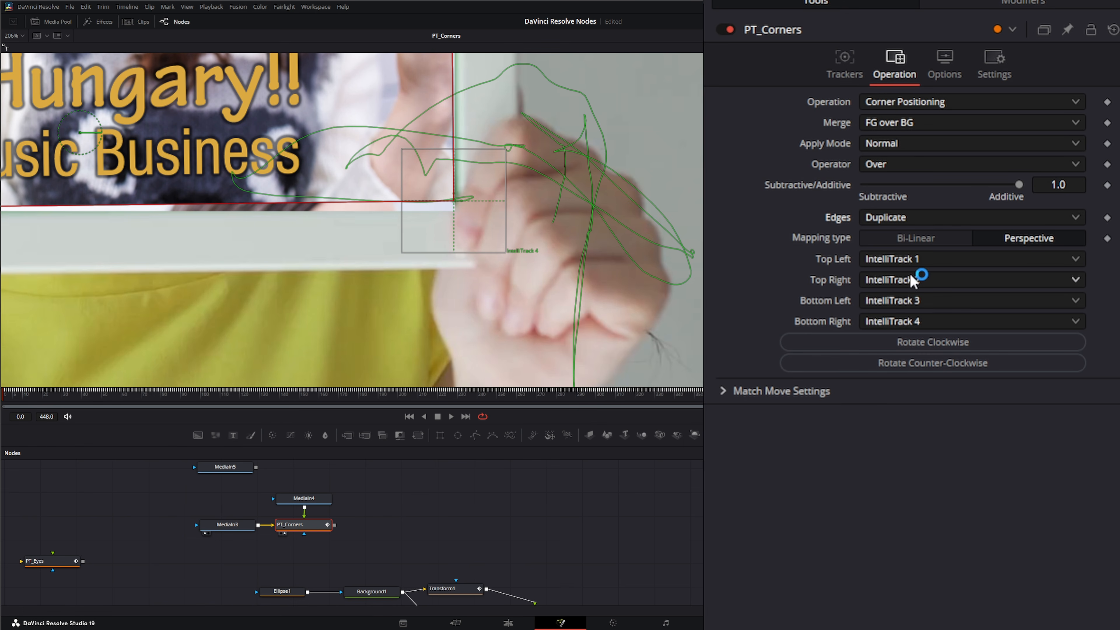
pyautogui.click(898, 219)
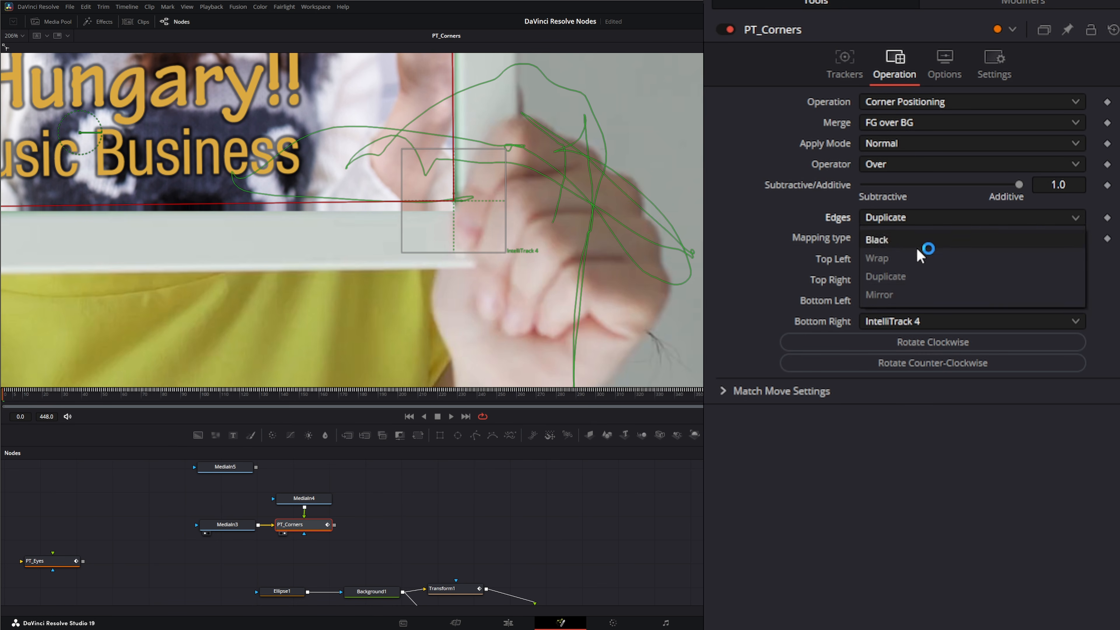
pyautogui.click(902, 296)
pyautogui.click(904, 219)
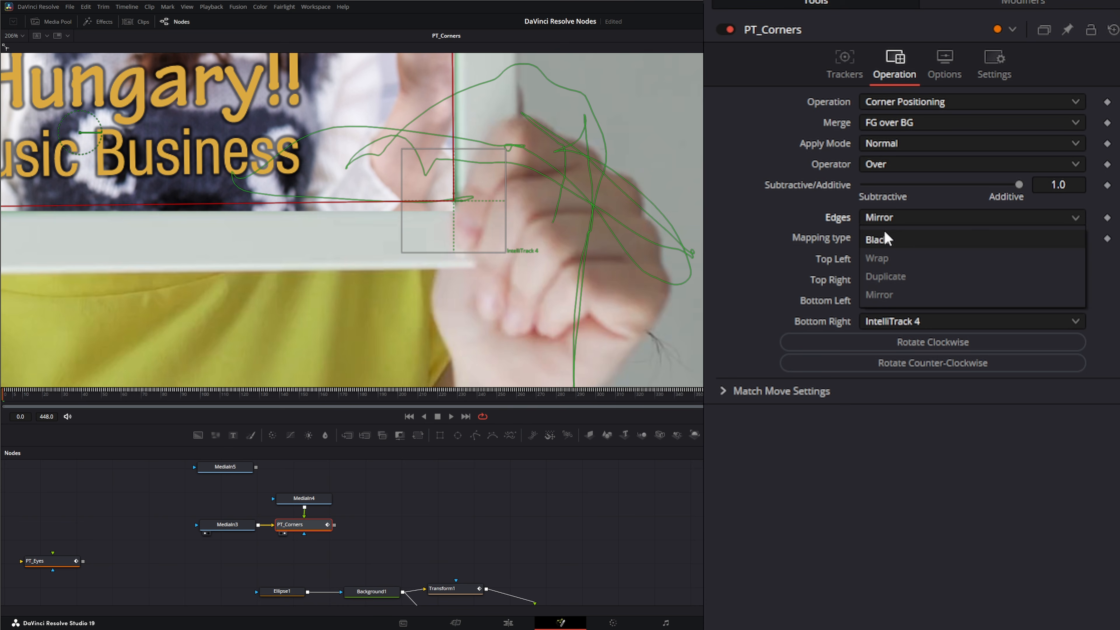
pyautogui.click(900, 244)
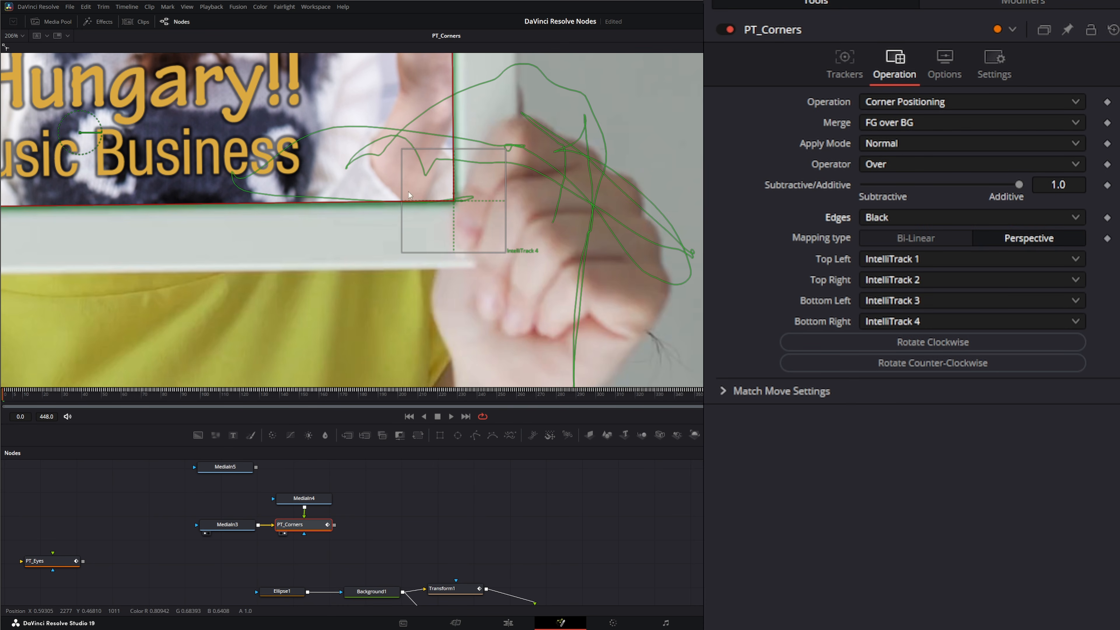
# Try Bi-Linear mapping on the corner-pinned poster, and set the mapping type back to Perspective.
pyautogui.scroll(-3, 307, 218)
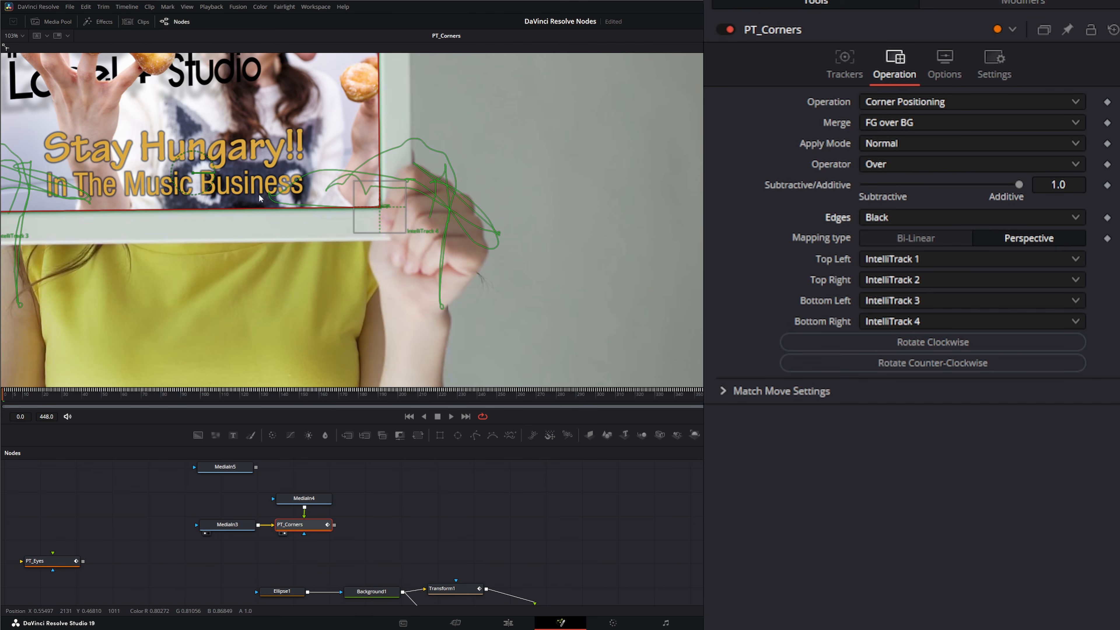
pyautogui.moveTo(260, 198); pyautogui.dragTo(408, 323)
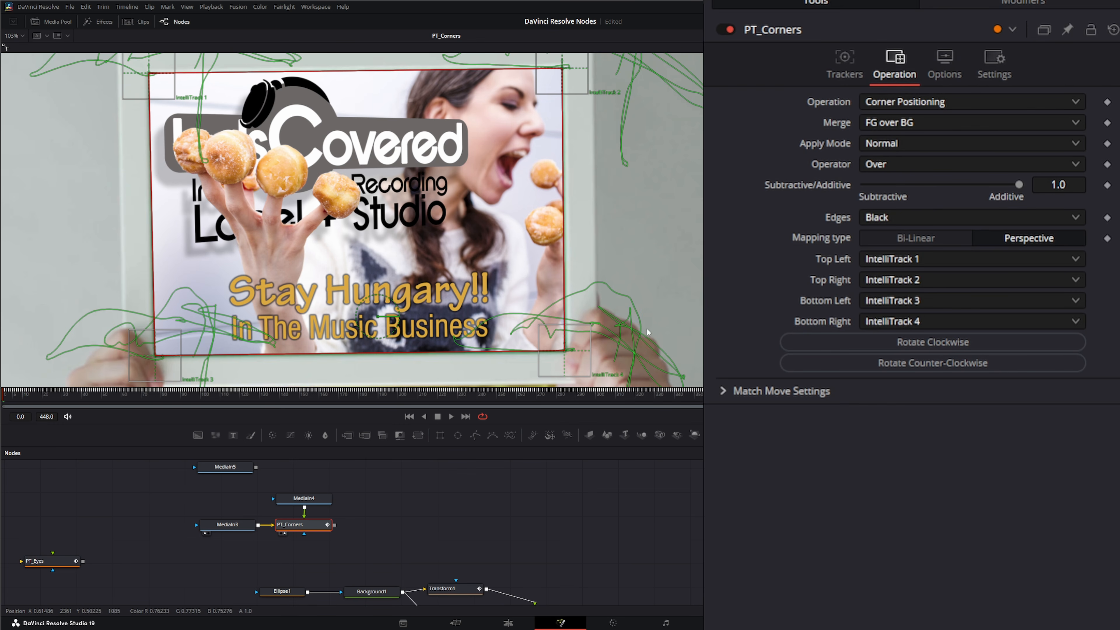
pyautogui.click(916, 240)
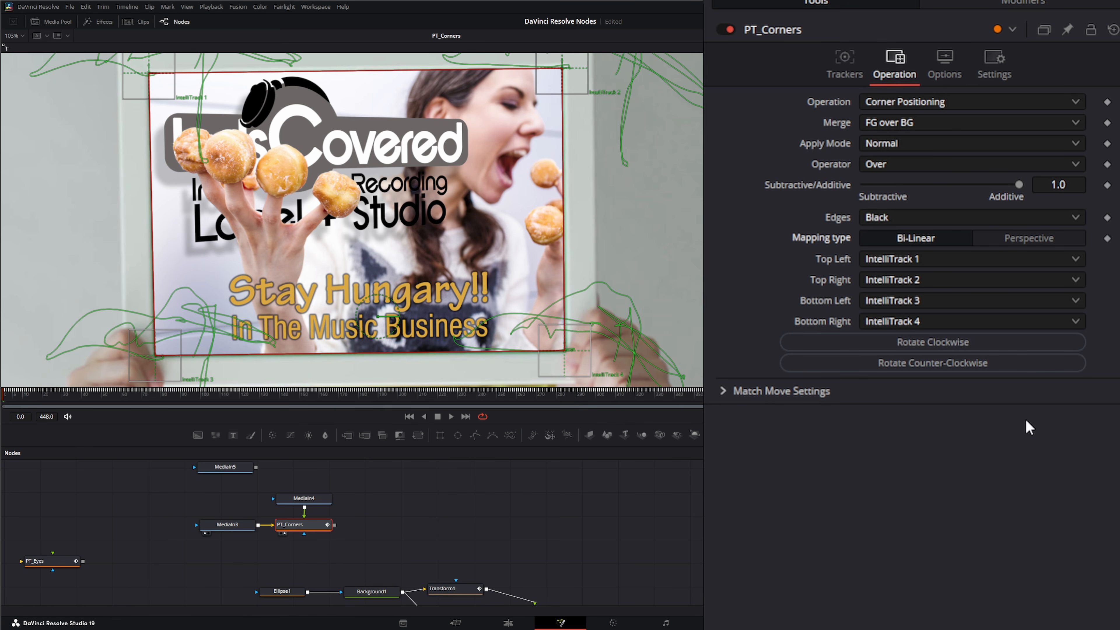
pyautogui.click(1036, 241)
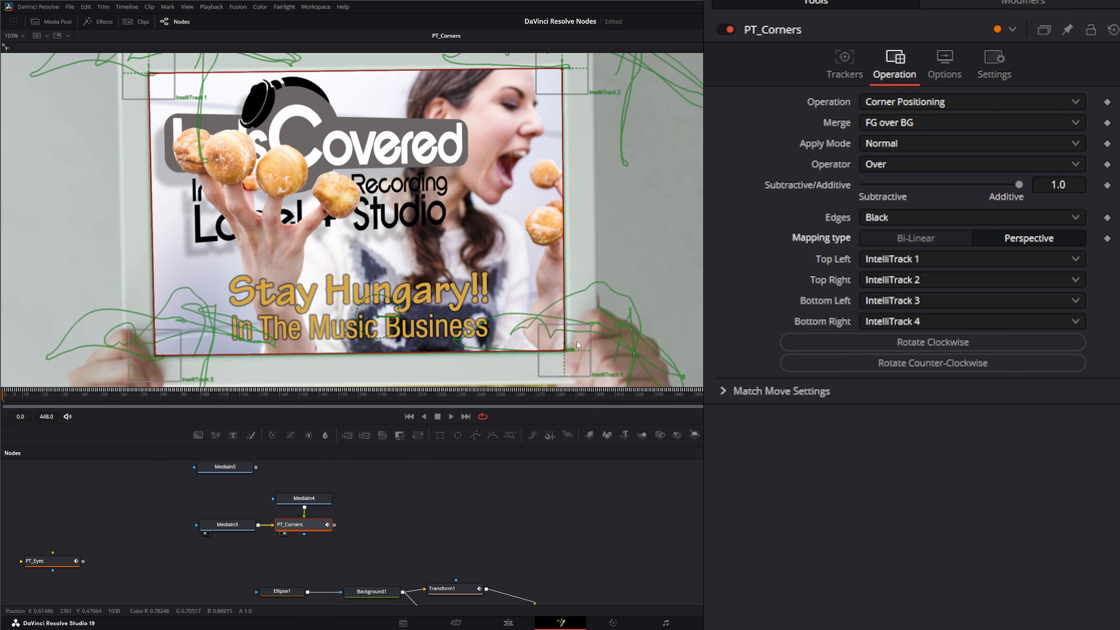
# Assign IntelliTrack 4 to the Bottom Left corner of the corner positioning.
pyautogui.click(904, 302)
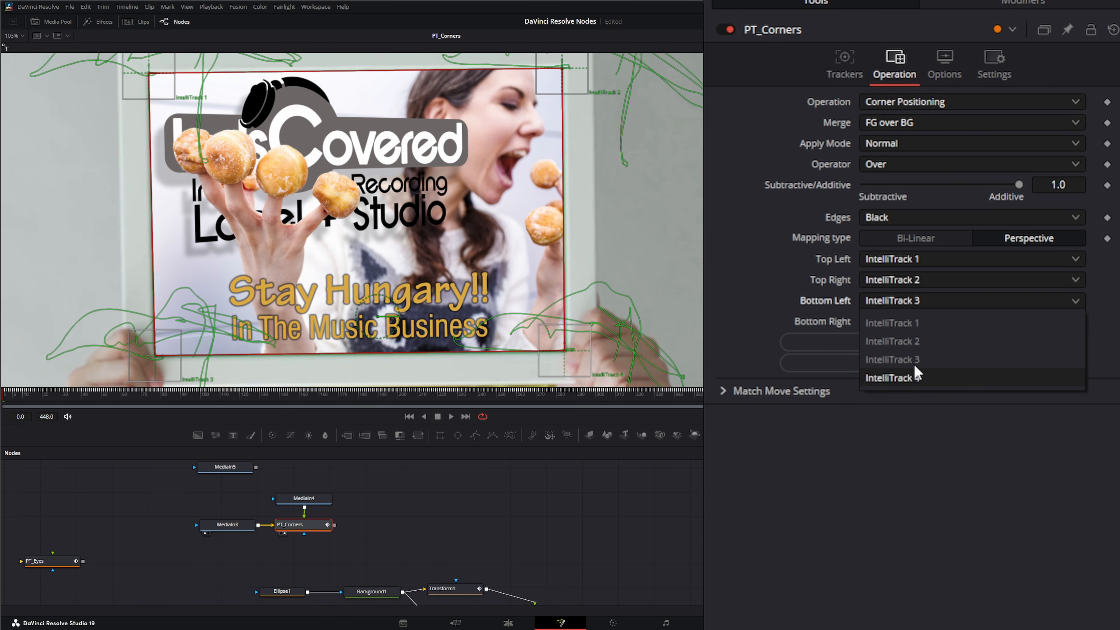
pyautogui.click(916, 378)
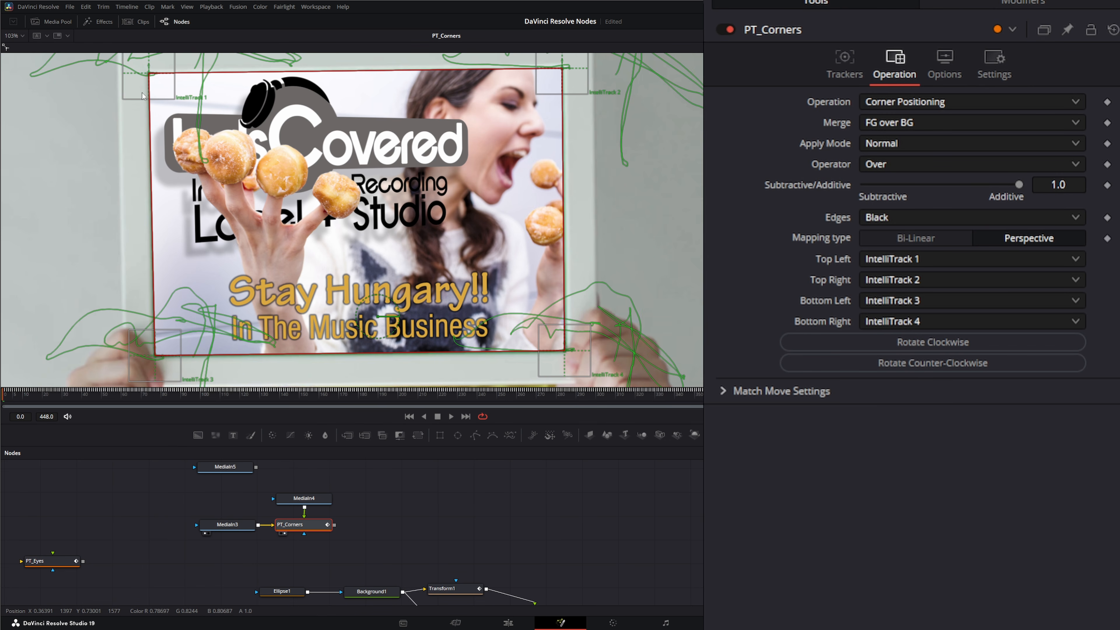
pyautogui.click(913, 301)
pyautogui.click(913, 378)
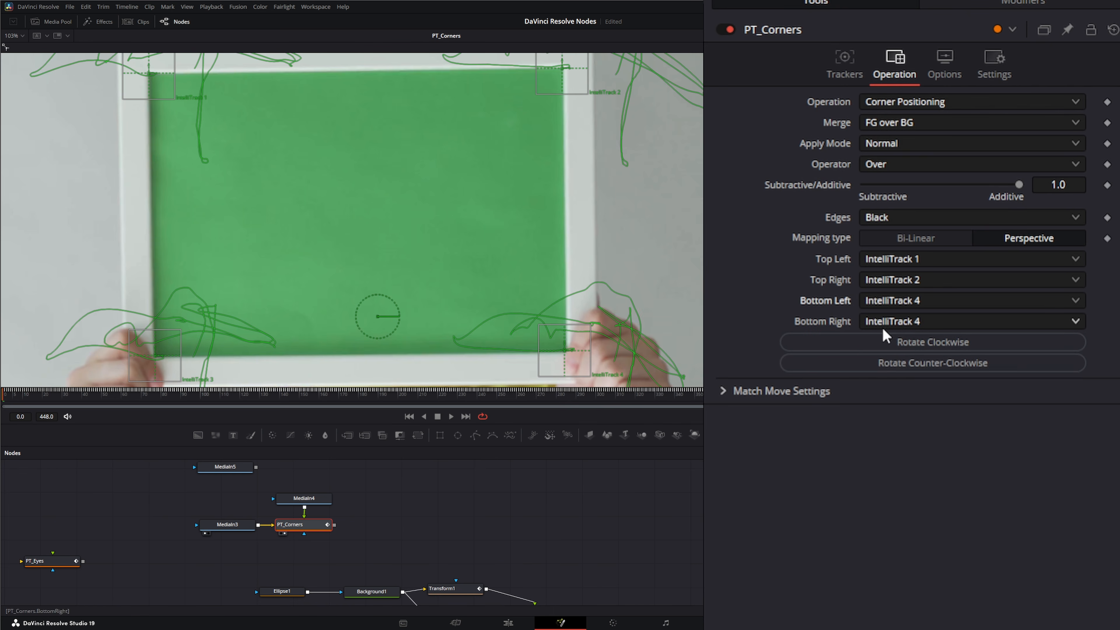
# Try assigning IntelliTrack 3 to the Bottom Right corner of the corner positioning.
pyautogui.click(900, 329)
pyautogui.click(913, 380)
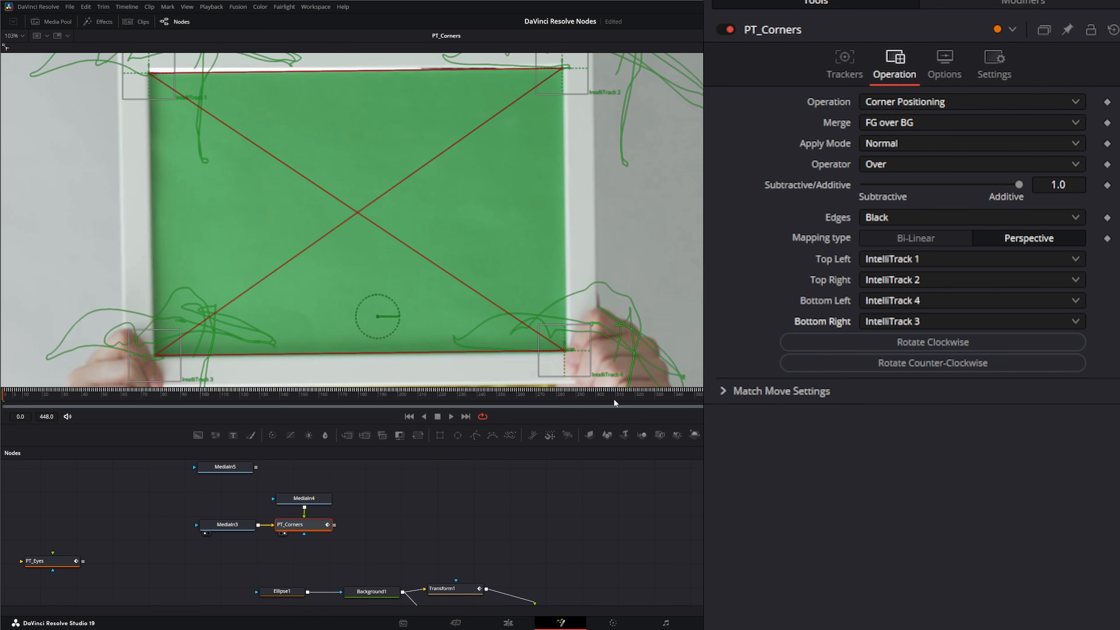
# Set the corner positioning's Bottom Left back to IntelliTrack 3 and Bottom Right back to IntelliTrack 4.
pyautogui.click(921, 302)
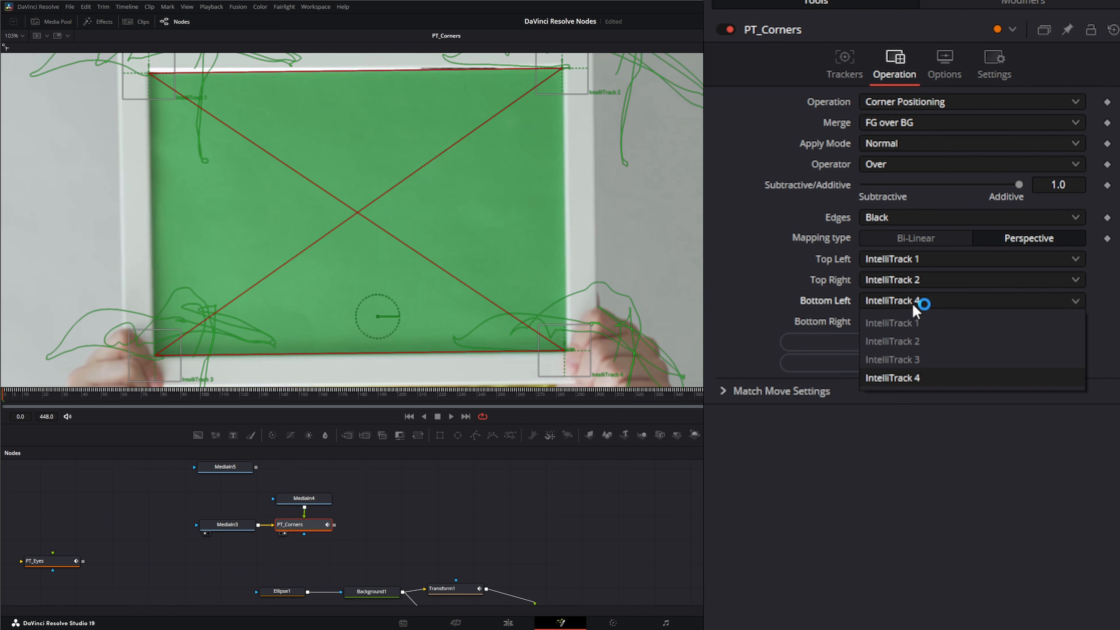
pyautogui.click(920, 358)
pyautogui.click(908, 321)
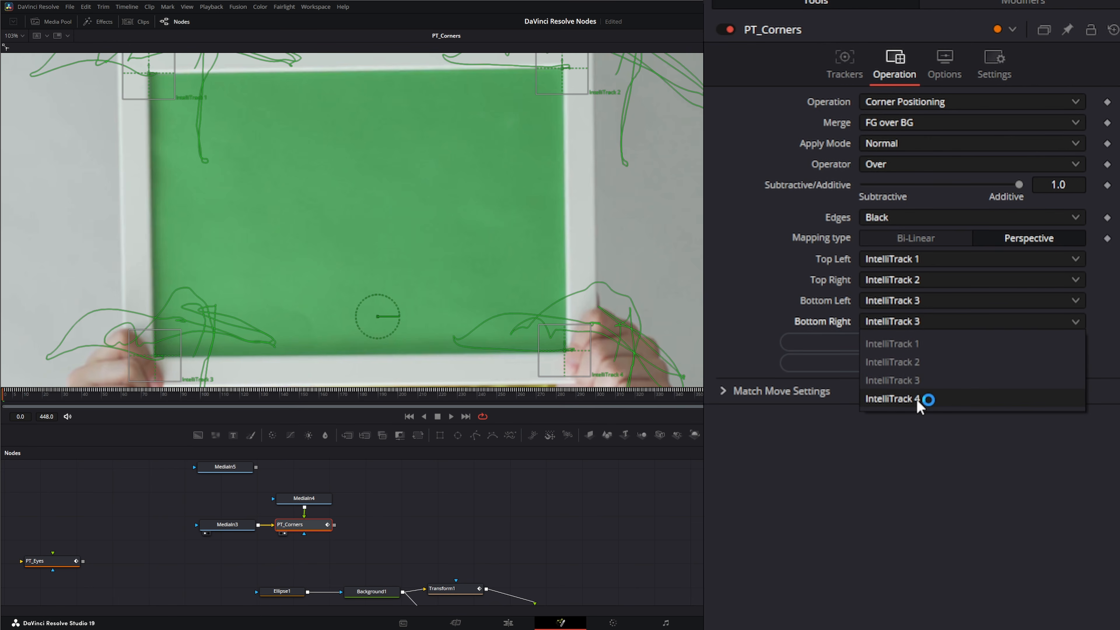
pyautogui.click(921, 398)
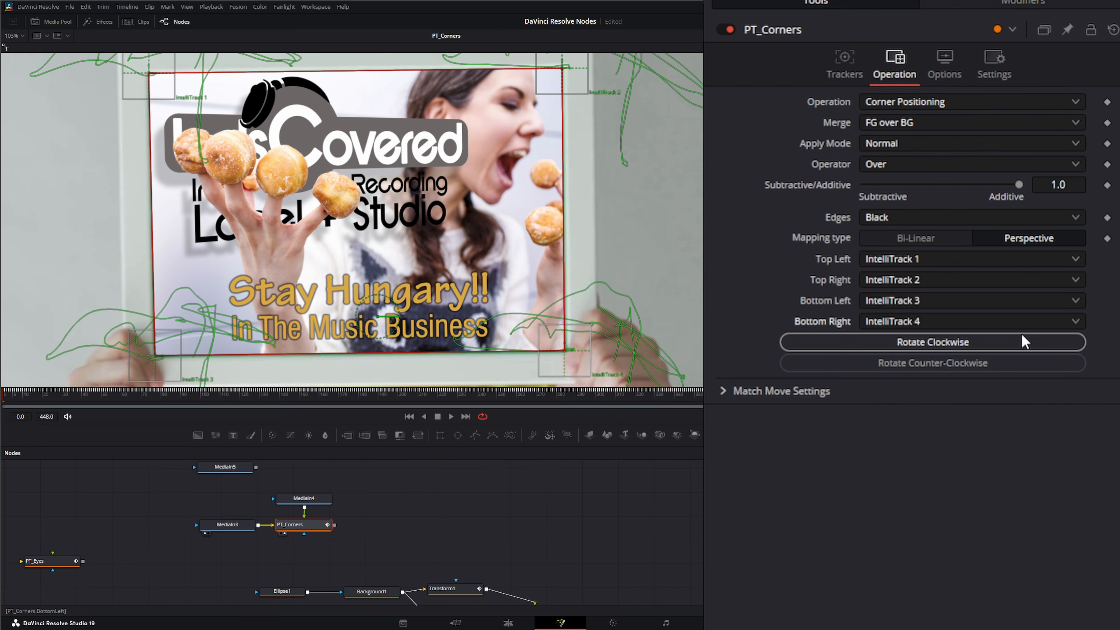
# Try rotating the corner-pinned poster clockwise, and rotate it counter-clockwise back to its upright orientation.
pyautogui.click(938, 342)
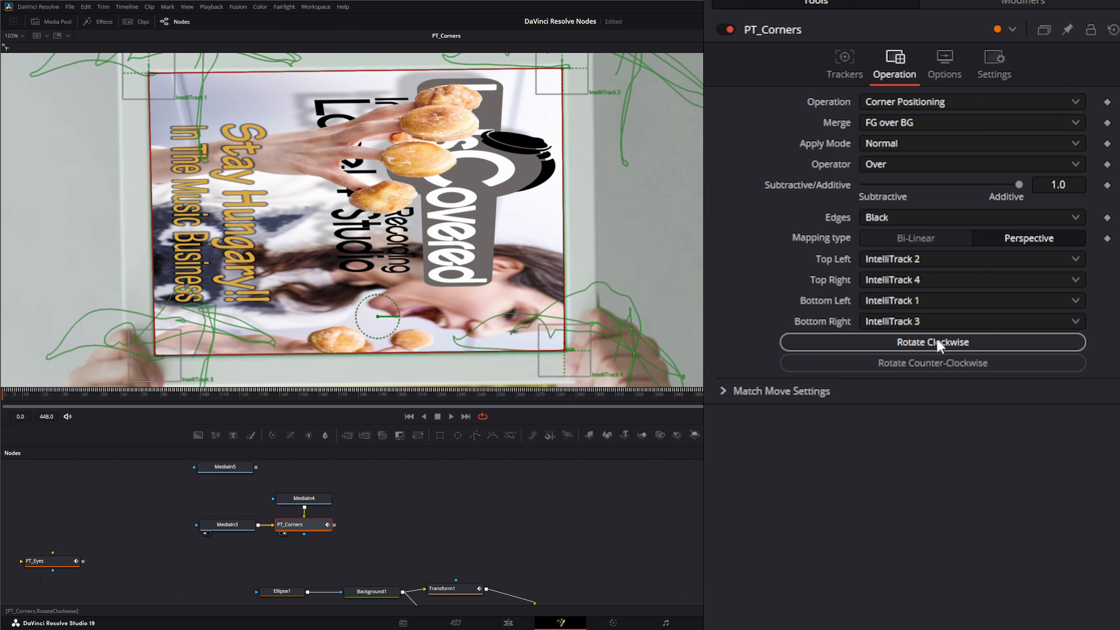
pyautogui.click(938, 342)
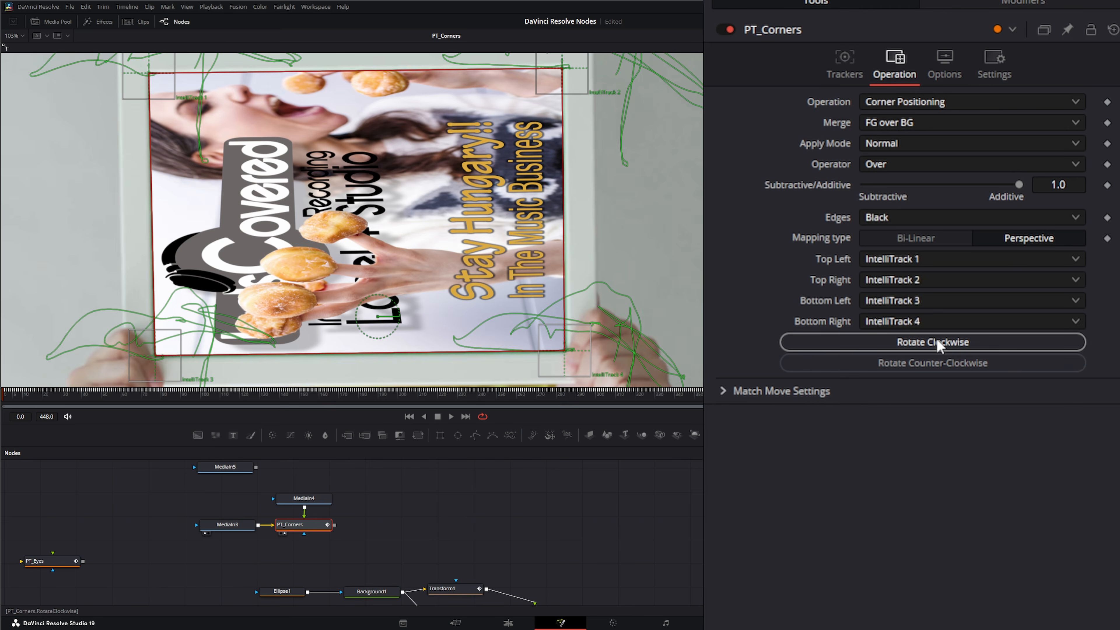
pyautogui.click(934, 371)
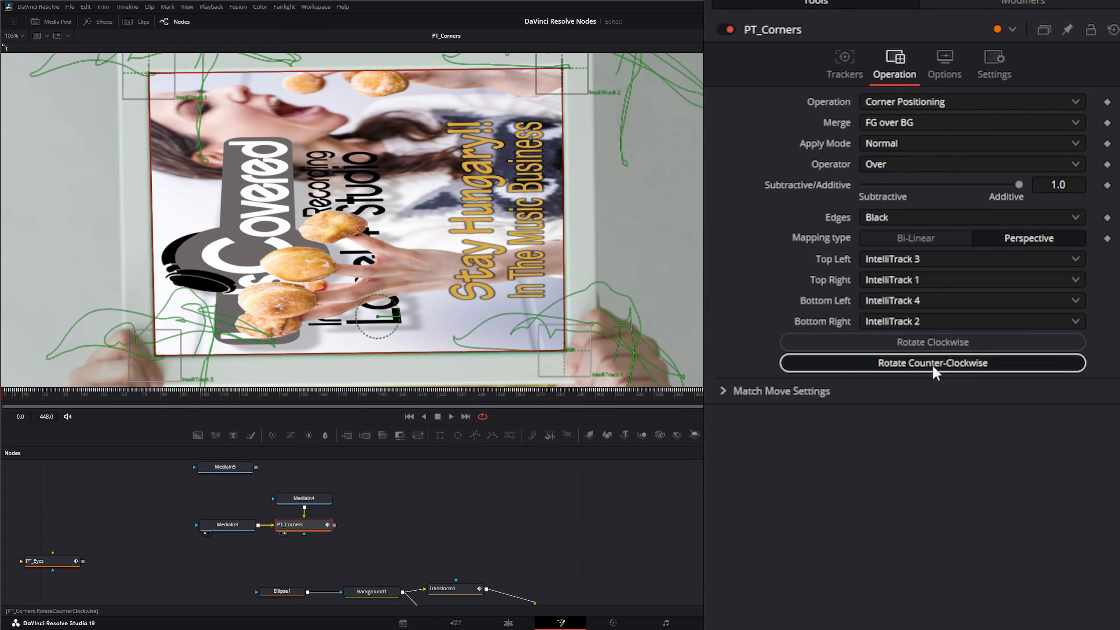
pyautogui.click(935, 371)
pyautogui.click(935, 371)
pyautogui.click(935, 371)
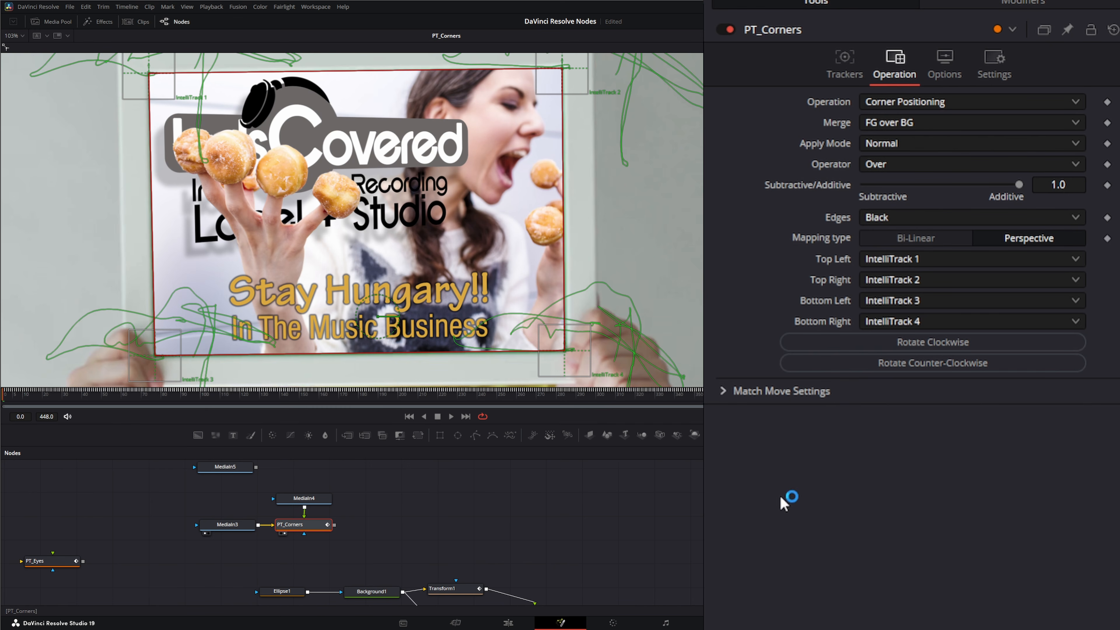
# Look over the Match Move Settings of PT_Corners and play back the shot to check the pinned poster.
pyautogui.click(724, 391)
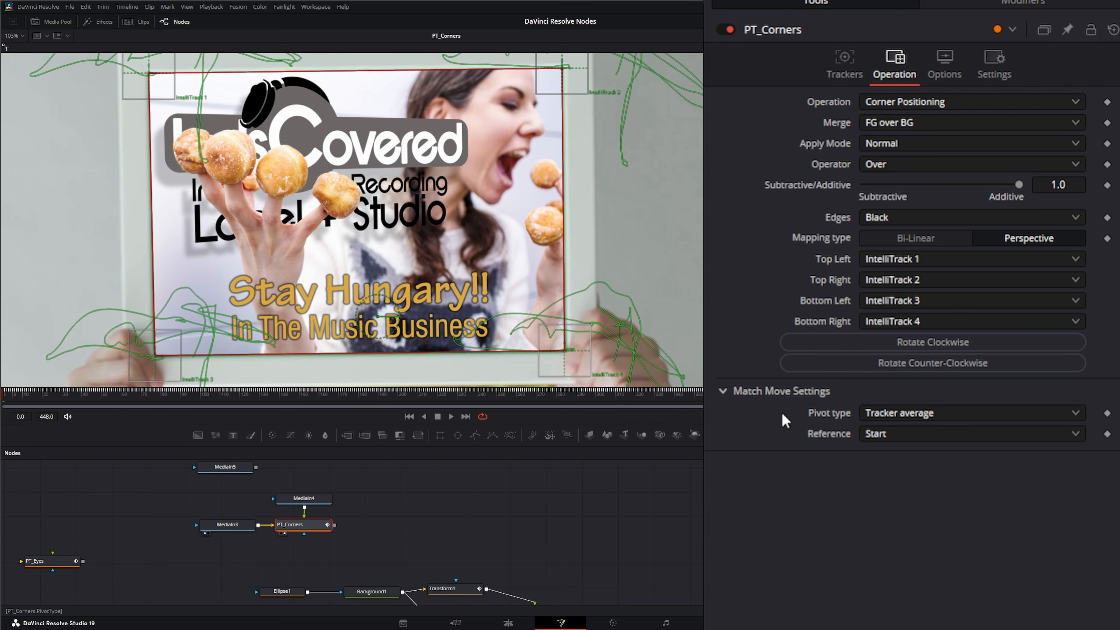
pyautogui.click(724, 392)
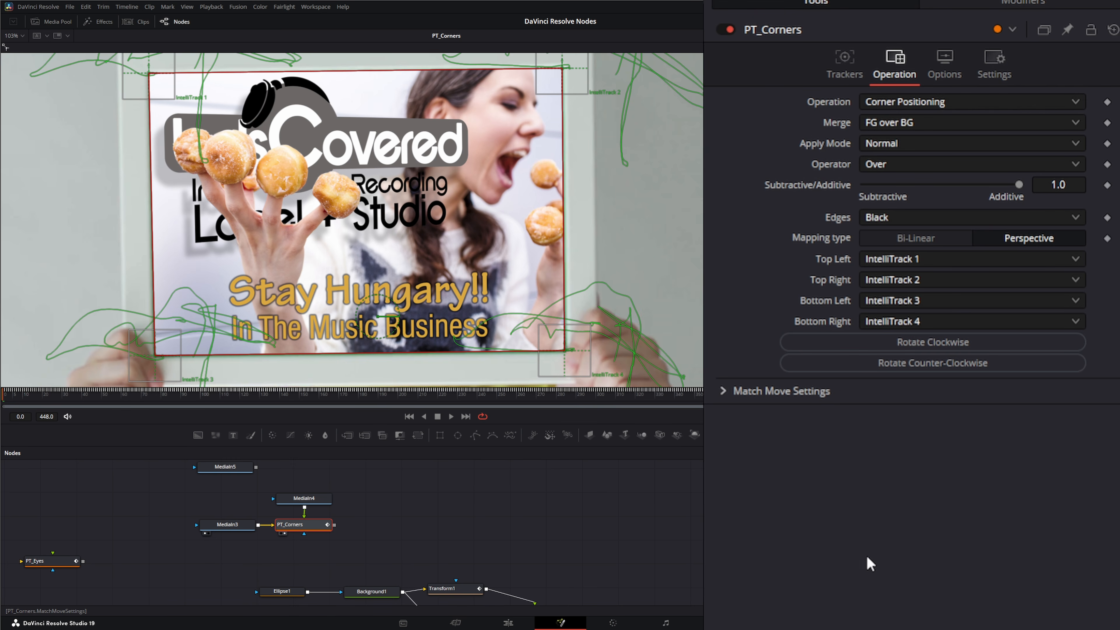
pyautogui.click(449, 416)
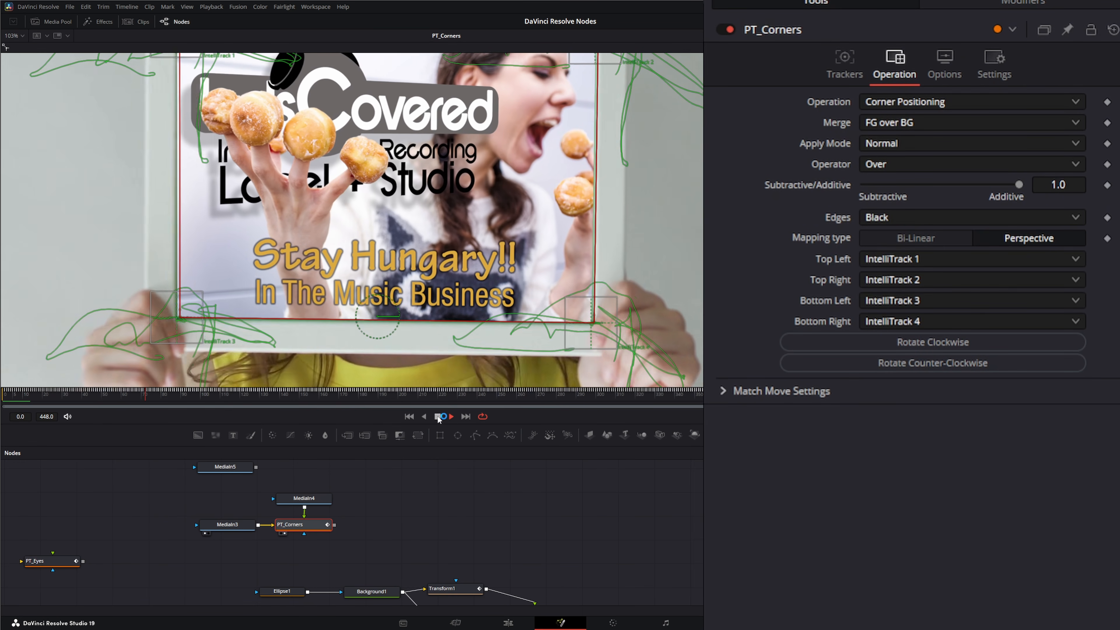
pyautogui.click(438, 416)
# Move the MediaIn3, MediaIn4 and PT_Corners nodes down together, away from MediaIn5.
pyautogui.moveTo(416, 504); pyautogui.dragTo(398, 554)
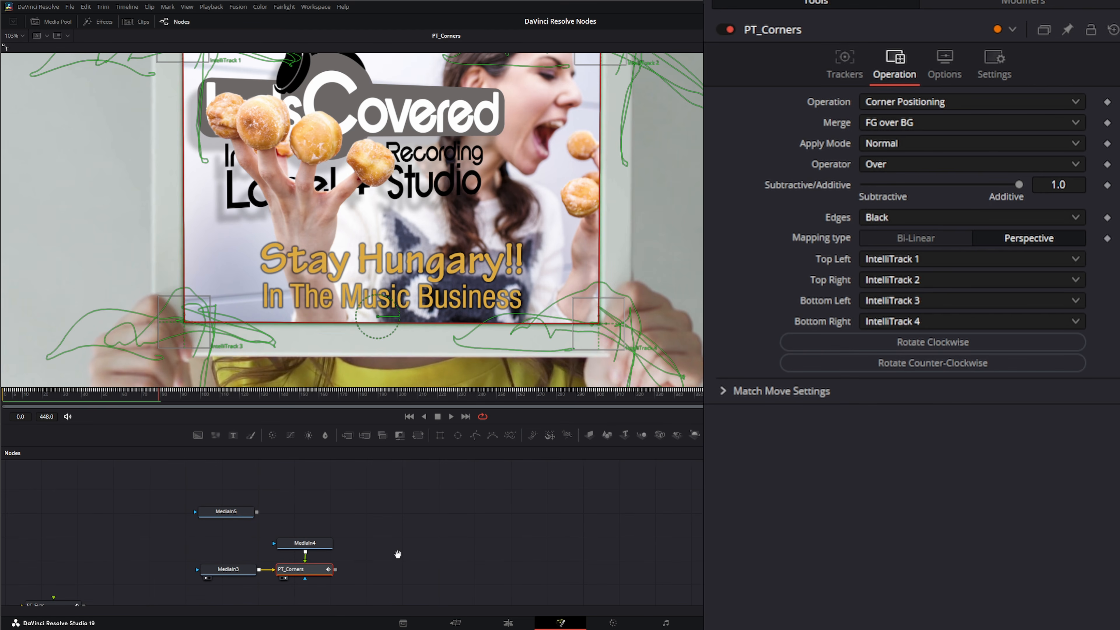
pyautogui.moveTo(166, 534); pyautogui.dragTo(334, 587)
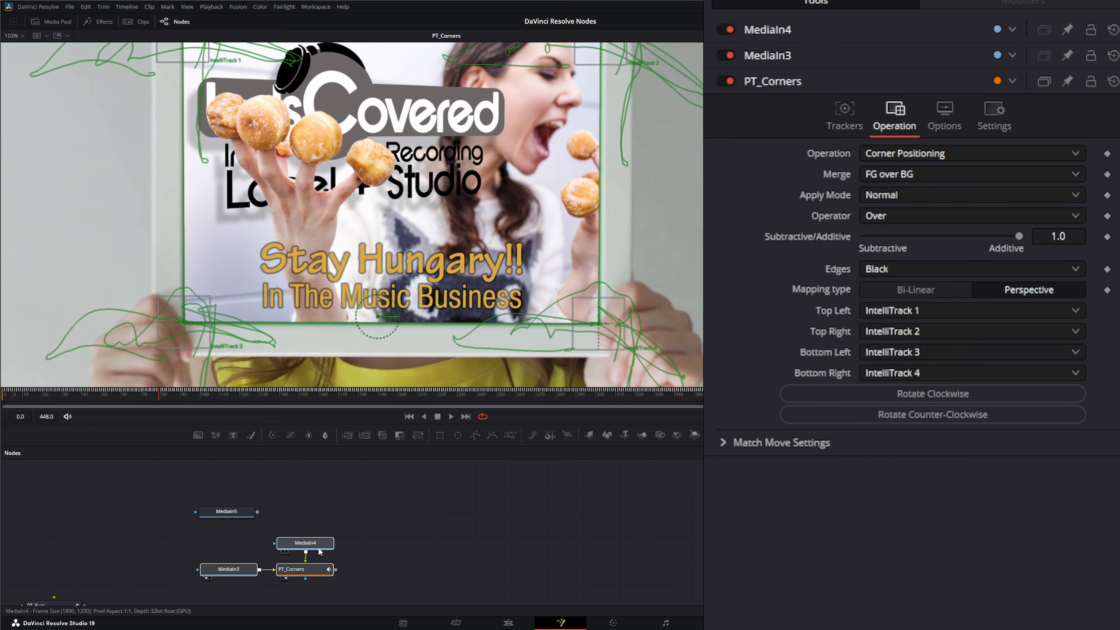
pyautogui.moveTo(316, 548); pyautogui.dragTo(305, 573)
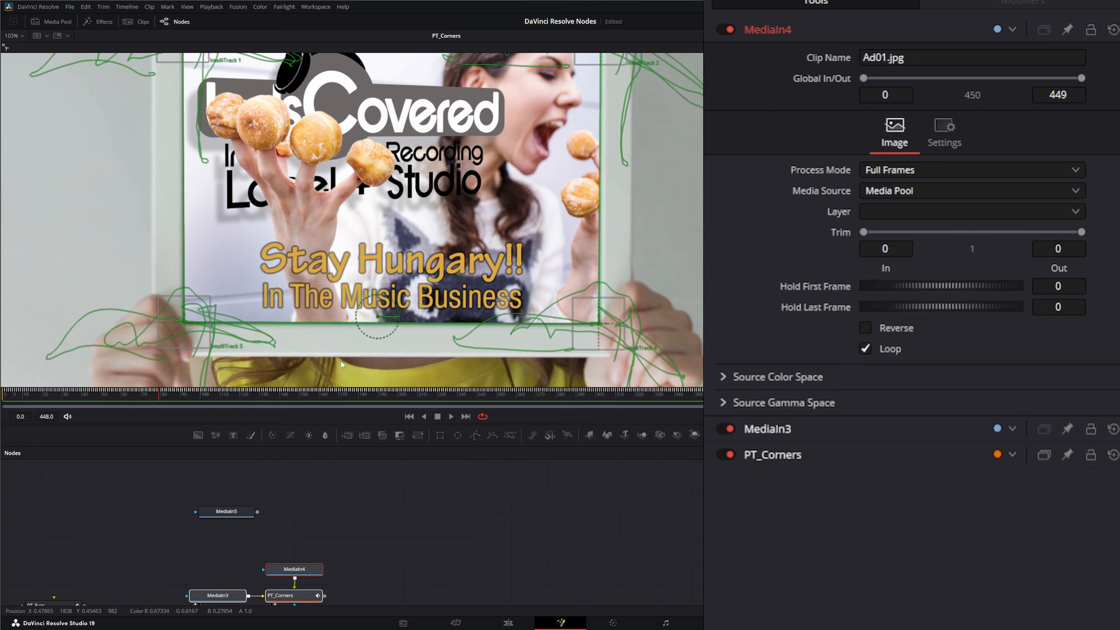
# Load the billboard clip MediaIn5 into the viewer and set the viewer scale to Fit.
pyautogui.moveTo(235, 514); pyautogui.dragTo(240, 282)
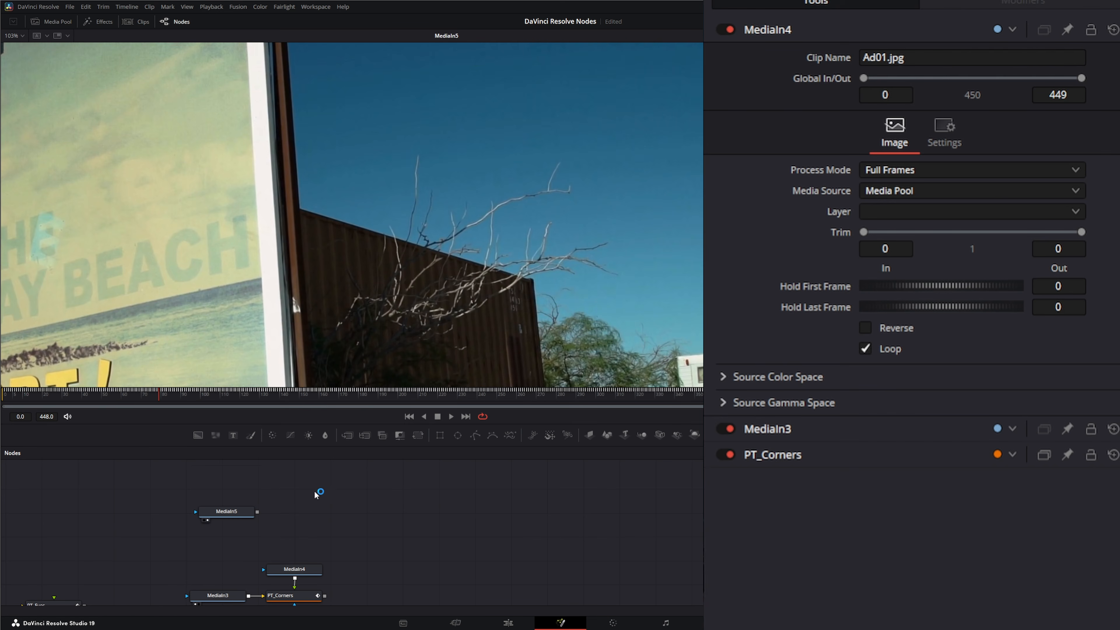
pyautogui.click(238, 512)
pyautogui.click(23, 36)
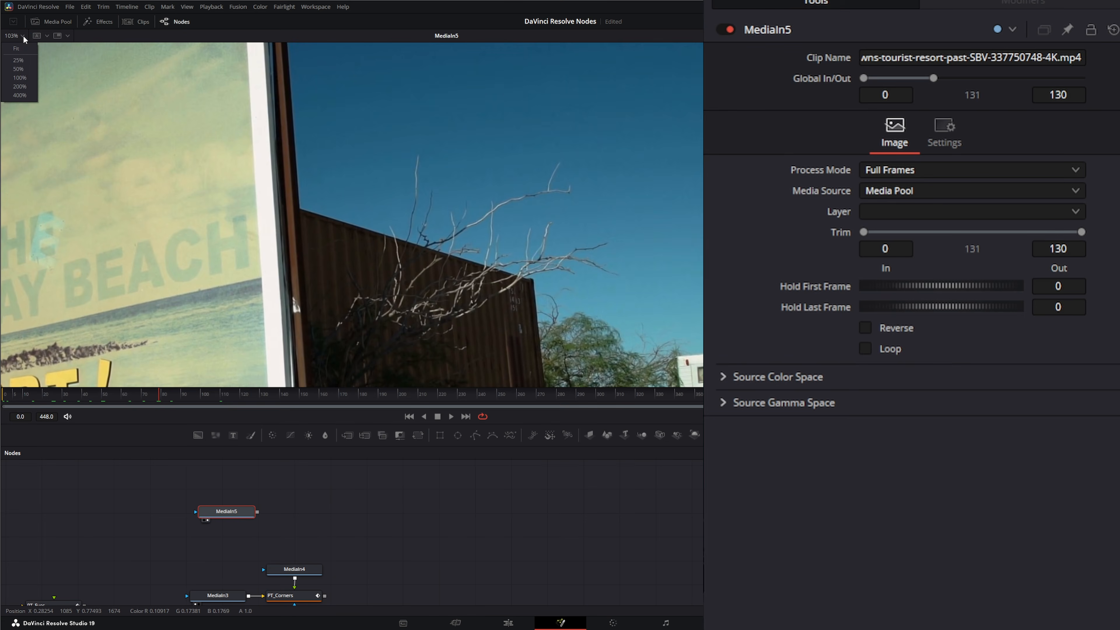
pyautogui.click(18, 49)
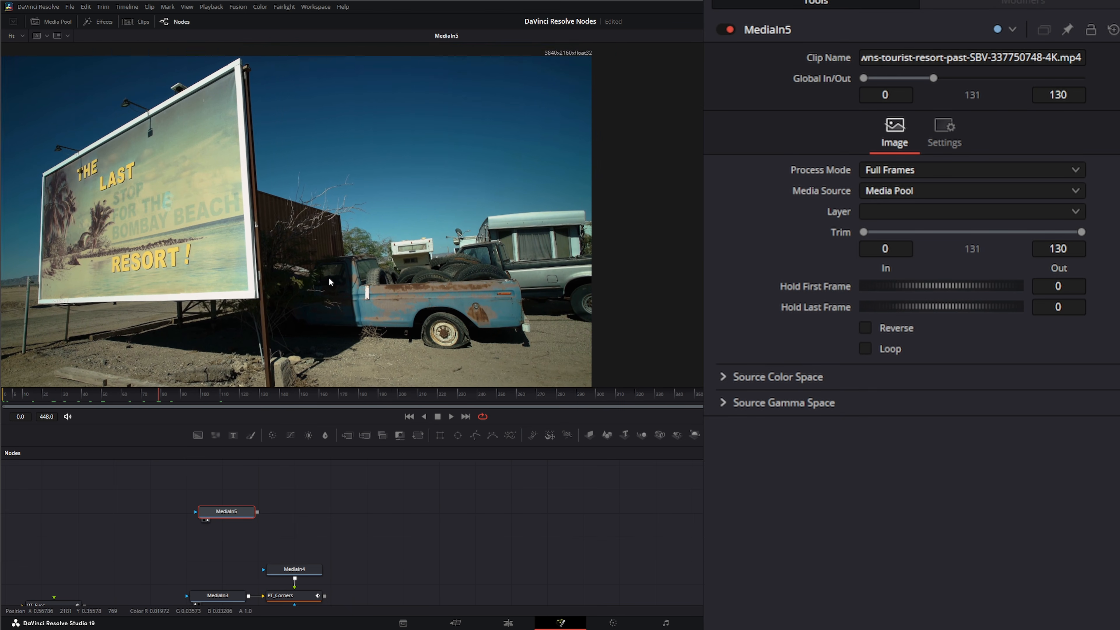
pyautogui.moveTo(370, 268); pyautogui.dragTo(353, 271)
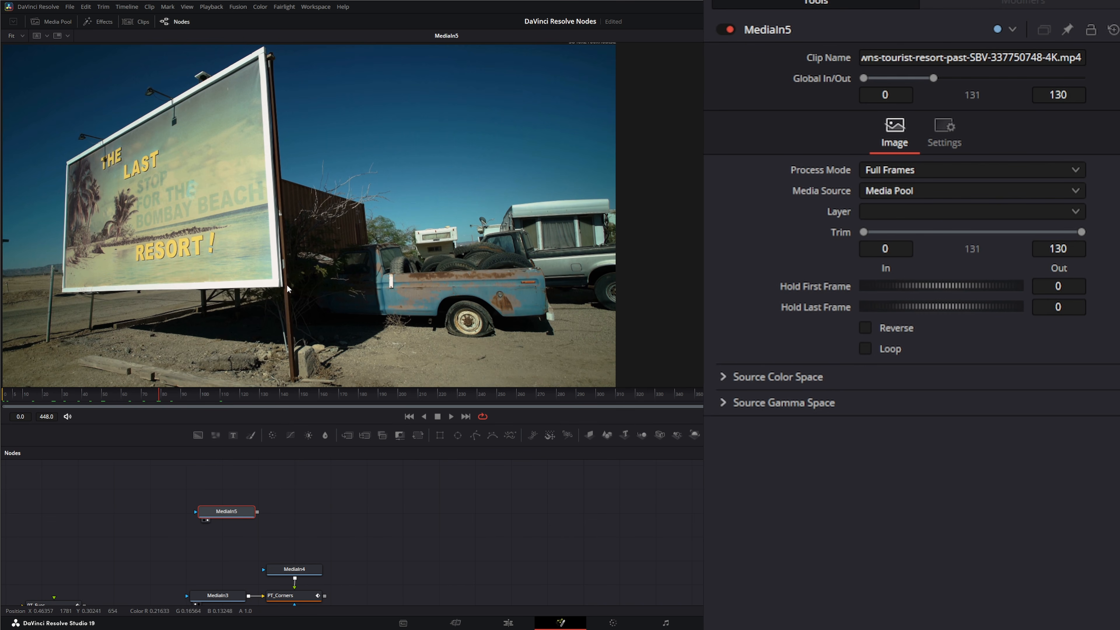
# Add a Tracker node after MediaIn5 and rename it PT_Sign.
pyautogui.moveTo(226, 514); pyautogui.dragTo(229, 515)
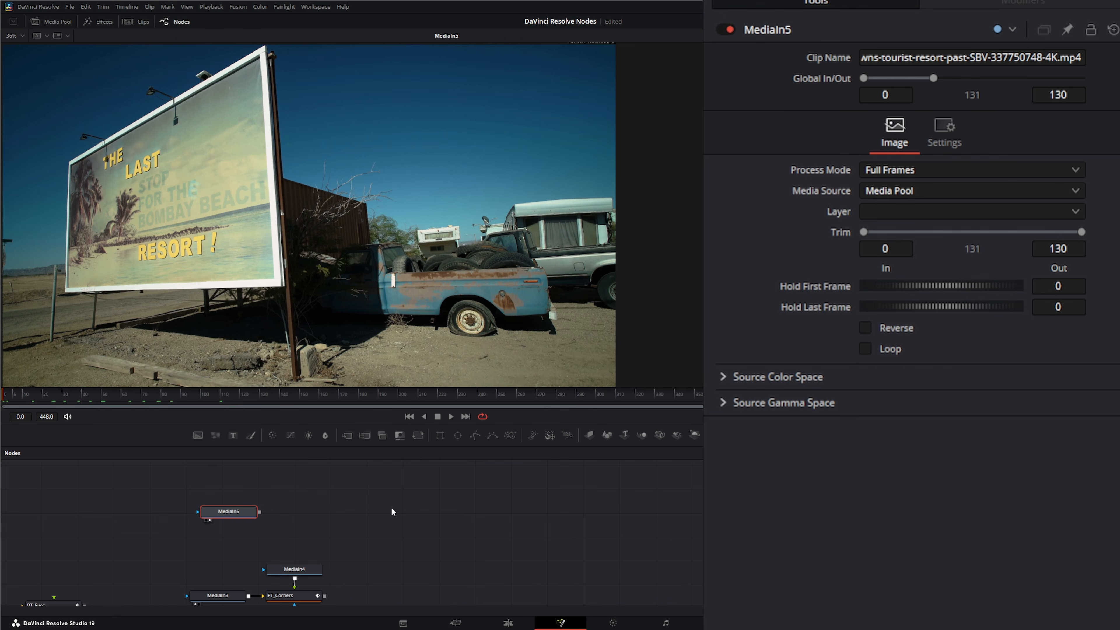
pyautogui.hotkey('shift', 'space')
pyautogui.write('tra')
pyautogui.press('Return')
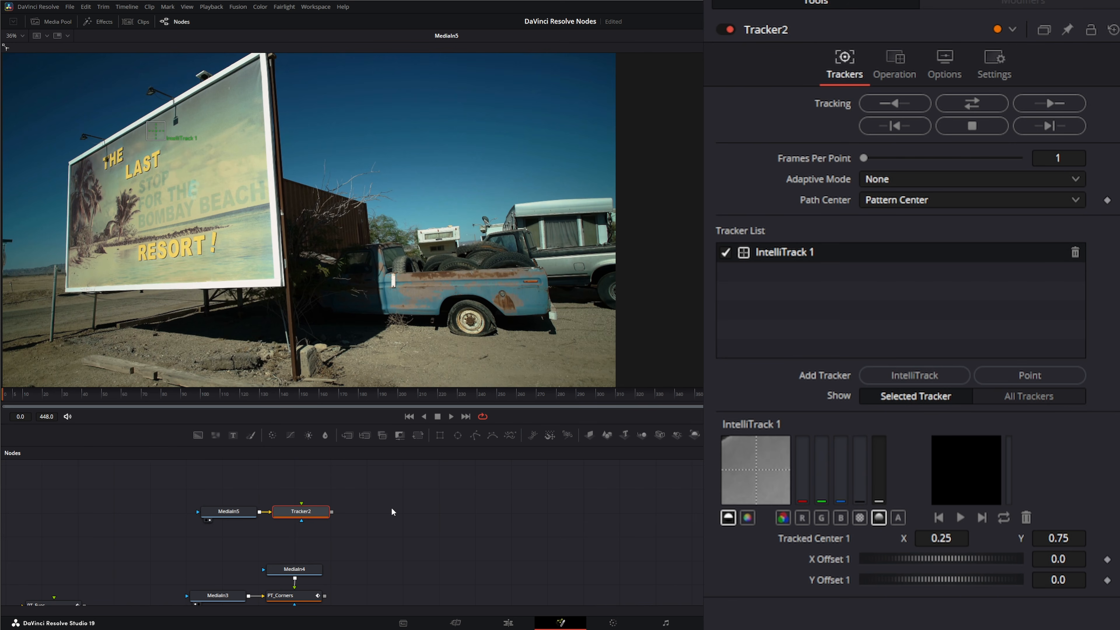
pyautogui.press('F2')
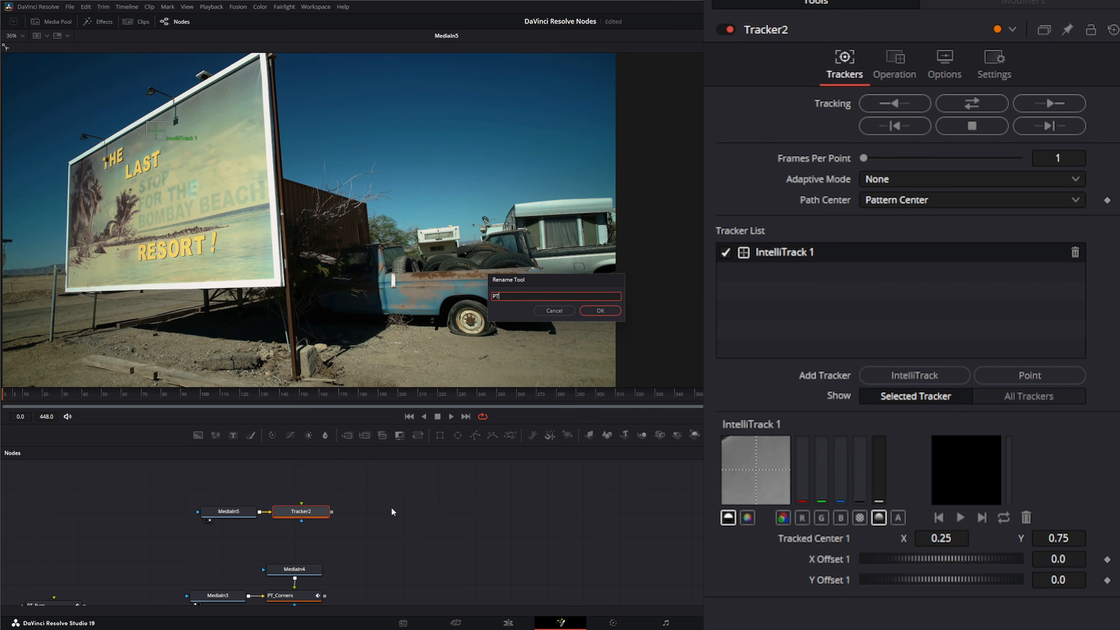
pyautogui.write('PT_Sign')
pyautogui.press('Return')
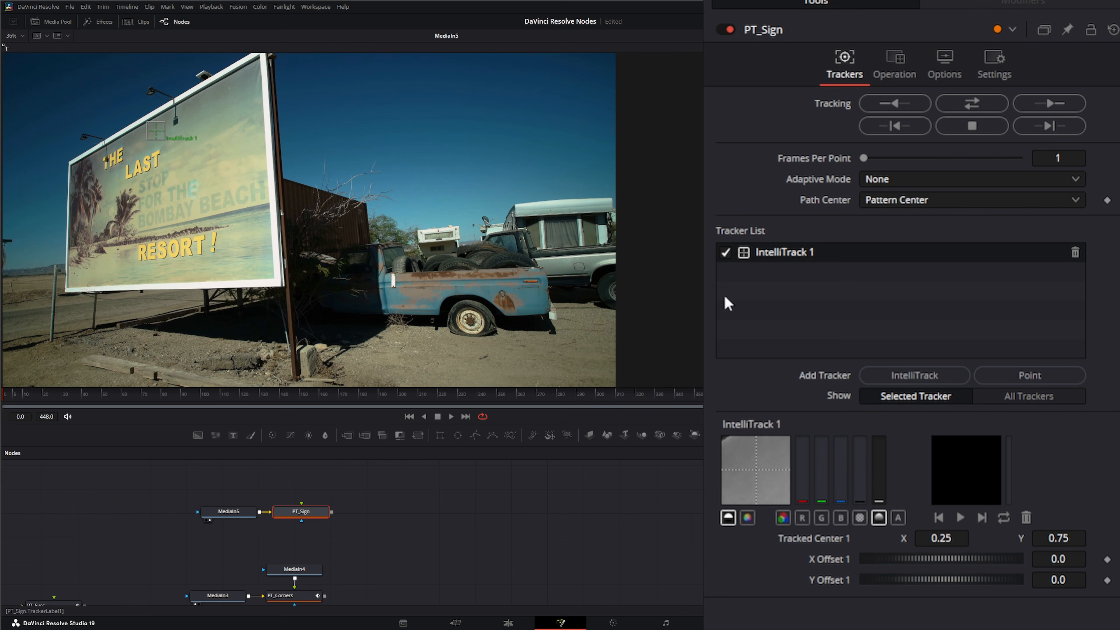
# Place IntelliTrack 1 on the billboard's upper-left corner and a new IntelliTrack 2 on its upper-right corner, both with channel option A.
pyautogui.click(898, 517)
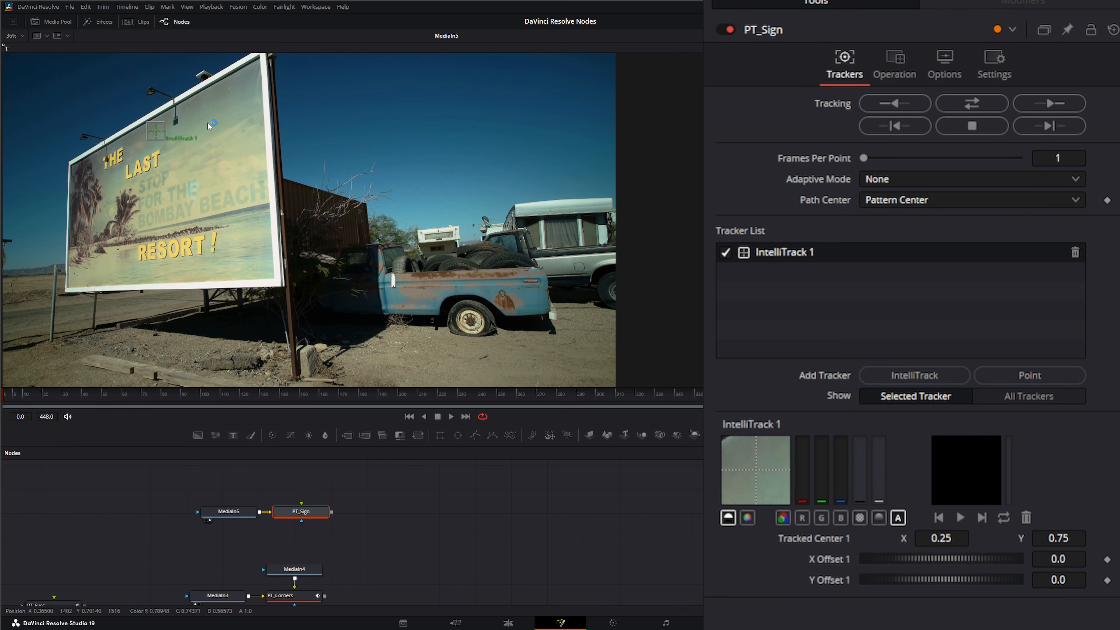
pyautogui.moveTo(157, 136); pyautogui.dragTo(73, 168)
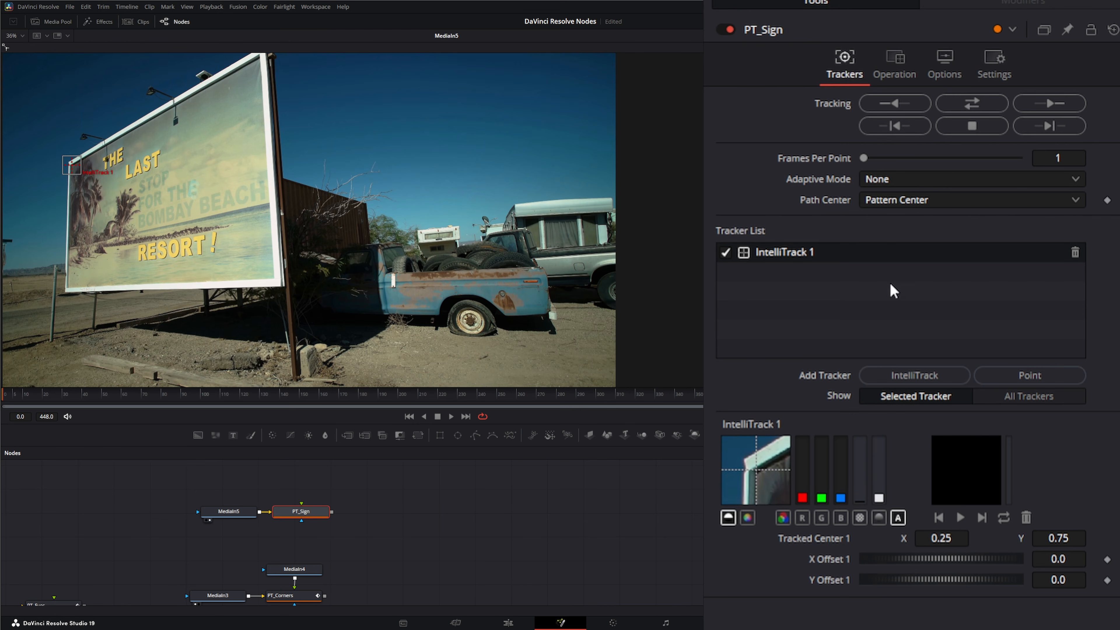
pyautogui.click(915, 377)
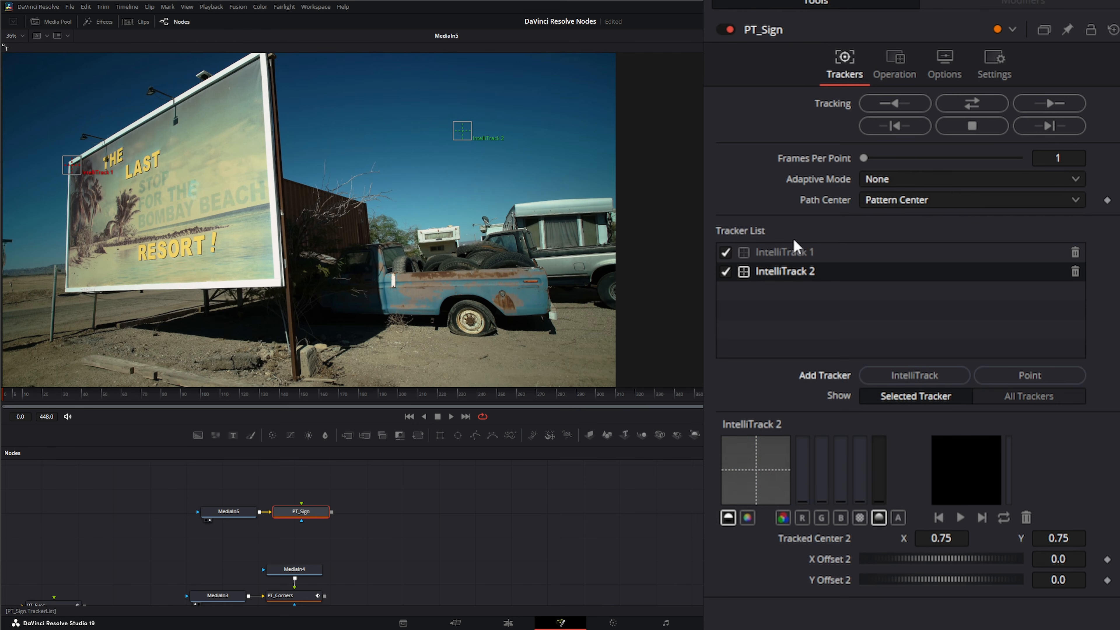
pyautogui.click(900, 517)
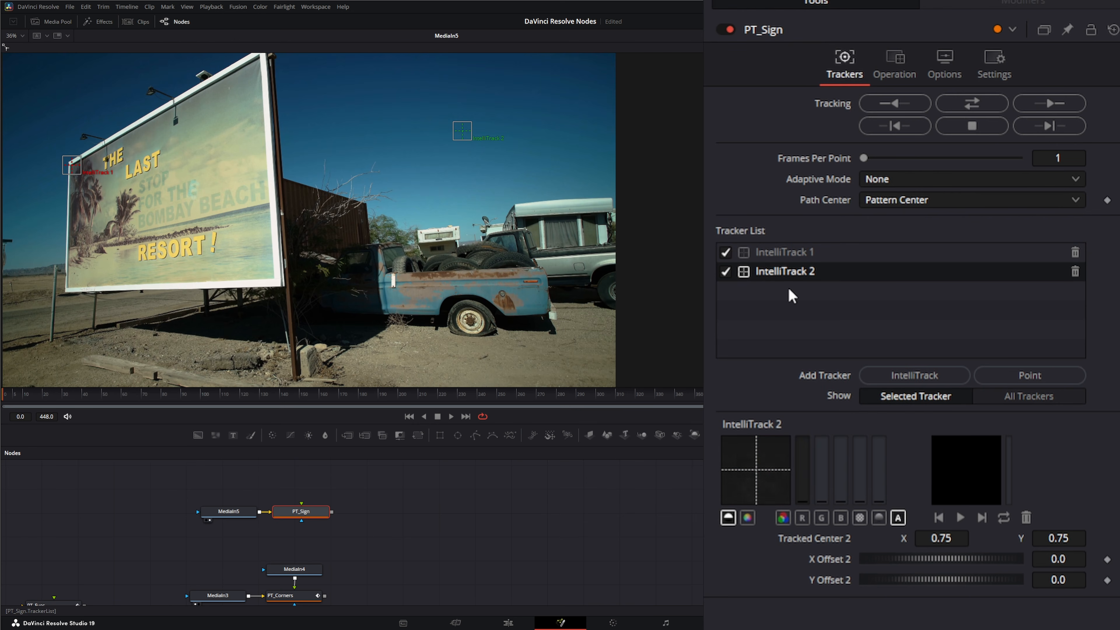
pyautogui.moveTo(466, 134); pyautogui.dragTo(262, 60)
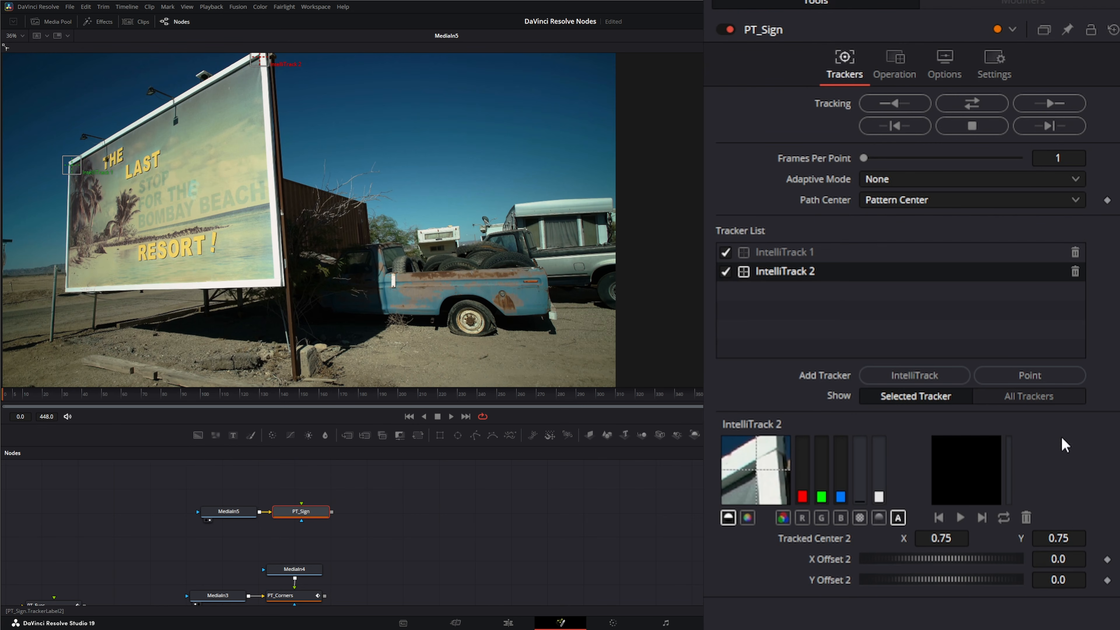
# Add IntelliTrack 3 on the billboard's lower-left corner and IntelliTrack 4 on its lower-right corner, with channel option A.
pyautogui.click(915, 375)
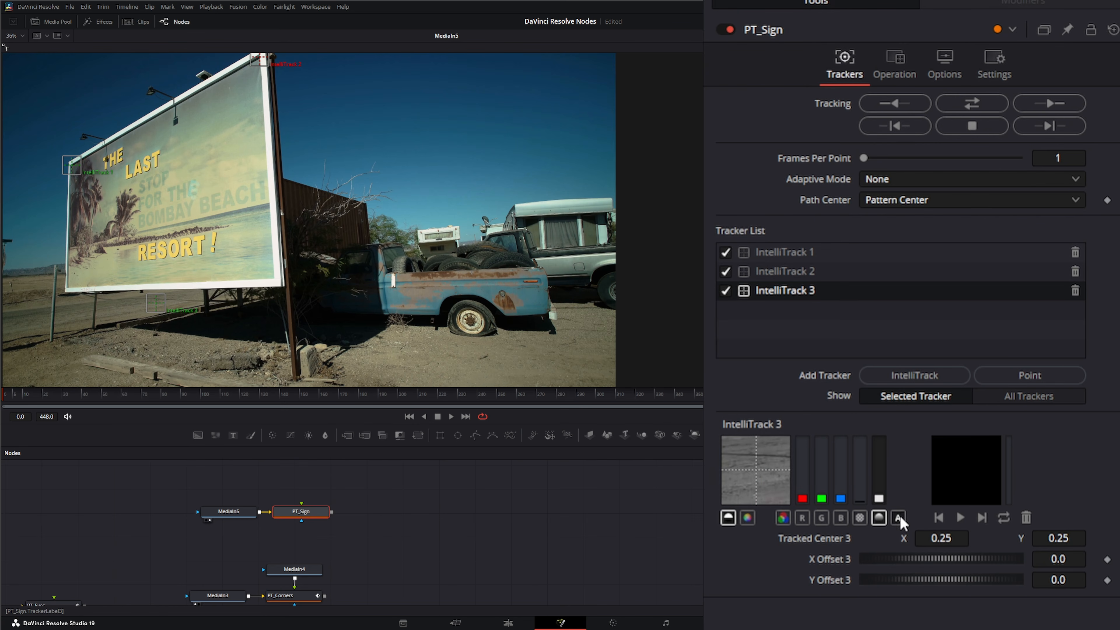
pyautogui.moveTo(156, 303); pyautogui.dragTo(69, 289)
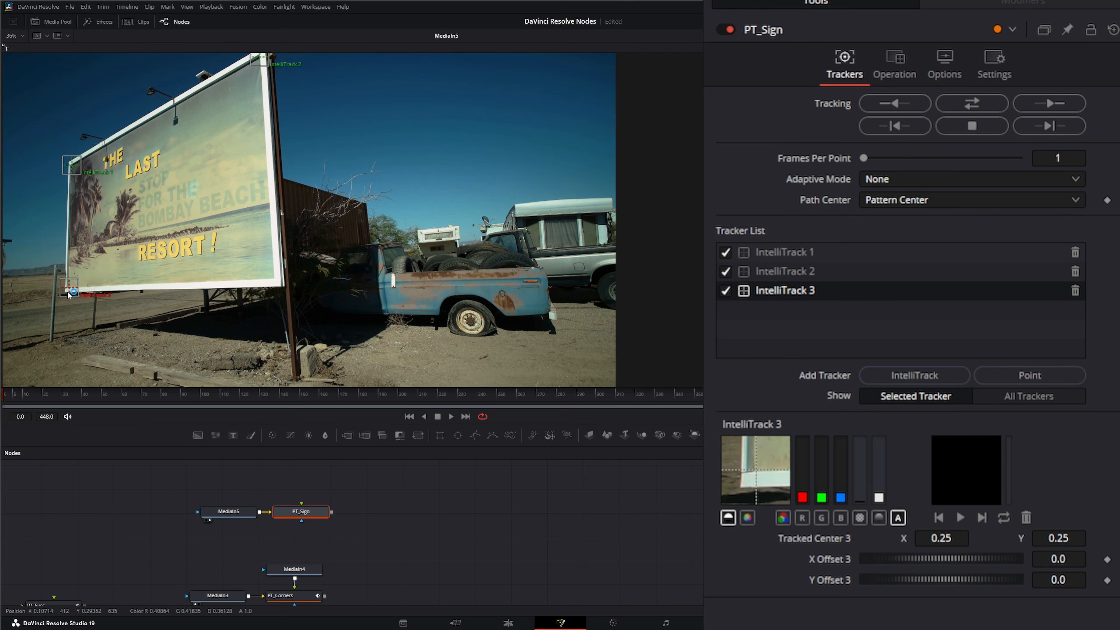
pyautogui.click(919, 376)
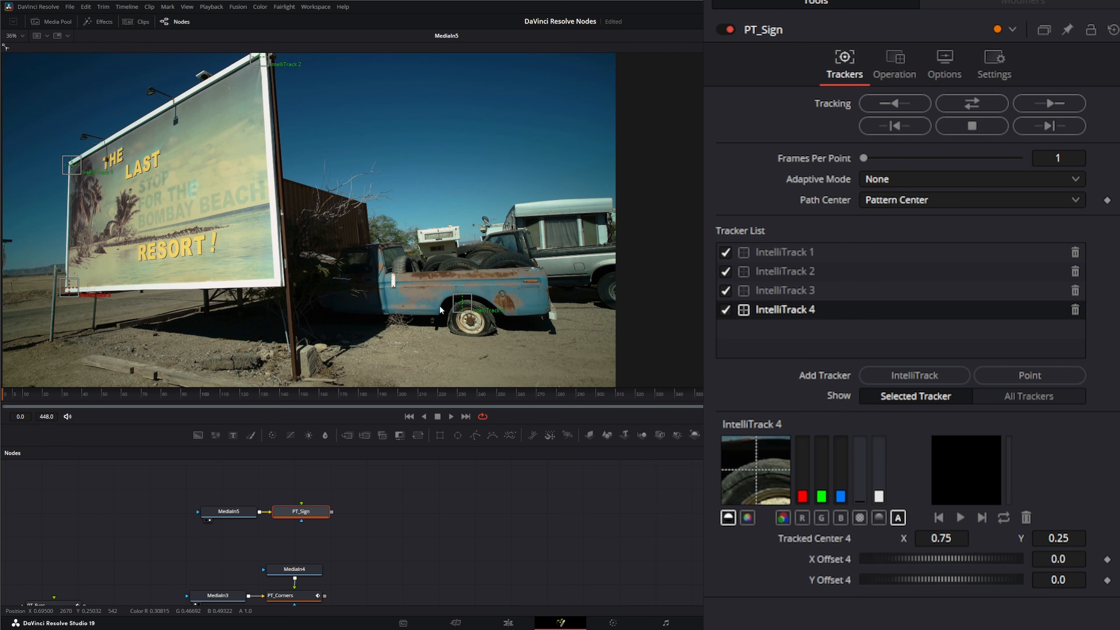
pyautogui.moveTo(463, 308); pyautogui.dragTo(275, 282)
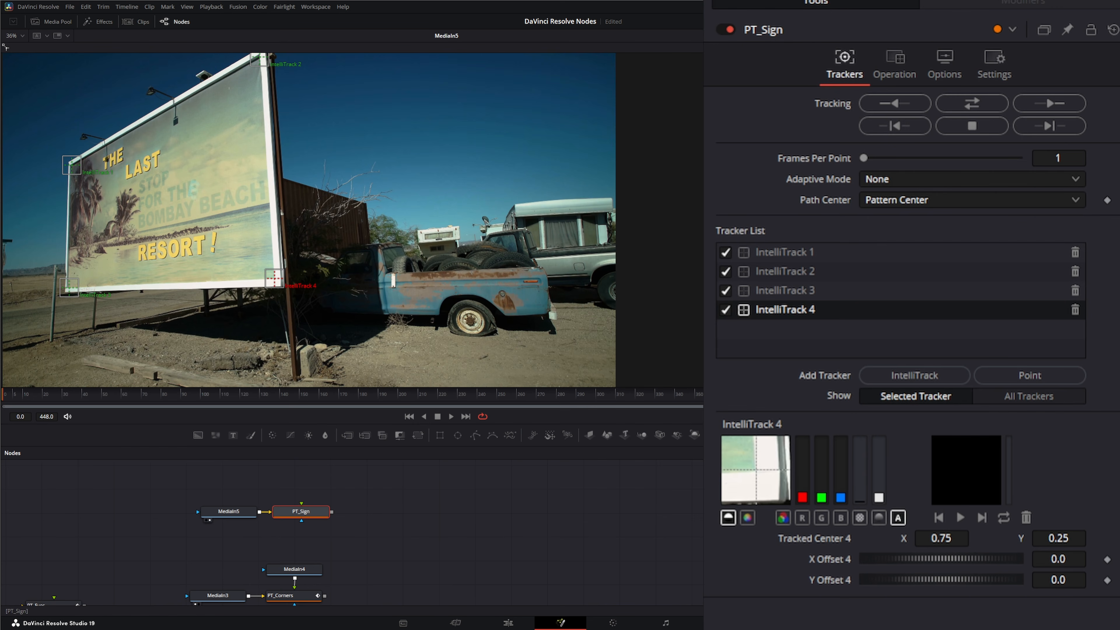
# Track the four billboard corners forward through the clip and dismiss the render warning.
pyautogui.click(1059, 105)
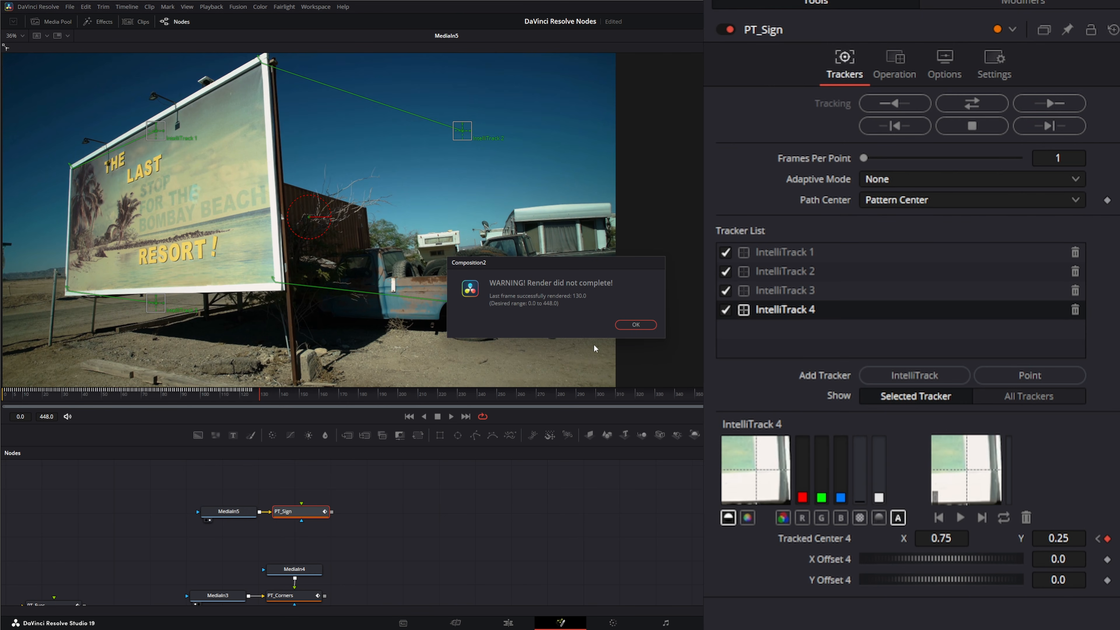
pyautogui.click(636, 325)
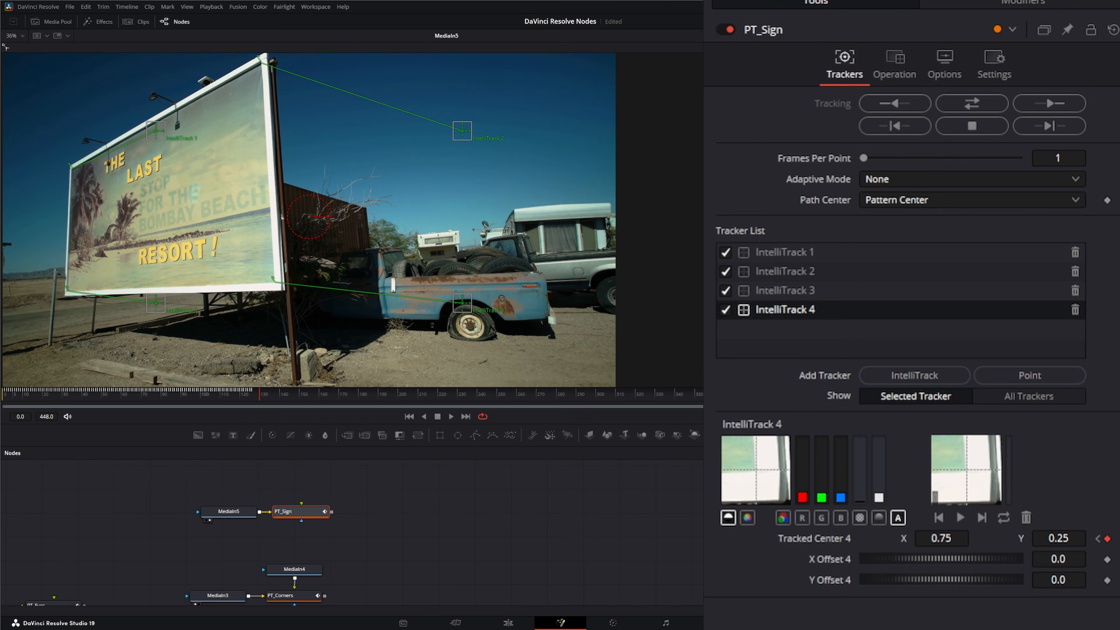
# Reveal the spline editor beside the node graph and collapse its Transform2, Transform1 and PT_Eyes entries.
pyautogui.moveTo(891, 463); pyautogui.dragTo(289, 477)
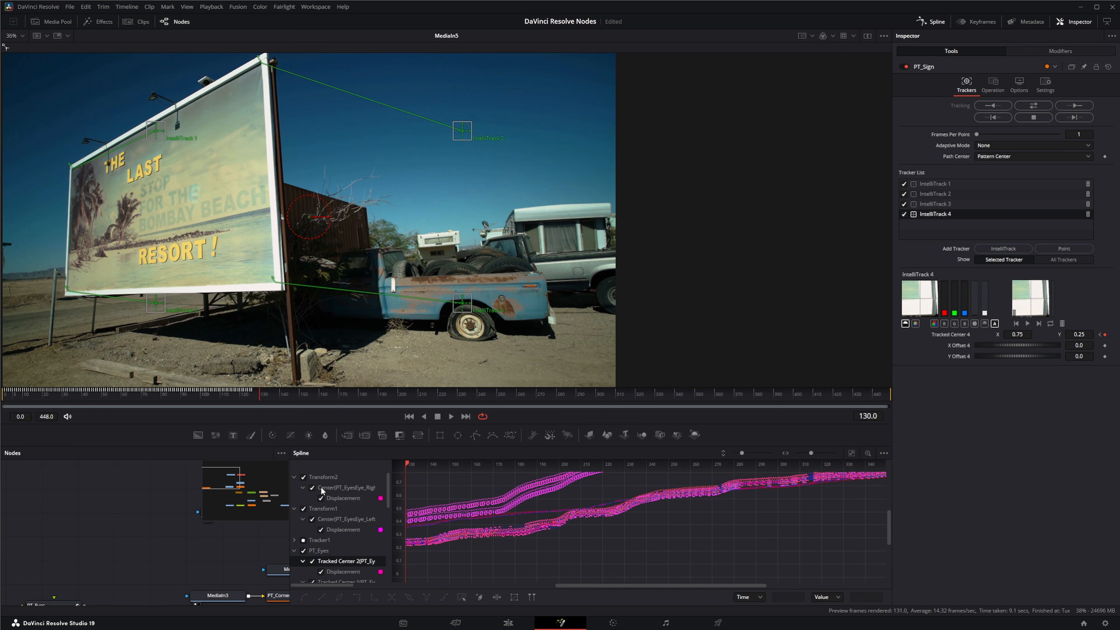
pyautogui.click(304, 478)
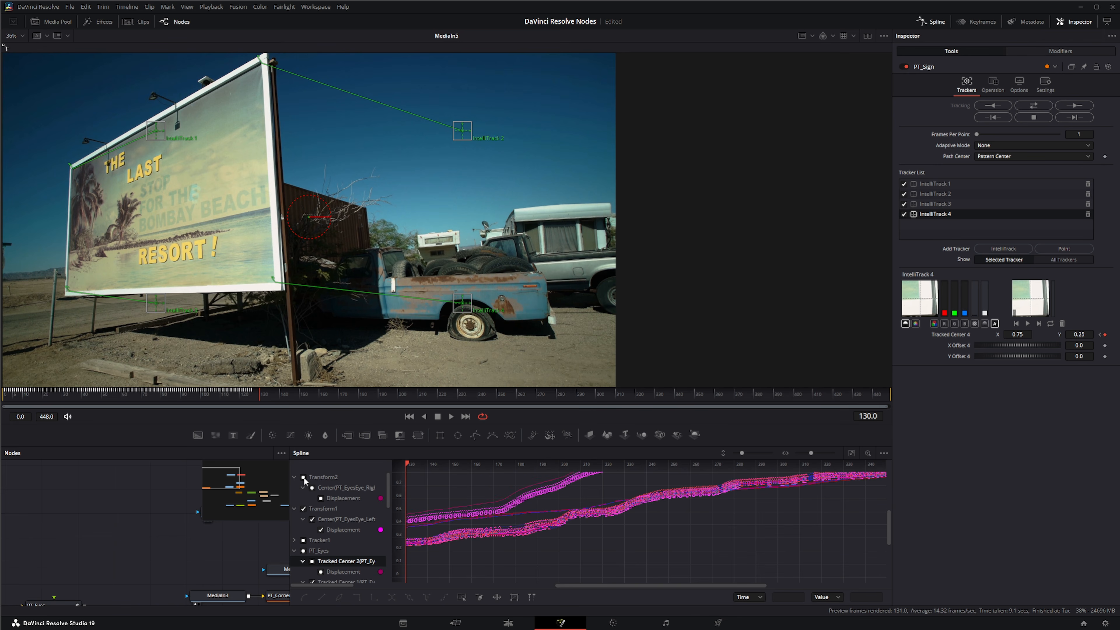
pyautogui.click(295, 478)
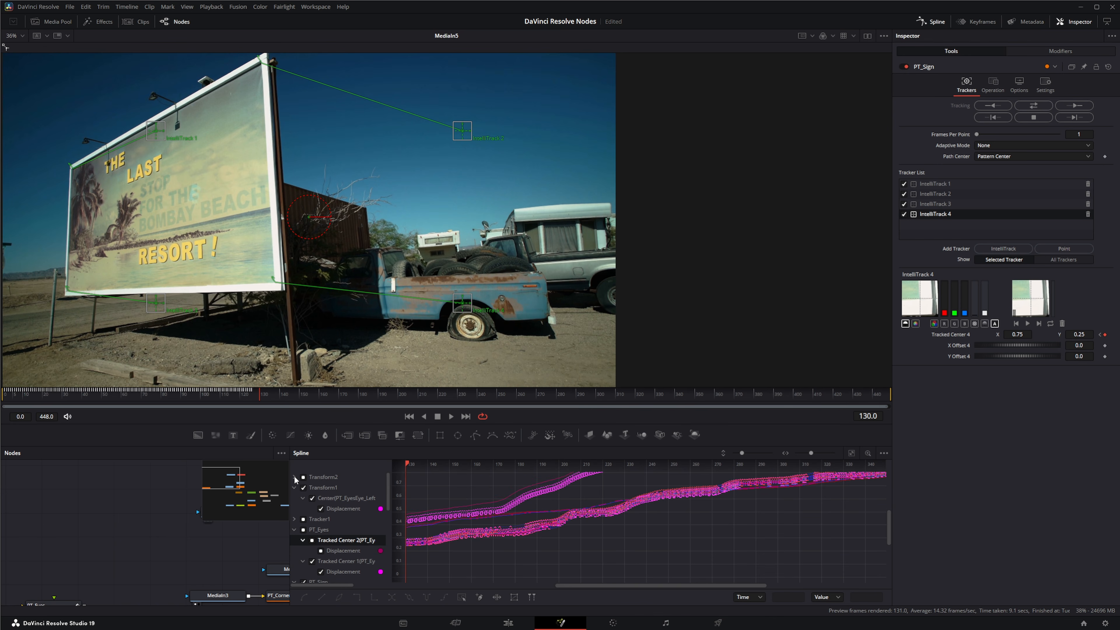
pyautogui.click(295, 488)
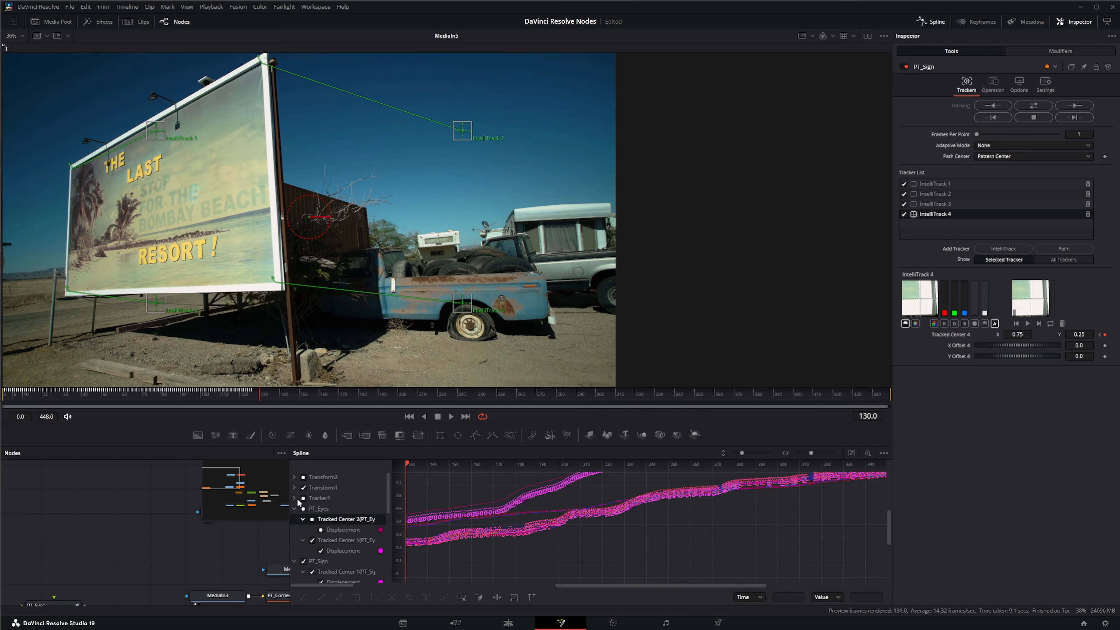
pyautogui.click(295, 509)
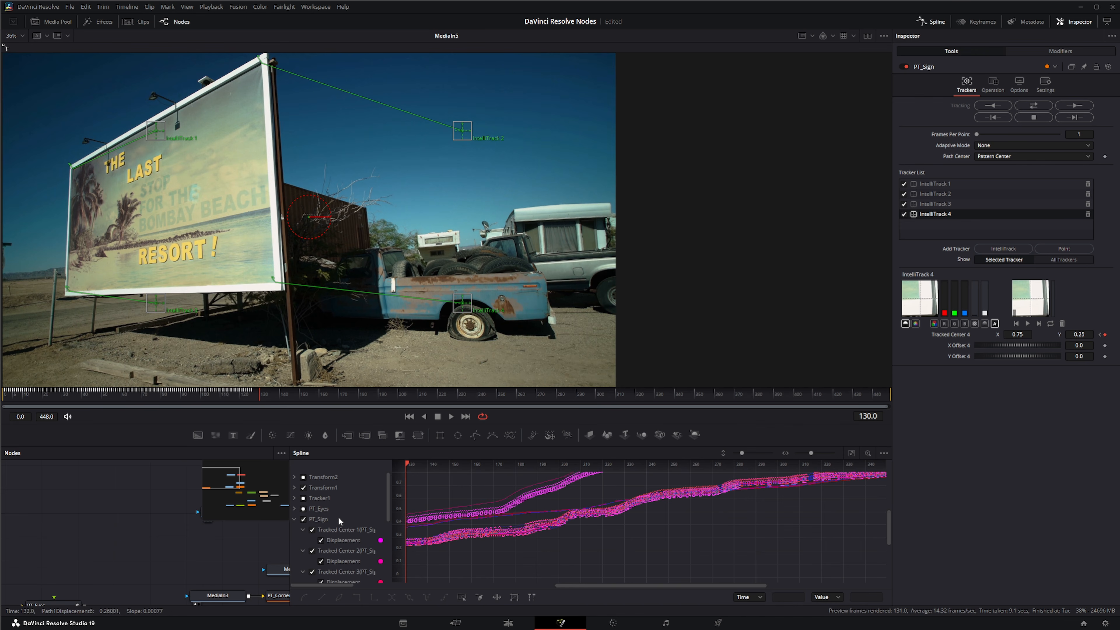
# Hide the PT_Eyes and PT_Corners curves in the spline editor, leaving only the PT_Sign curves for editing.
pyautogui.click(323, 519)
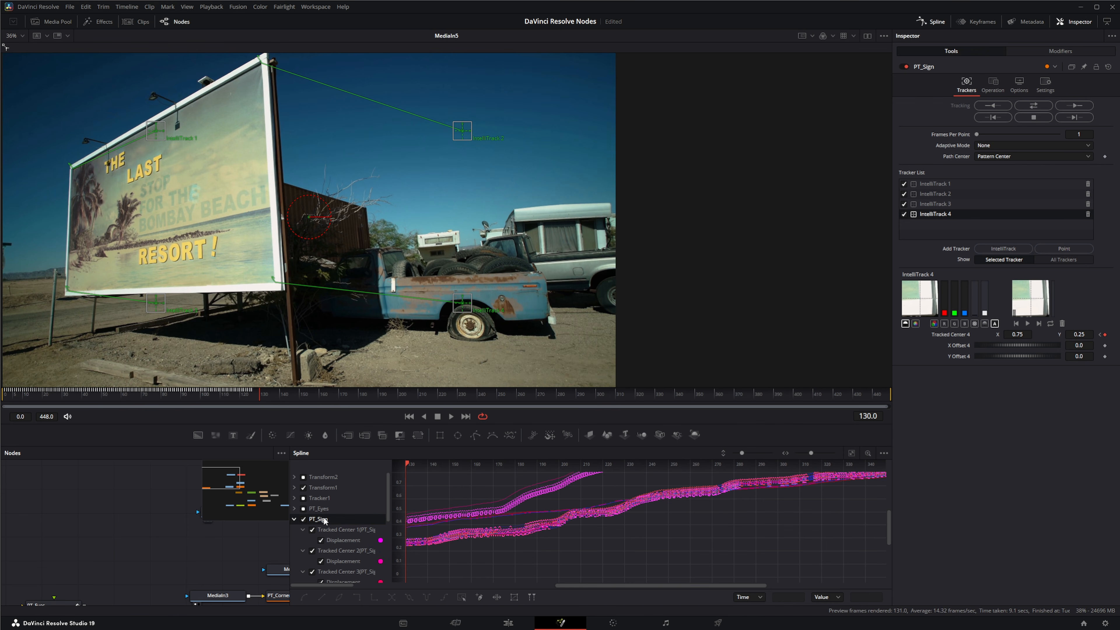
pyautogui.click(304, 509)
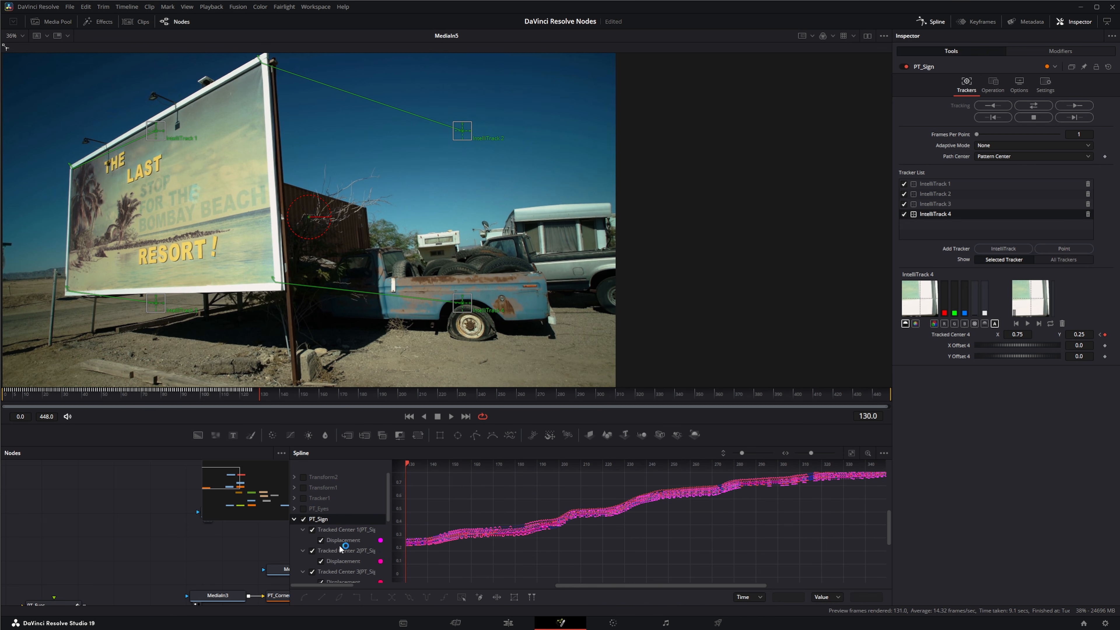
pyautogui.scroll(-3, 340, 548)
pyautogui.click(304, 551)
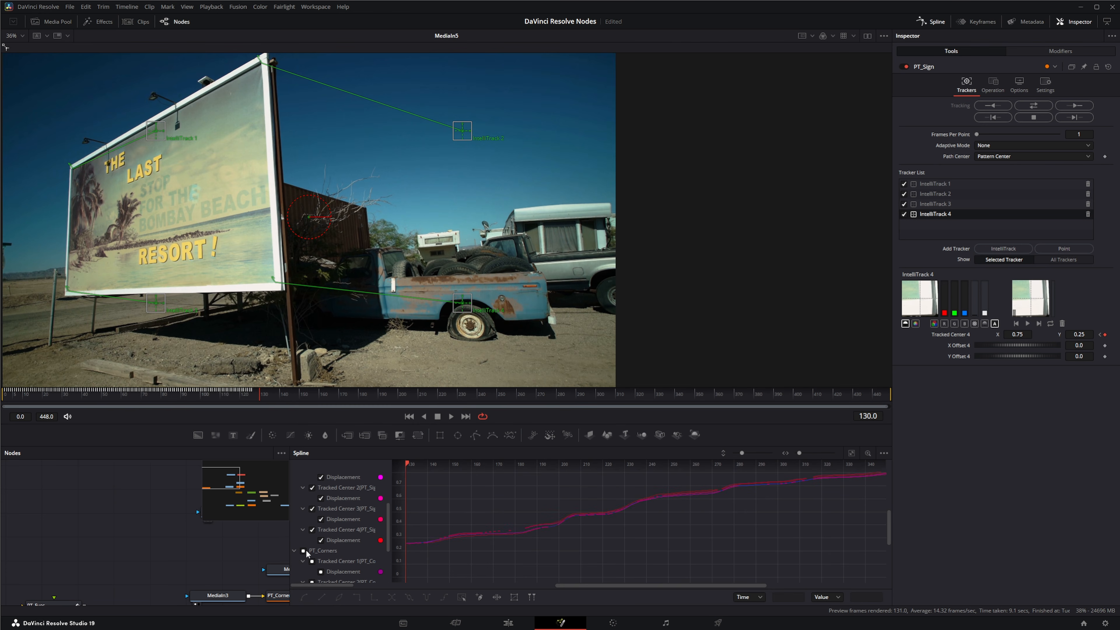
pyautogui.click(304, 551)
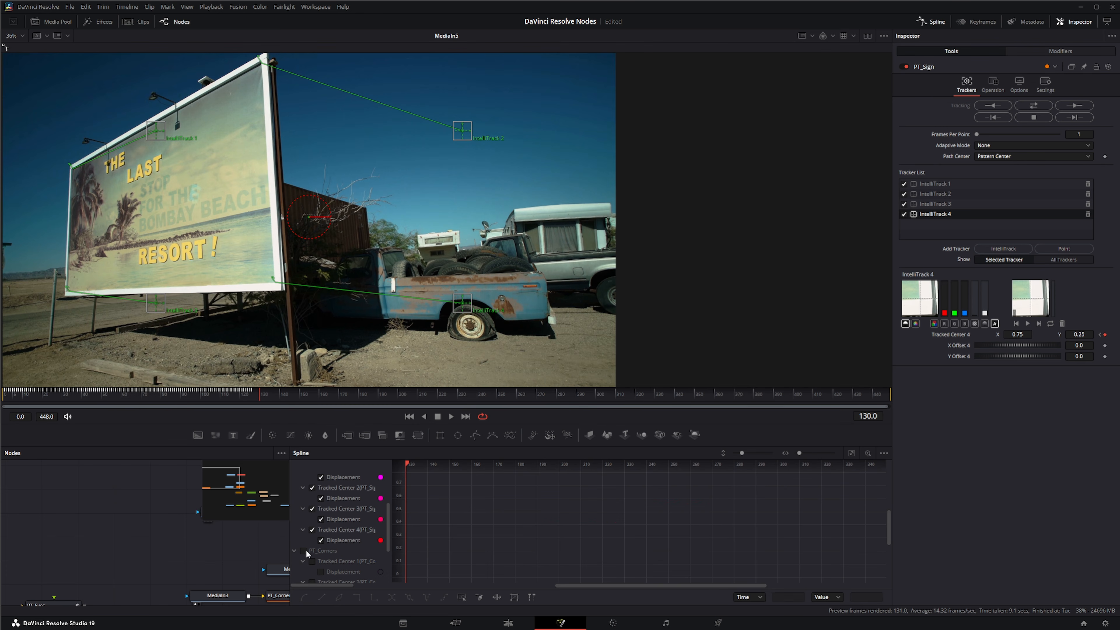
# Delete the stray PT_Sign keyframes at the end of the track around frame 130 and move the playhead to frame 124.
pyautogui.scroll(3, 339, 540)
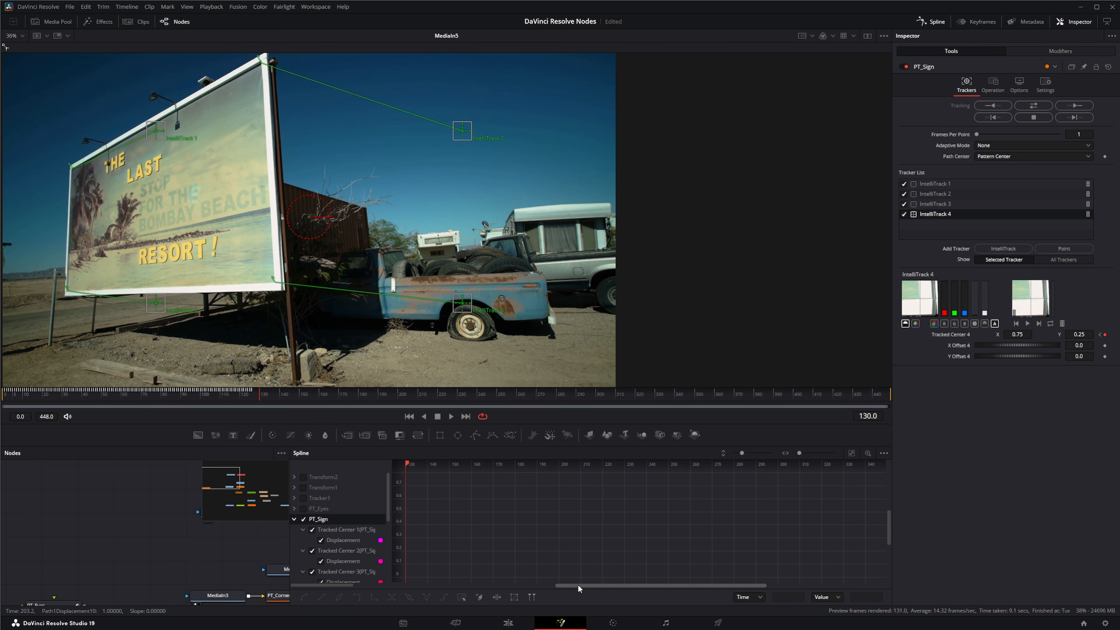
pyautogui.moveTo(578, 584); pyautogui.dragTo(503, 587)
pyautogui.scroll(5, 580, 518)
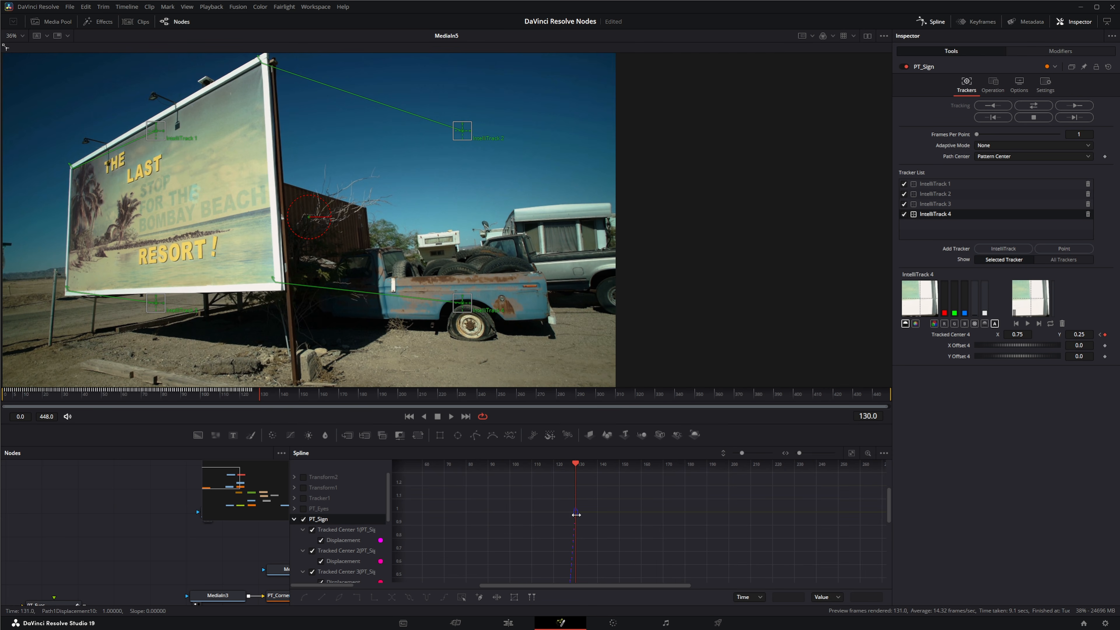
pyautogui.moveTo(555, 490); pyautogui.dragTo(618, 534)
pyautogui.press('Delete')
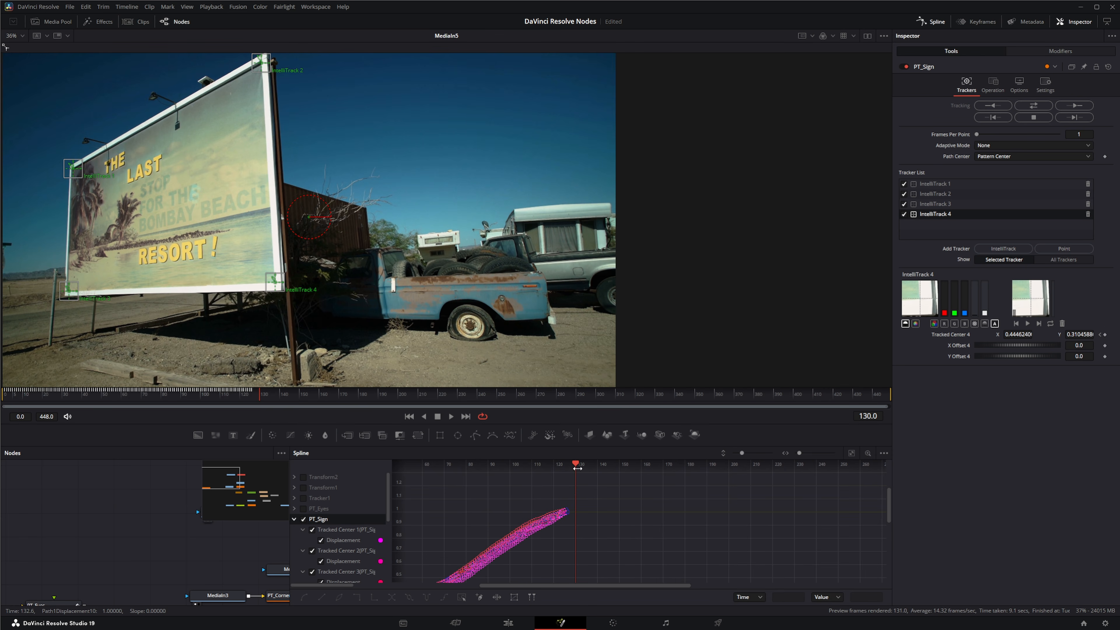
pyautogui.moveTo(577, 467); pyautogui.dragTo(563, 466)
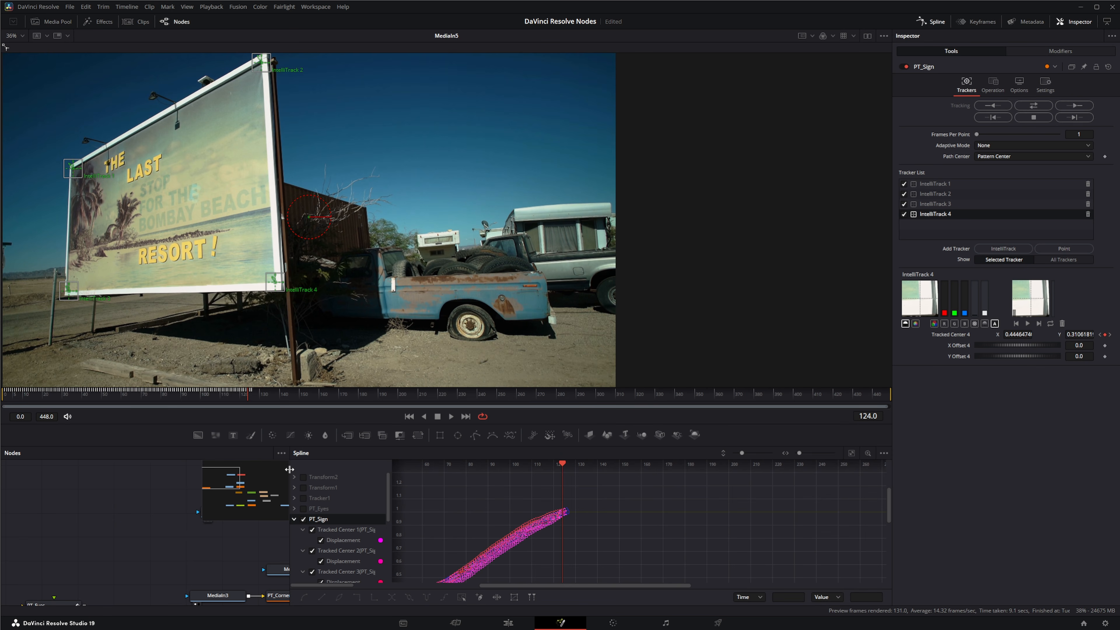
# Collapse the PT_Sign and PT_Corners spline entries, view the curves of the different trackers, and hide the spline editor.
pyautogui.moveTo(290, 469); pyautogui.dragTo(458, 469)
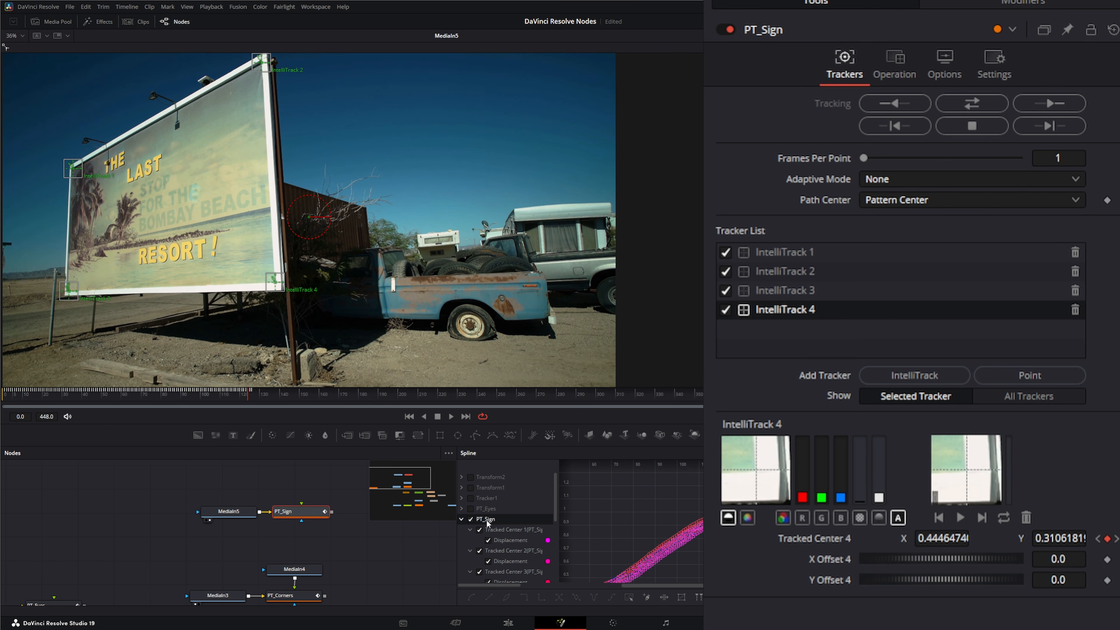
pyautogui.click(462, 520)
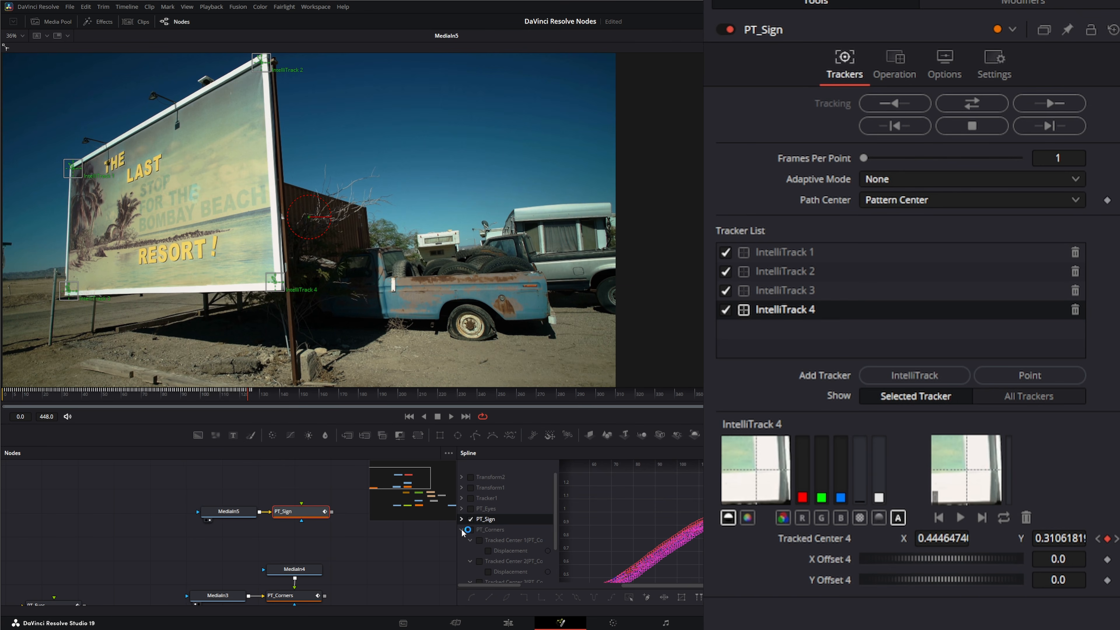
pyautogui.click(461, 530)
pyautogui.click(509, 533)
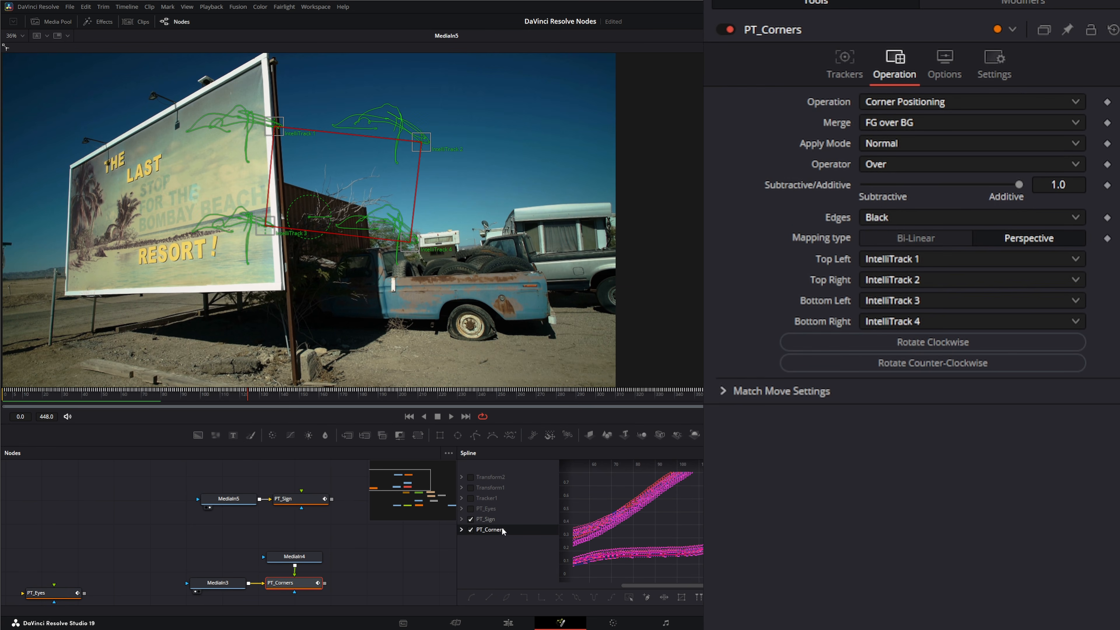
pyautogui.click(492, 519)
pyautogui.click(499, 509)
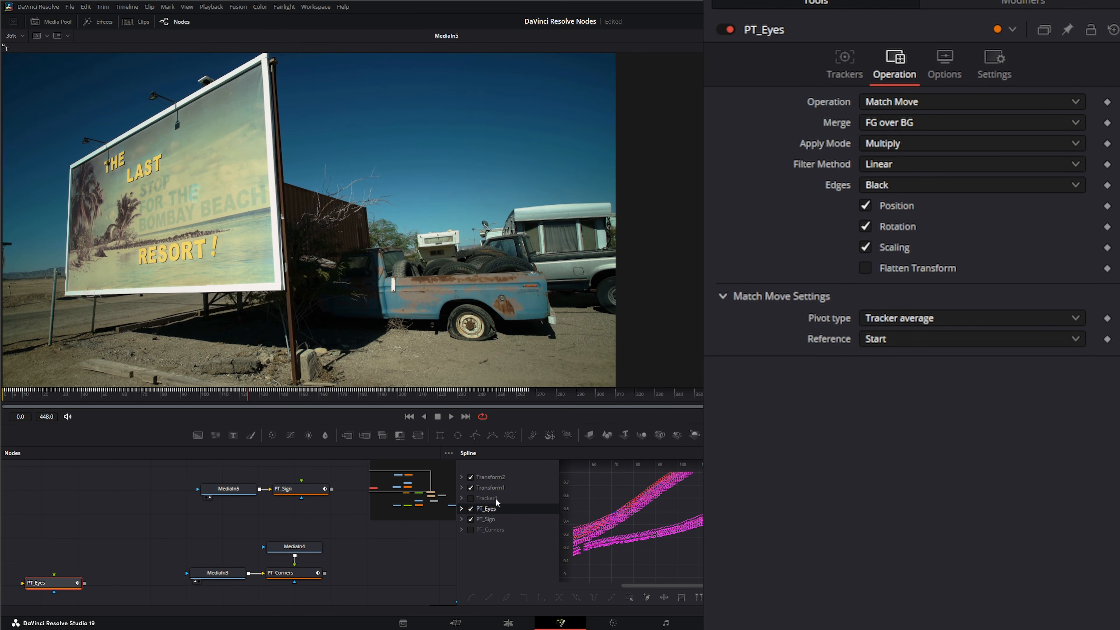
pyautogui.moveTo(458, 467); pyautogui.dragTo(816, 475)
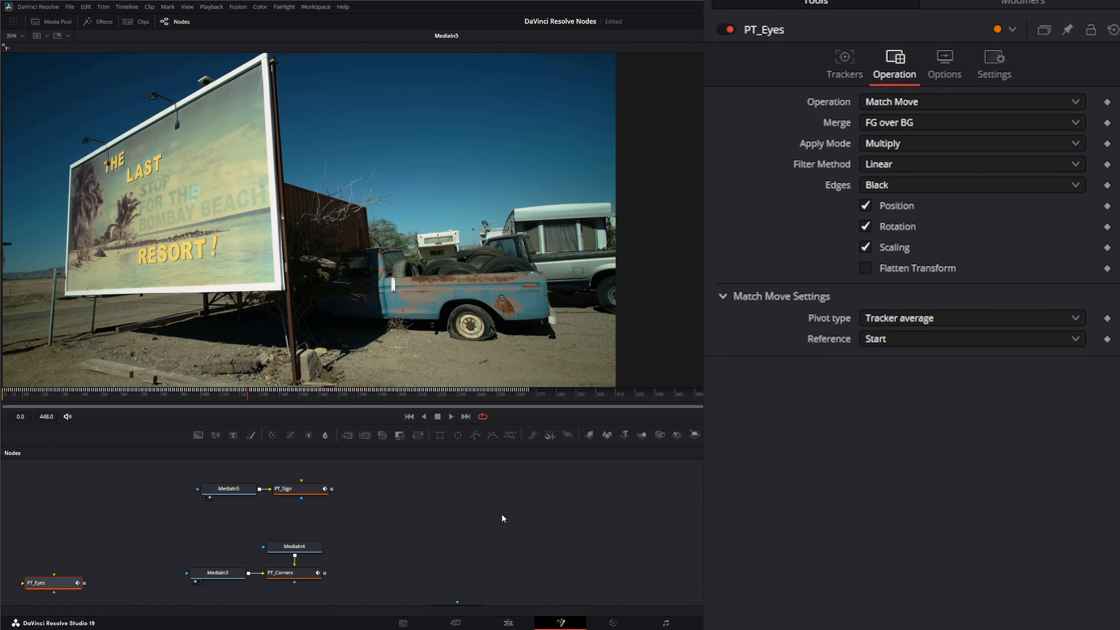
# Return to the clip's first frame and set PT_Sign's operation to Perspective Positioning.
pyautogui.click(319, 494)
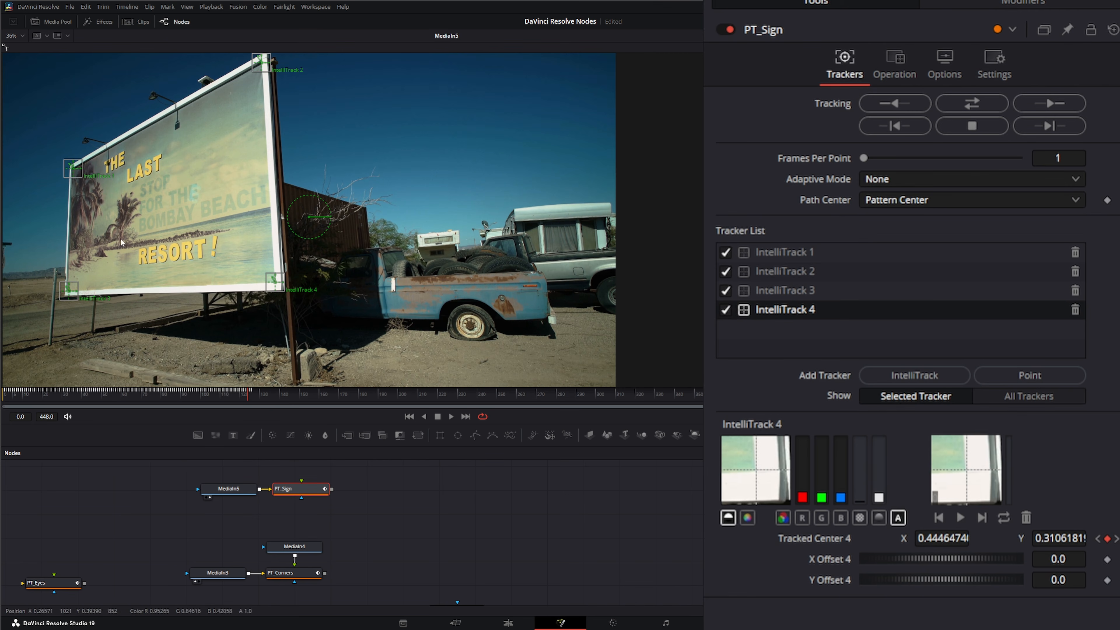
pyautogui.moveTo(245, 396); pyautogui.dragTo(5, 399)
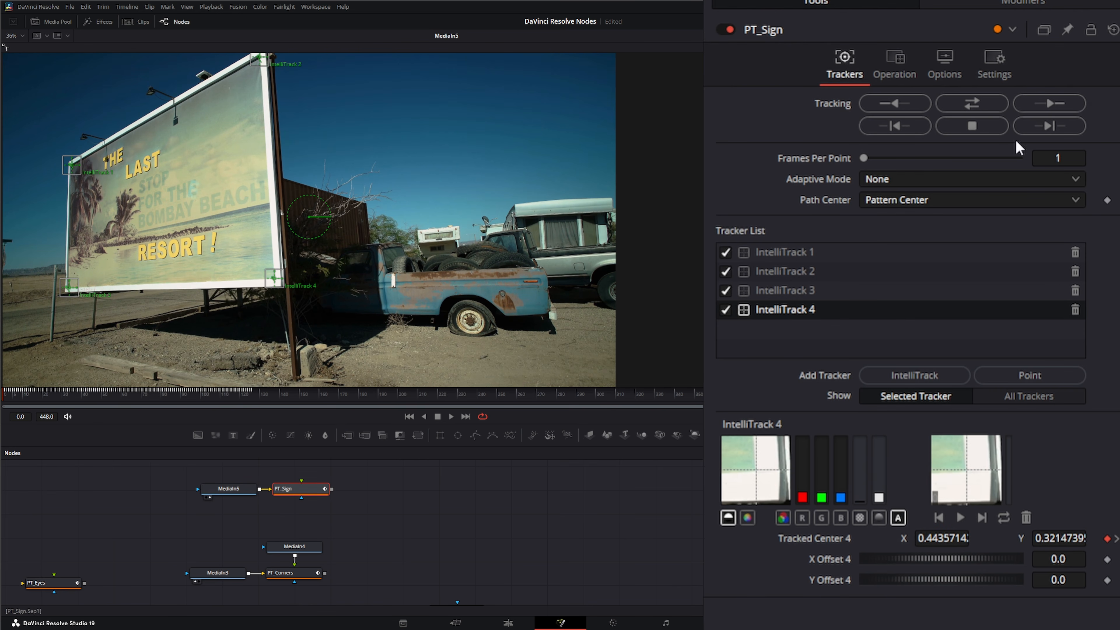
pyautogui.click(898, 66)
pyautogui.click(886, 103)
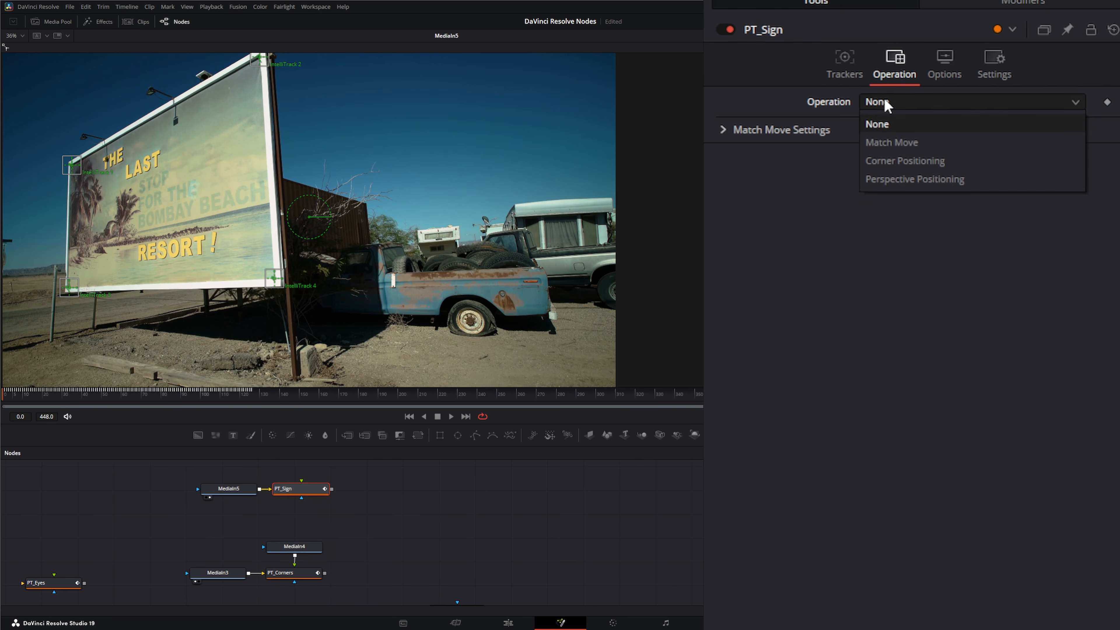
pyautogui.click(922, 180)
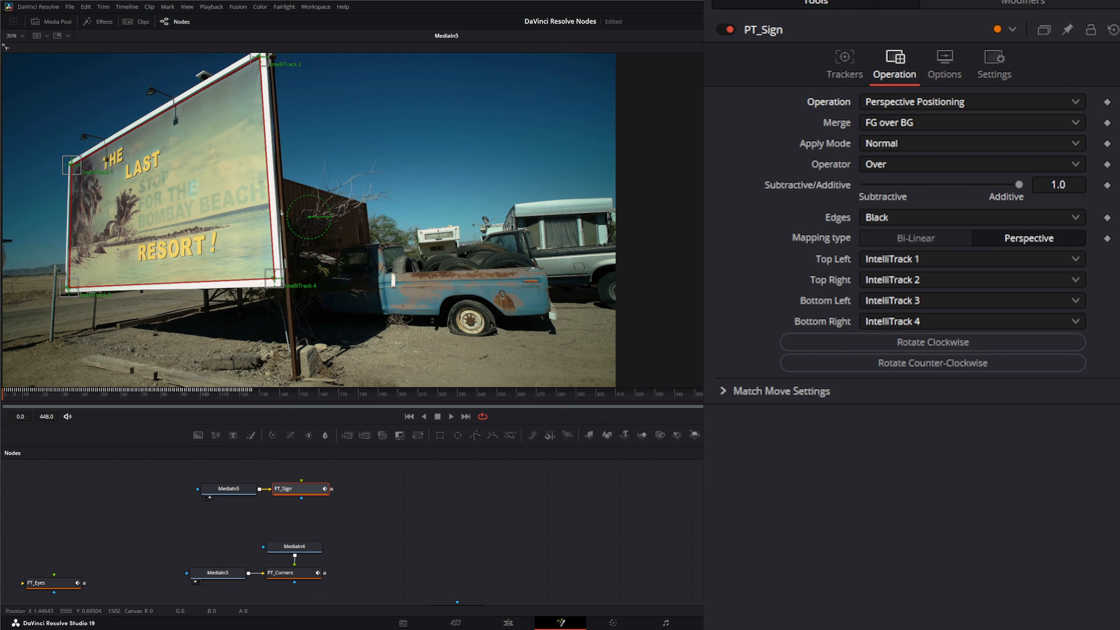
# Show PT_Sign in the viewer and rearrange the nodes with MediaIn5 feeding both its background and foreground inputs.
pyautogui.moveTo(189, 514); pyautogui.dragTo(303, 493)
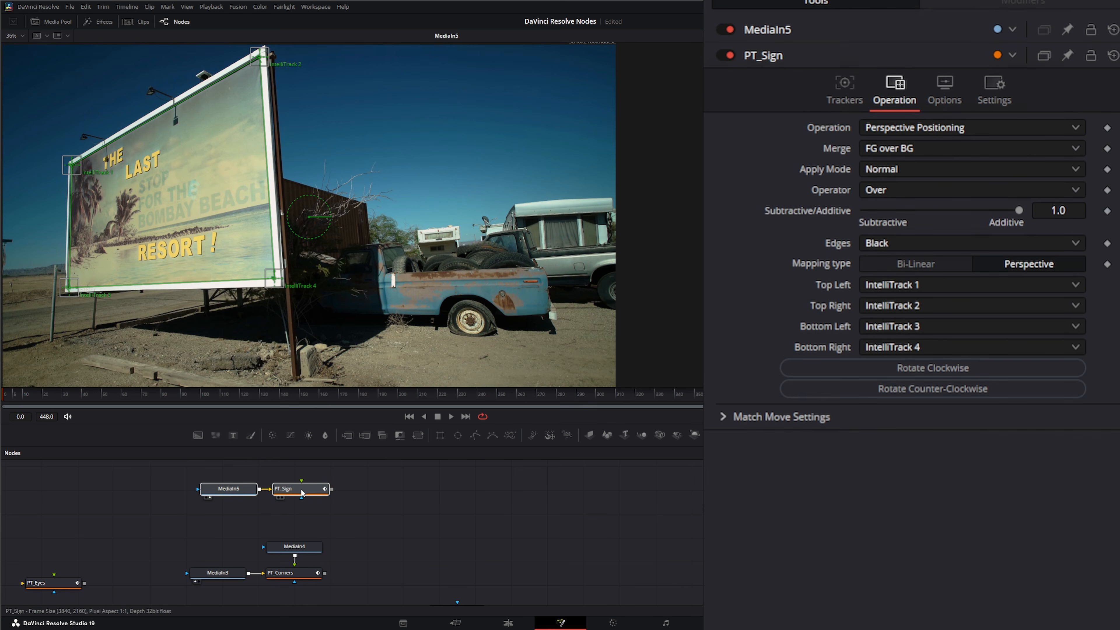
pyautogui.moveTo(390, 494); pyautogui.dragTo(390, 545)
pyautogui.moveTo(235, 542); pyautogui.dragTo(296, 344)
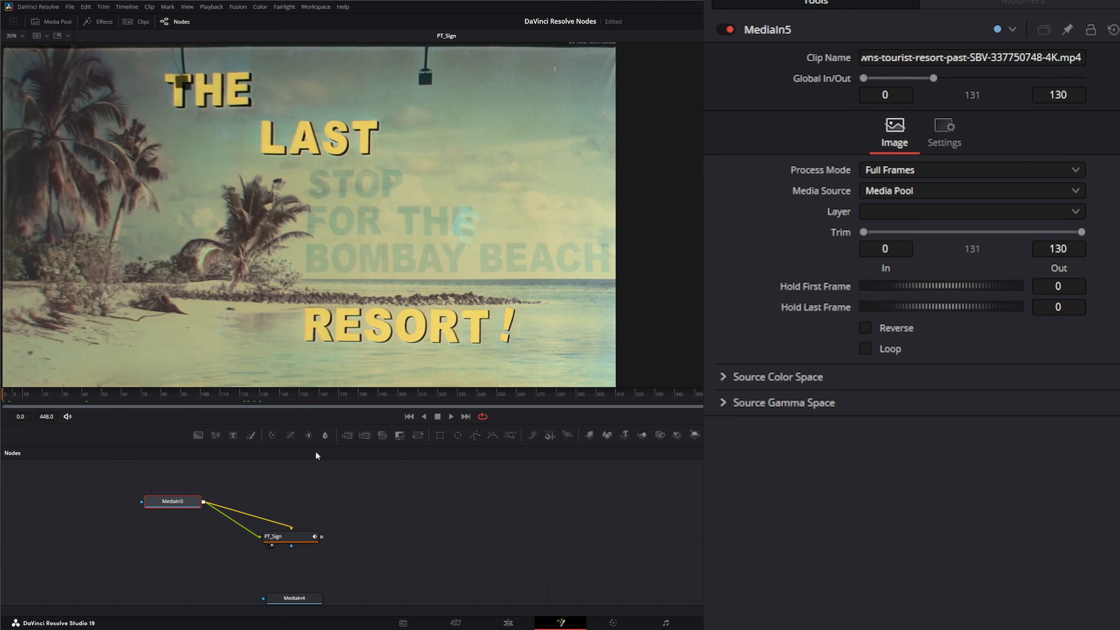
# Add a Merge node after PT_Sign with a Text node as its foreground, and show the merge in the viewer.
pyautogui.moveTo(349, 434); pyautogui.dragTo(400, 537)
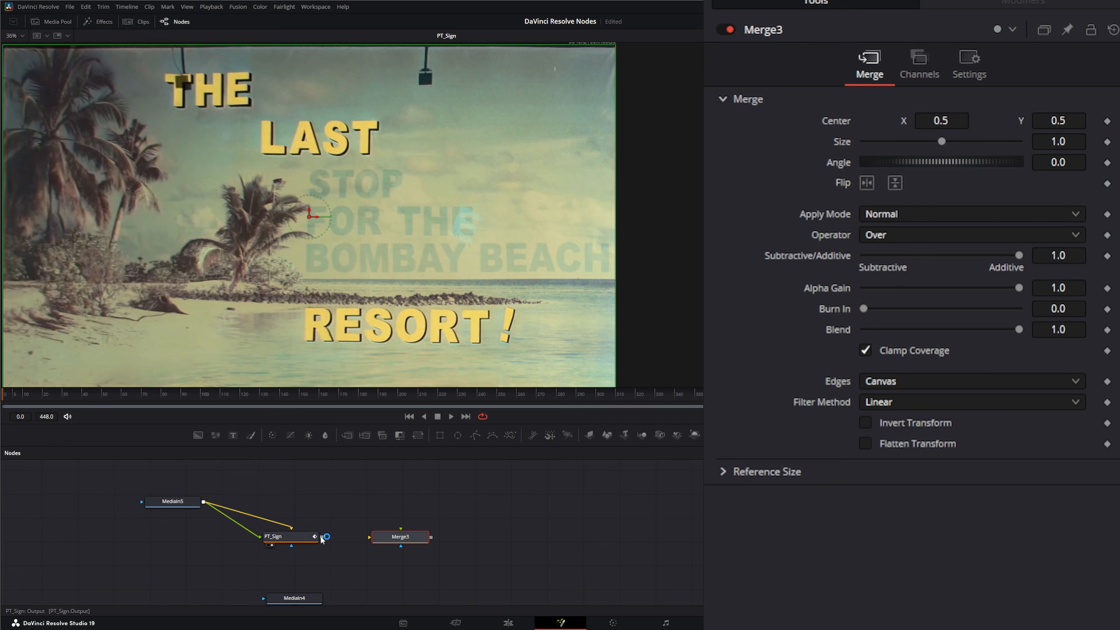
pyautogui.moveTo(321, 537); pyautogui.dragTo(373, 537)
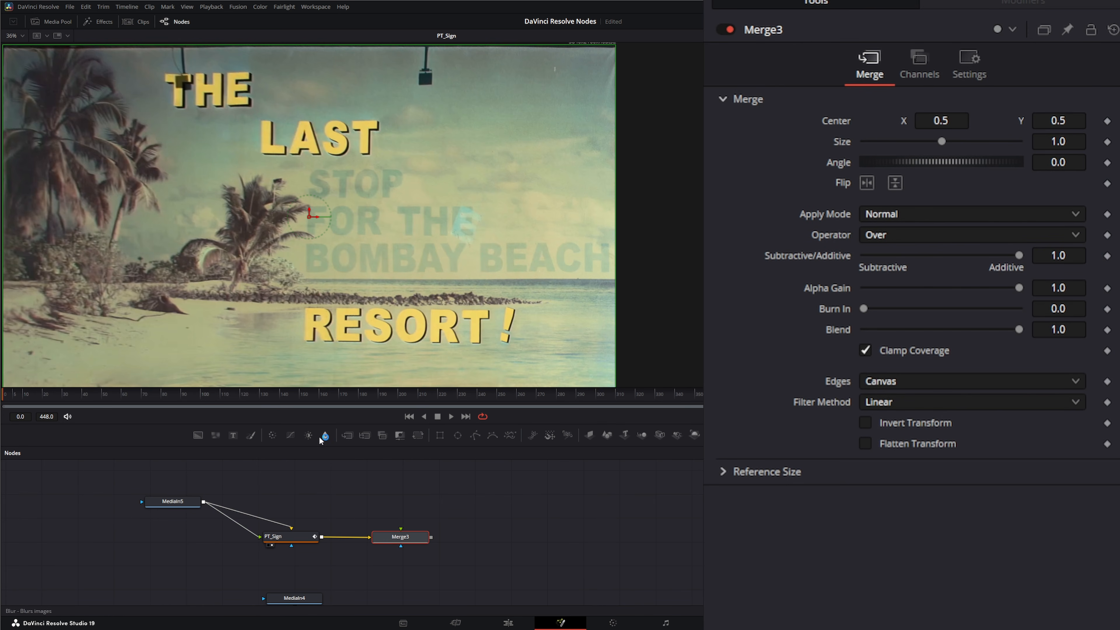
pyautogui.moveTo(234, 435); pyautogui.dragTo(409, 539)
pyautogui.press('2')
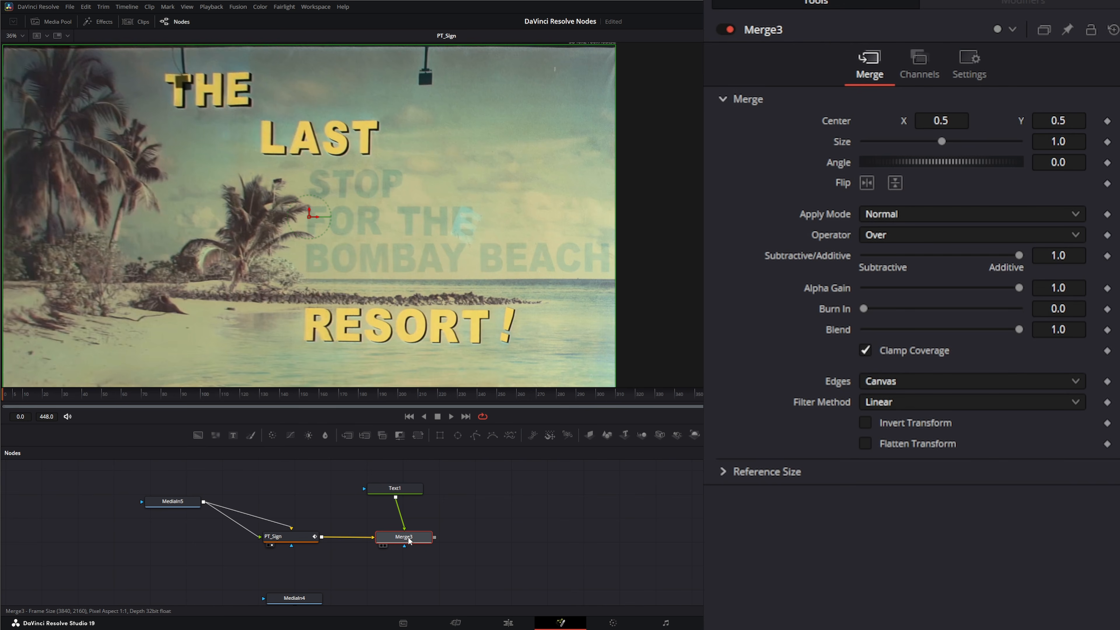
# Position the Text1 node above the merge and set its text to "NOW OPEN".
pyautogui.moveTo(394, 488); pyautogui.dragTo(401, 488)
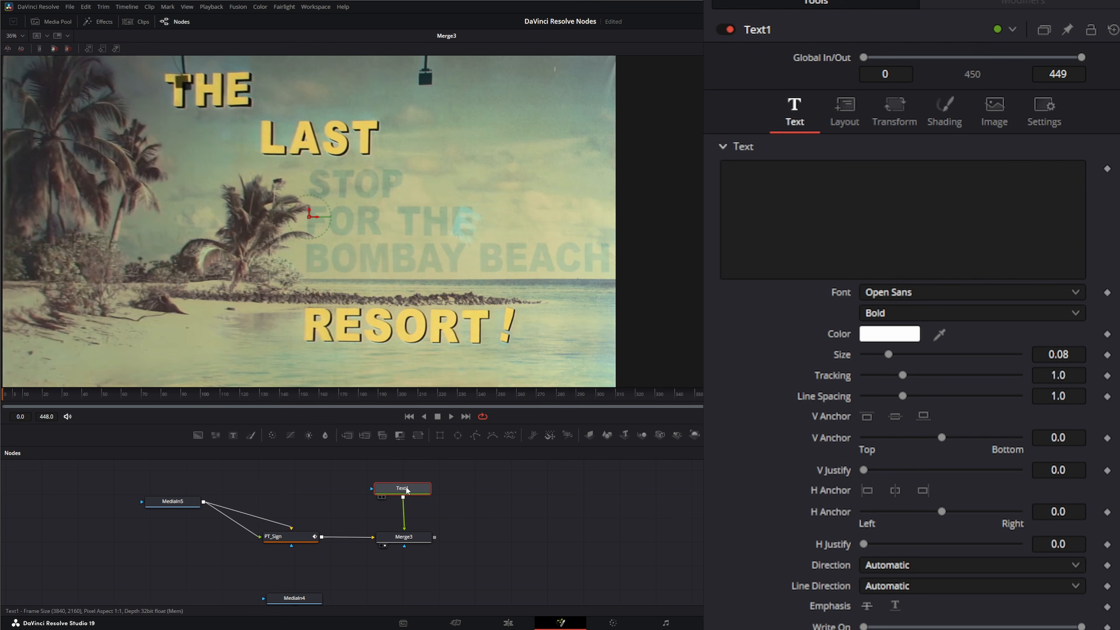
pyautogui.click(807, 209)
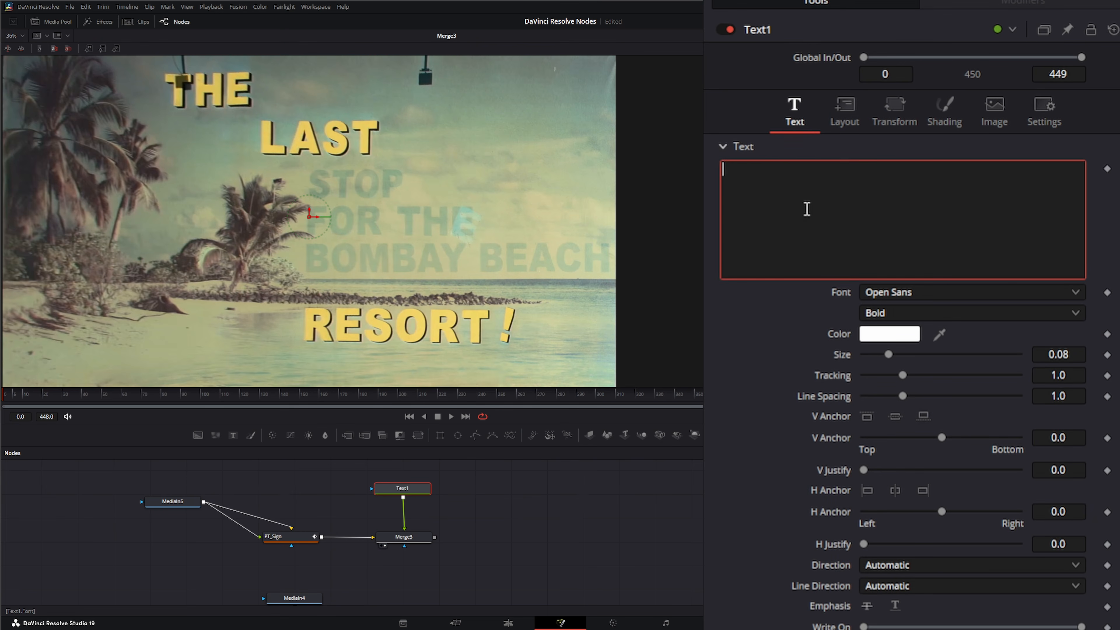
pyautogui.write('OPen')
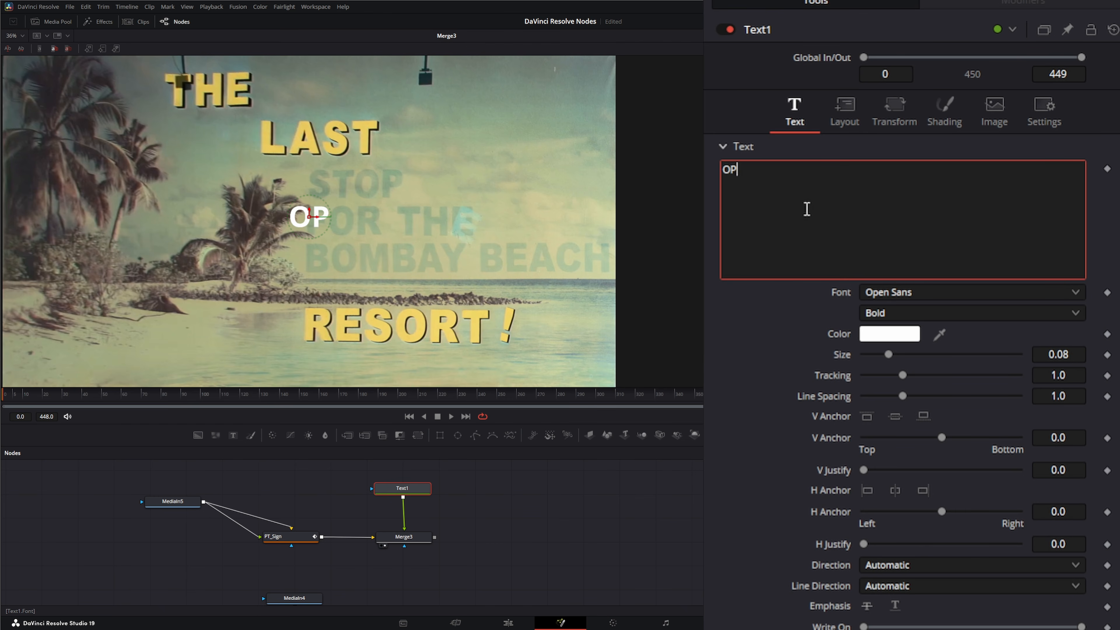
pyautogui.press('BackSpace')
pyautogui.press('BackSpace')
pyautogui.press('BackSpace')
pyautogui.press('BackSpace')
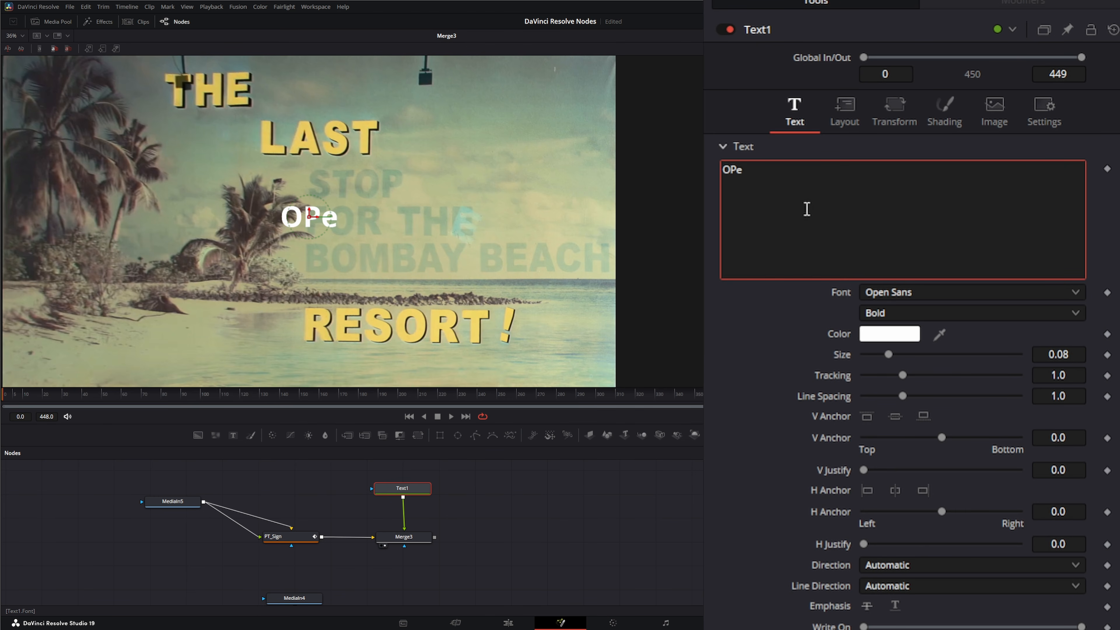
pyautogui.write('NOW')
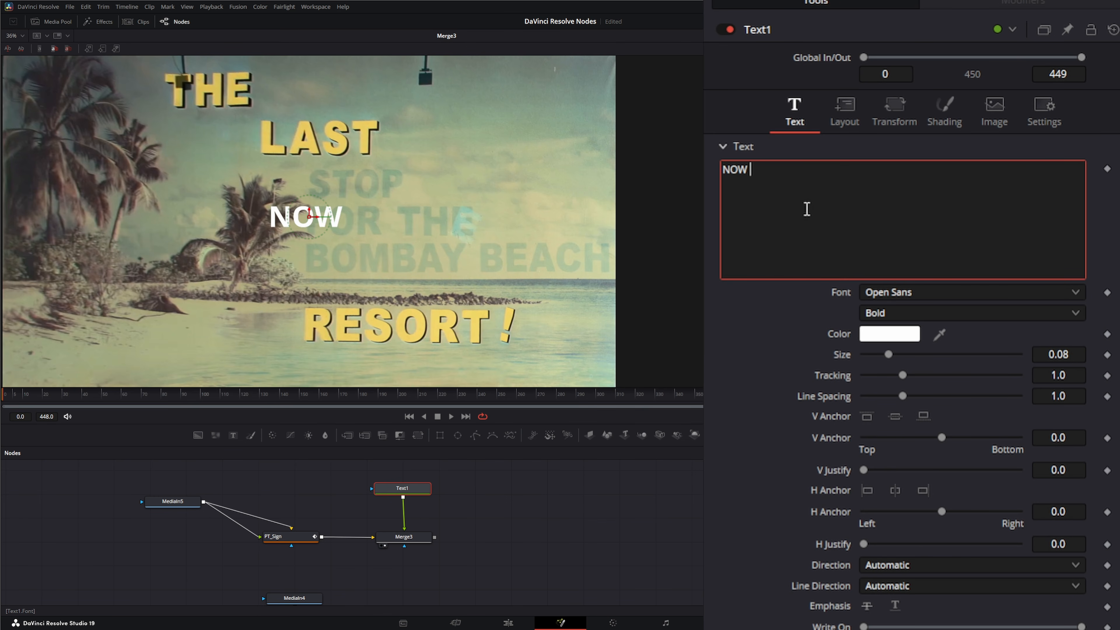
pyautogui.write(' OPEN')
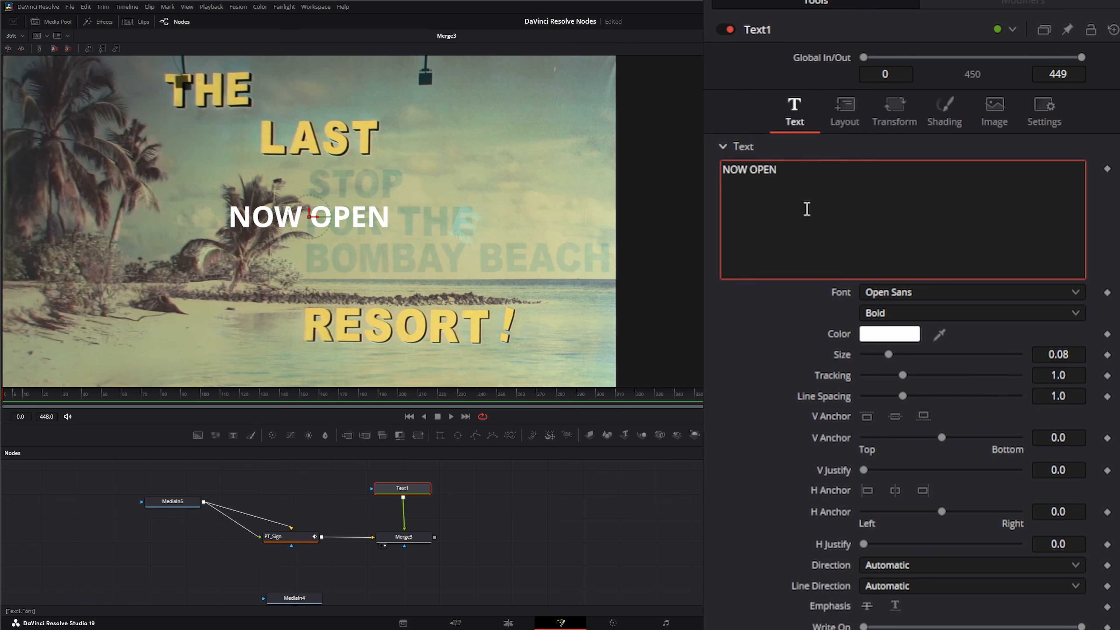
# Set the "NOW OPEN" text color to orange #ff7b1c.
pyautogui.click(887, 346)
pyautogui.moveTo(640, 242); pyautogui.dragTo(644, 247)
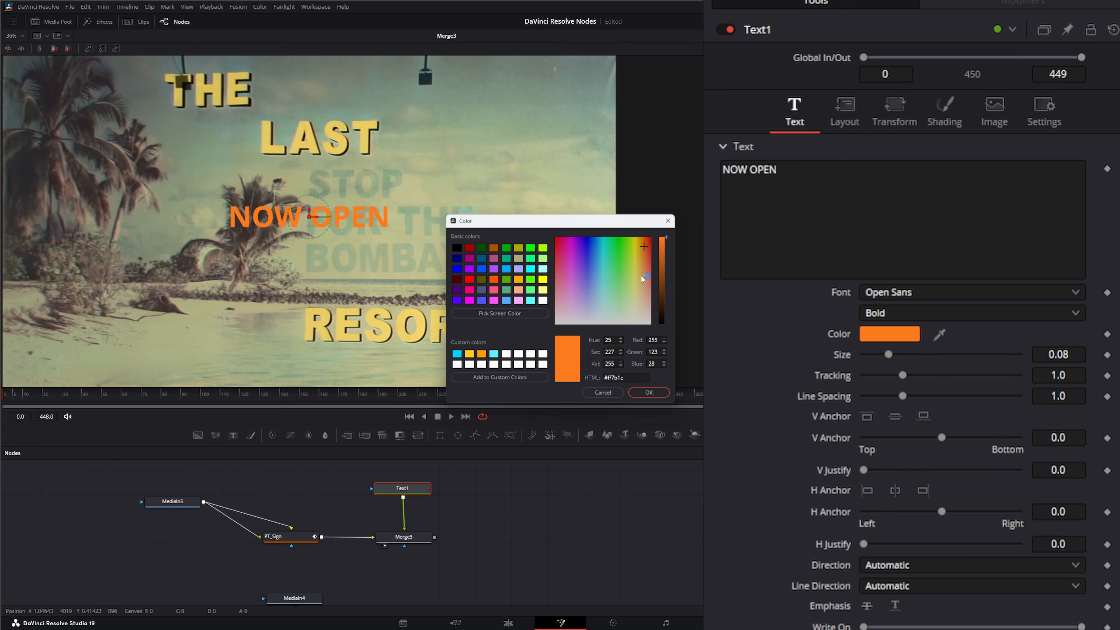
pyautogui.click(647, 392)
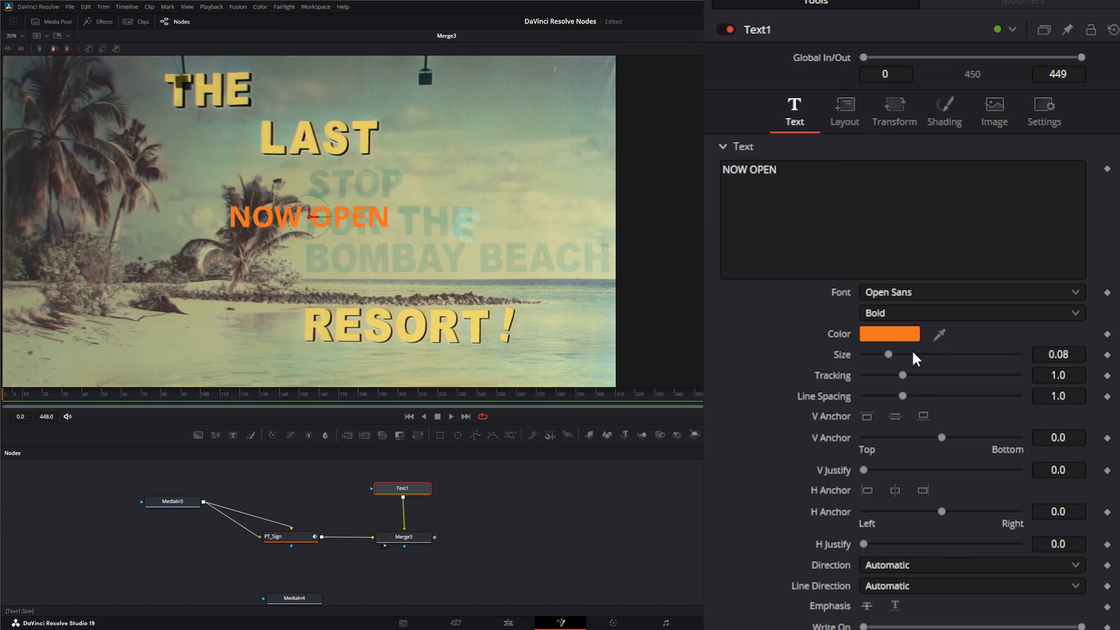
# Enlarge the "NOW OPEN" text to size 0.1765 and enable its Black Shadow shading element.
pyautogui.moveTo(890, 355); pyautogui.dragTo(919, 354)
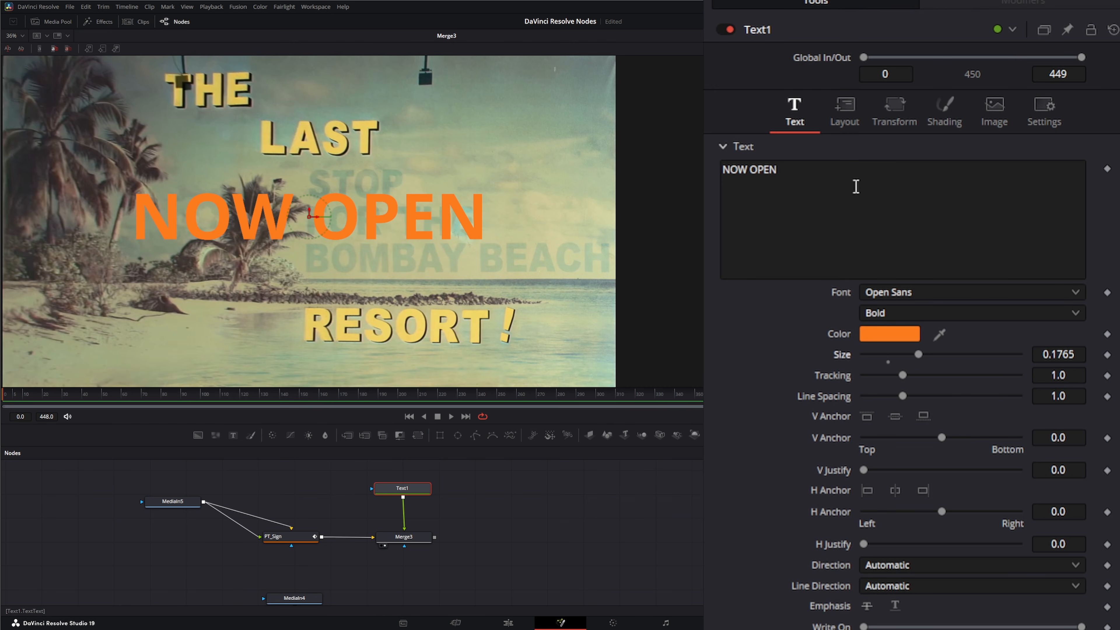
pyautogui.click(894, 108)
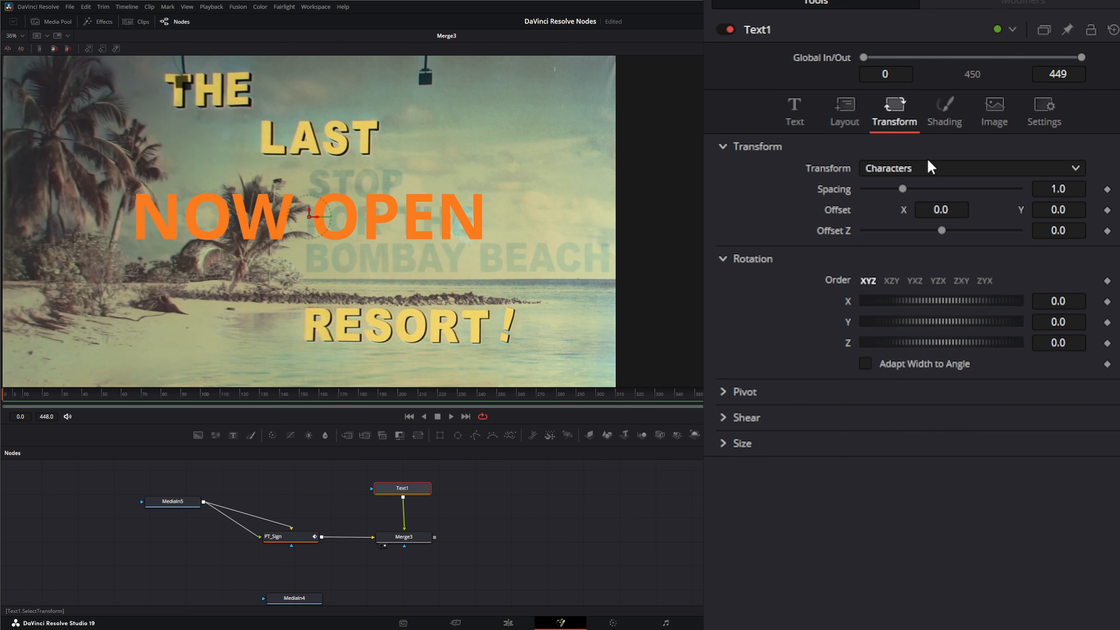
pyautogui.click(941, 110)
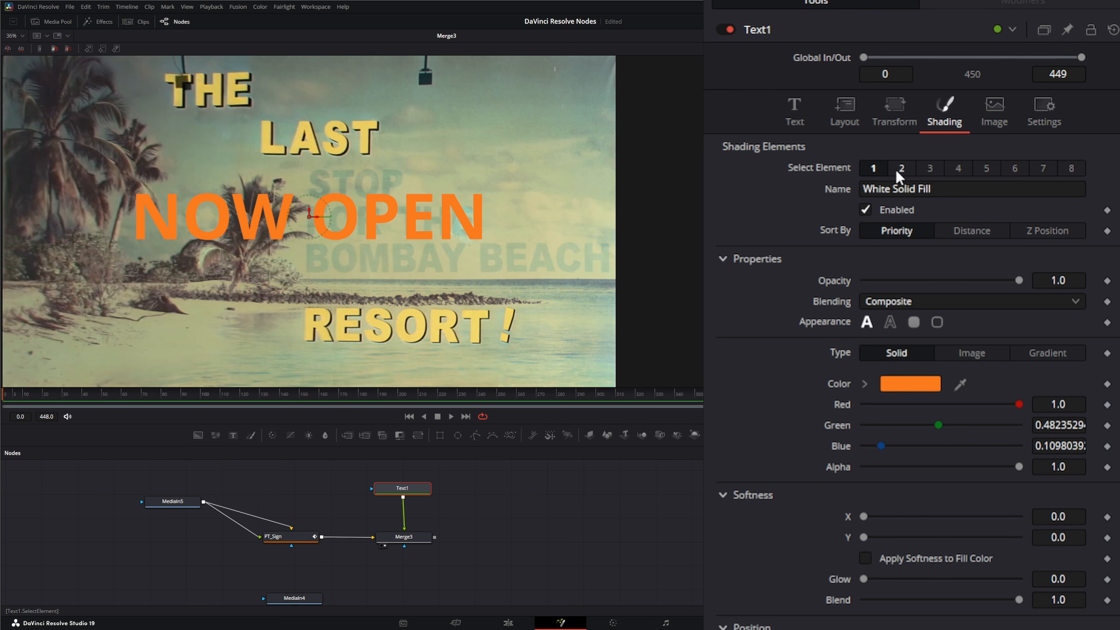
pyautogui.click(930, 168)
pyautogui.click(865, 210)
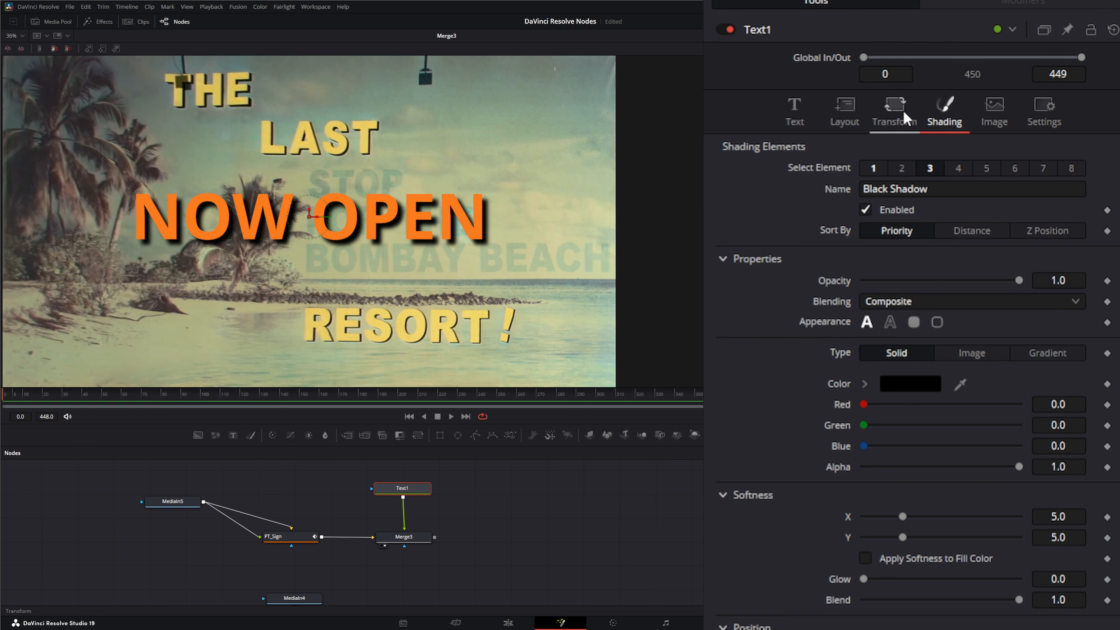
# Rotate the text layout to X -1.8, Y -3.6 and Z 16.4, and move its center to about X 0.31, Y 0.40.
pyautogui.click(895, 111)
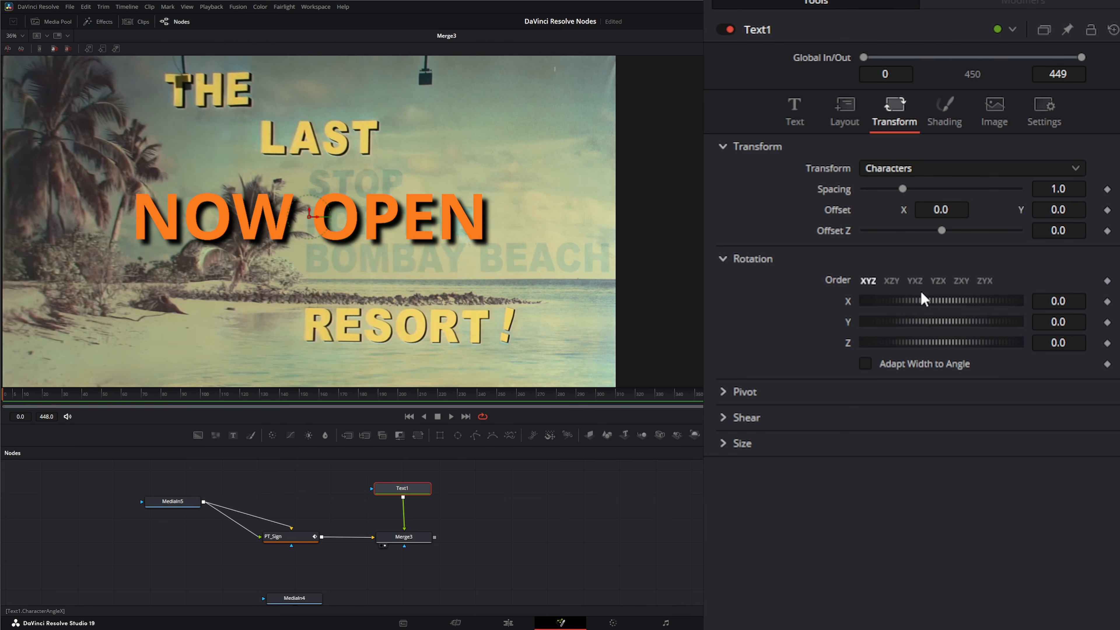
pyautogui.click(843, 109)
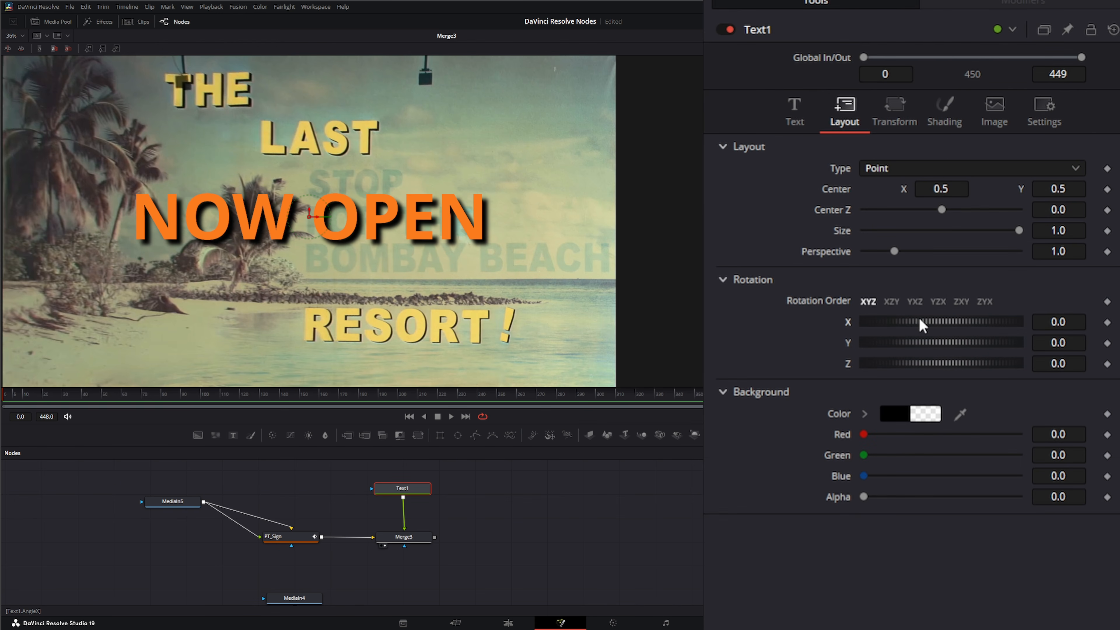
pyautogui.moveTo(922, 325); pyautogui.dragTo(928, 370)
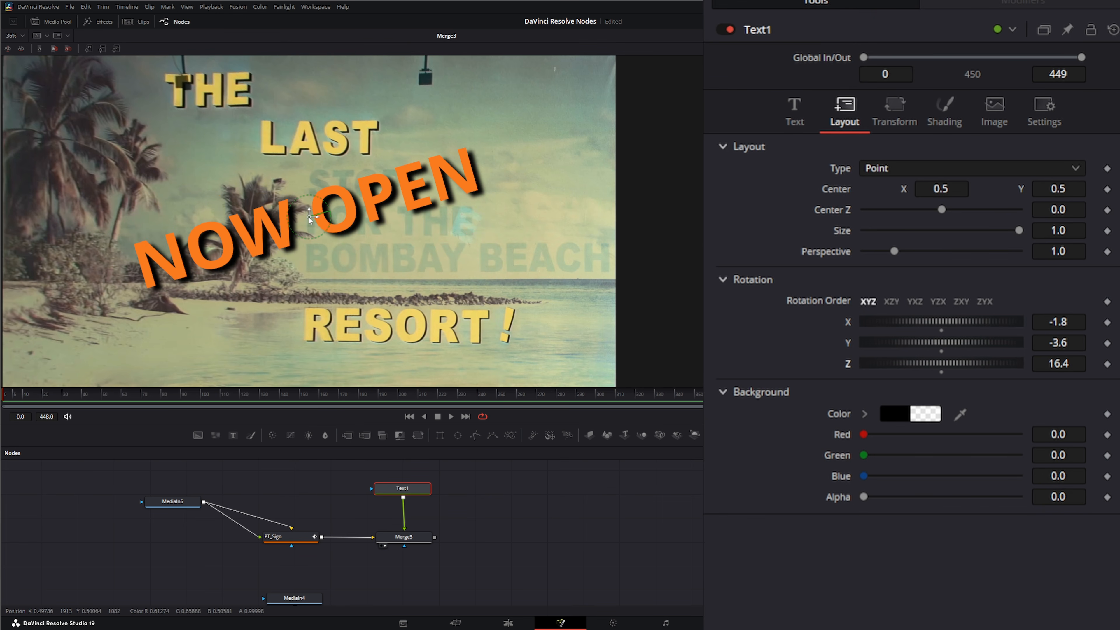
pyautogui.moveTo(307, 218); pyautogui.dragTo(194, 252)
# Disconnect MediaIn5 from PT_Sign's foreground, keeping only the background link, and place MediaIn5 in line with PT_Sign.
pyautogui.click(422, 536)
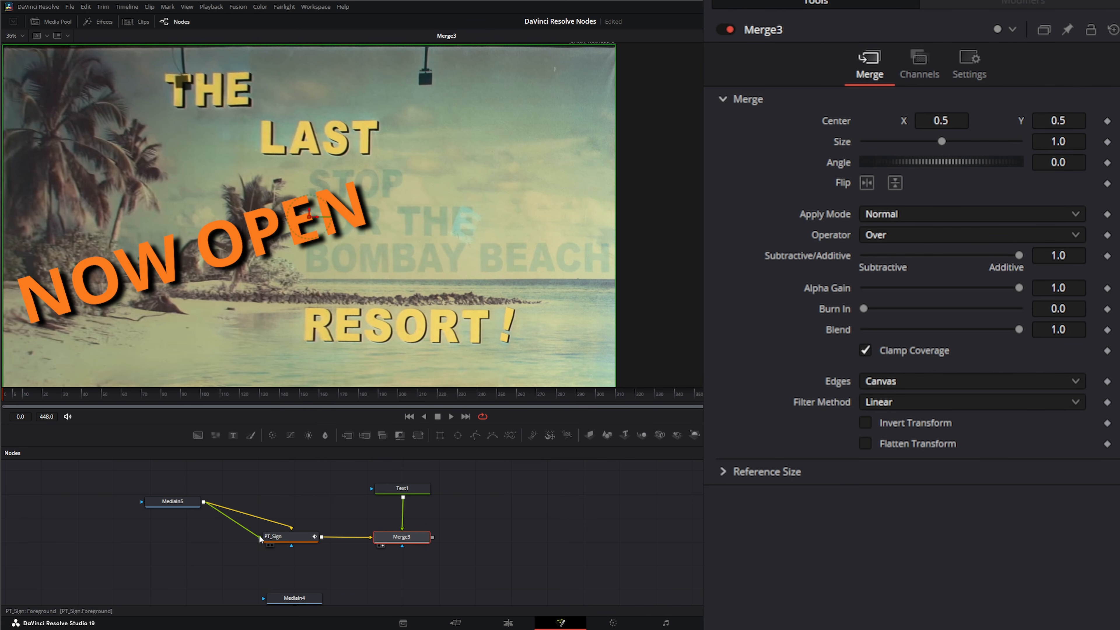
pyautogui.moveTo(260, 537); pyautogui.dragTo(214, 540)
pyautogui.moveTo(183, 505); pyautogui.dragTo(175, 544)
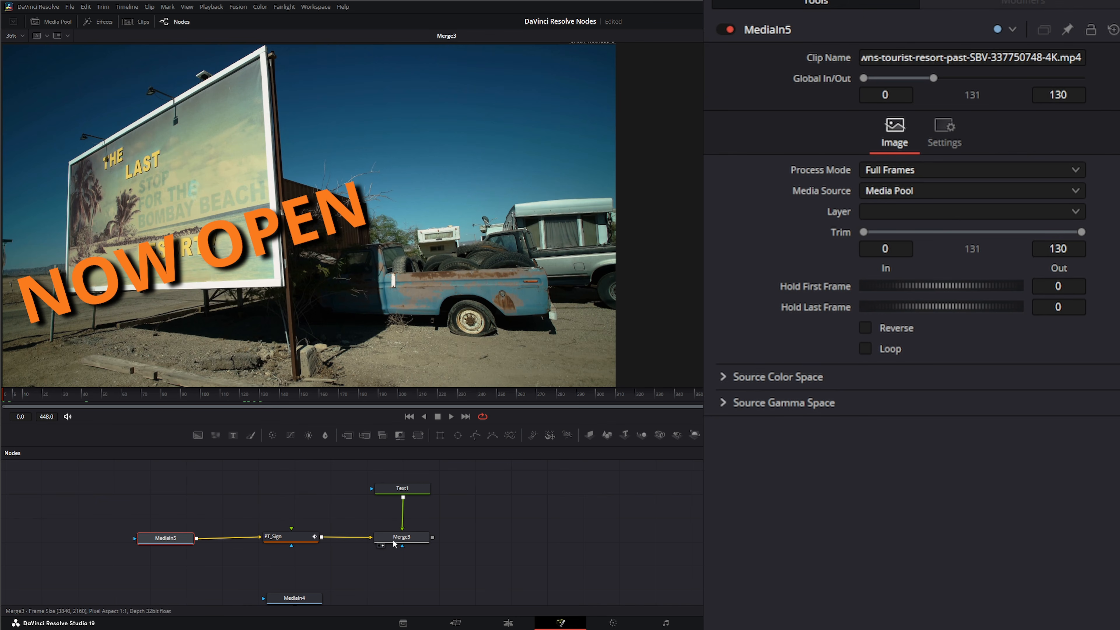
# Detach PT_Sign and Text1 from Merge3, connect Text1 to PT_Sign's foreground, and show PT_Sign in the viewer.
pyautogui.click(364, 538)
pyautogui.moveTo(407, 490); pyautogui.dragTo(301, 490)
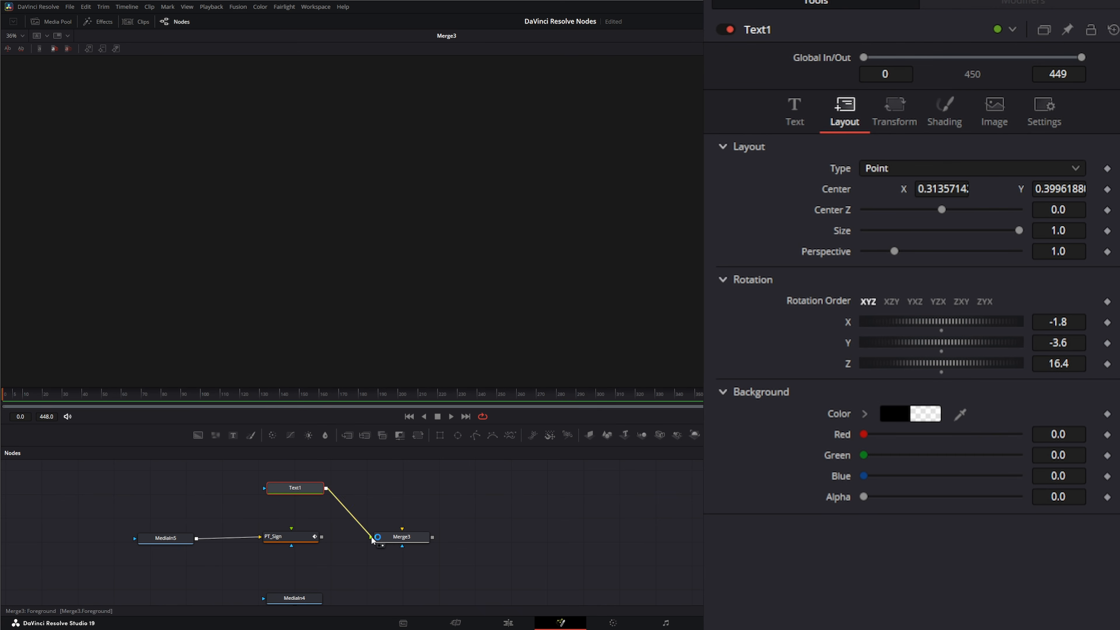
pyautogui.moveTo(372, 537); pyautogui.dragTo(297, 523)
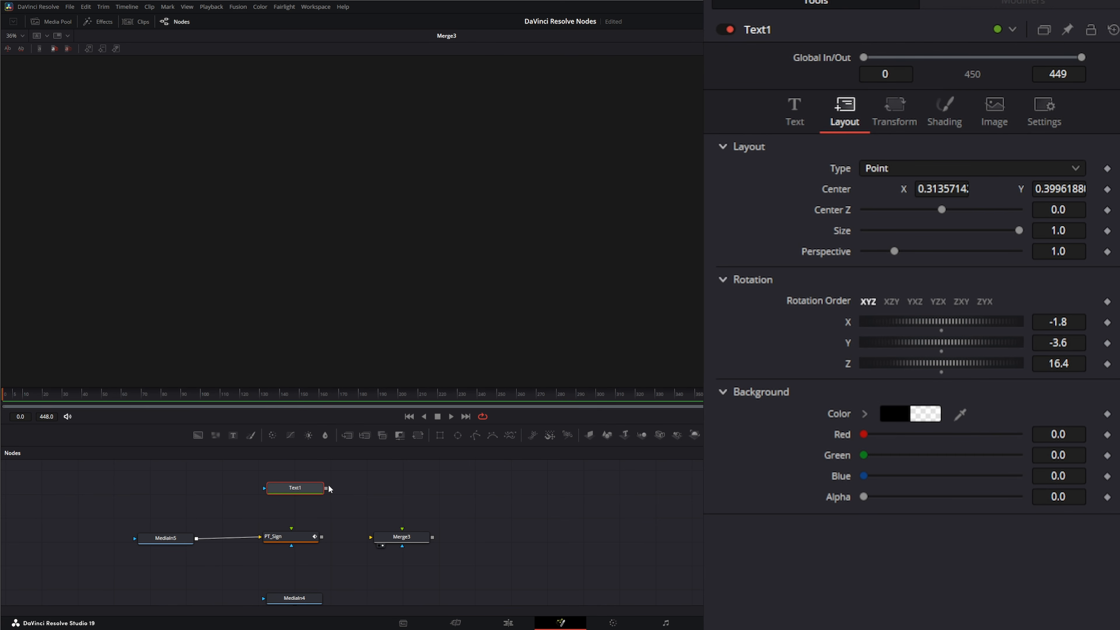
pyautogui.moveTo(325, 488); pyautogui.dragTo(304, 247)
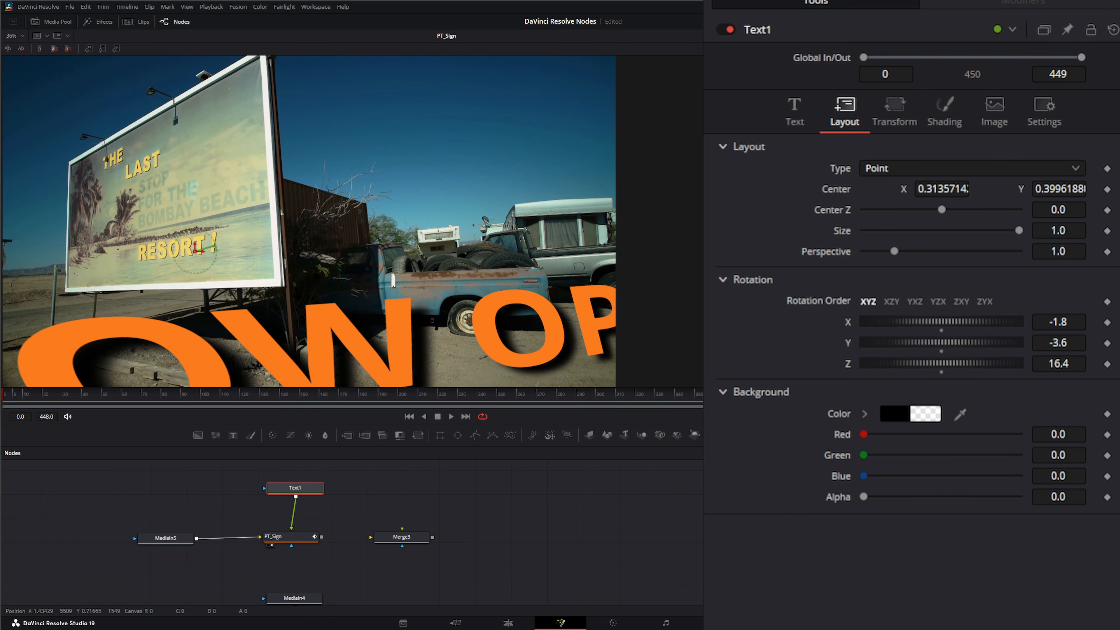
# Change PT_Sign's operation to Corner Positioning.
pyautogui.click(289, 536)
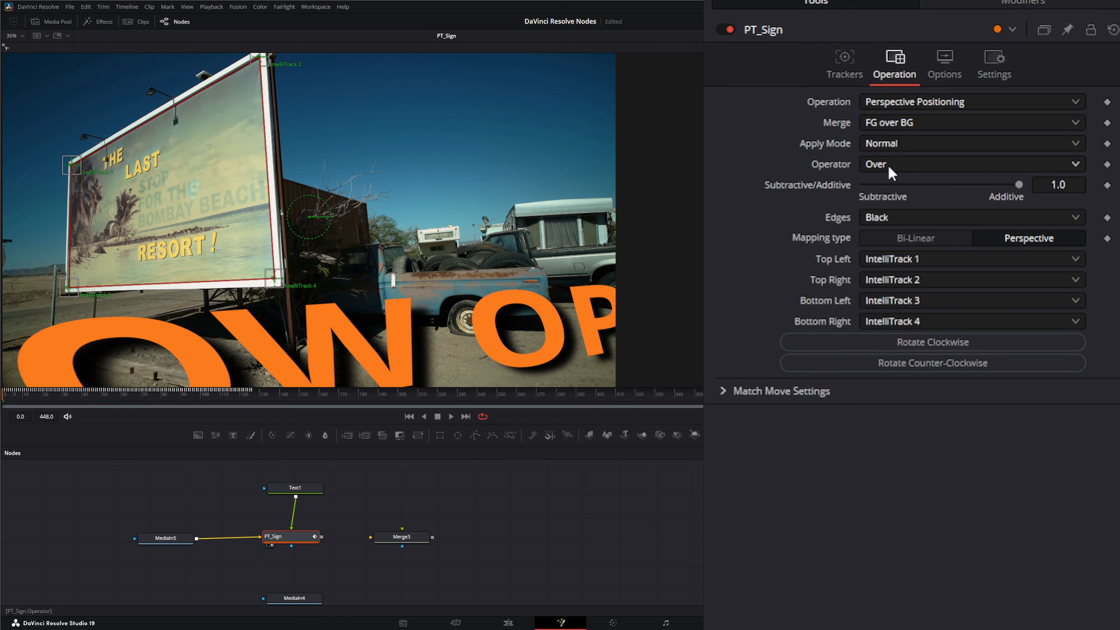
pyautogui.click(908, 106)
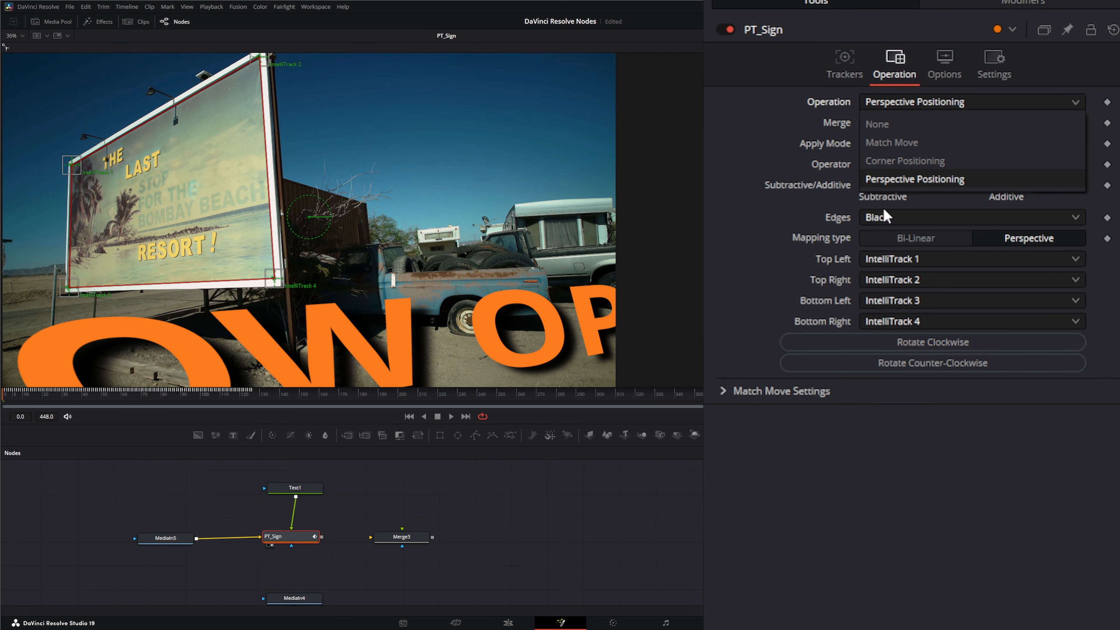
pyautogui.click(944, 164)
pyautogui.click(923, 163)
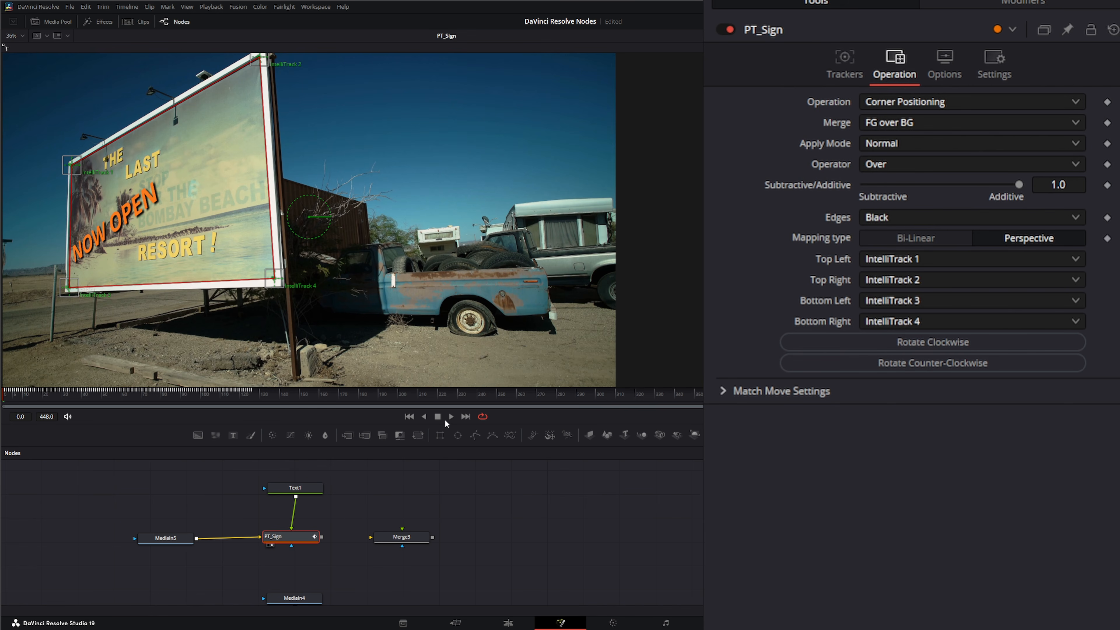
# Play back the composite and scrub the timeline to check how the text follows the billboard.
pyautogui.click(452, 417)
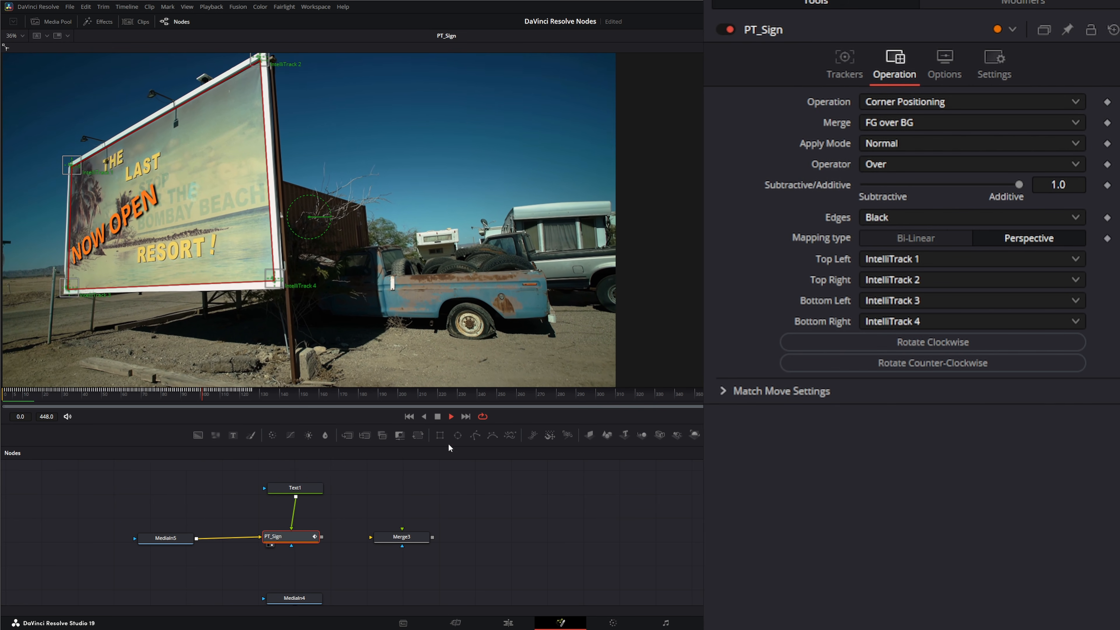
pyautogui.click(439, 416)
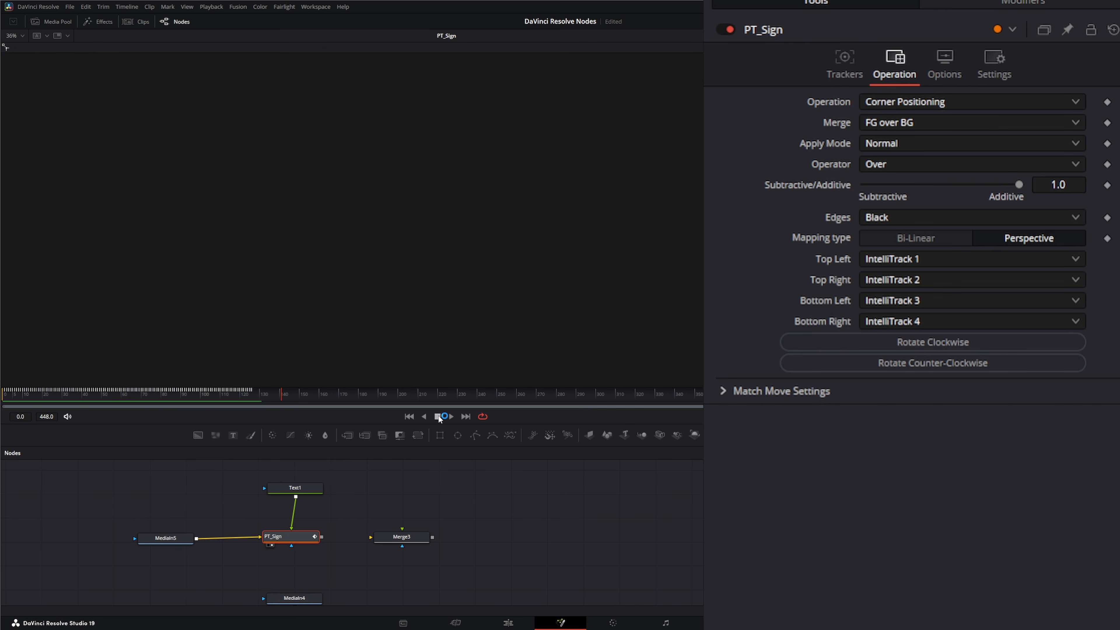
pyautogui.moveTo(194, 398); pyautogui.dragTo(146, 394)
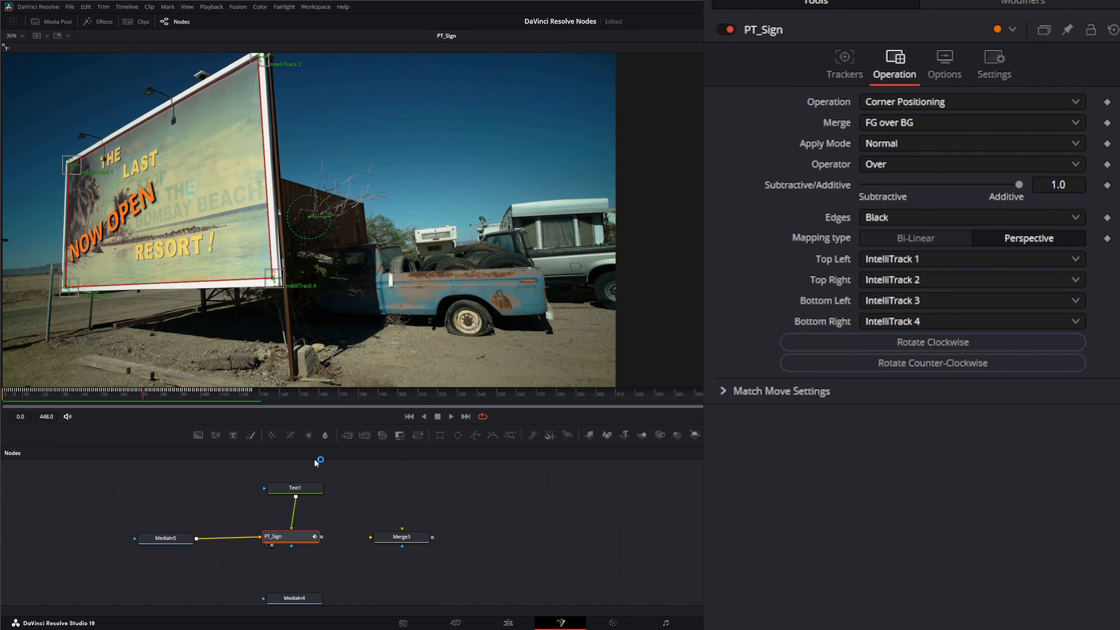
# Align the PT_Sign node directly beneath Text1 and open its tracker list and tracking settings.
pyautogui.moveTo(314, 536); pyautogui.dragTo(318, 538)
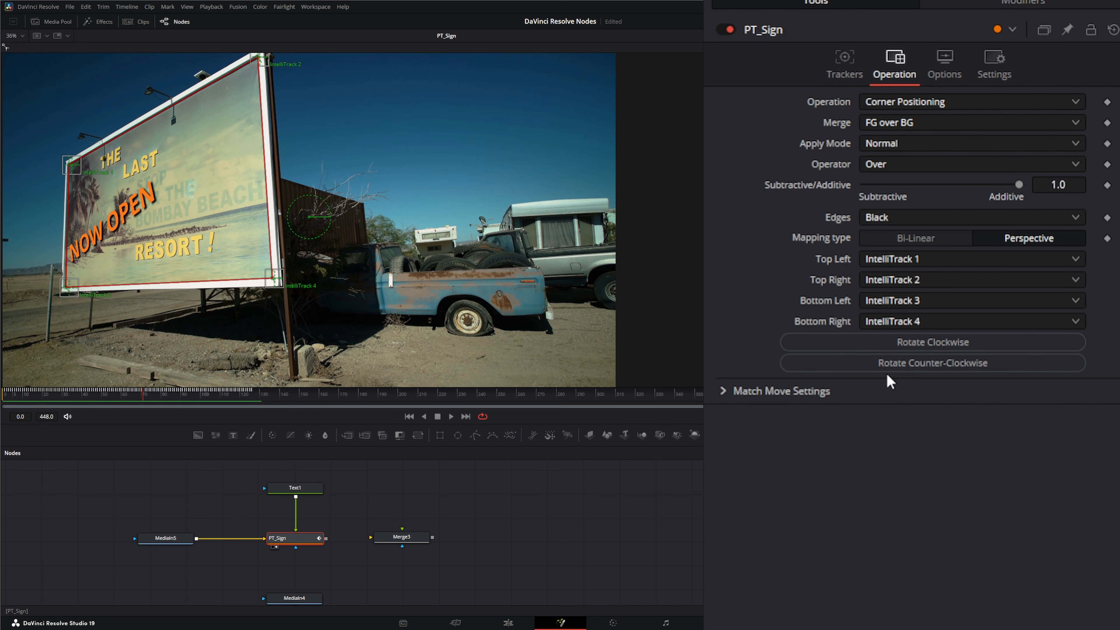
pyautogui.click(948, 60)
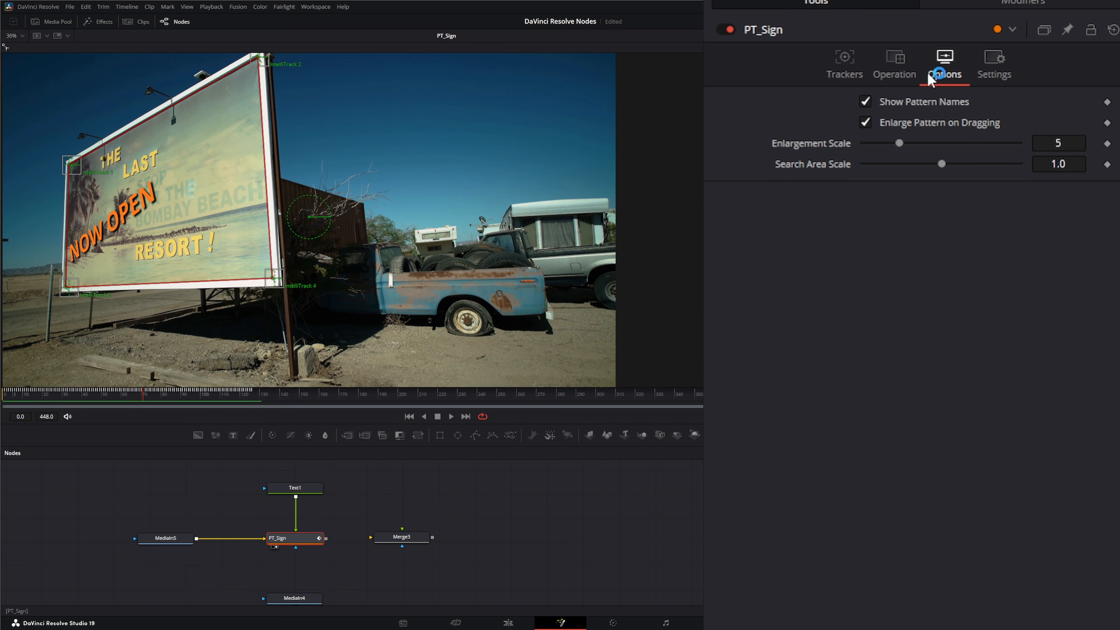
pyautogui.click(859, 55)
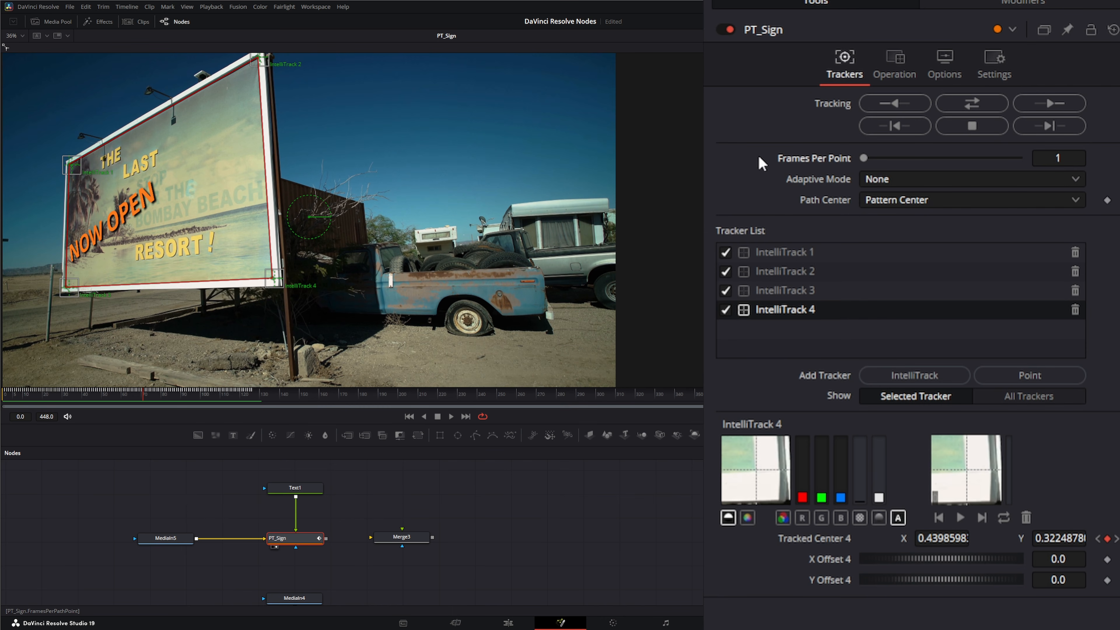